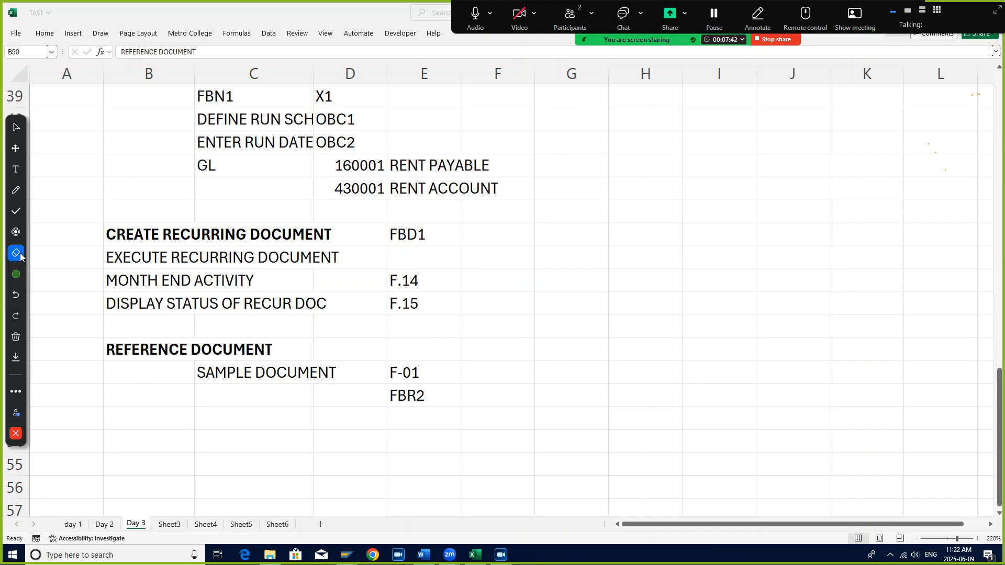
Close the annotation tools and make the RECURRING DOCUMENT heading in B38 bold.
{"action": "left_click", "coordinate": [14, 439]}
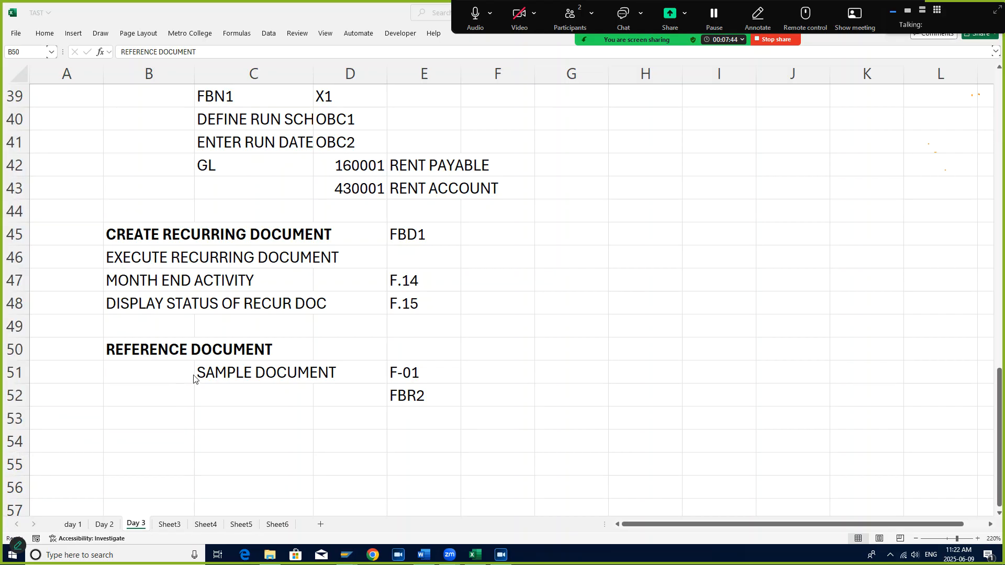
{"action": "scroll", "coordinate": [196, 379], "scroll_direction": "up", "scroll_amount": 7}
{"action": "scroll", "coordinate": [272, 366], "scroll_direction": "down", "scroll_amount": 6}
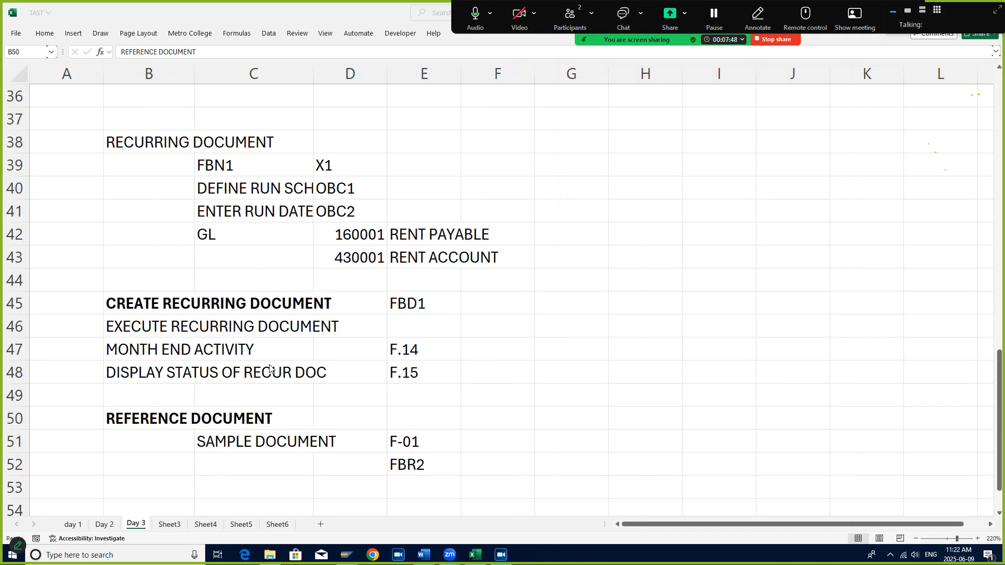
{"action": "left_click", "coordinate": [114, 145]}
{"action": "key", "text": "ctrl+b"}
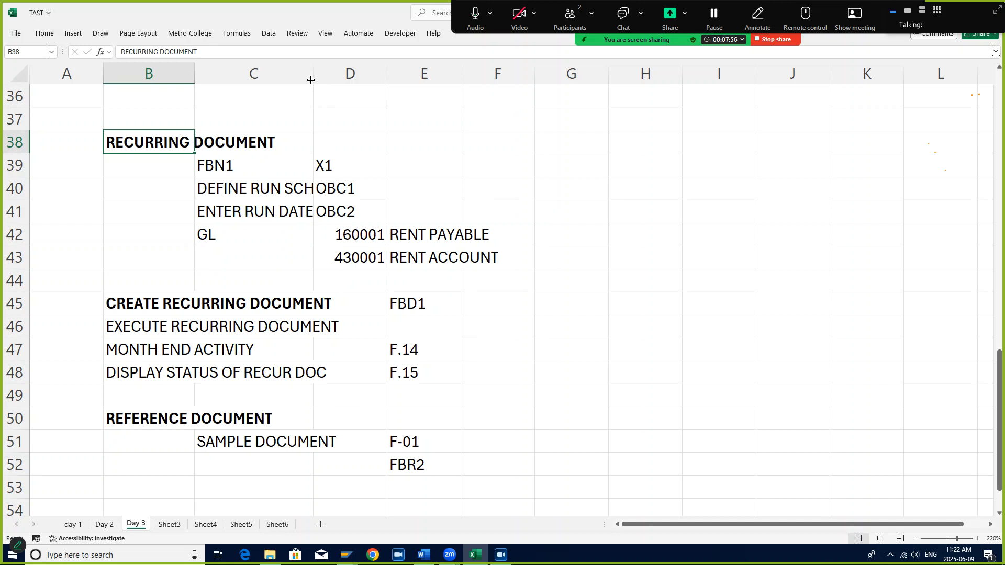
Widen column C until the full DEFINE RUN SCHEDULE text fits in its cell.
{"action": "left_click_drag", "start_coordinate": [313, 71], "coordinate": [357, 70]}
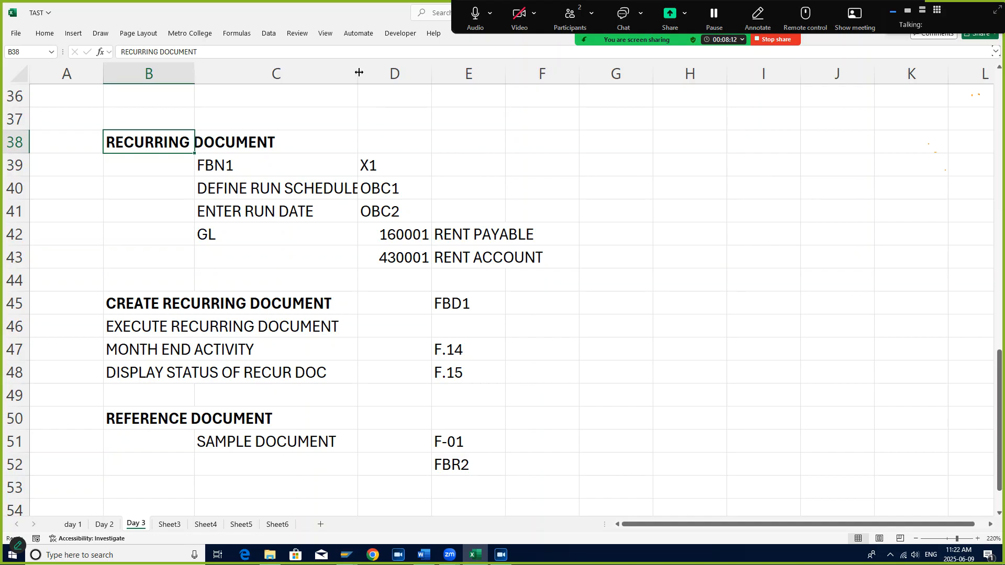
{"action": "left_click_drag", "start_coordinate": [358, 72], "coordinate": [396, 67]}
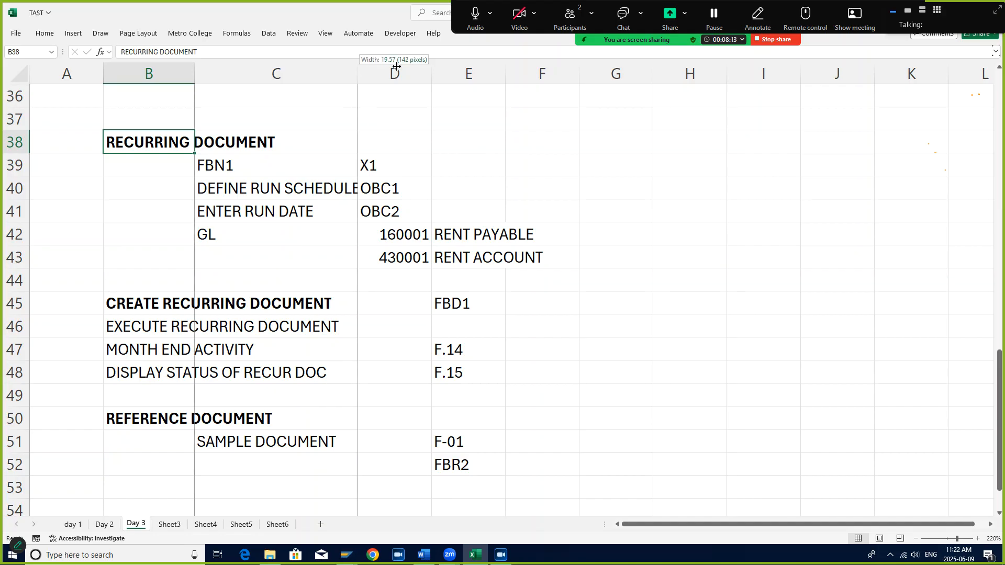
{"action": "double_click", "coordinate": [357, 73]}
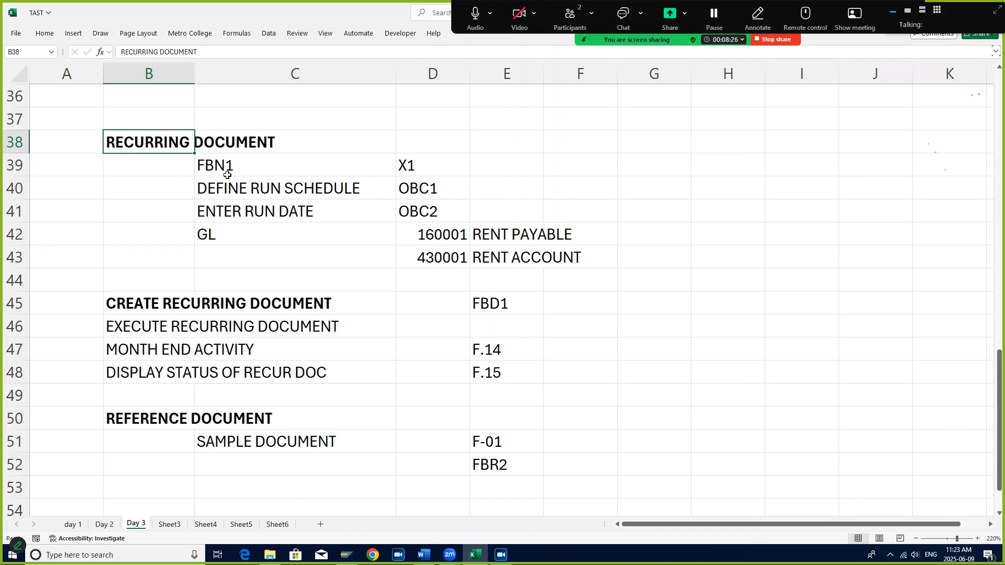
{"action": "left_click", "coordinate": [501, 554]}
{"action": "key", "text": "alt+Tab"}
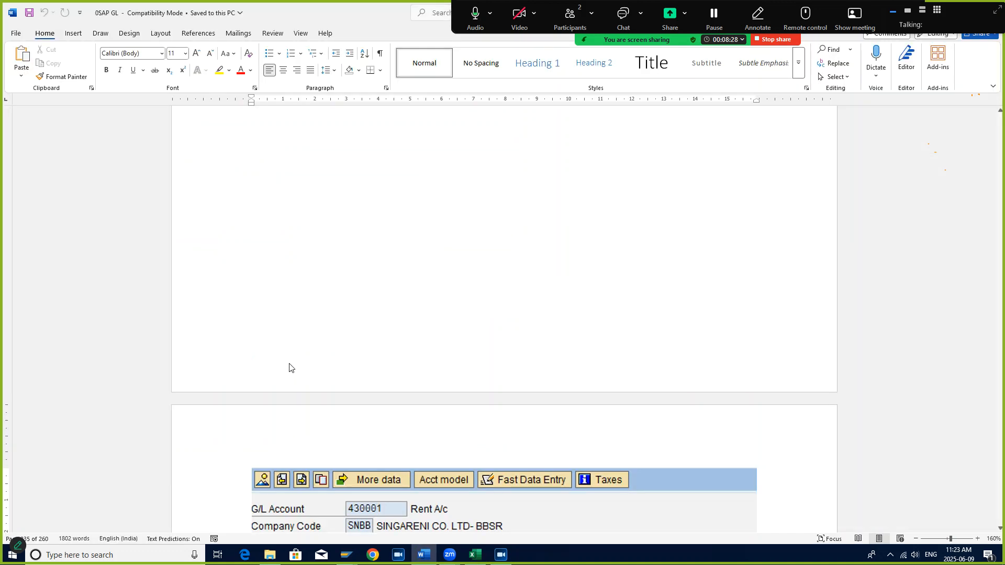
{"action": "key", "text": "alt+Tab"}
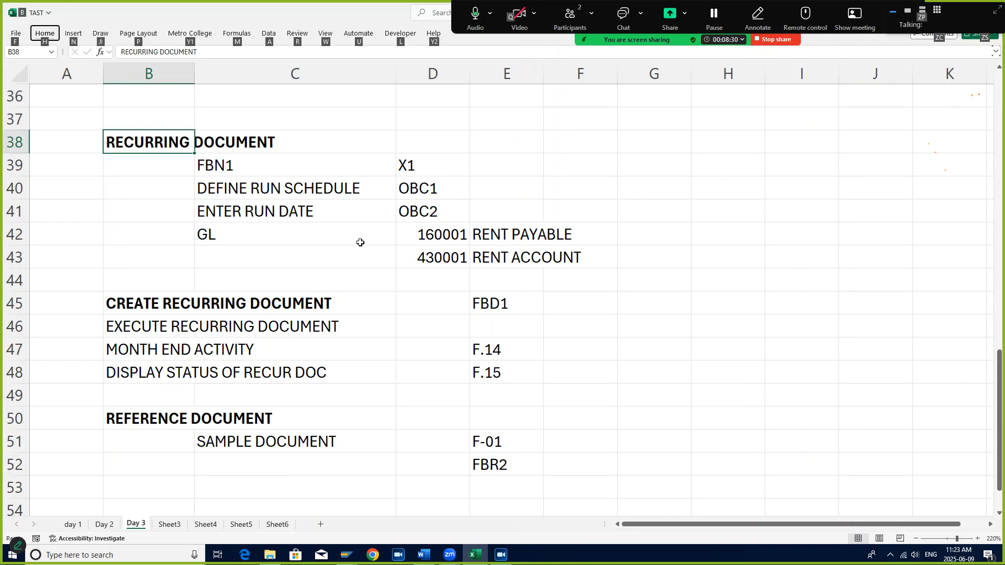
Insert three blank rows above the CREATE RECURRING DOCUMENT heading.
{"action": "left_click", "coordinate": [112, 304]}
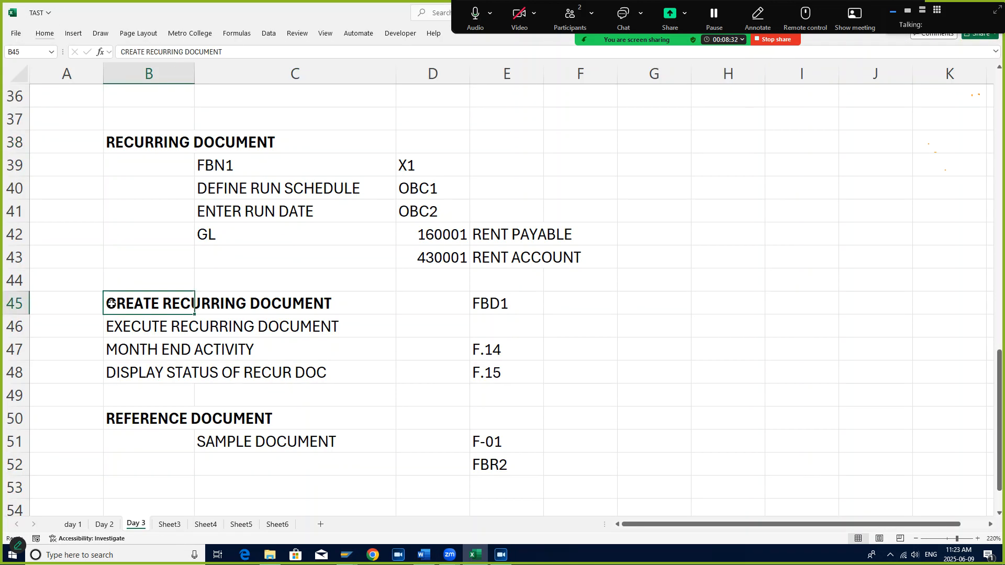
{"action": "key", "text": "alt+i"}
{"action": "key", "text": "r"}
{"action": "key", "text": "alt+i"}
{"action": "key", "text": "r"}
{"action": "key", "text": "alt+i"}
{"action": "type", "text": "r"}
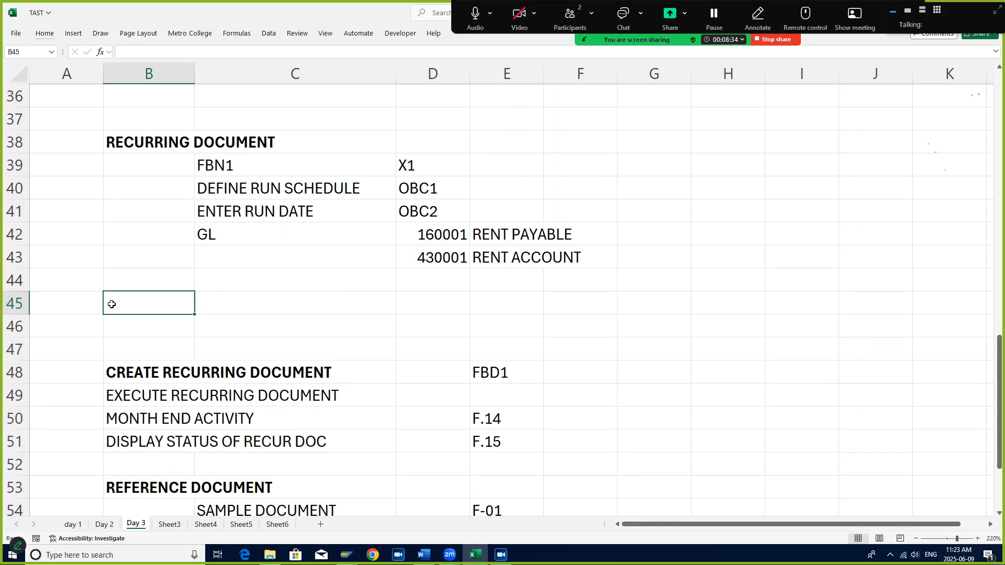
Enter the company code TAST in B45 and the date 31.03.2025 in A45.
{"action": "type", "text": "TAST"}
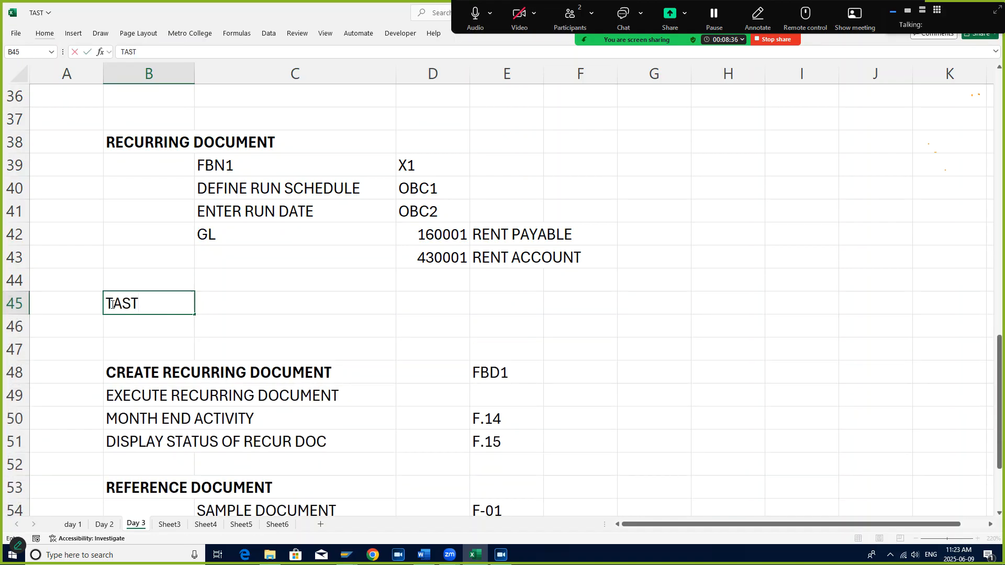
{"action": "key", "text": "Left"}
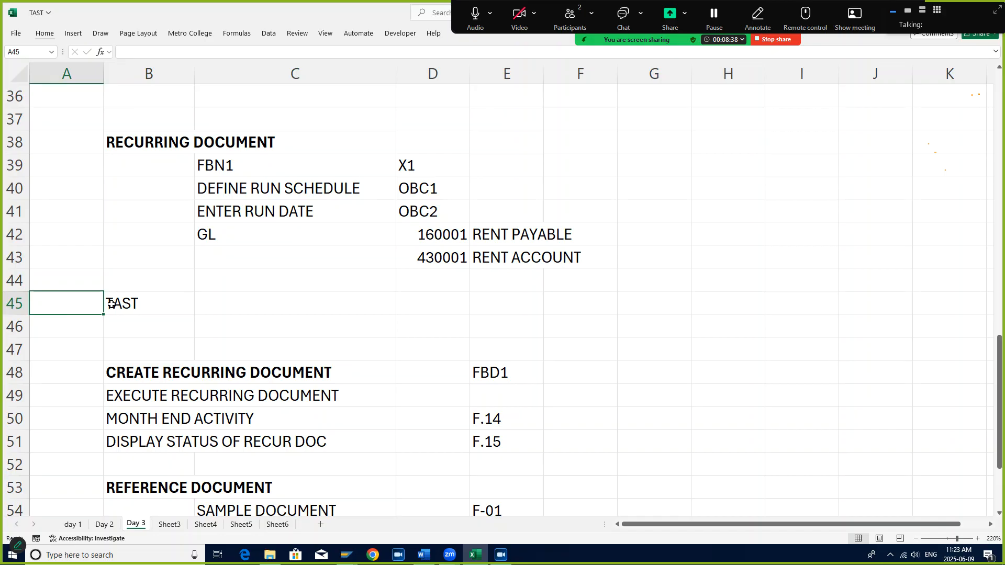
{"action": "type", "text": "31.0"}
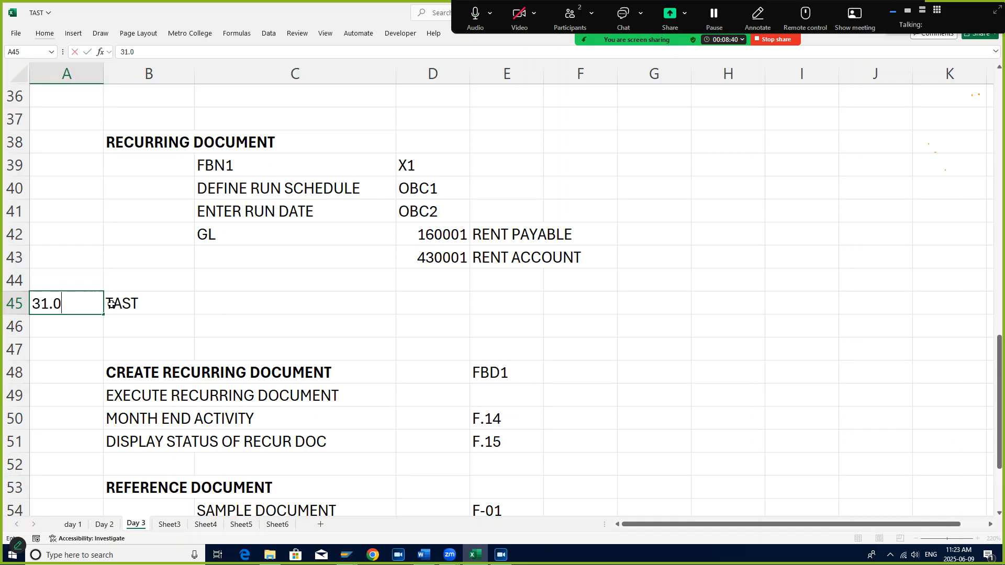
{"action": "type", "text": "3.2025"}
{"action": "left_click", "coordinate": [112, 305]}
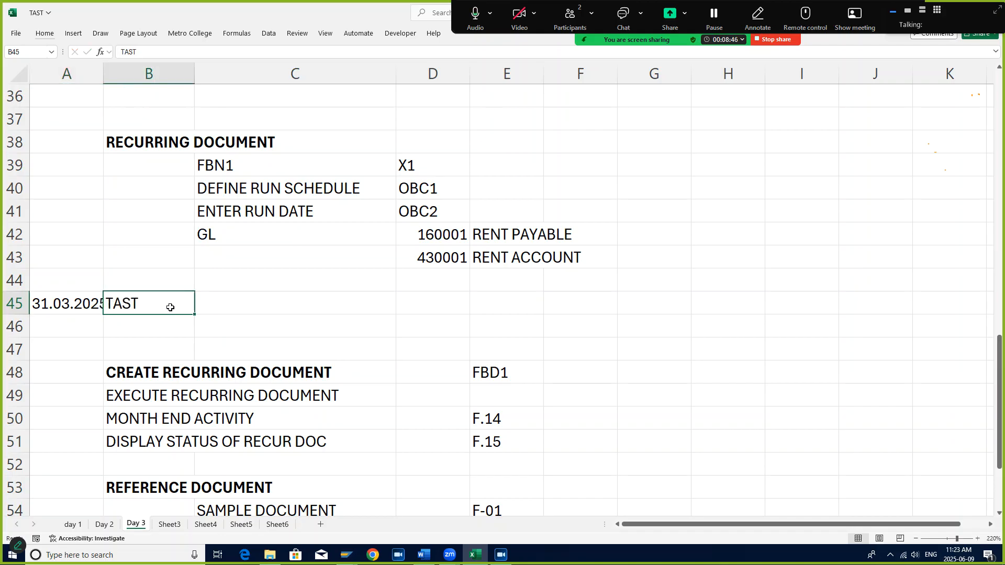
Enter the debit line in row 45 with RENT ACCOUNT in column C and 5000 in column D.
{"action": "left_click", "coordinate": [225, 303]}
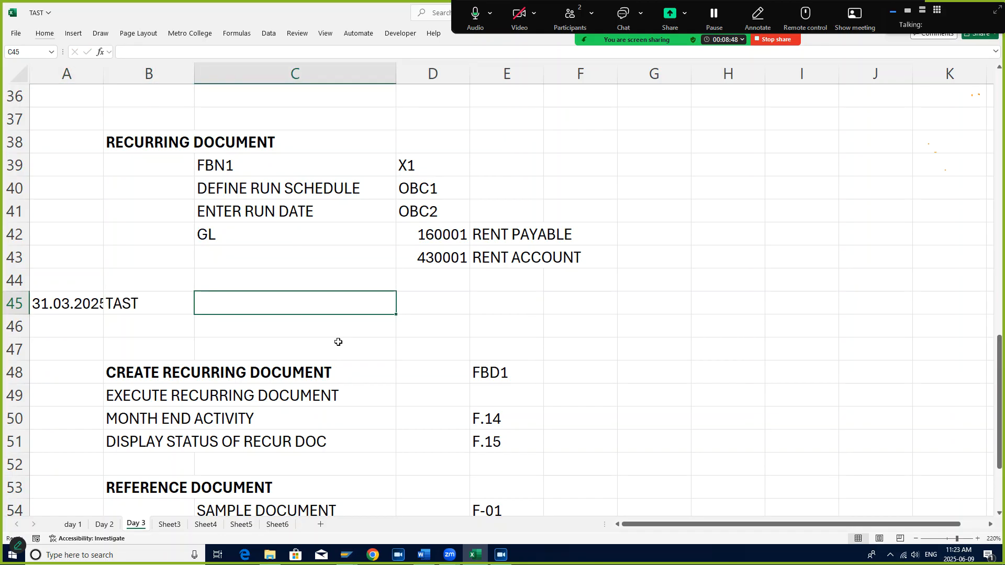
{"action": "type", "text": "RETN"}
{"action": "key", "text": "BackSpace"}
{"action": "key", "text": "BackSpace"}
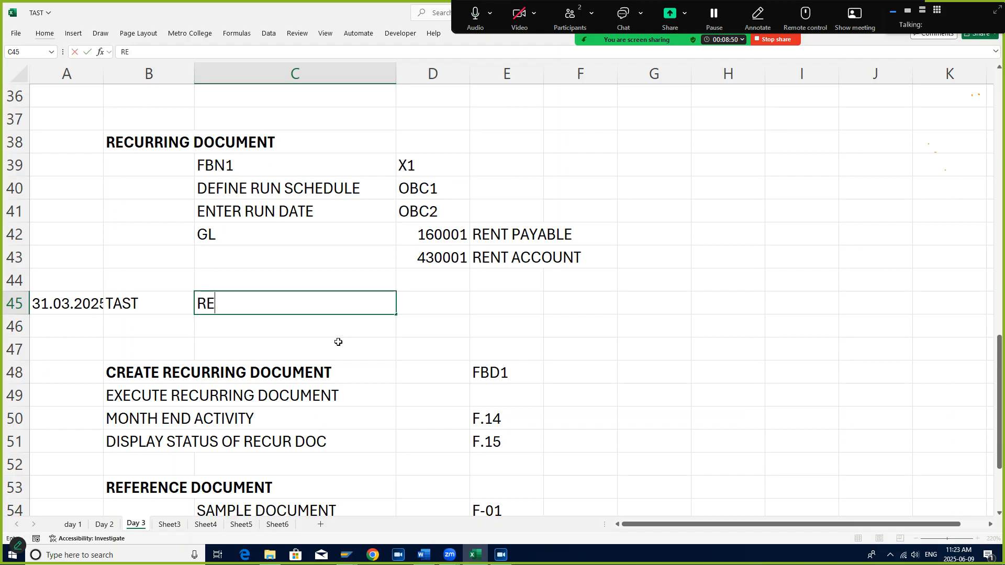
{"action": "type", "text": "NT ACCO"}
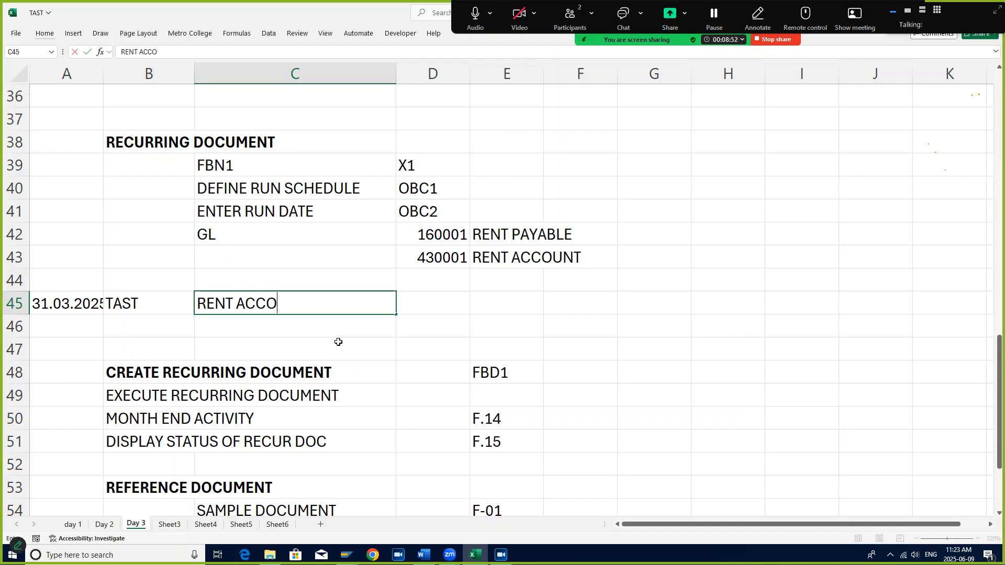
{"action": "type", "text": "UNT"}
{"action": "key", "text": "Tab"}
{"action": "key", "text": "Right"}
{"action": "key", "text": "Left"}
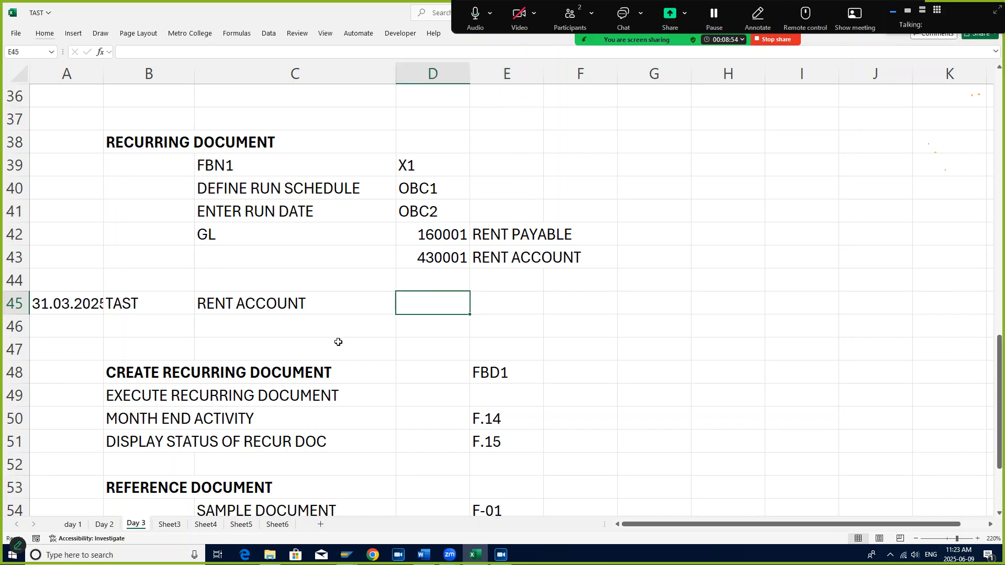
{"action": "type", "text": "50000"}
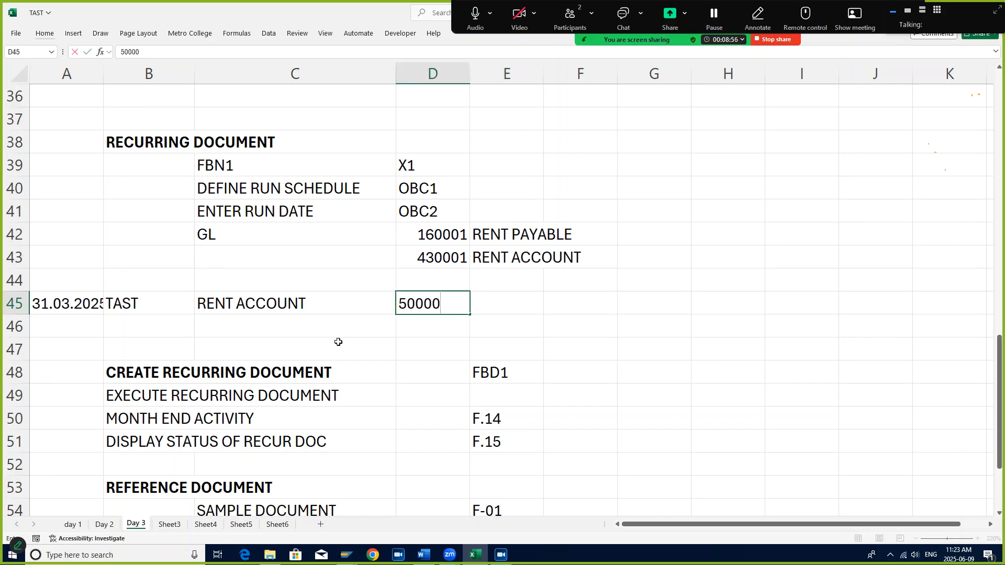
{"action": "key", "text": "BackSpace"}
{"action": "key", "text": "Return"}
Enter the credit line in row 46 with RENT PAYBALE in column C and 5000 in column E.
{"action": "key", "text": "Left"}
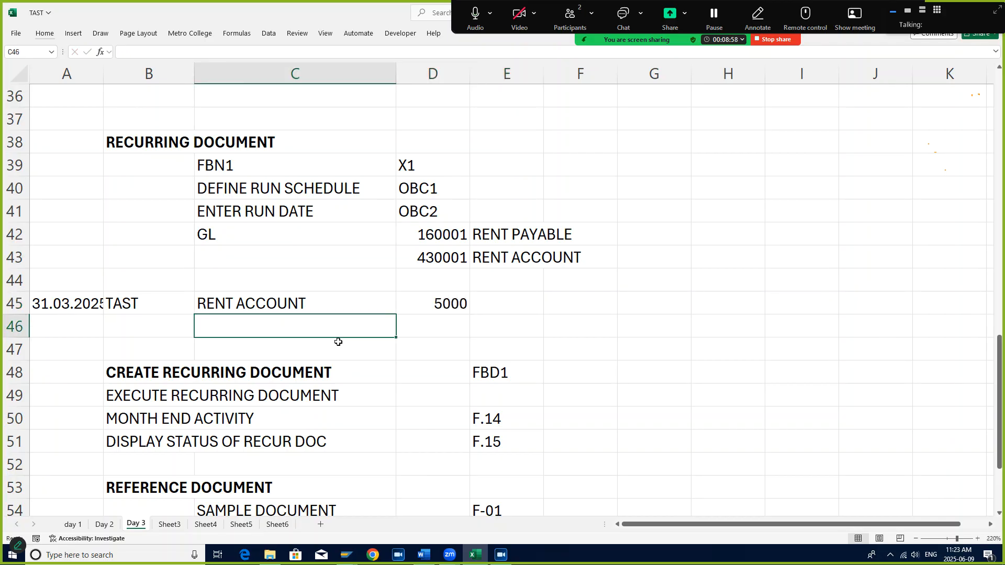
{"action": "type", "text": "r"}
{"action": "key", "text": "BackSpace"}
{"action": "key", "text": "BackSpace"}
{"action": "type", "text": "RENT PAYBALE"}
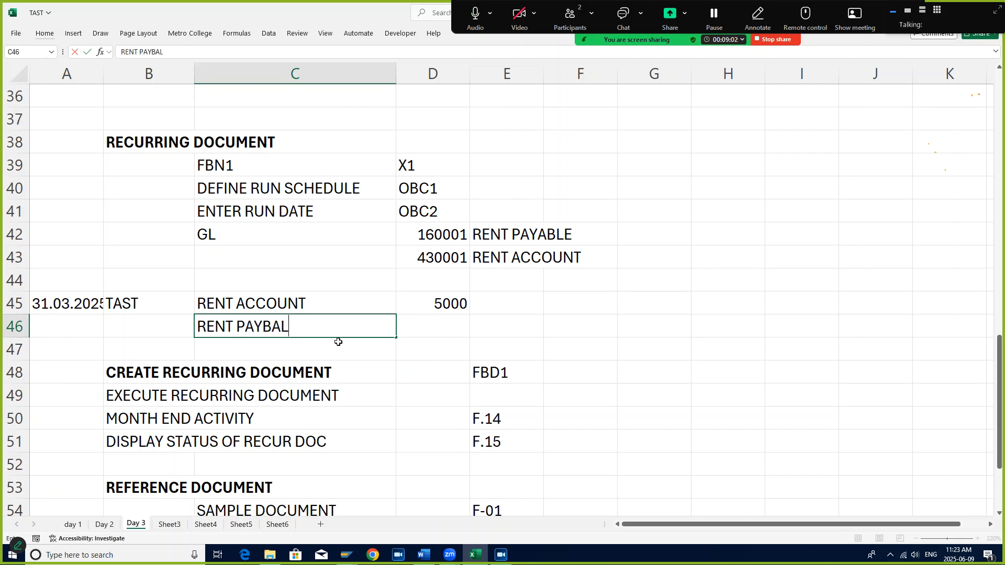
{"action": "key", "text": "Tab"}
{"action": "key", "text": "Tab"}
{"action": "type", "text": "500"}
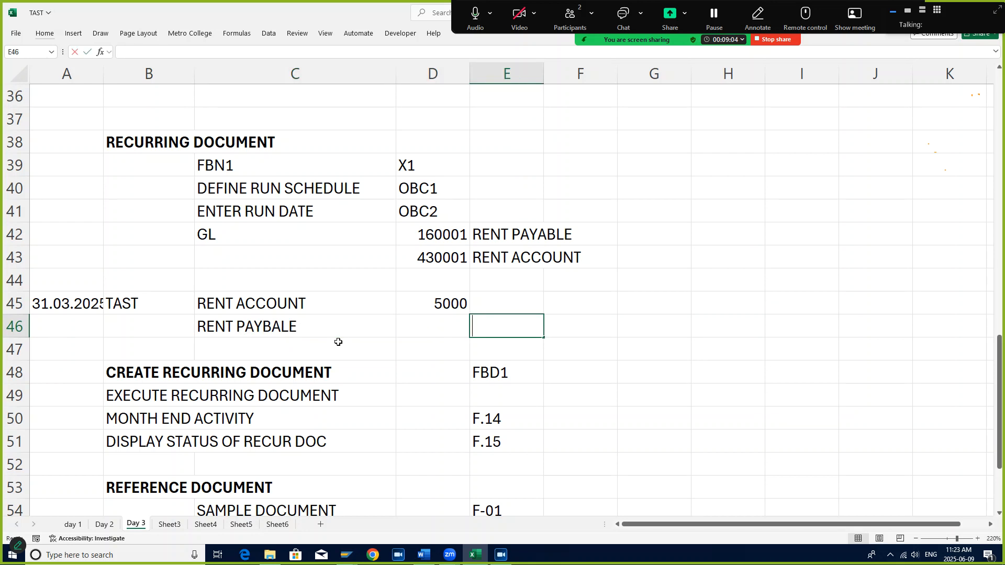
{"action": "type", "text": "0"}
{"action": "left_click", "coordinate": [338, 342]}
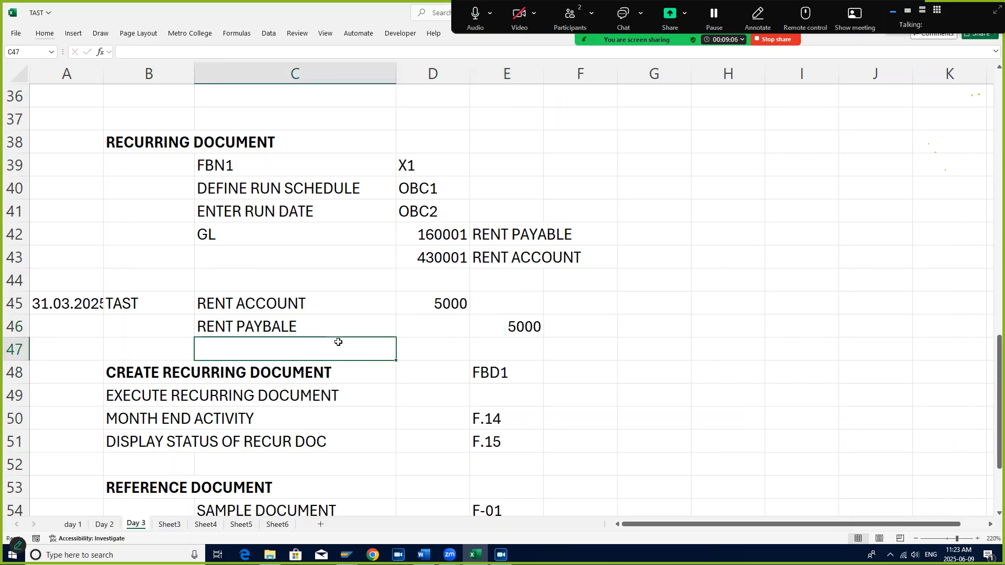
{"action": "key", "text": "Up"}
{"action": "key", "text": "Up"}
{"action": "key", "text": "Left"}
{"action": "key", "text": "Left"}
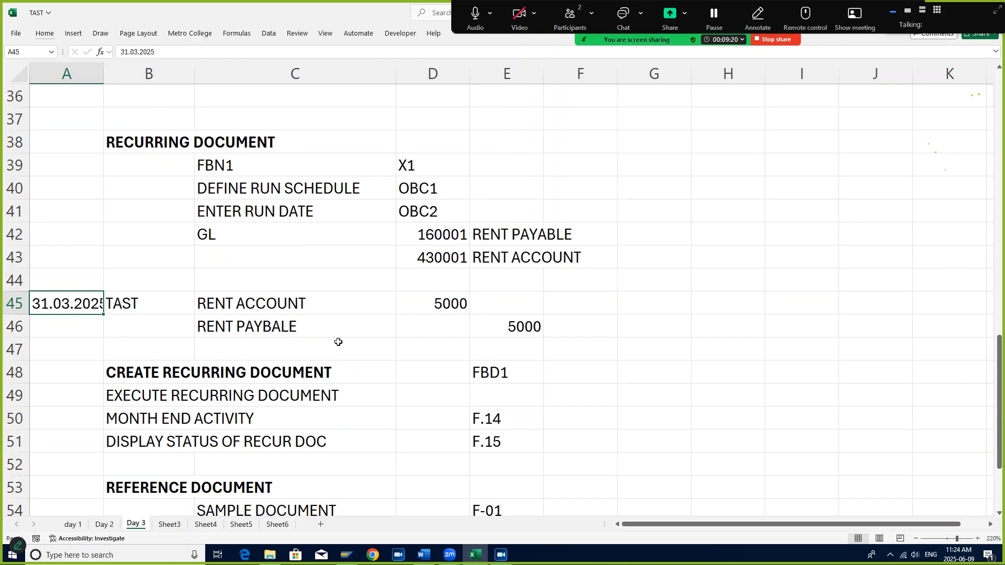
Switch to SAP, leave the field status groups view and start transaction FBN1.
{"action": "left_click", "coordinate": [349, 554]}
{"action": "left_click", "coordinate": [486, 507]}
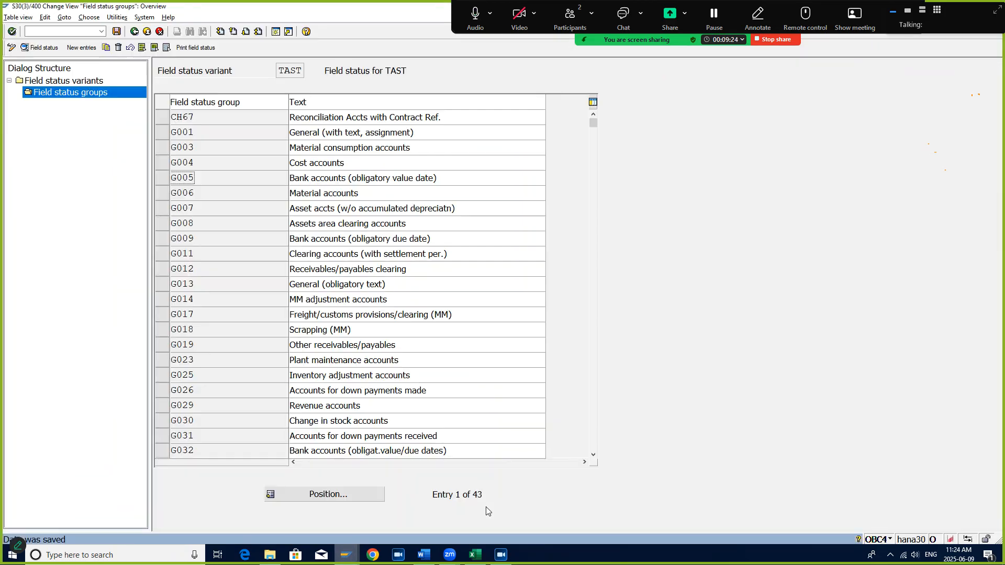
{"action": "left_click", "coordinate": [48, 33]}
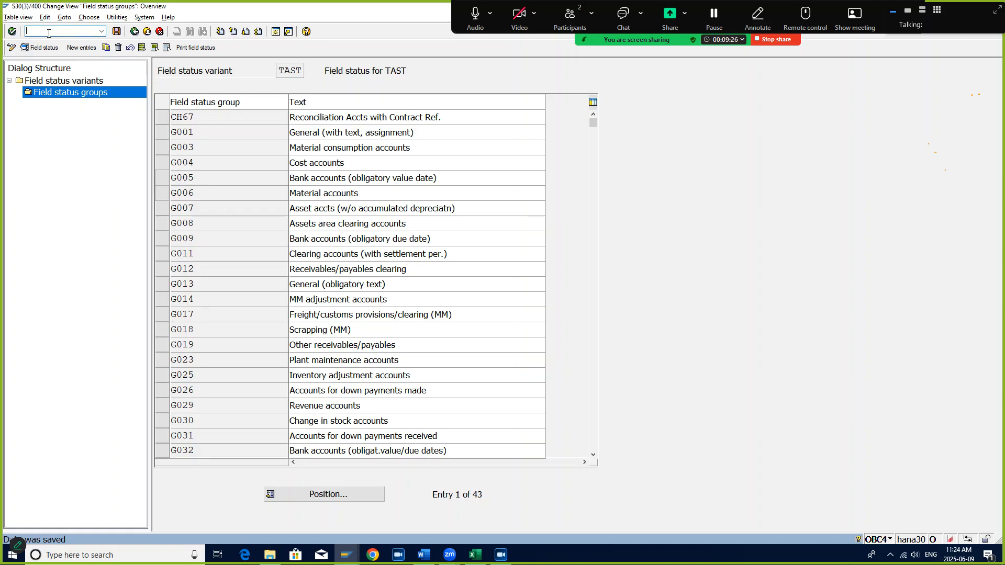
{"action": "type", "text": "/n"}
{"action": "key", "text": "Return"}
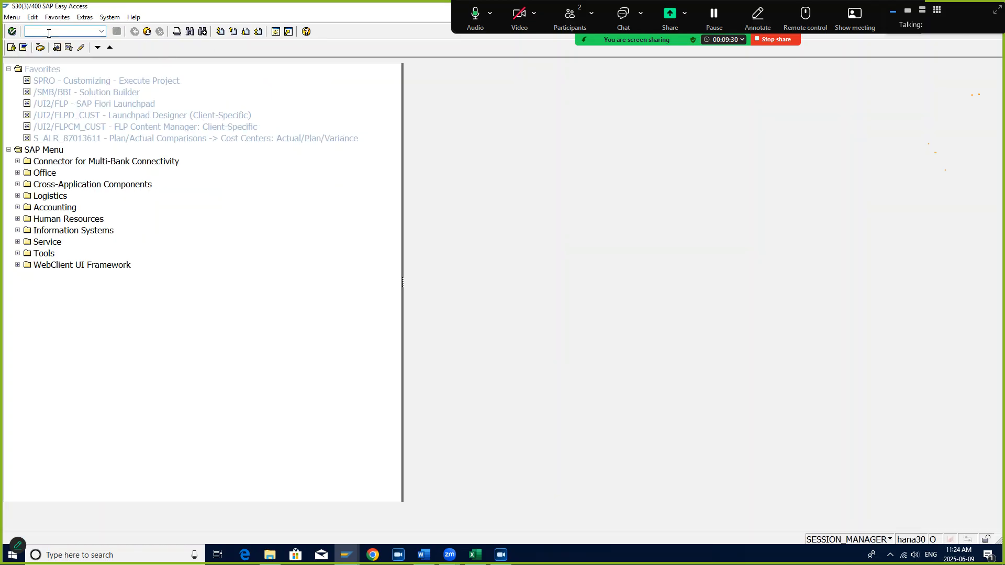
{"action": "type", "text": "FBN1"}
{"action": "key", "text": "Return"}
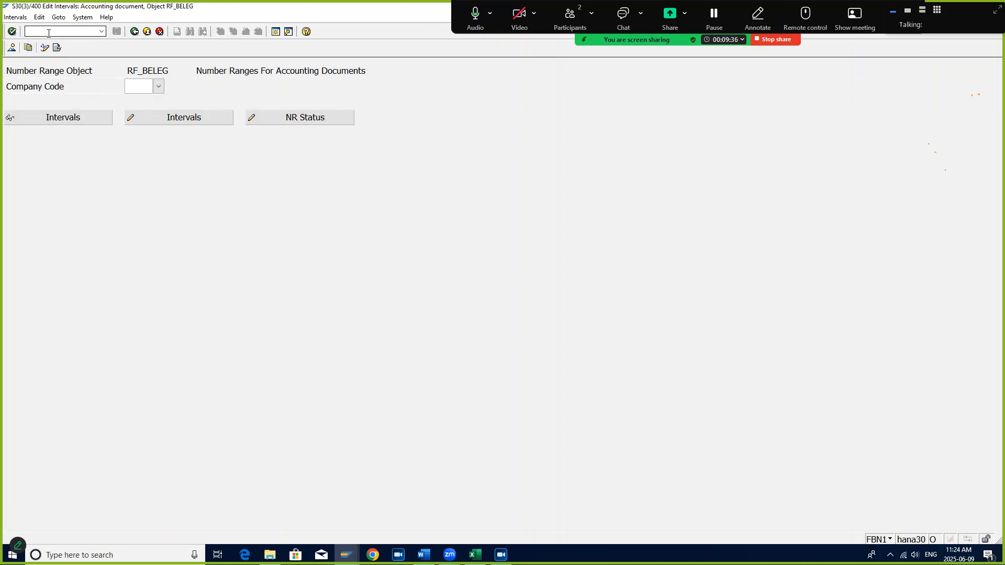
Open the number range intervals of company code TAST in change mode and check the X1 interval.
{"action": "type", "text": "RA"}
{"action": "key", "text": "BackSpace"}
{"action": "key", "text": "BackSpace"}
{"action": "type", "text": "TAST"}
{"action": "left_click", "coordinate": [208, 118]}
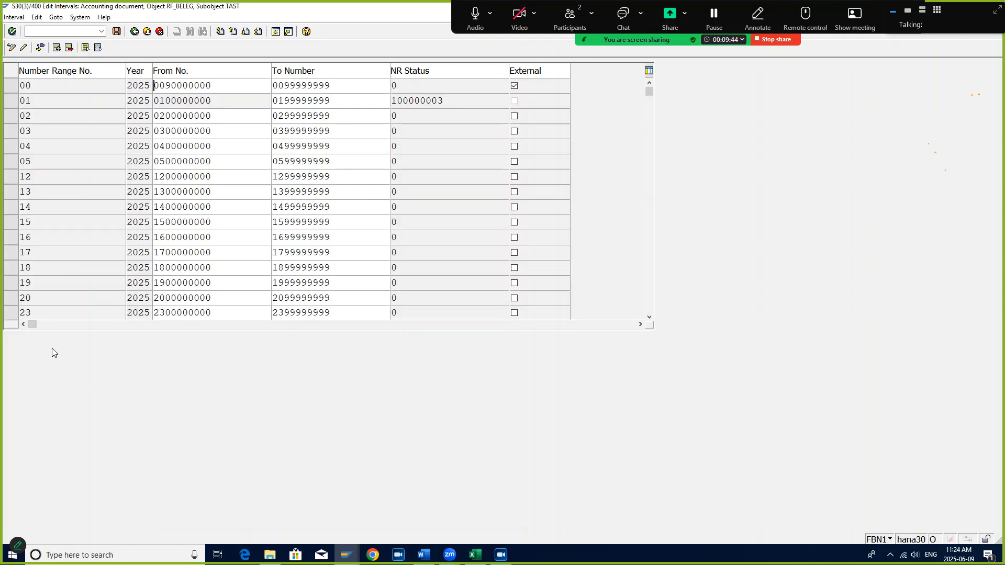
{"action": "scroll", "coordinate": [136, 237], "scroll_direction": "down", "scroll_amount": 6}
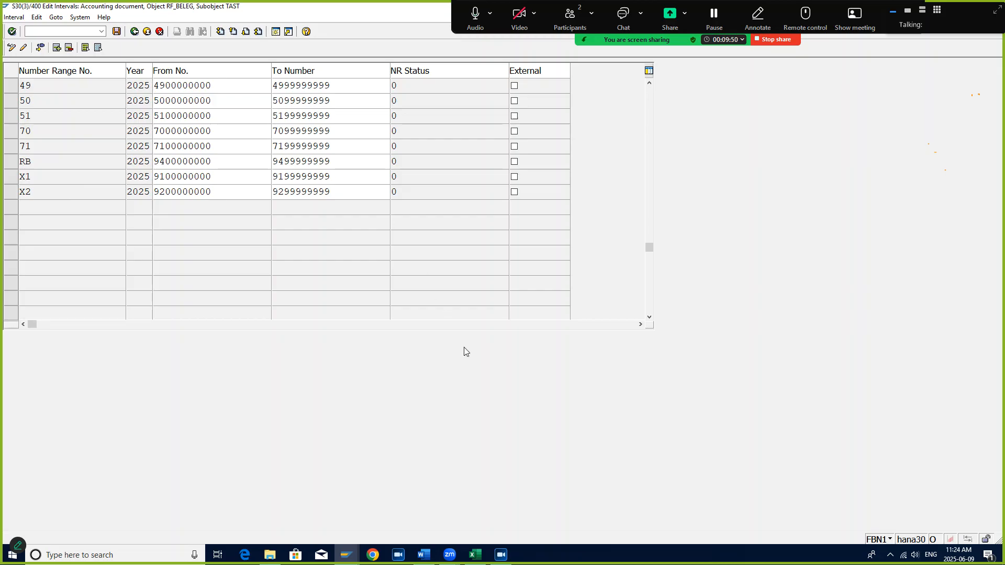
Switch to the Excel notes and look up the transaction code for DEFINE RUN SCHEDULE.
{"action": "key", "text": "alt+Tab"}
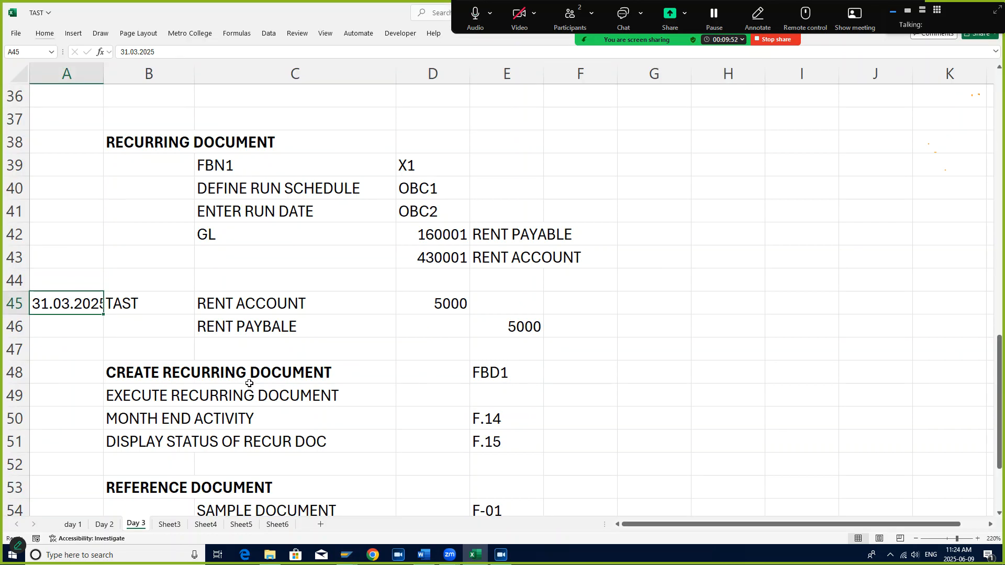
{"action": "left_click", "coordinate": [226, 188]}
{"action": "left_click", "coordinate": [414, 190]}
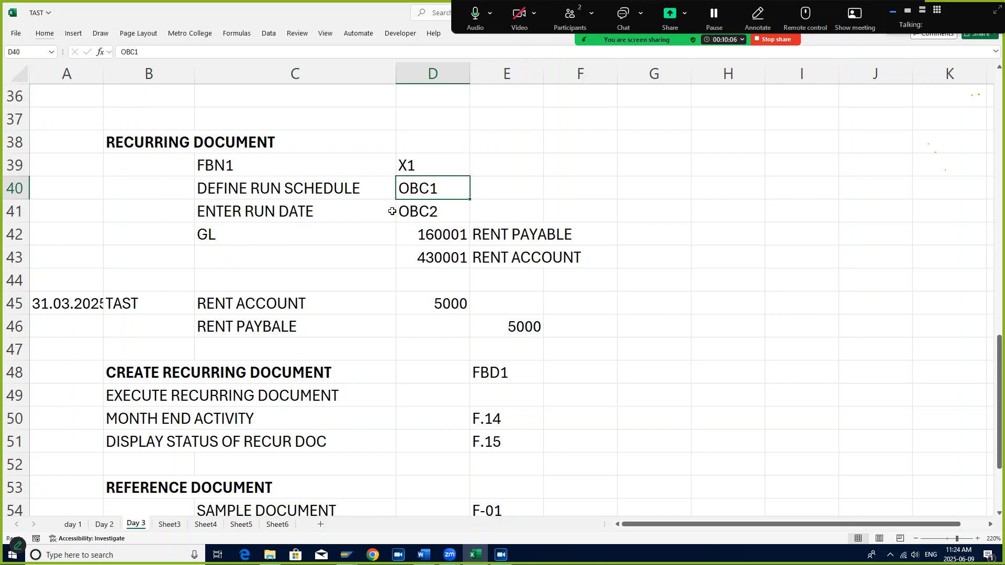
Switch back to SAP, leave the number range intervals and start transaction OBC1.
{"action": "key", "text": "alt+Tab"}
{"action": "left_click", "coordinate": [61, 30]}
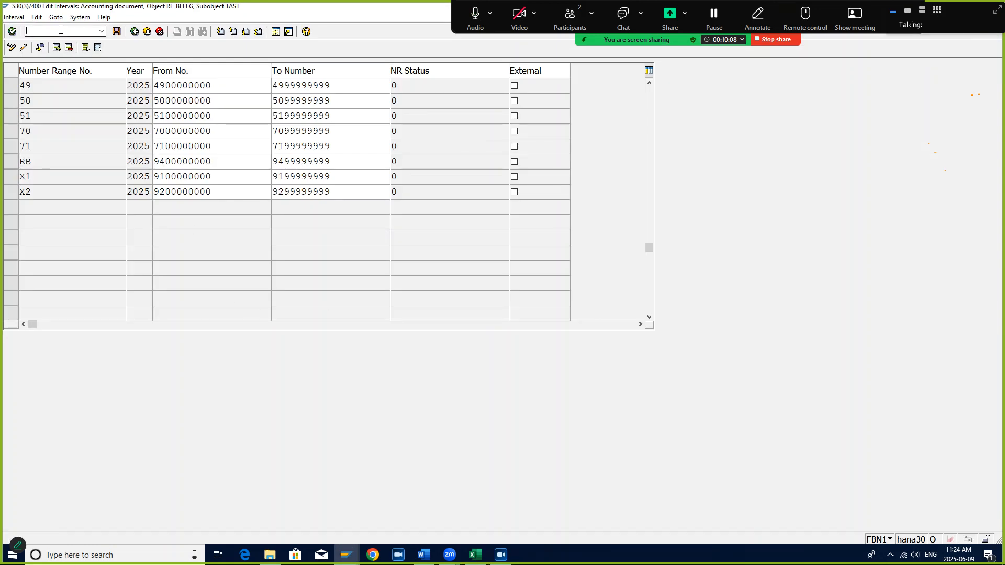
{"action": "type", "text": "/n"}
{"action": "key", "text": "Return"}
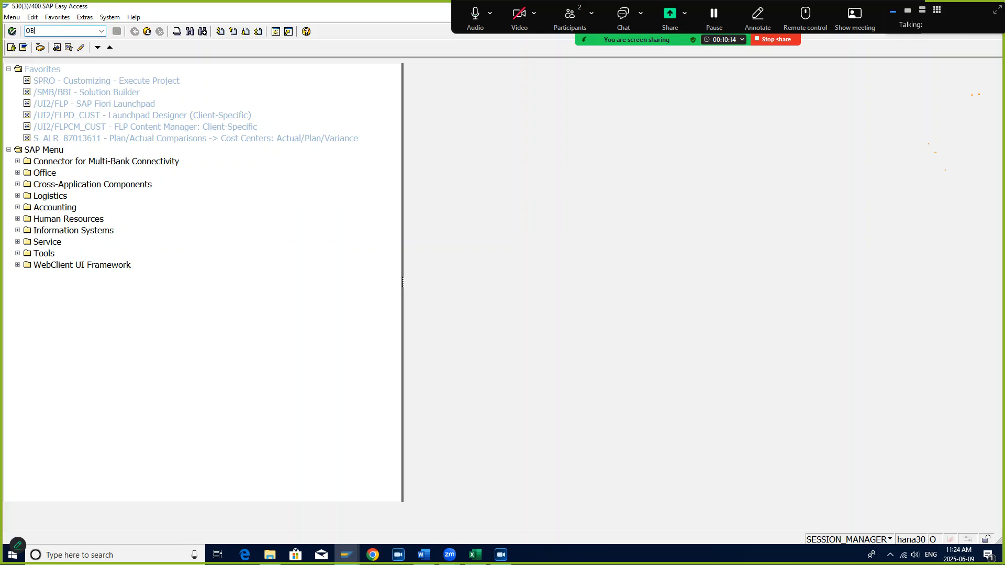
{"action": "type", "text": "OBC1"}
{"action": "key", "text": "Return"}
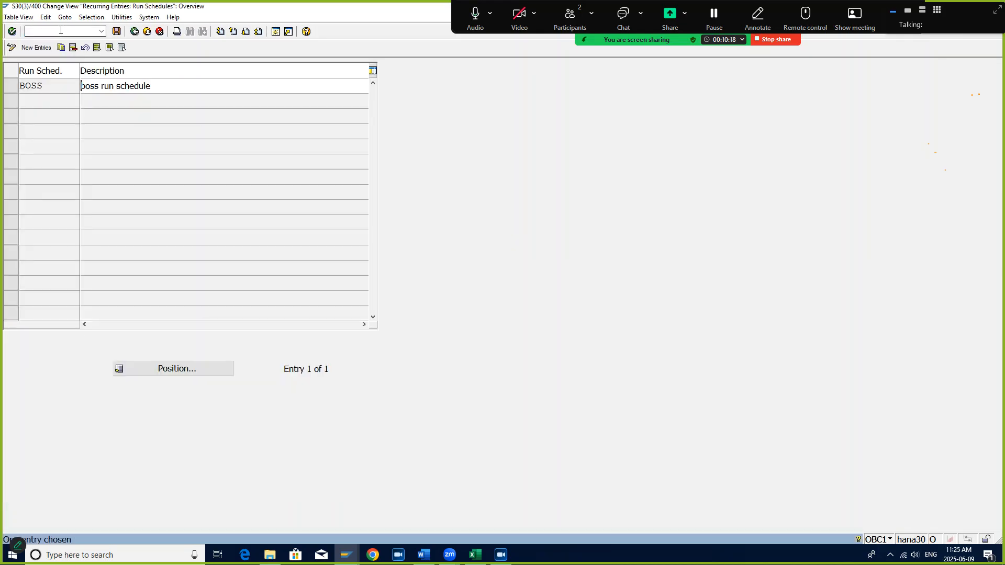
Leave the run schedules view and open the SAP Reference IMG at General Ledger Accounting under Financial Accounting.
{"action": "left_click", "coordinate": [134, 32]}
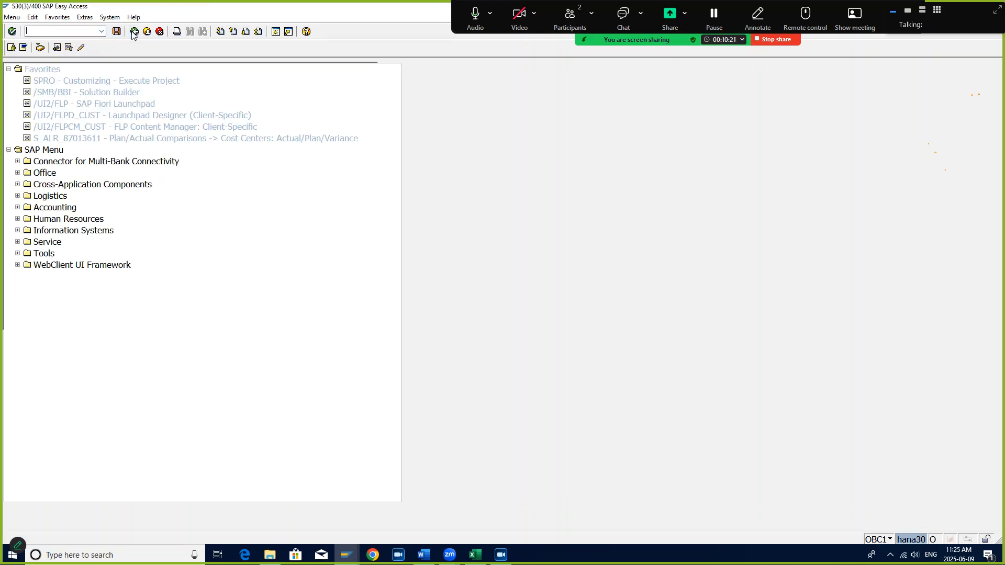
{"action": "left_click", "coordinate": [61, 84]}
{"action": "double_click", "coordinate": [60, 84]}
{"action": "left_click", "coordinate": [50, 48]}
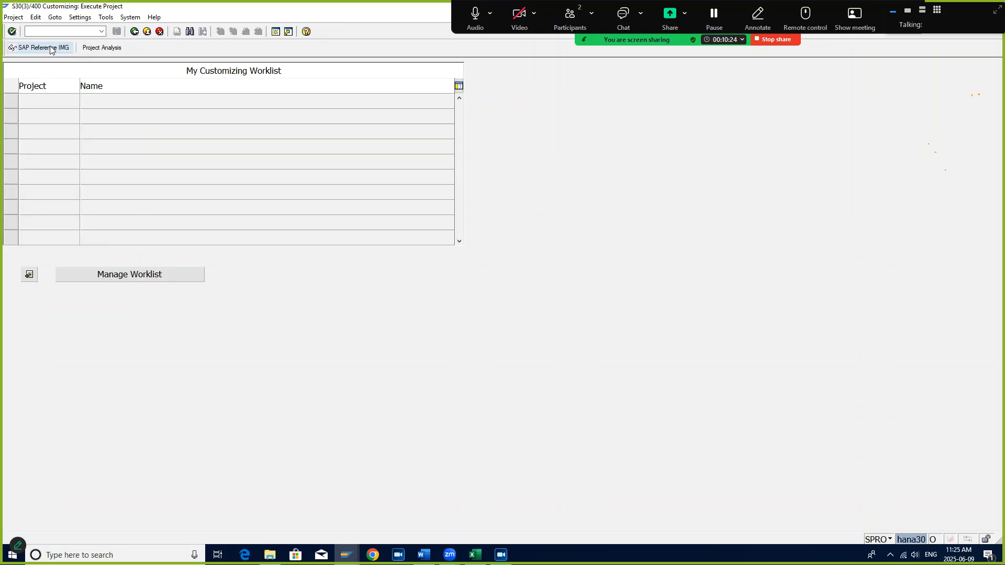
{"action": "left_click", "coordinate": [17, 185]}
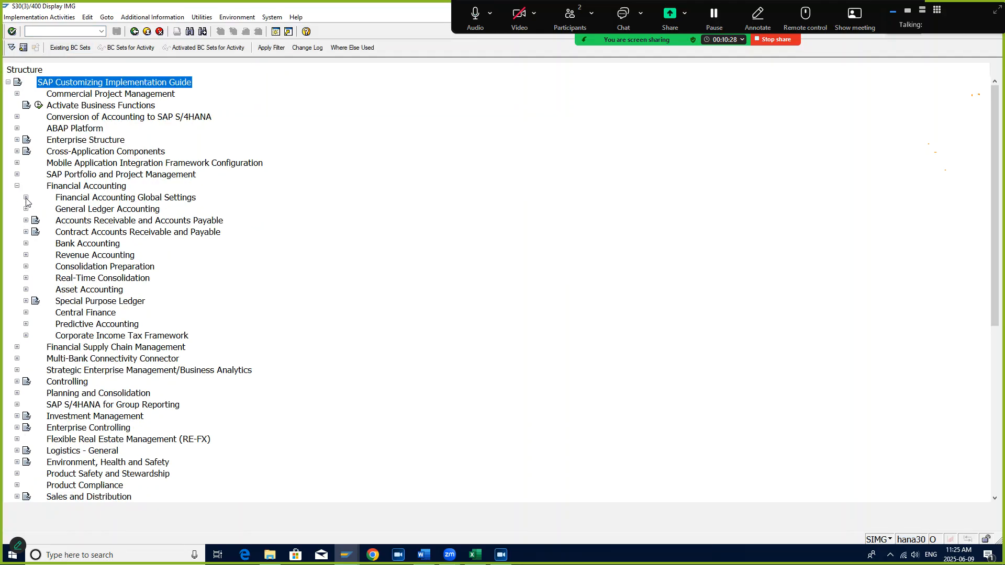
{"action": "left_click", "coordinate": [25, 209]}
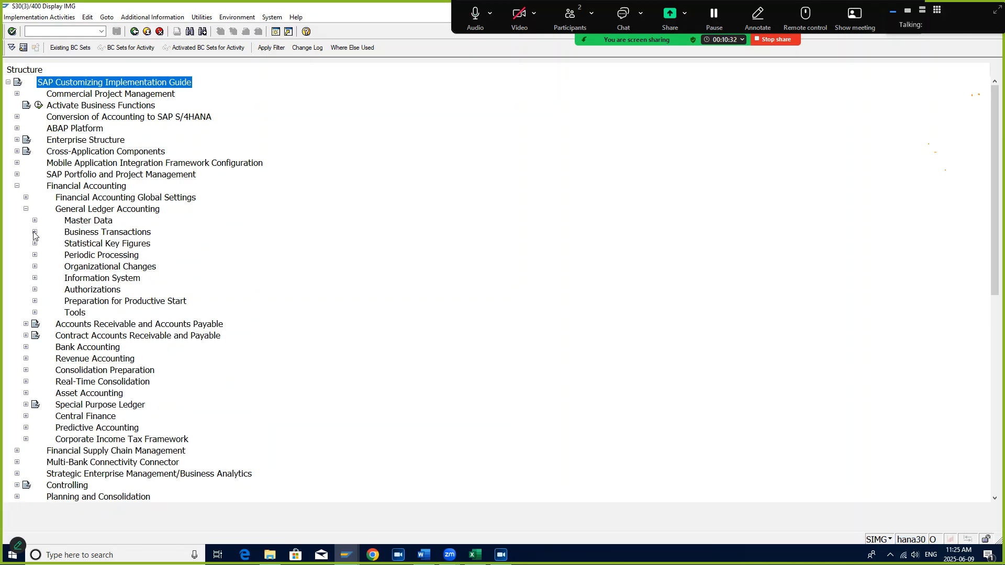
Search the Business Transactions and Periodic Processing nodes, including Allocation and Integration, for the run schedule activity.
{"action": "left_click", "coordinate": [34, 232]}
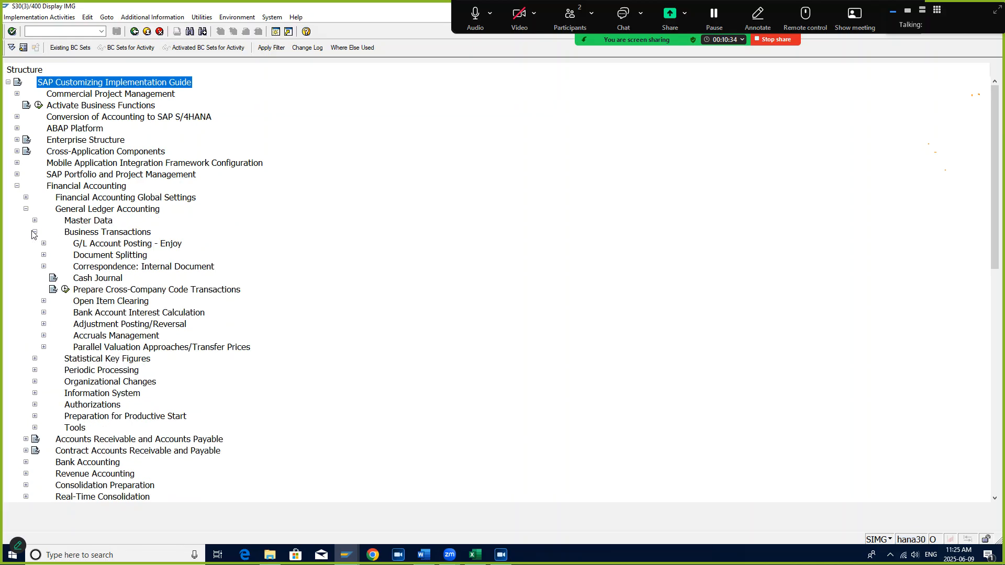
{"action": "left_click", "coordinate": [34, 233]}
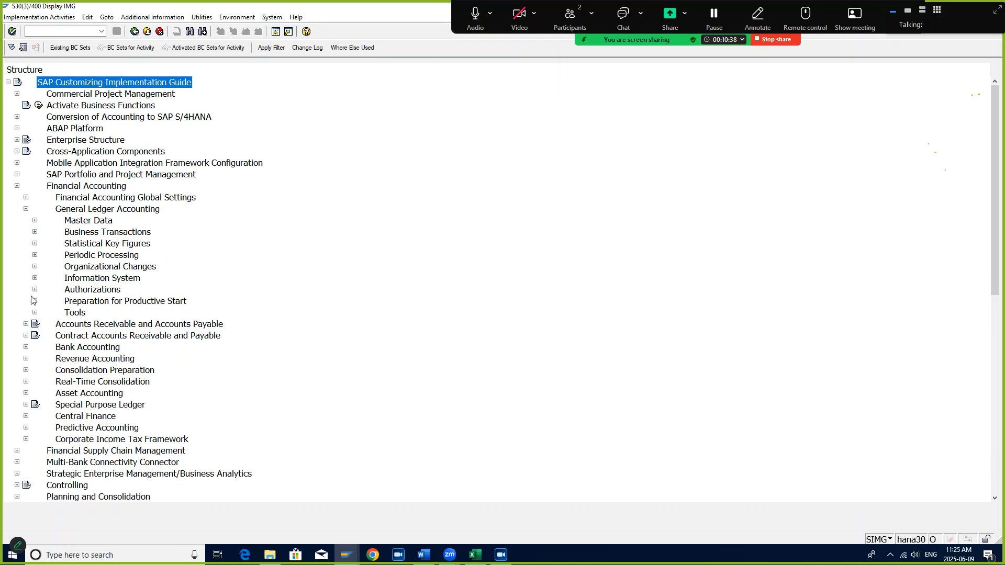
{"action": "left_click", "coordinate": [35, 255]}
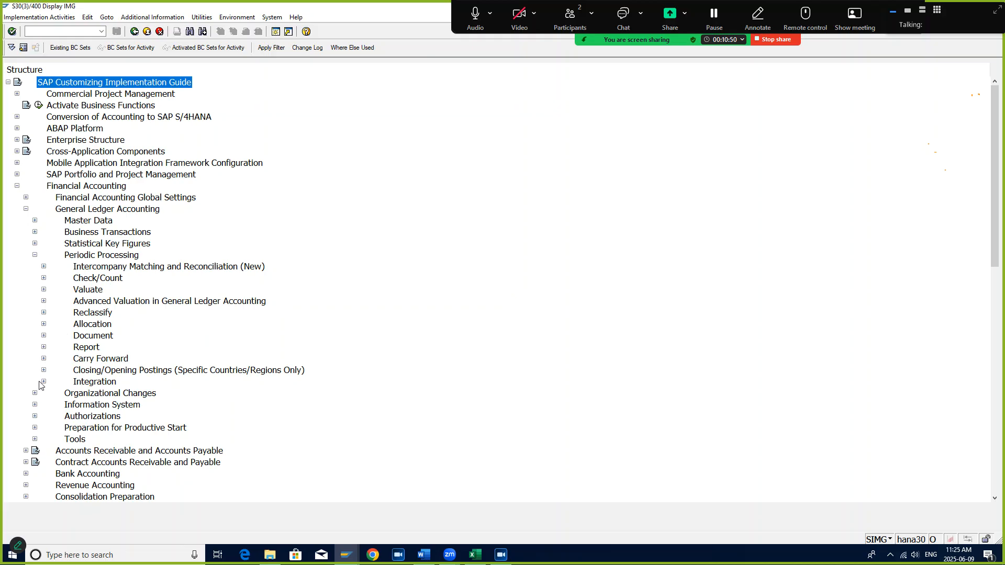
{"action": "left_click", "coordinate": [44, 325]}
{"action": "left_click", "coordinate": [44, 324]}
{"action": "left_click", "coordinate": [44, 266]}
{"action": "left_click", "coordinate": [44, 266]}
{"action": "left_click", "coordinate": [43, 382]}
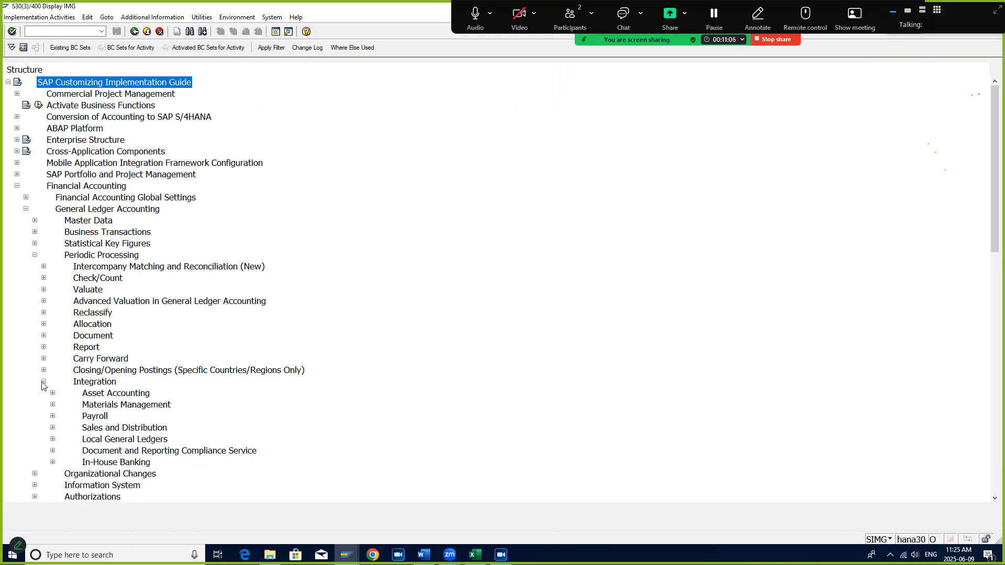
{"action": "left_click", "coordinate": [44, 383]}
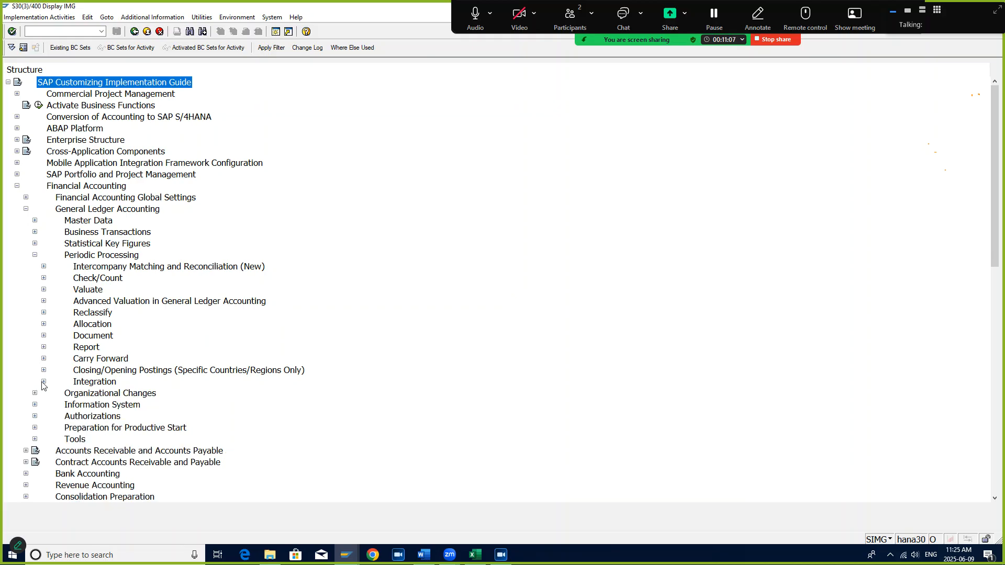
{"action": "left_click", "coordinate": [35, 255]}
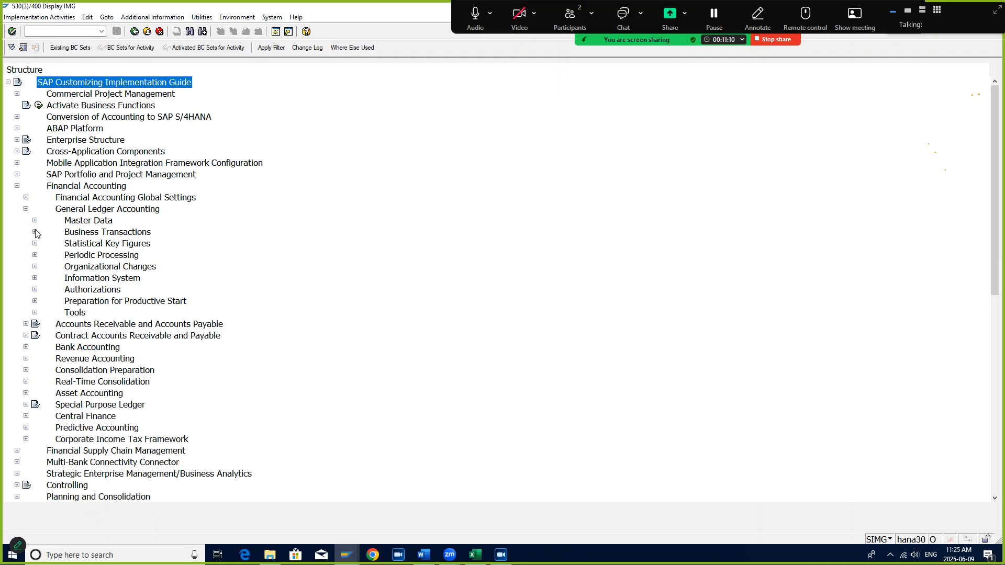
Search the subnodes of Business Transactions, such as Document Splitting, Open Item Clearing and Accruals Management, for recurring entry settings.
{"action": "left_click", "coordinate": [35, 232]}
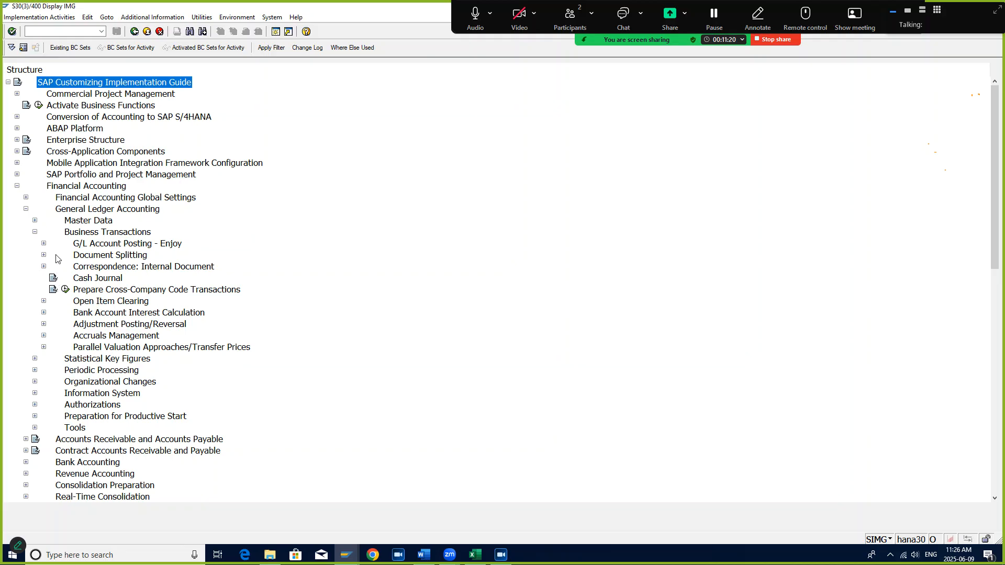
{"action": "left_click", "coordinate": [44, 324]}
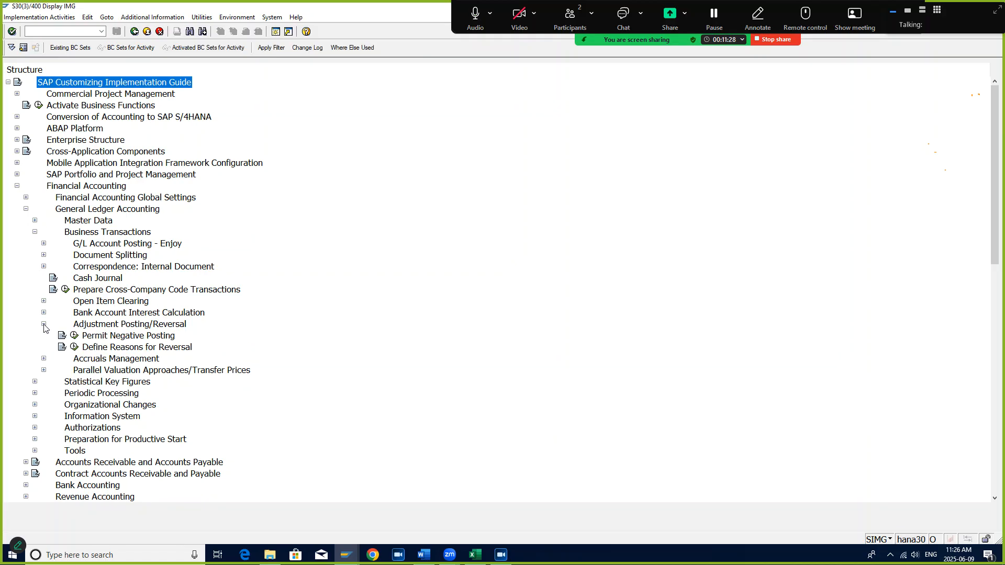
{"action": "left_click", "coordinate": [44, 325]}
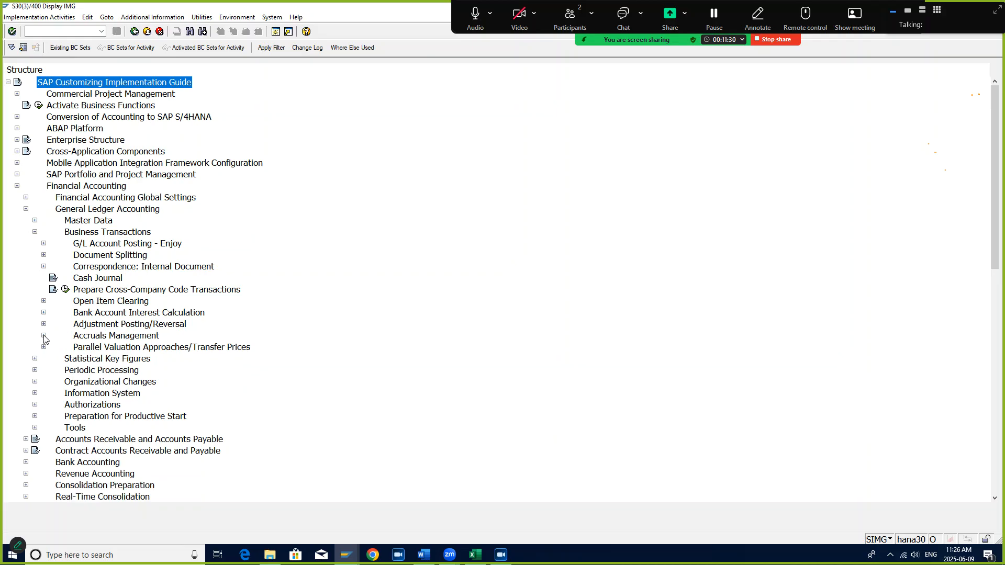
{"action": "left_click", "coordinate": [44, 337]}
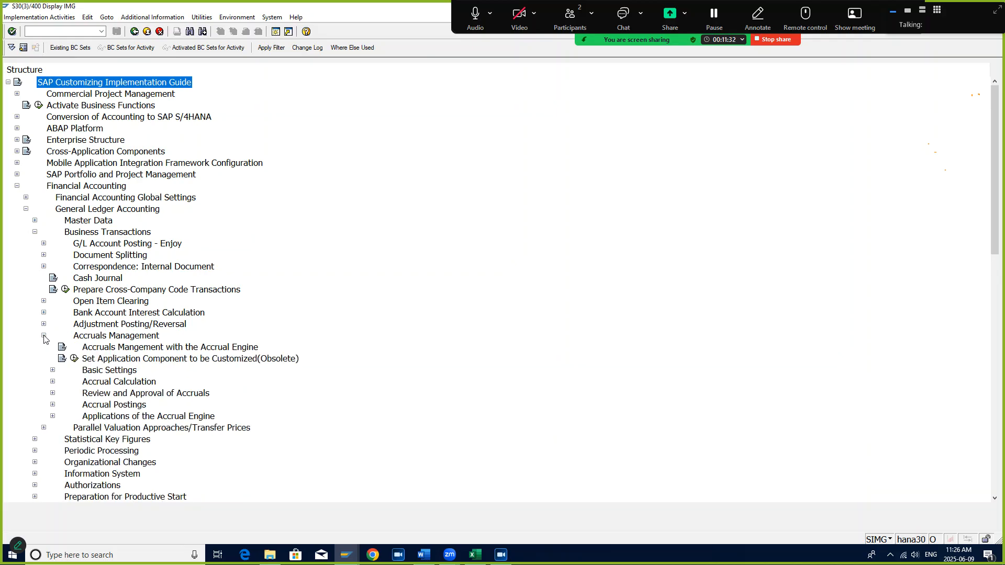
{"action": "left_click", "coordinate": [44, 336]}
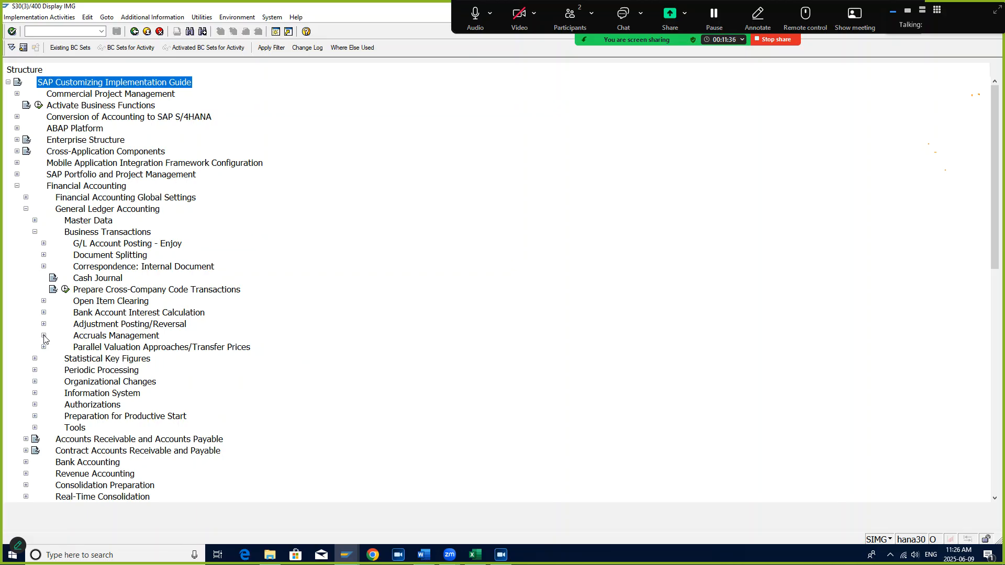
{"action": "left_click", "coordinate": [44, 244]}
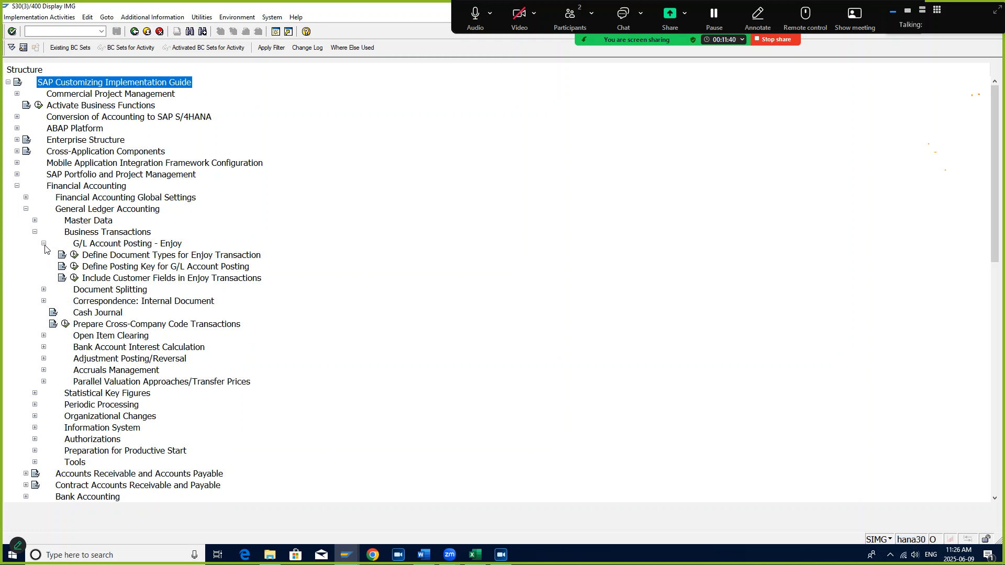
{"action": "left_click", "coordinate": [44, 244]}
{"action": "left_click", "coordinate": [43, 256]}
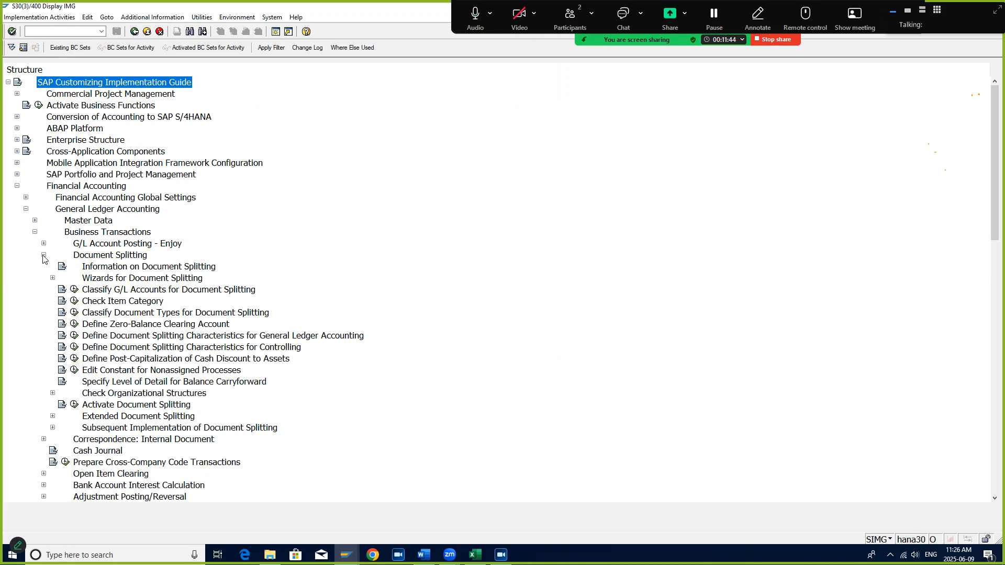
{"action": "left_click", "coordinate": [43, 255]}
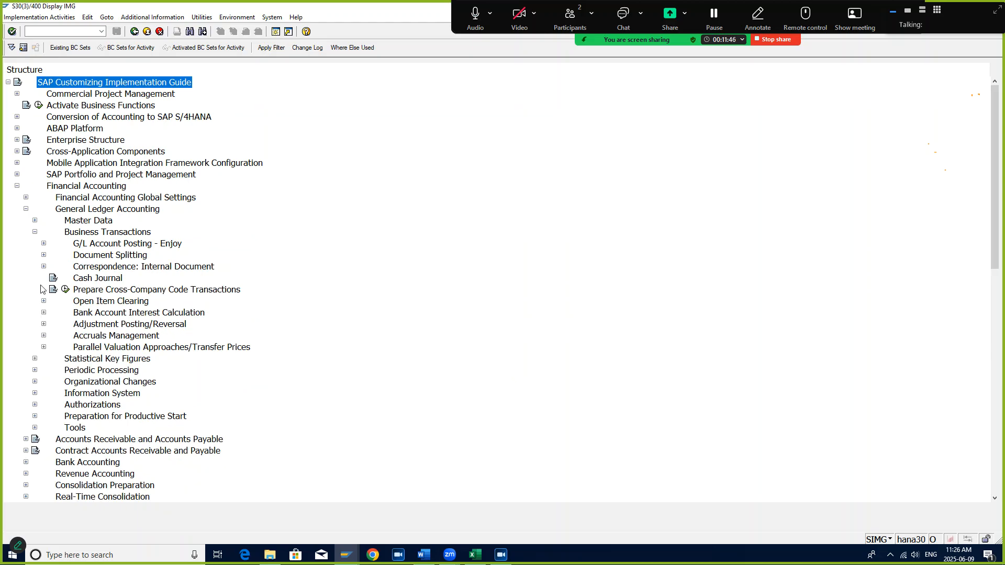
{"action": "left_click", "coordinate": [43, 301]}
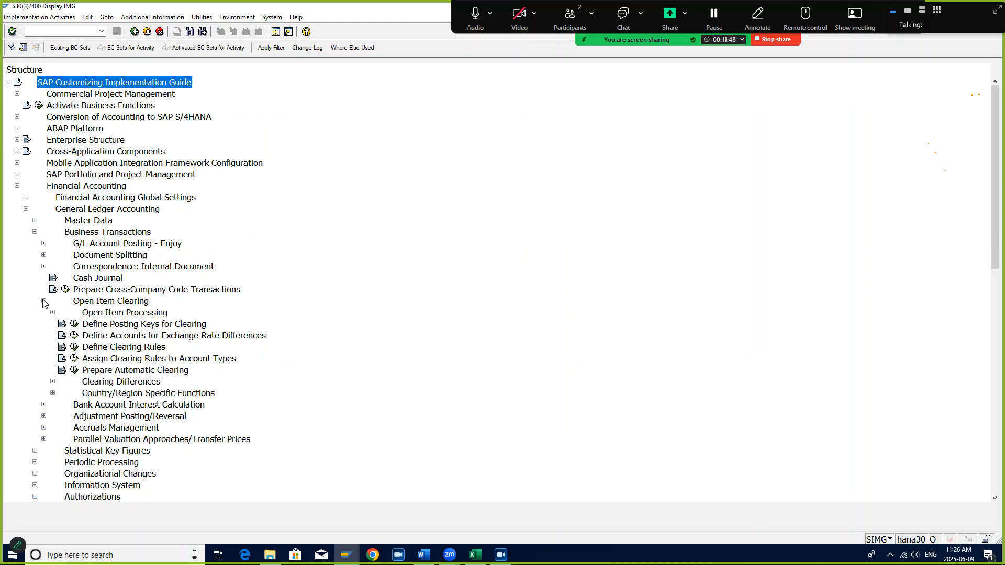
{"action": "left_click", "coordinate": [43, 302]}
{"action": "left_click", "coordinate": [43, 302]}
{"action": "left_click", "coordinate": [43, 301]}
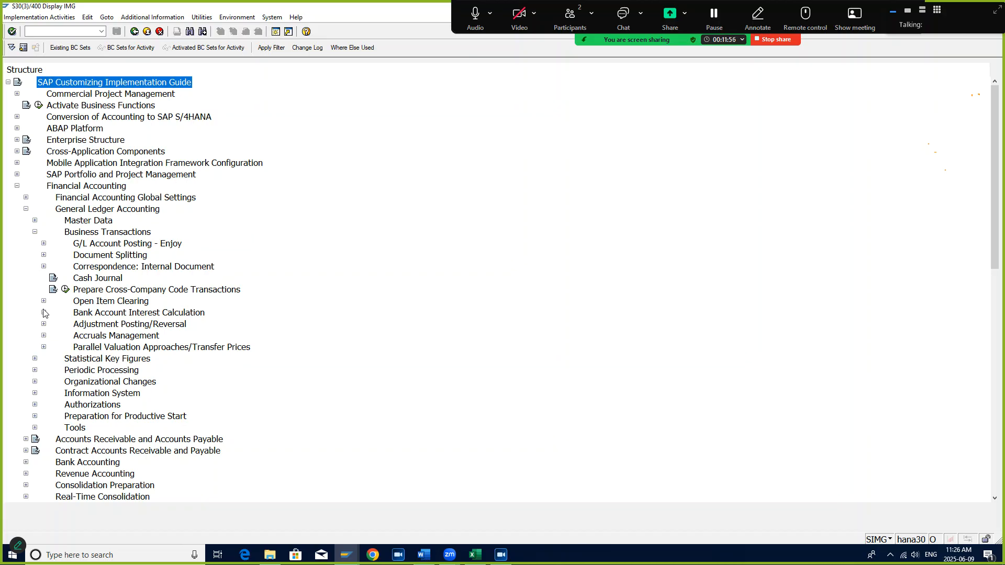
{"action": "left_click", "coordinate": [43, 243]}
{"action": "left_click", "coordinate": [43, 244]}
{"action": "left_click", "coordinate": [44, 336]}
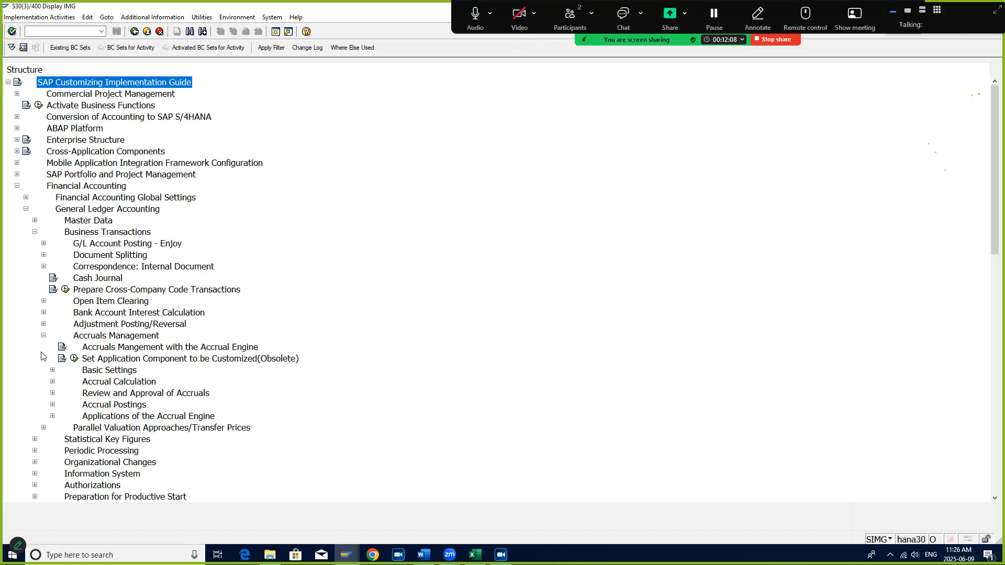
{"action": "left_click", "coordinate": [44, 335]}
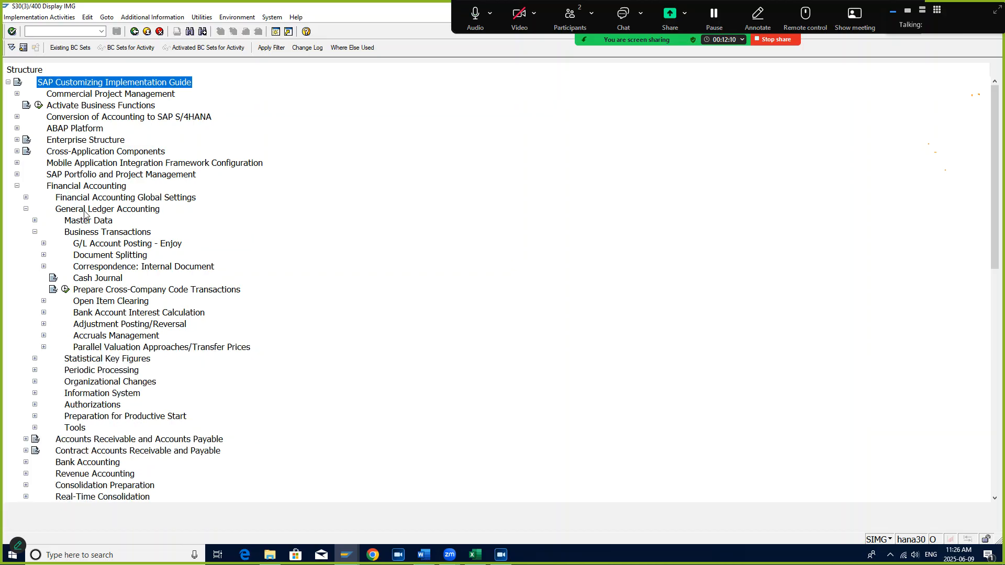
{"action": "left_click", "coordinate": [35, 232]}
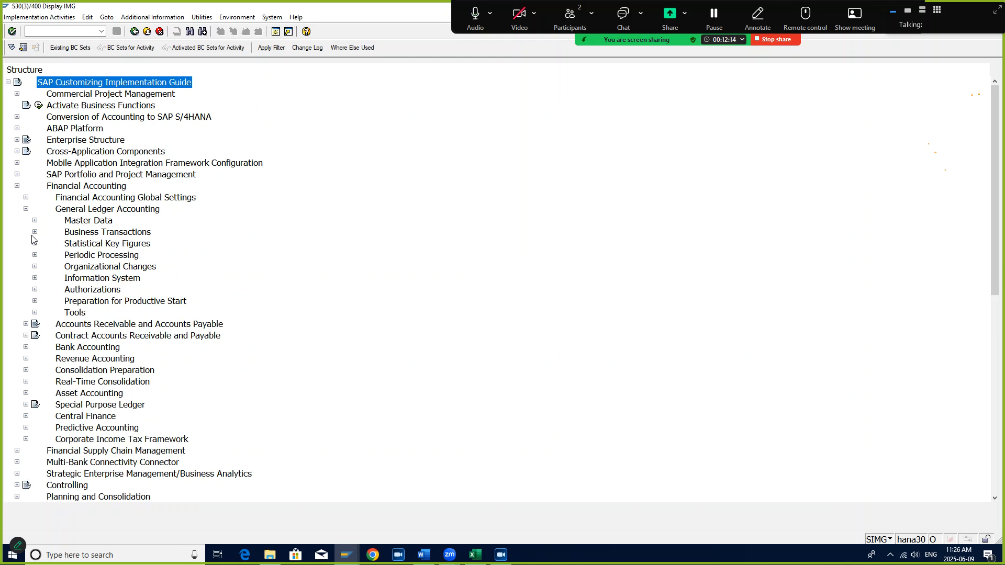
Leave the implementation guide and open FBD1 - Recurring Document from the General Ledger reference documents.
{"action": "left_click", "coordinate": [135, 31]}
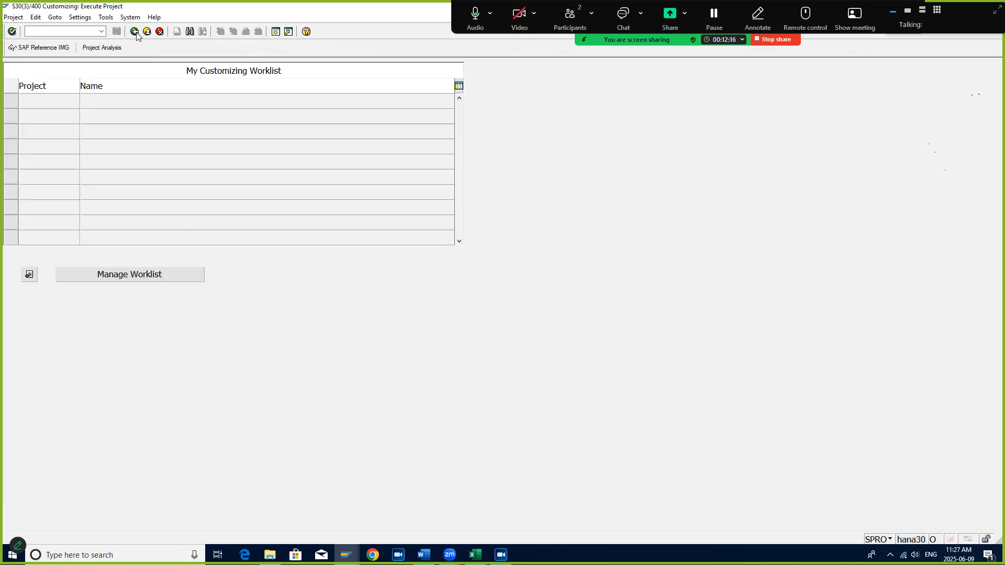
{"action": "left_click", "coordinate": [135, 31]}
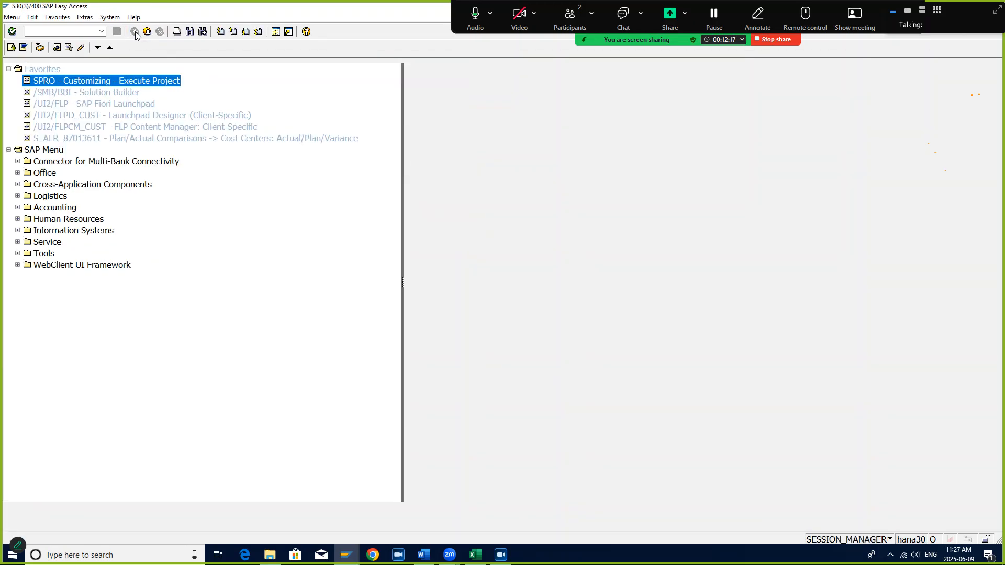
{"action": "left_click", "coordinate": [17, 208]}
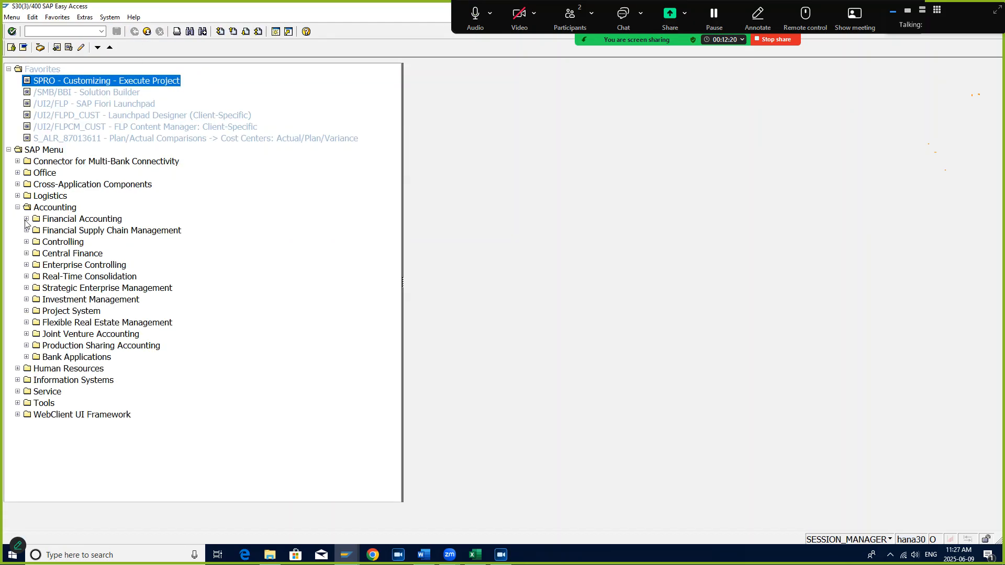
{"action": "left_click", "coordinate": [26, 219]}
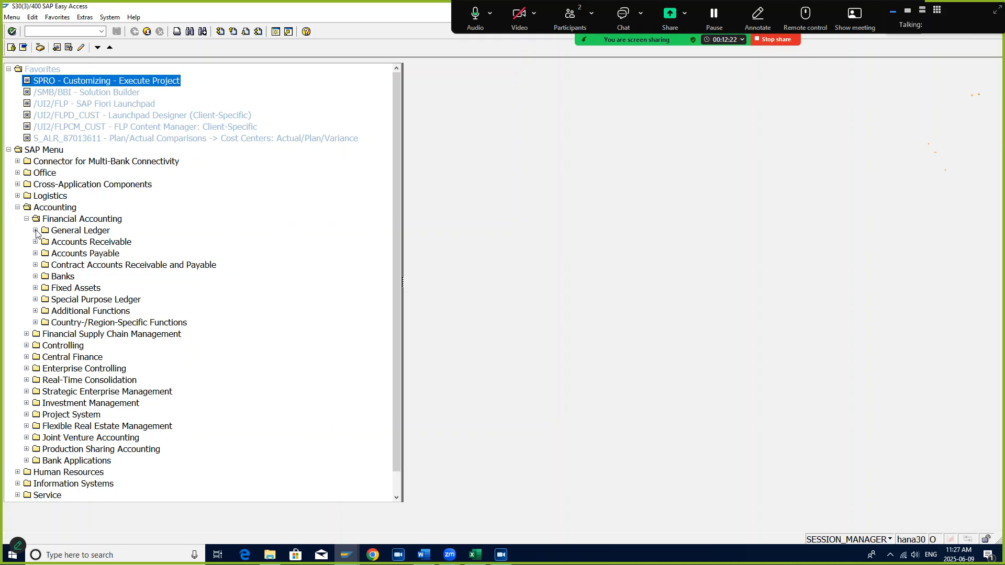
{"action": "left_click", "coordinate": [37, 230]}
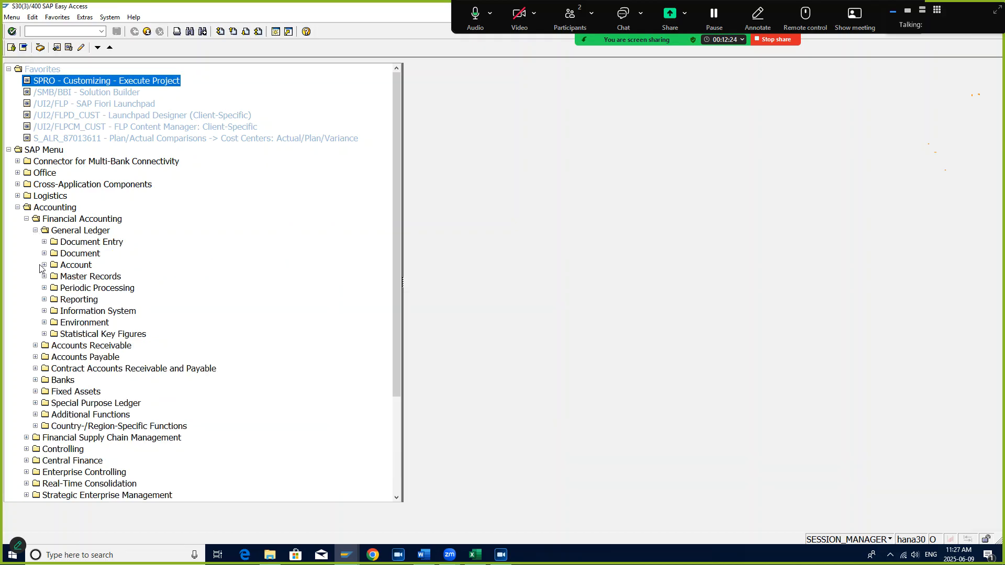
{"action": "left_click", "coordinate": [45, 242]}
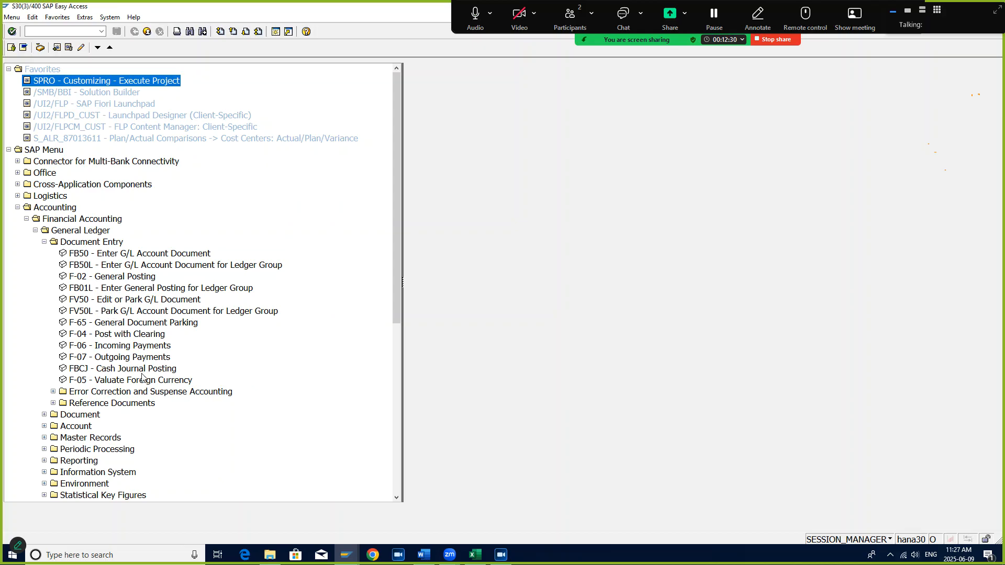
{"action": "left_click", "coordinate": [53, 403]}
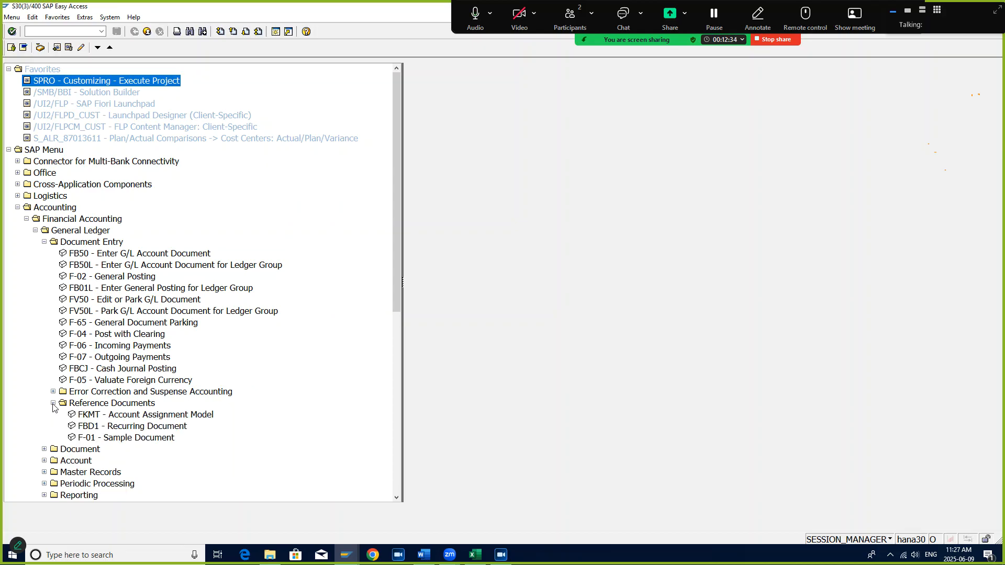
{"action": "double_click", "coordinate": [92, 430]}
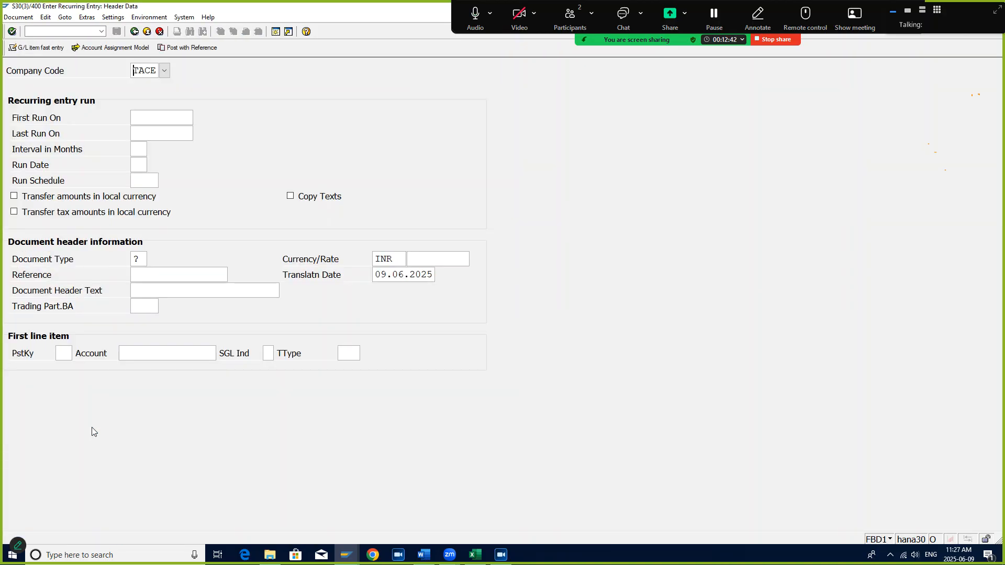
From the Run Schedule value list, open the Define Run Schedules activity under Financial Accounting Global Settings (New) without specifying a project.
{"action": "left_click", "coordinate": [148, 181]}
{"action": "left_click", "coordinate": [164, 182]}
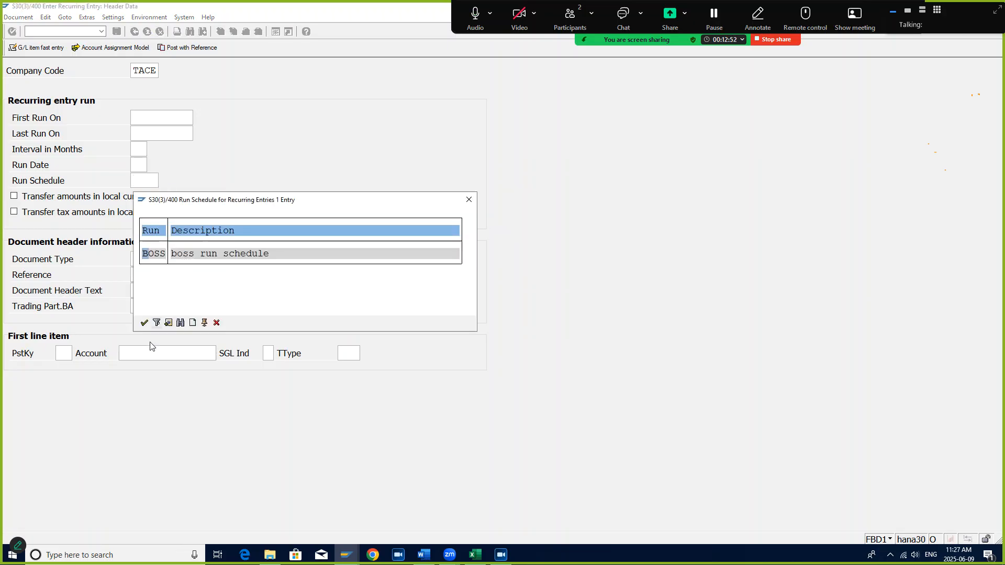
{"action": "left_click", "coordinate": [193, 323]}
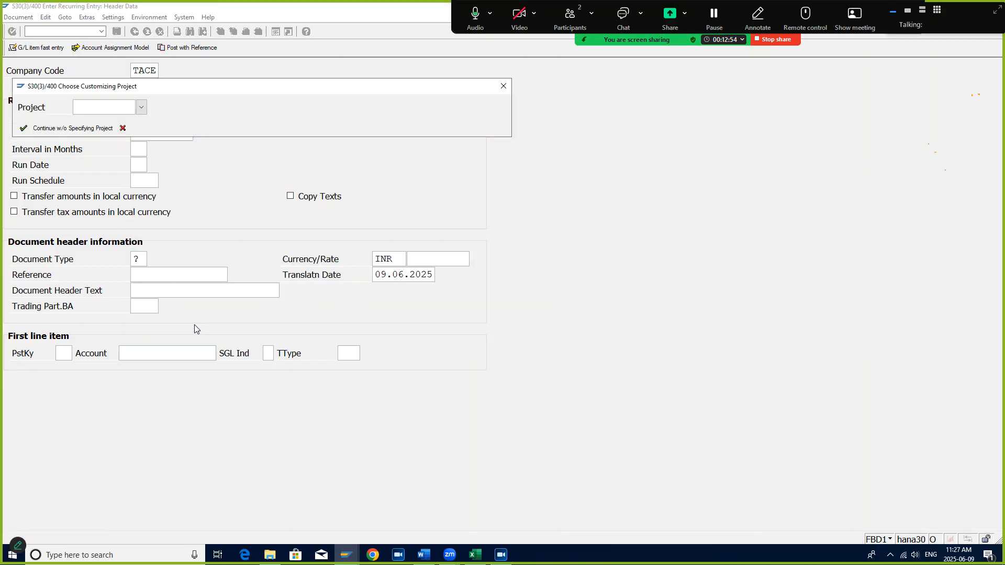
{"action": "left_click", "coordinate": [71, 128]}
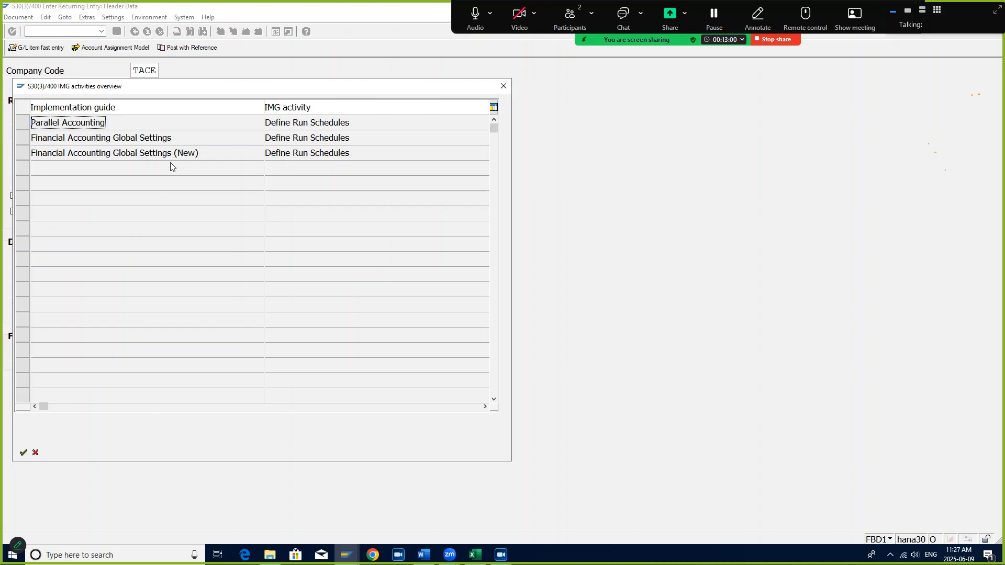
{"action": "left_click", "coordinate": [26, 156]}
{"action": "left_click", "coordinate": [23, 453]}
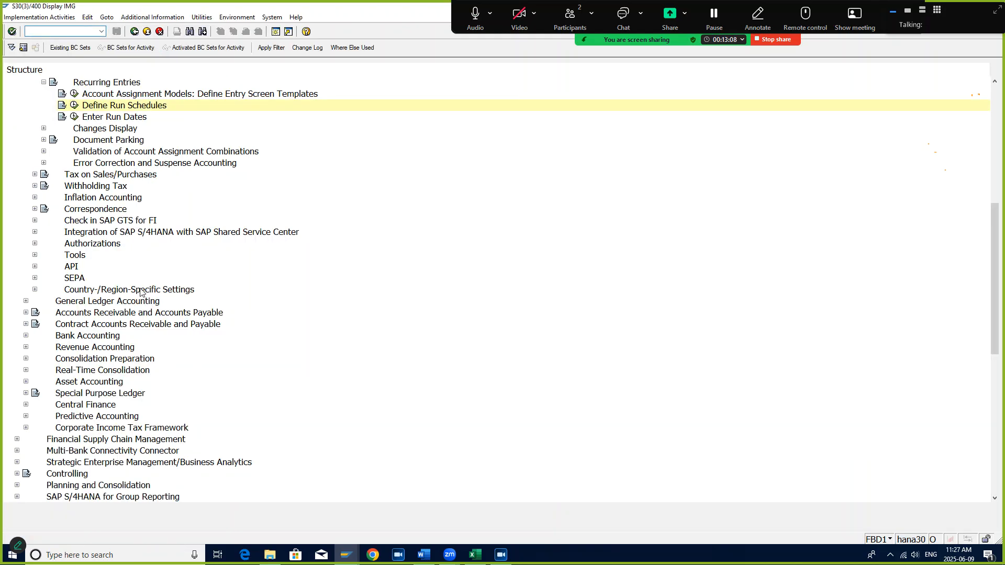
In the Define Run Schedules activity, add run schedule TAST with the description RECURRING ENTRY FOR RENT.
{"action": "scroll", "coordinate": [180, 316], "scroll_direction": "up", "scroll_amount": 2}
{"action": "scroll", "coordinate": [181, 320], "scroll_direction": "up", "scroll_amount": 5}
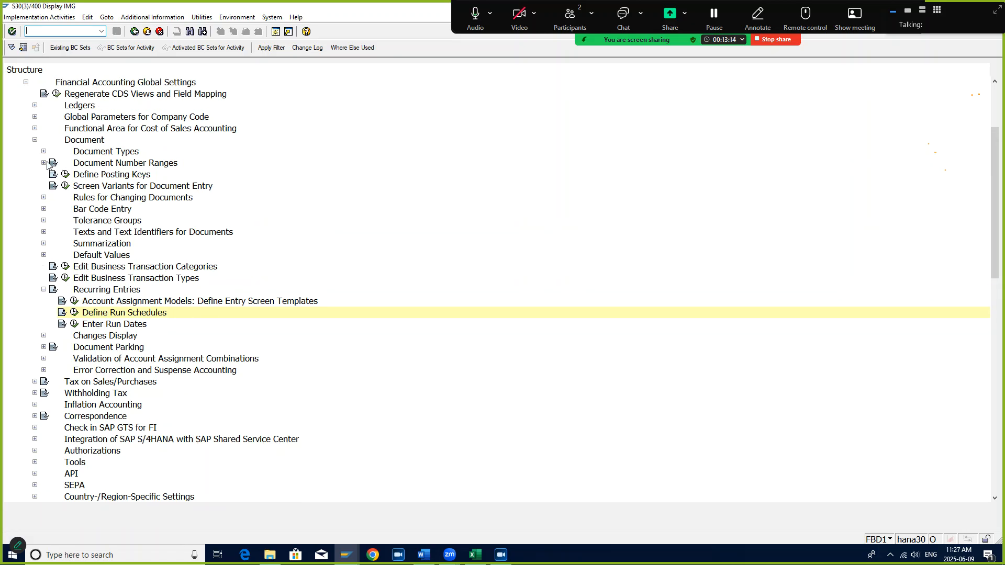
{"action": "scroll", "coordinate": [50, 160], "scroll_direction": "up", "scroll_amount": 1}
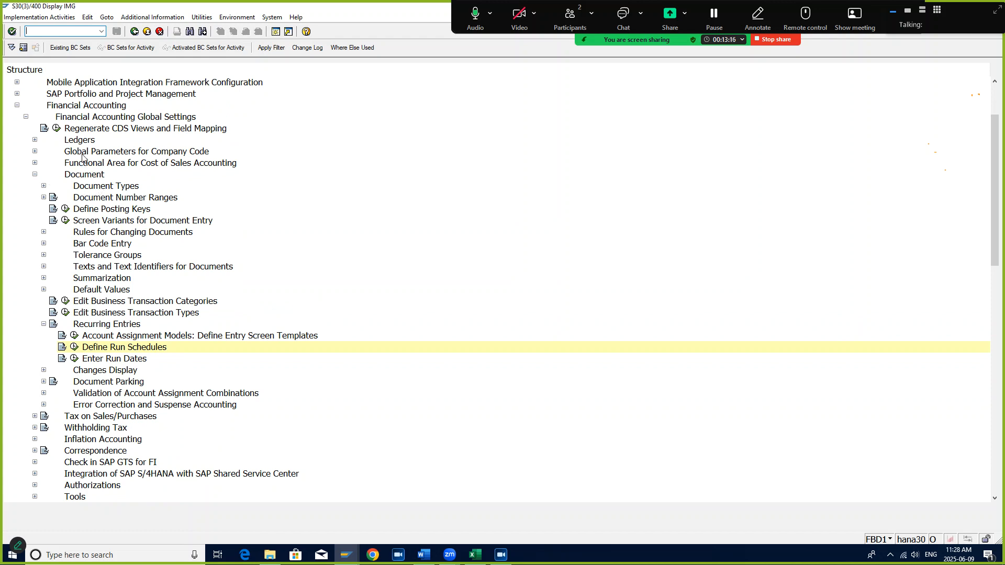
{"action": "left_click", "coordinate": [74, 348]}
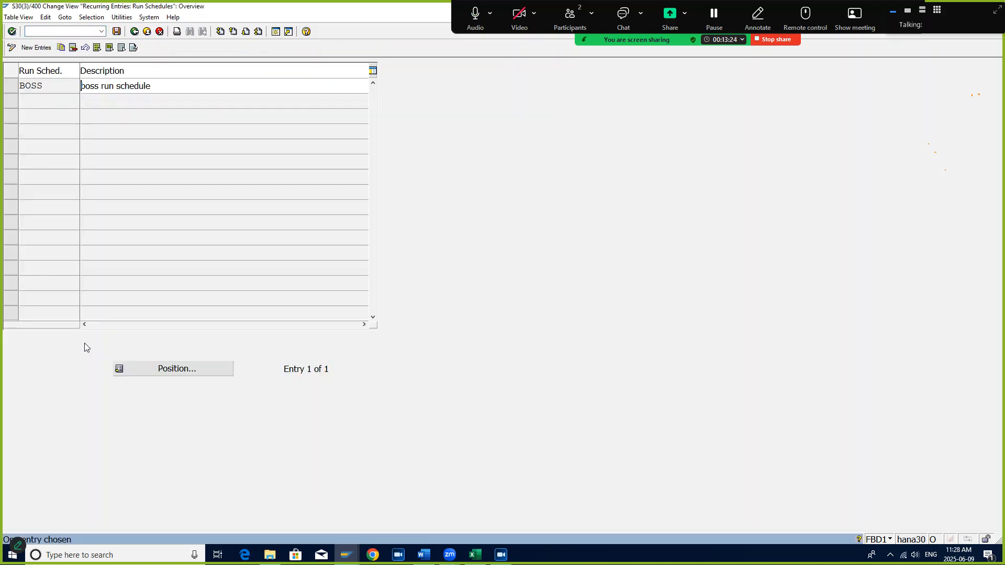
{"action": "left_click", "coordinate": [47, 48]}
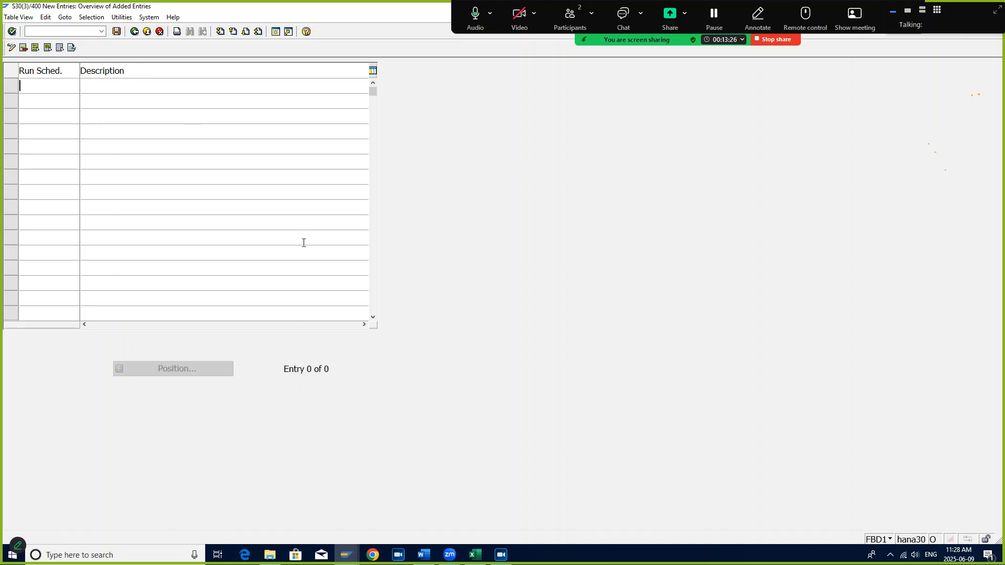
{"action": "type", "text": "TA"}
{"action": "type", "text": "ST"}
{"action": "type", "text": "RE"}
{"action": "type", "text": "CURR"}
{"action": "type", "text": "ING ENT"}
{"action": "type", "text": "RY FOR RENT"}
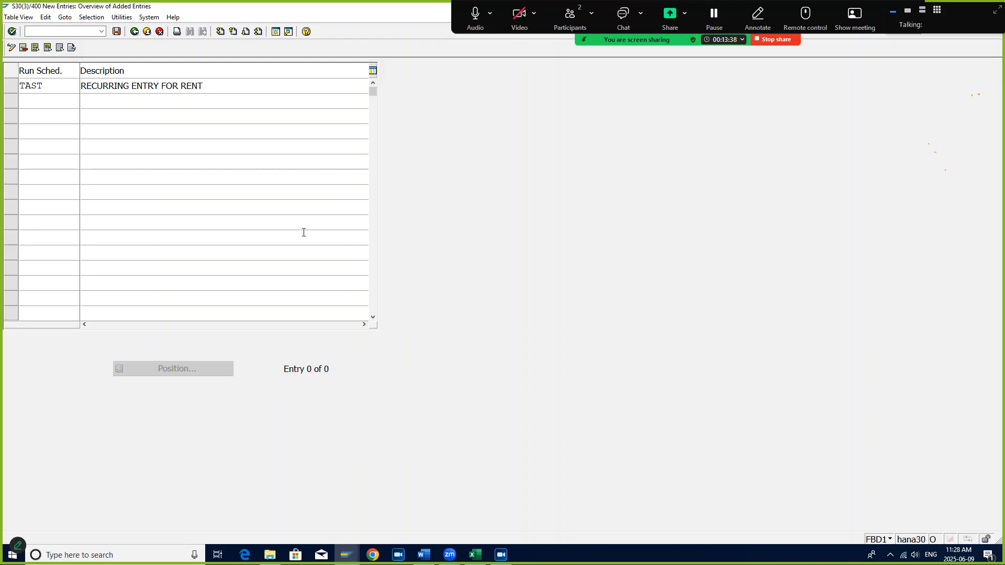
{"action": "key", "text": "Return"}
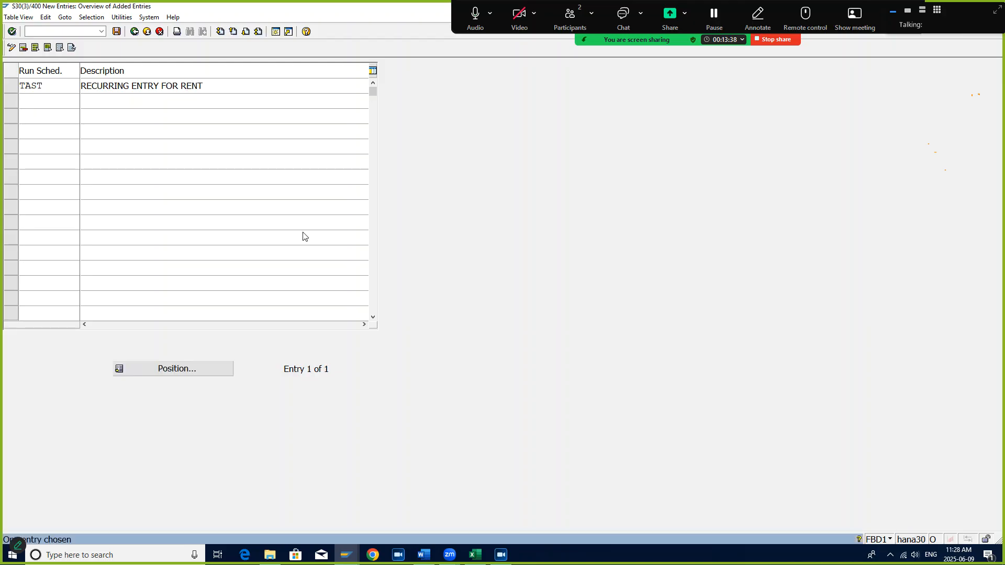
Save the new run schedule under customizing request S30K900147 and return to the implementation guide structure.
{"action": "key", "text": "ctrl+s"}
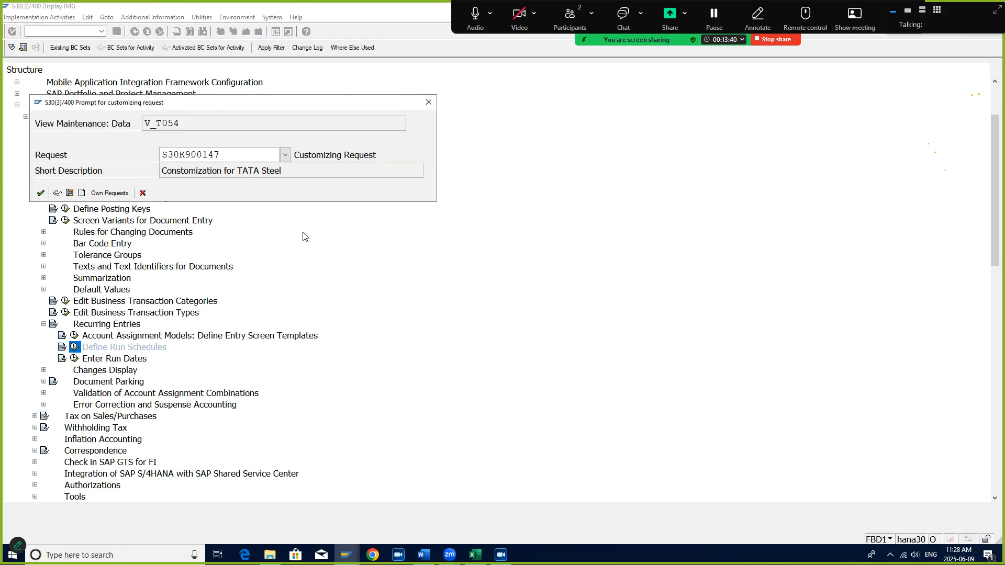
{"action": "left_click", "coordinate": [40, 193]}
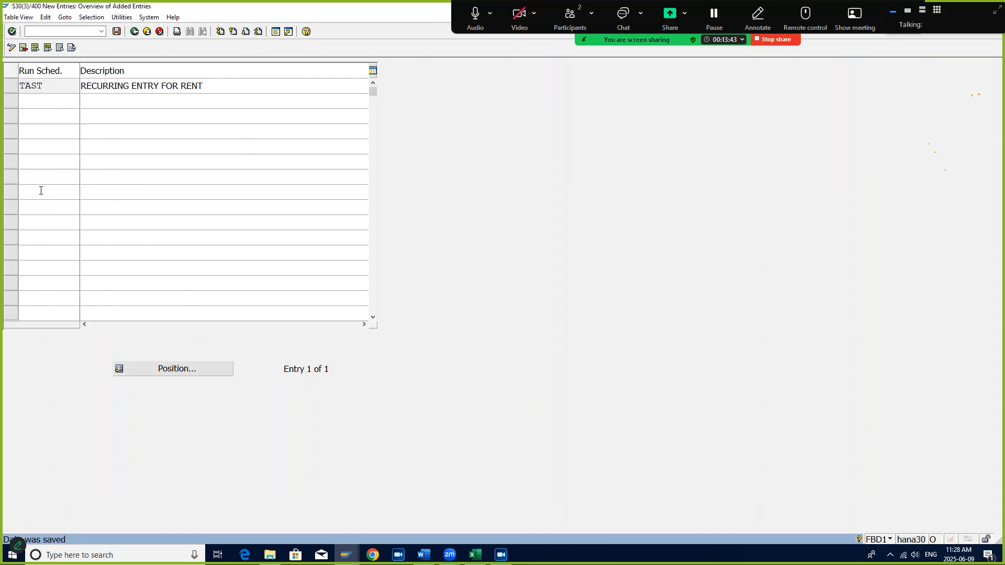
{"action": "left_click", "coordinate": [136, 33]}
{"action": "left_click", "coordinate": [136, 32]}
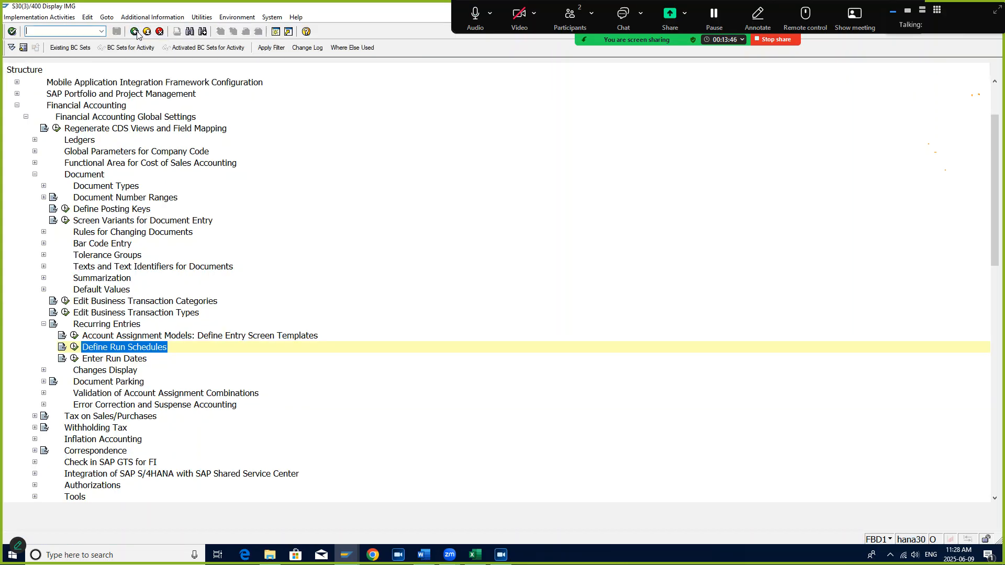
Open the Enter Run Dates activity for run schedule TAST and start adding new entries.
{"action": "left_click", "coordinate": [75, 358]}
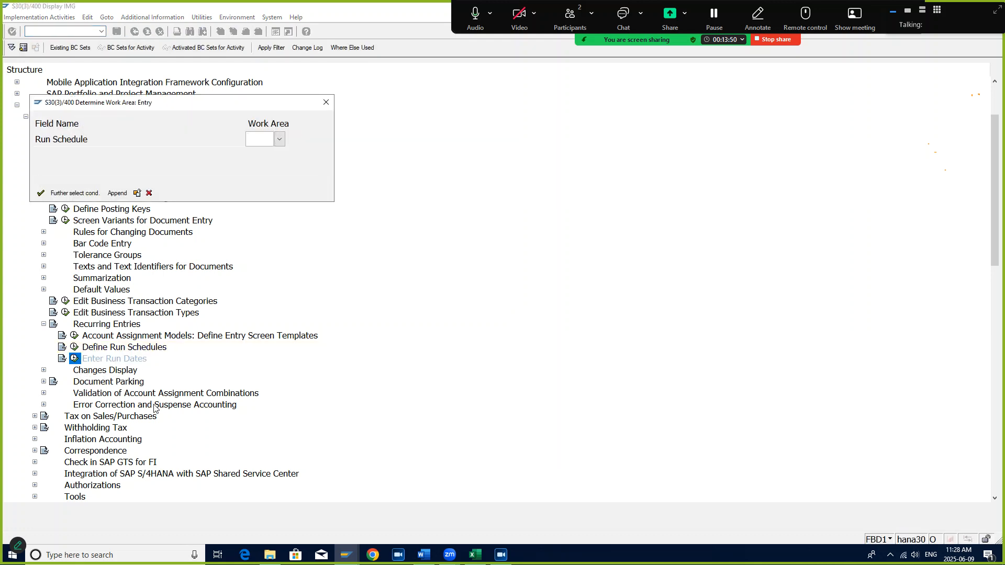
{"action": "type", "text": "TAST"}
{"action": "key", "text": "Return"}
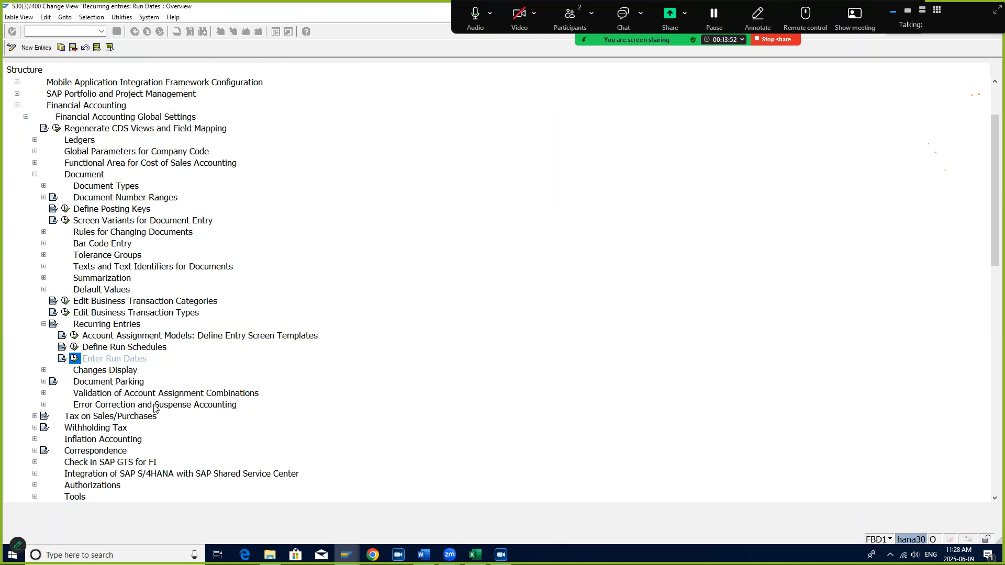
{"action": "left_click", "coordinate": [32, 47]}
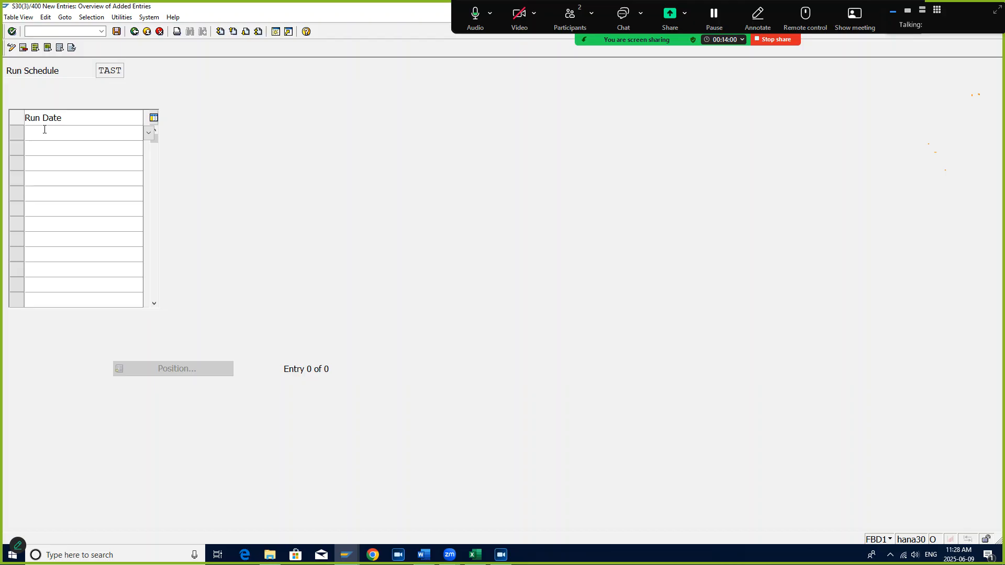
Enter the first-quarter run dates 31.01.2025, 28.02.2025 and 31.03.2025 for the run schedule.
{"action": "type", "text": "31.0"}
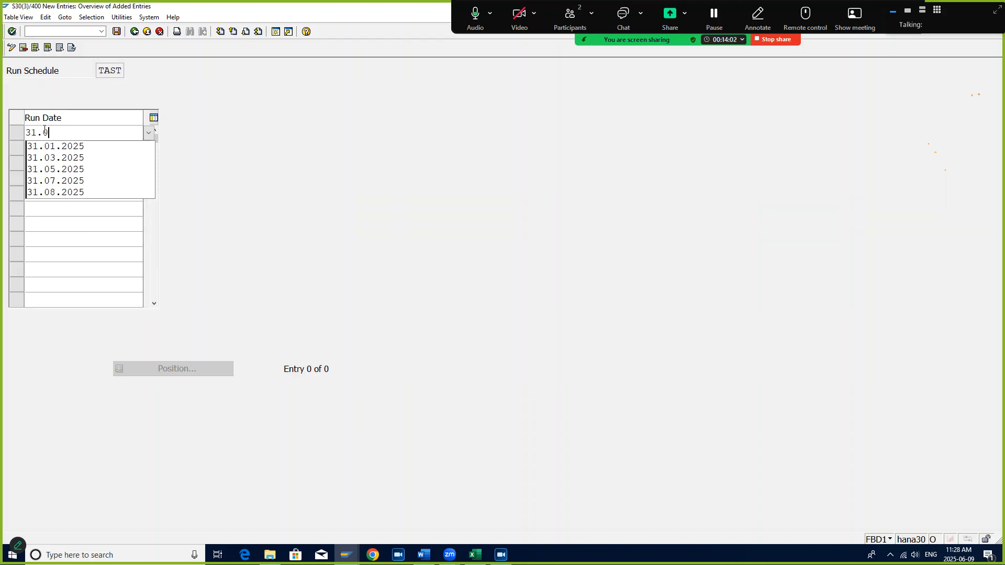
{"action": "type", "text": "1.2025"}
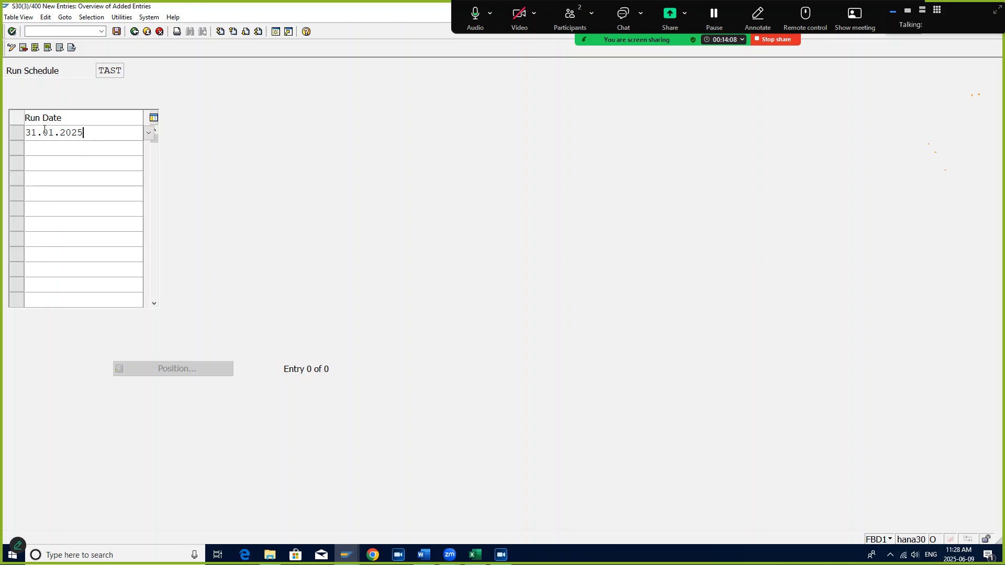
{"action": "key", "text": "Tab"}
{"action": "type", "text": "28"}
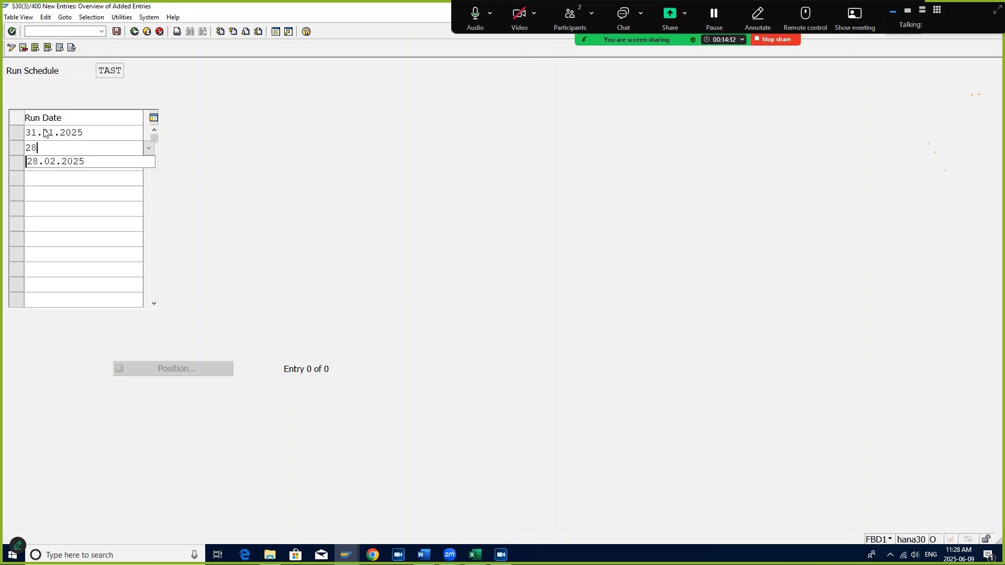
{"action": "type", "text": ".02.205"}
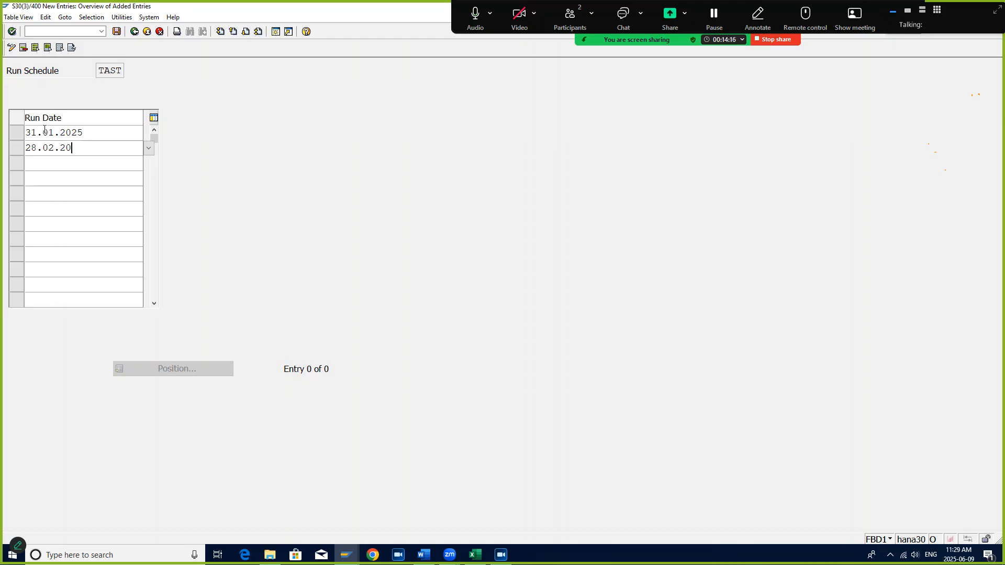
{"action": "type", "text": "25"}
{"action": "key", "text": "Tab"}
{"action": "type", "text": "31.03.202"}
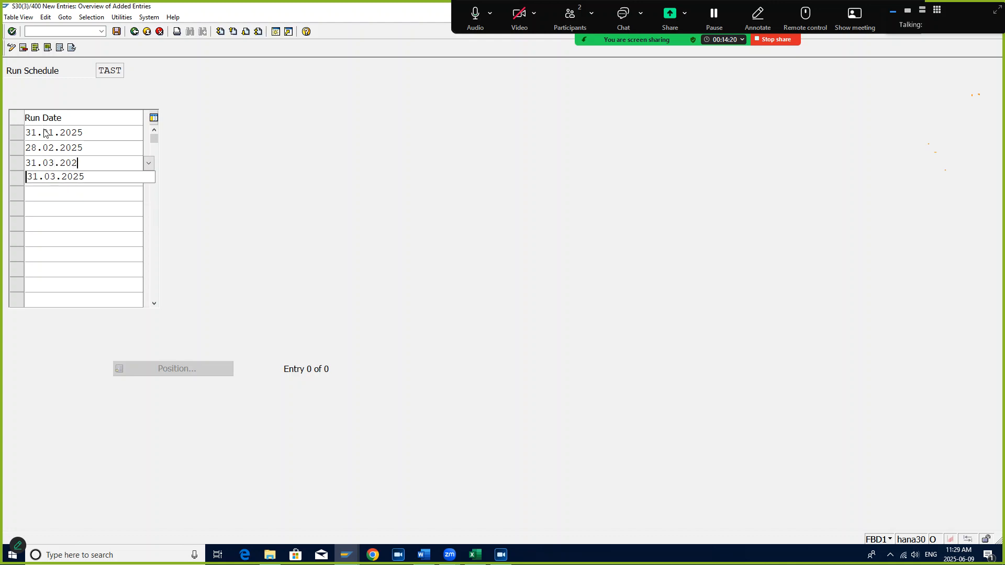
{"action": "key", "text": "Tab"}
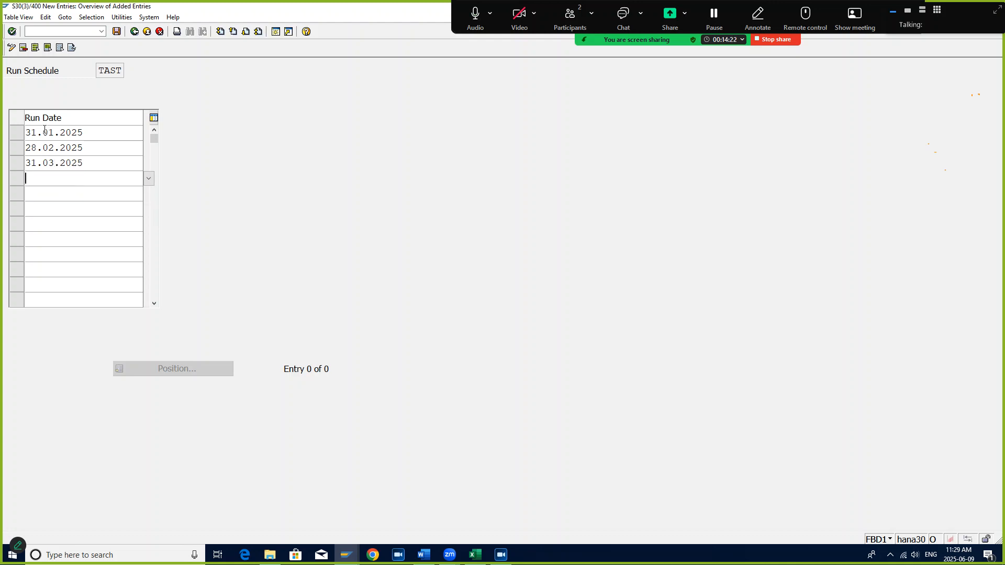
Add the second-quarter run dates 30.04.2025, 31.05.2025 and 30.06.2025 in the following rows.
{"action": "type", "text": "30.04.202"}
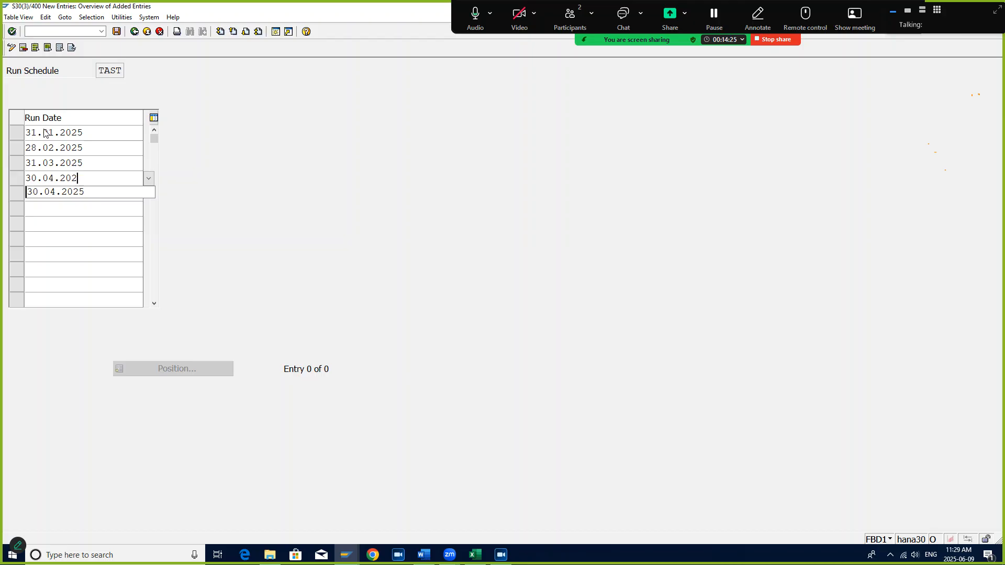
{"action": "key", "text": "Tab"}
{"action": "type", "text": "31."}
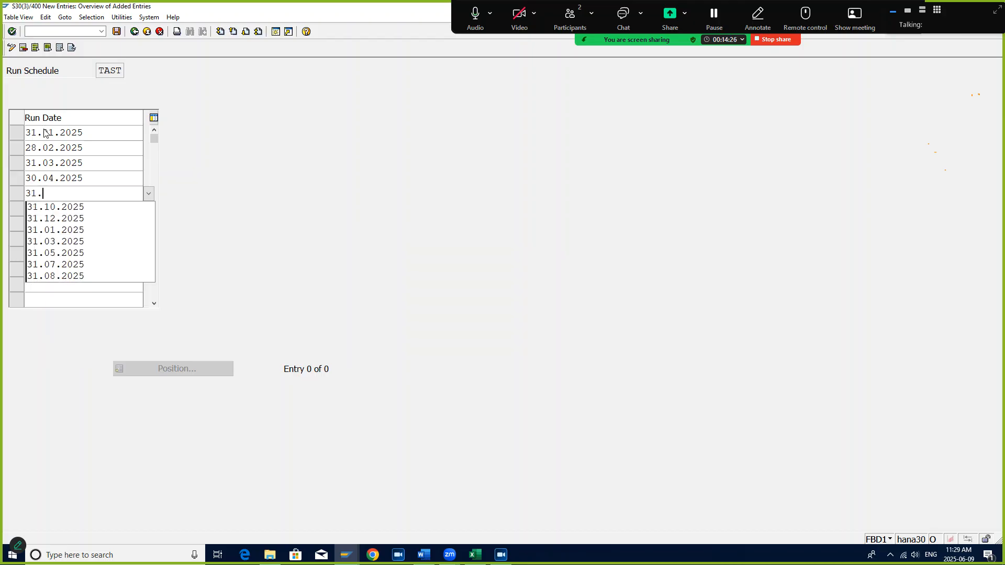
{"action": "type", "text": "05.2025"}
{"action": "key", "text": "Tab"}
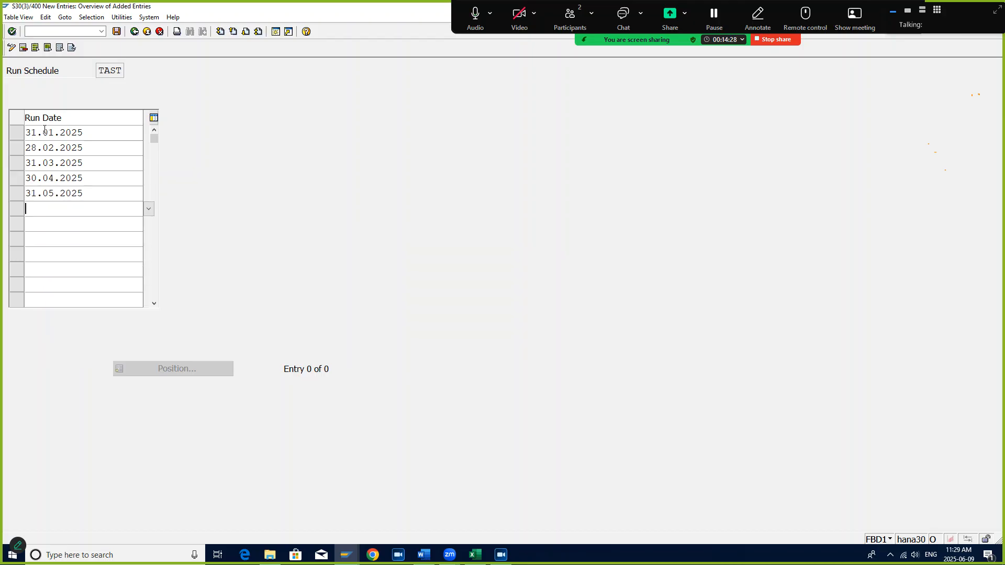
{"action": "type", "text": "30.06."}
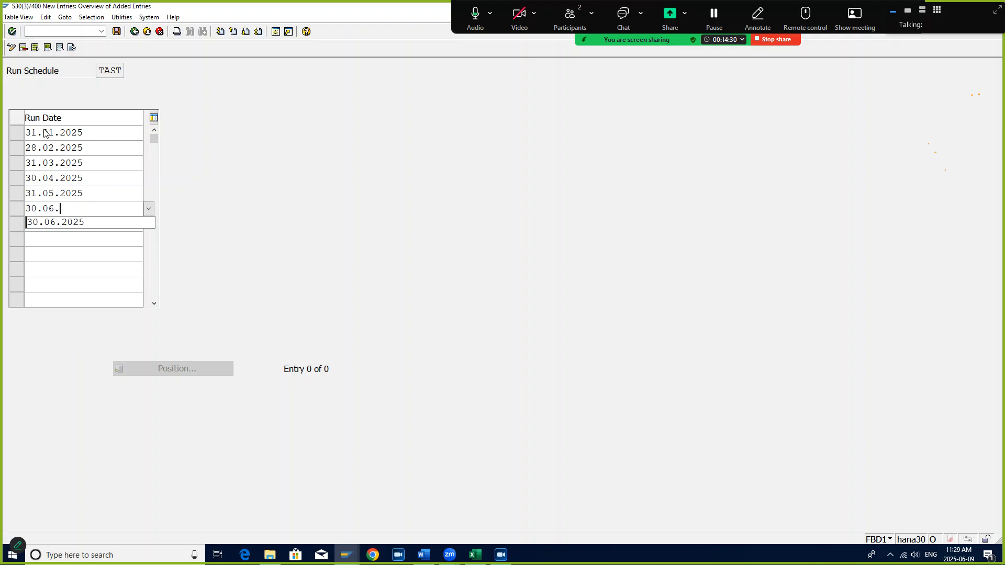
{"action": "type", "text": "2025"}
{"action": "key", "text": "Tab"}
Add the third-quarter run dates 31.07.2025, 31.08.2025 and 30.09.2025 in the following rows.
{"action": "type", "text": "31"}
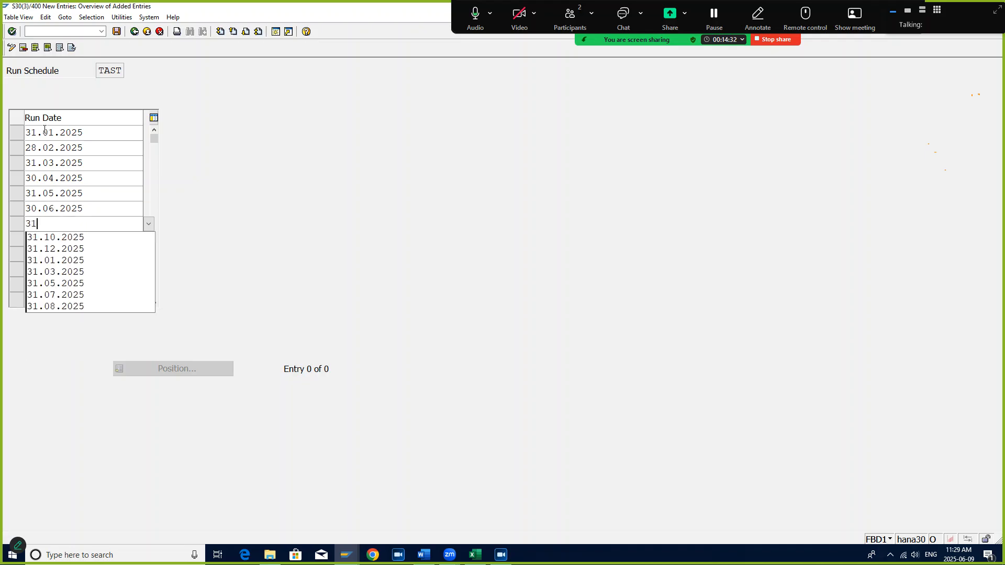
{"action": "type", "text": ".07.2025"}
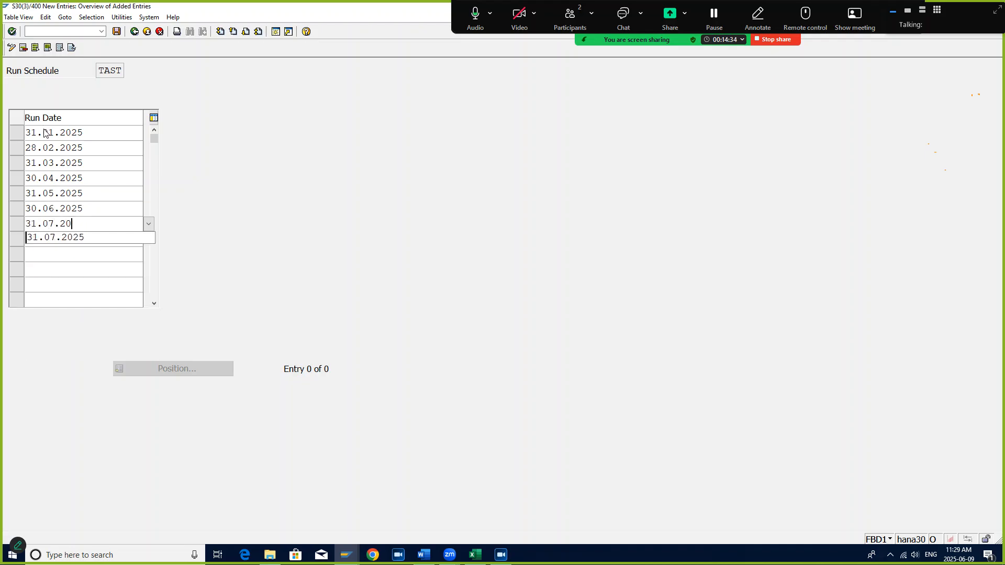
{"action": "key", "text": "Tab"}
{"action": "type", "text": "31"}
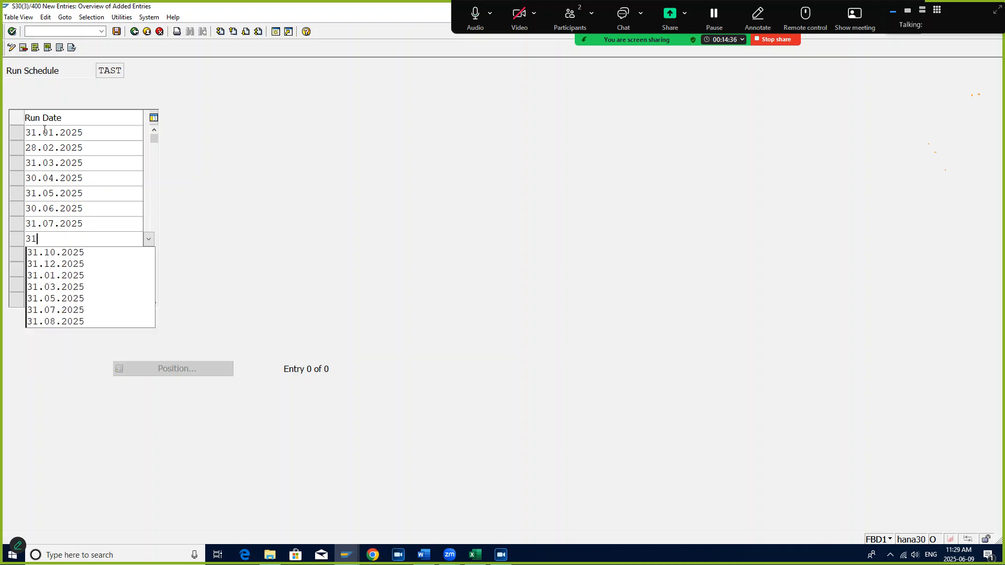
{"action": "type", "text": ".08.2025"}
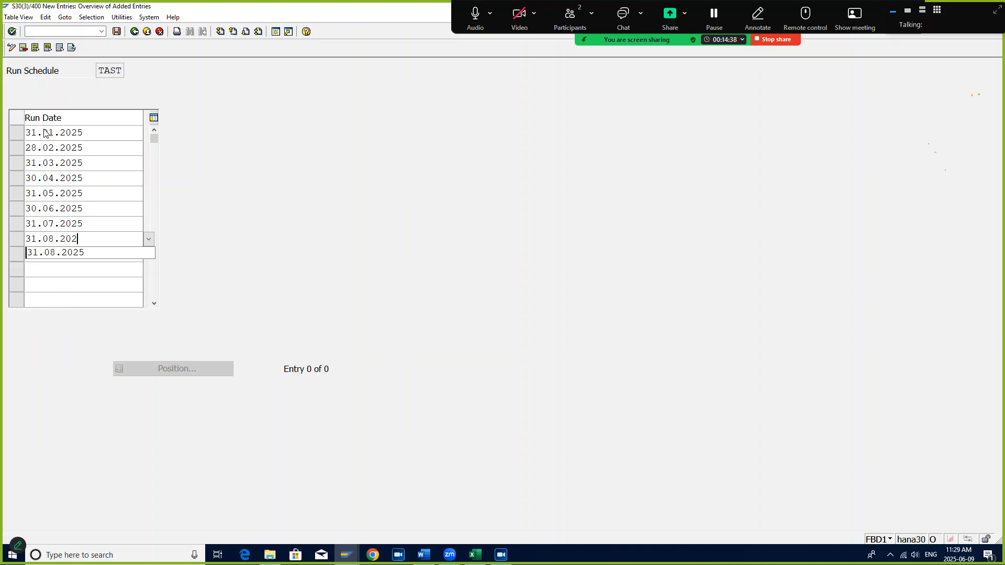
{"action": "key", "text": "Tab"}
{"action": "type", "text": "30.0"}
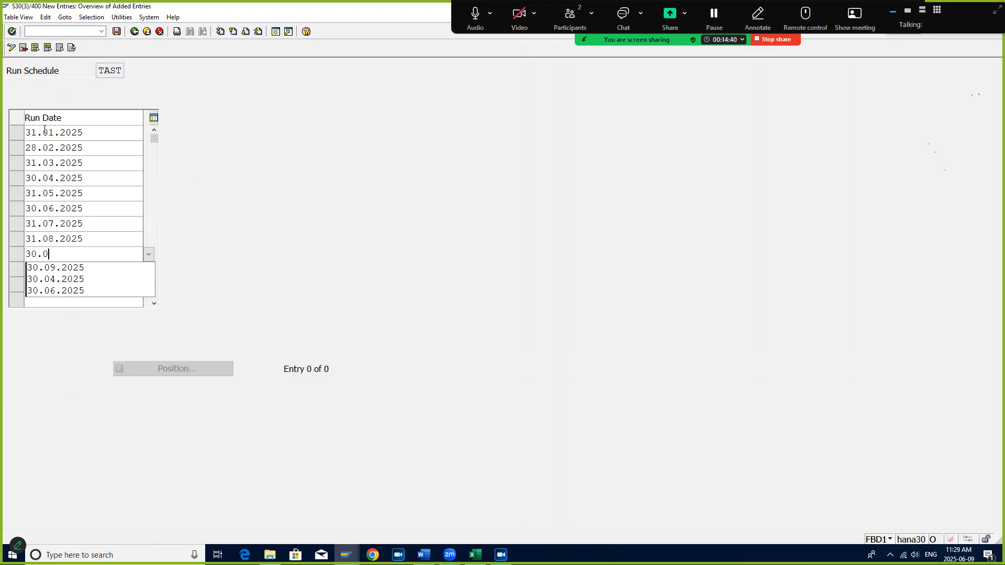
{"action": "type", "text": "9.2025"}
{"action": "key", "text": "Tab"}
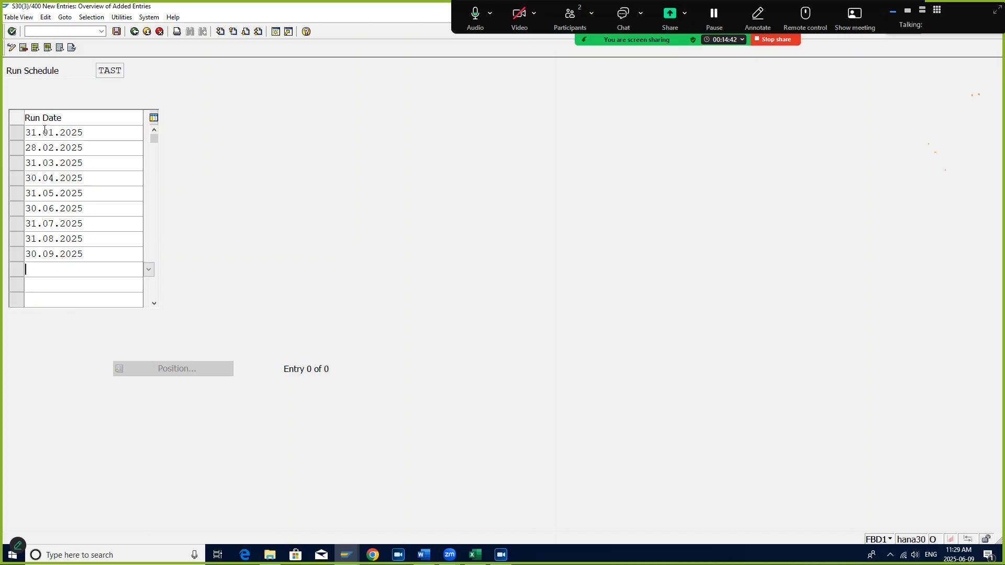
Add the October and November run dates 31.10.2025 and 30.11.2025 in the following rows.
{"action": "type", "text": "3"}
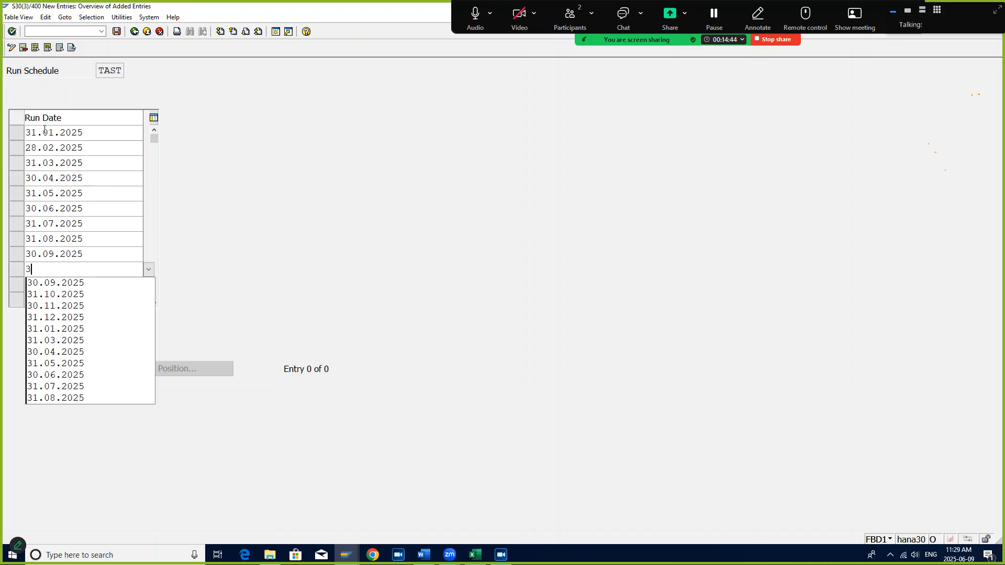
{"action": "type", "text": "1.10.2025"}
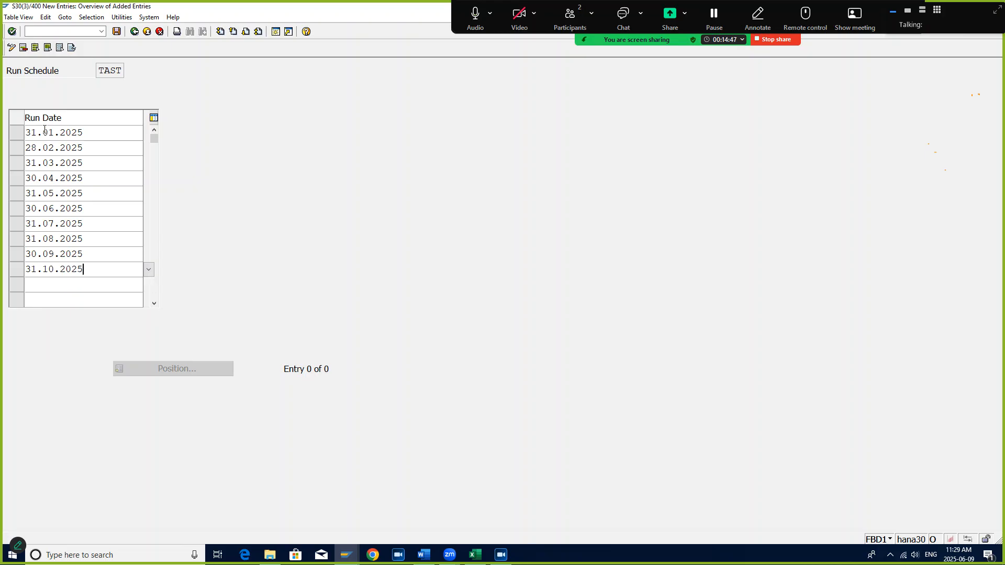
{"action": "key", "text": "Tab"}
{"action": "type", "text": "3"}
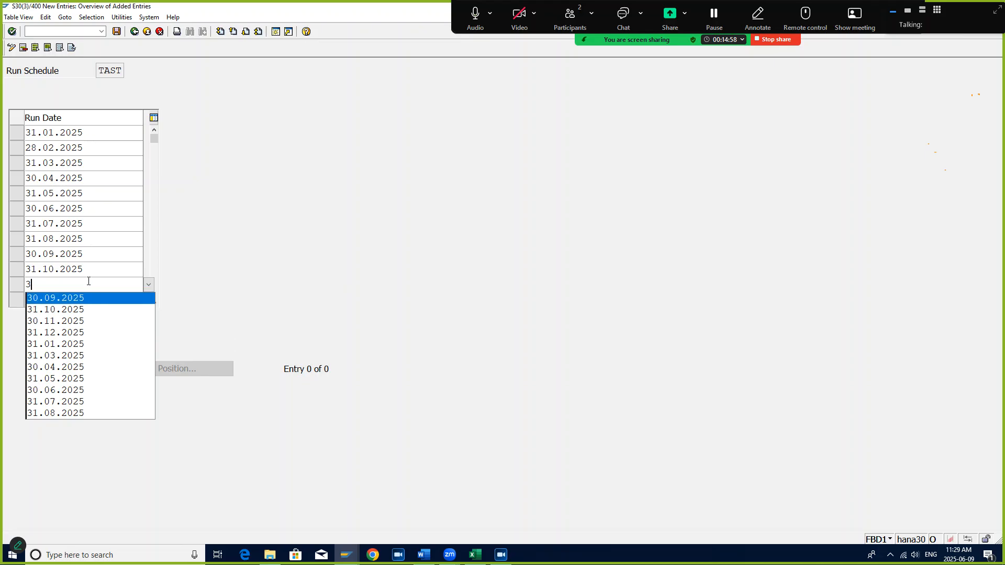
{"action": "left_click", "coordinate": [79, 298]}
{"action": "left_click_drag", "start_coordinate": [86, 288], "coordinate": [6, 290]}
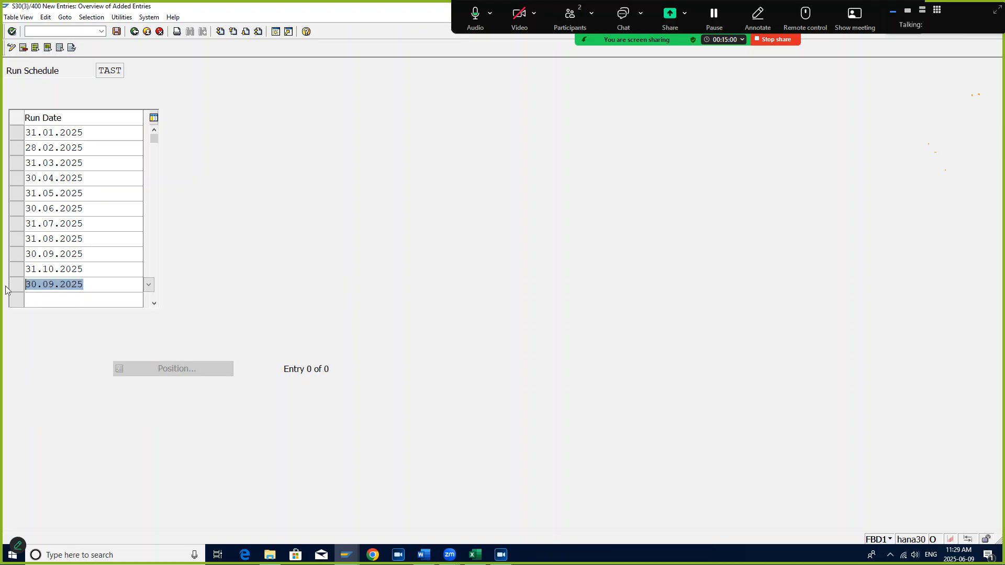
{"action": "type", "text": "30.01"}
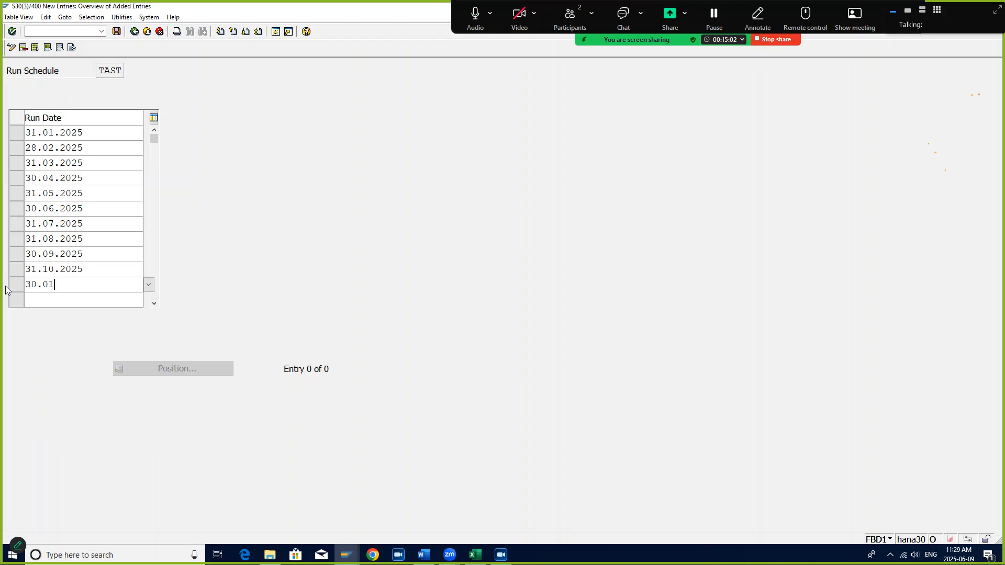
{"action": "key", "text": "BackSpace"}
{"action": "key", "text": "BackSpace"}
{"action": "type", "text": "11."}
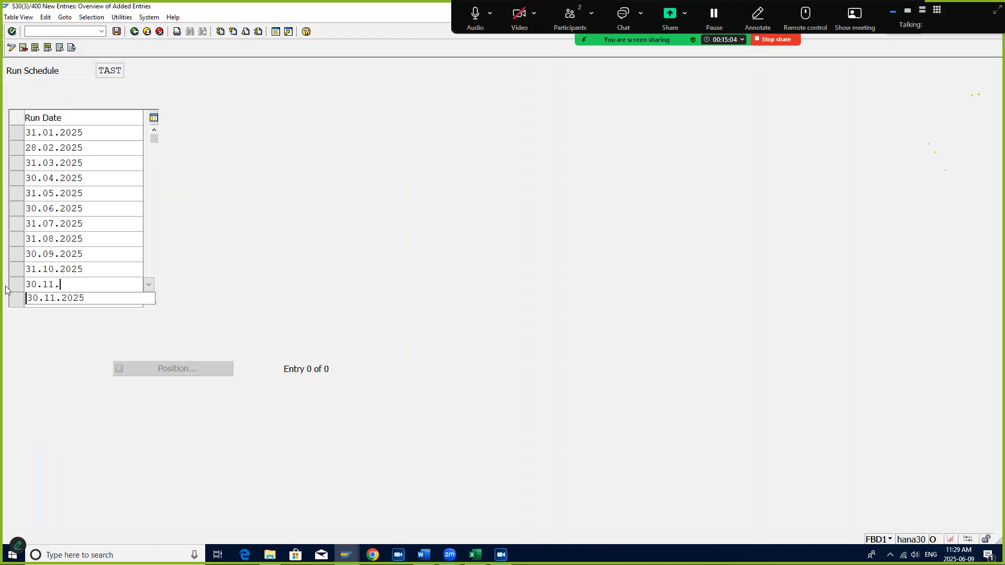
{"action": "type", "text": "2025"}
{"action": "key", "text": "Return"}
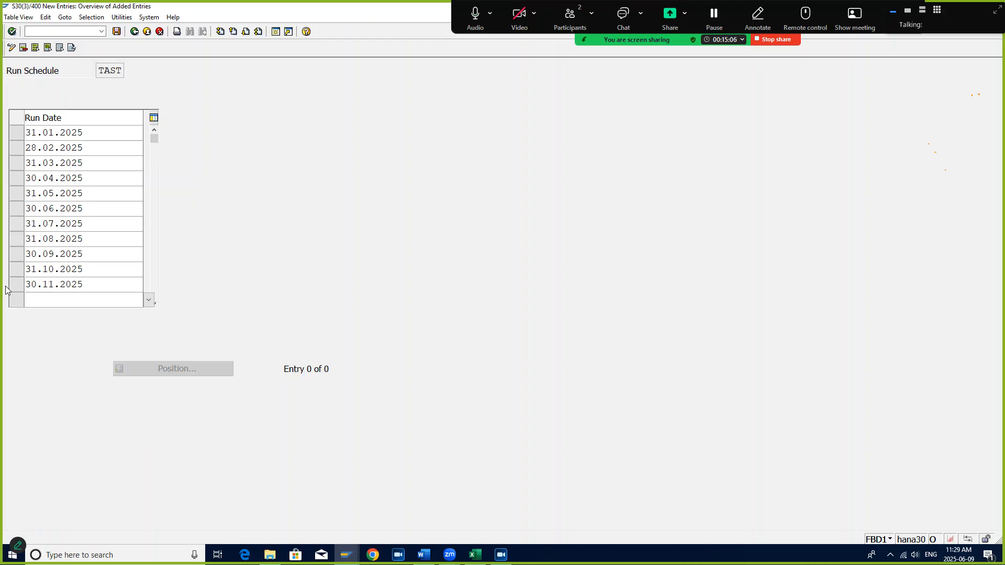
Add the December run date 31.12.2025 and copy the run dates from 31.03.2025 through 31.12.2025.
{"action": "type", "text": "31.1"}
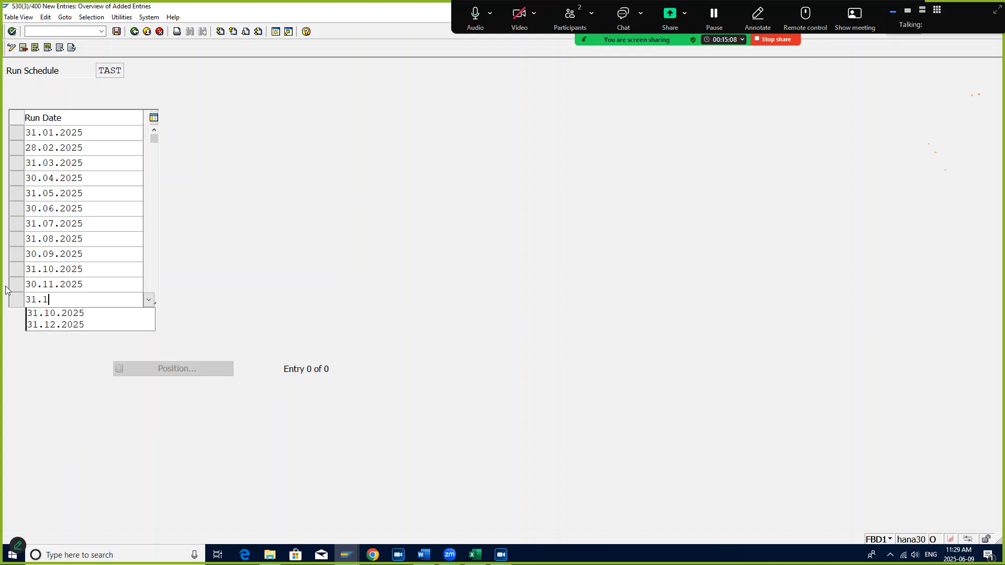
{"action": "type", "text": "2.2025"}
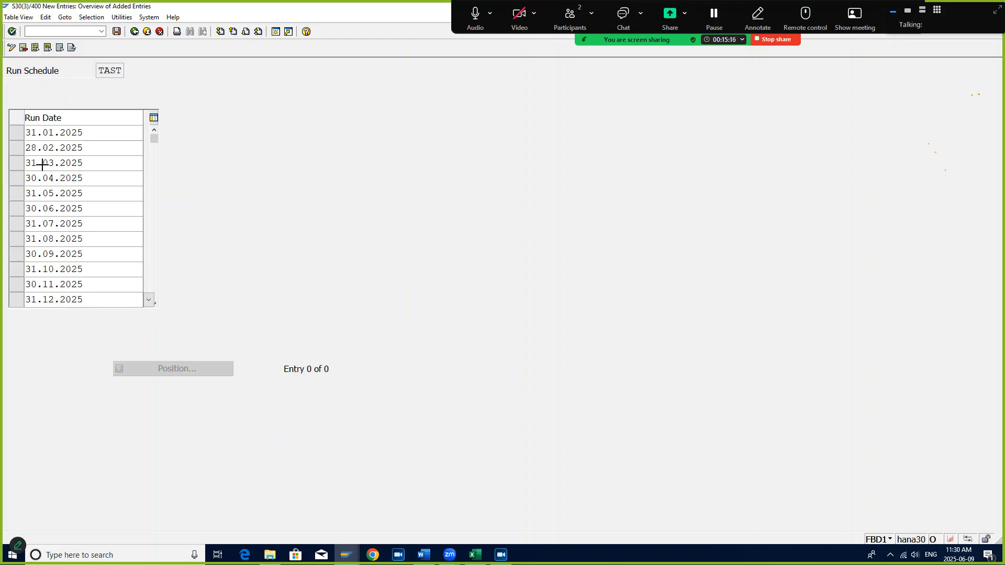
{"action": "mouse_move", "coordinate": [26, 161]}
{"action": "left_mouse_down"}
{"action": "mouse_move", "coordinate": [70, 194]}
{"action": "mouse_move", "coordinate": [98, 293]}
{"action": "left_mouse_up"}
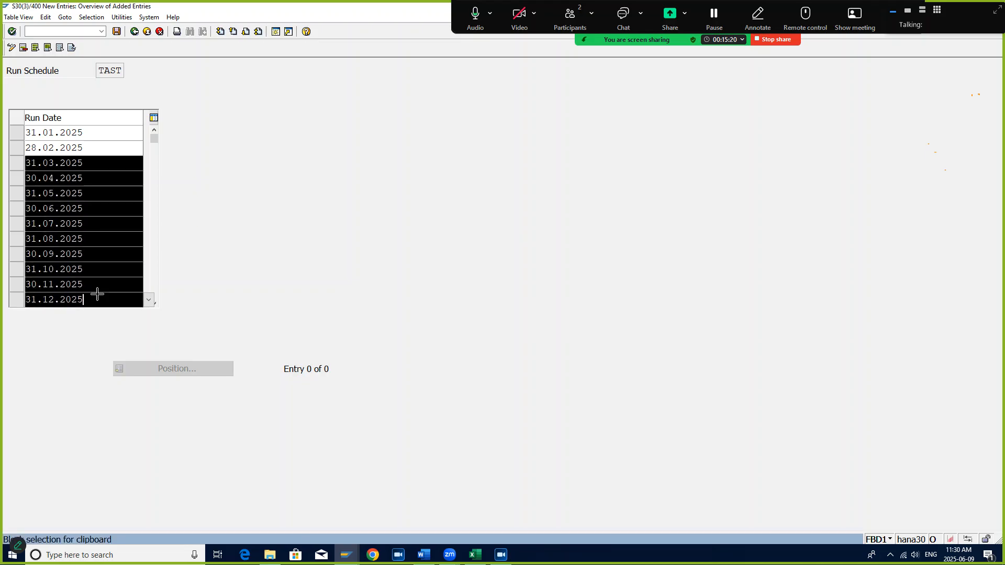
{"action": "key", "text": "ctrl+c"}
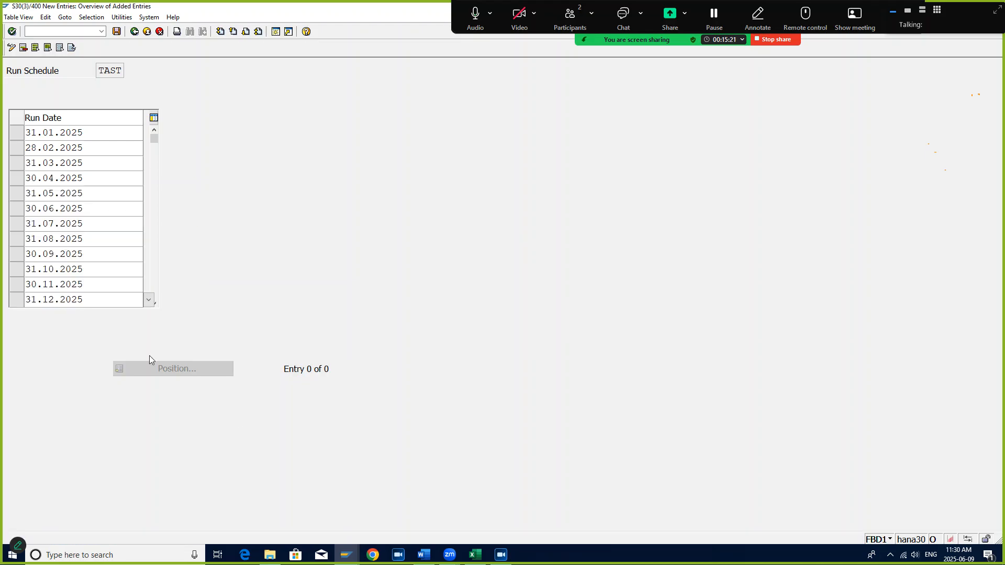
Switch to the Excel Day 3 sheet, paste the copied run dates starting in cell H39 and widen column H to fit them.
{"action": "left_click", "coordinate": [475, 554]}
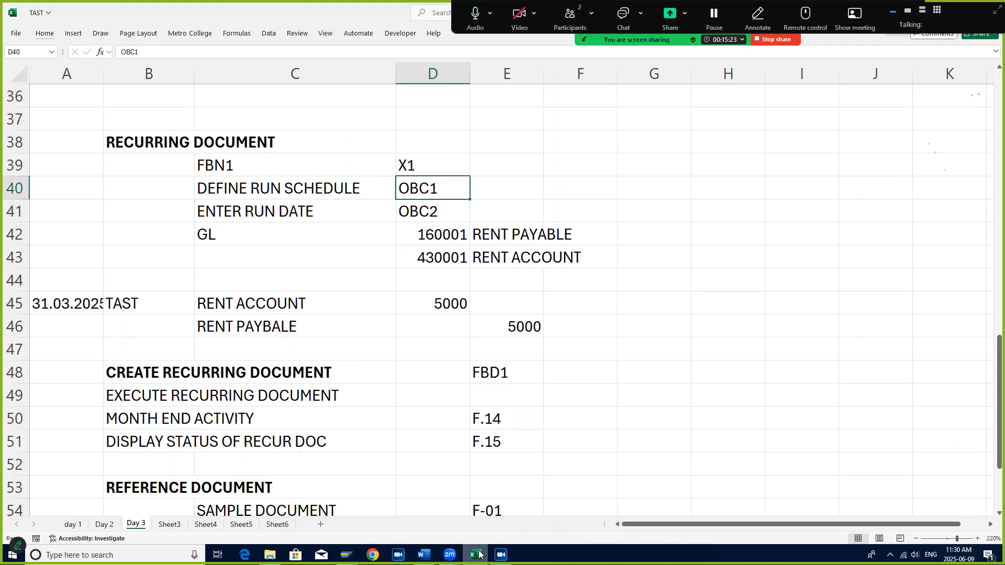
{"action": "left_click", "coordinate": [711, 173]}
{"action": "key", "text": "ctrl+v"}
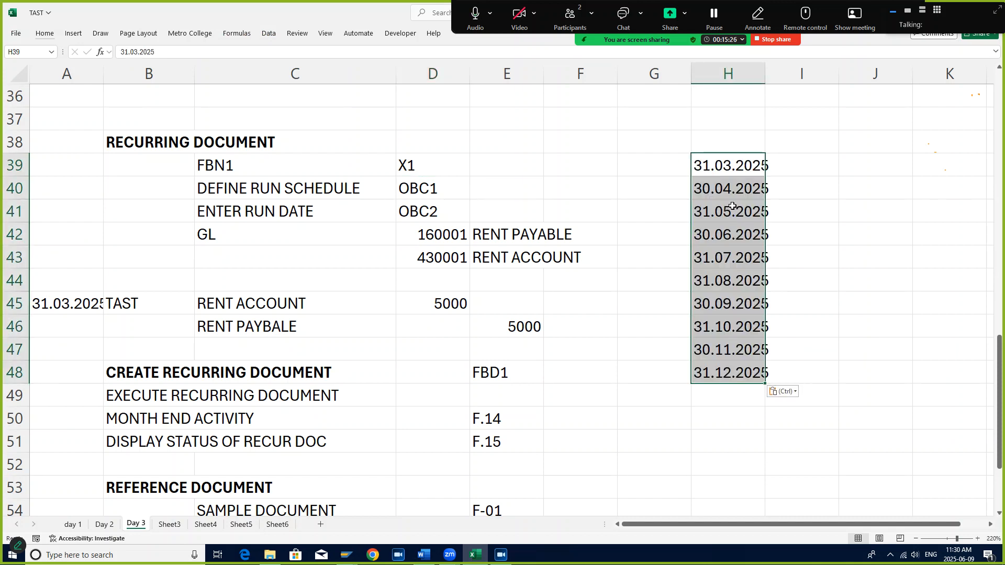
{"action": "left_click_drag", "start_coordinate": [763, 72], "coordinate": [779, 72]}
{"action": "key", "text": "alt+Tab"}
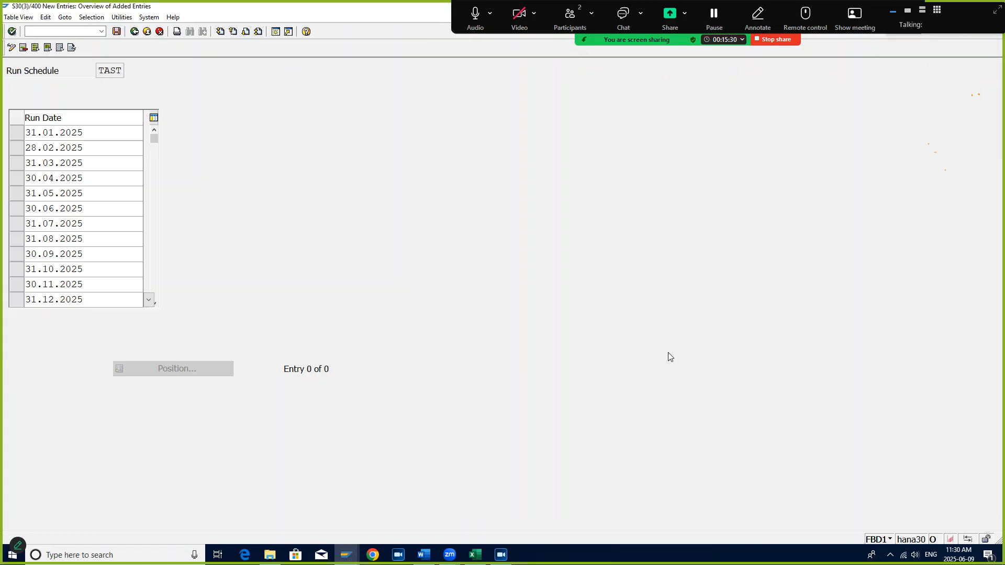
{"action": "key", "text": "alt+Tab"}
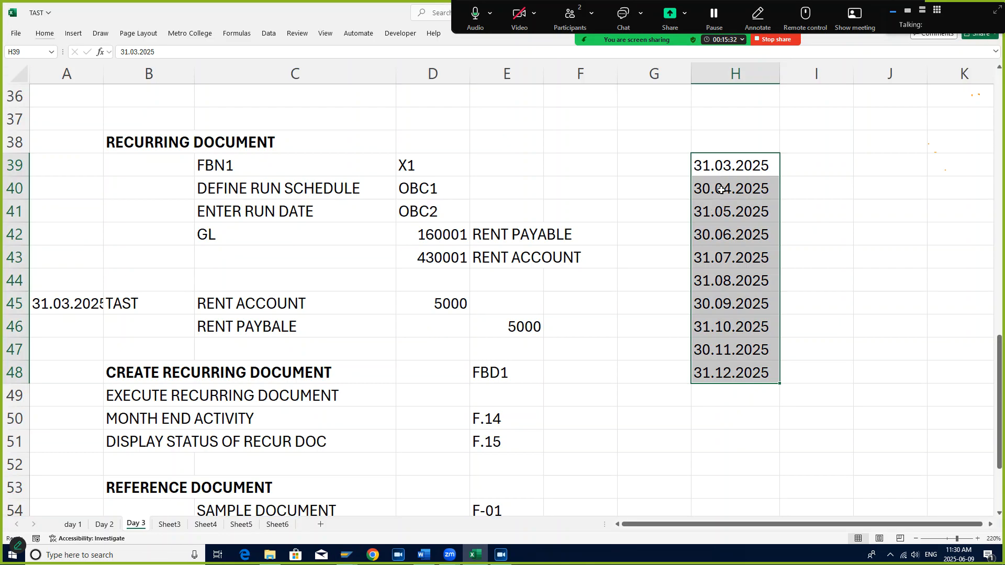
Extend the date list with 31.01.2026 in cell H49 and 28.02.2026 in cell H50.
{"action": "left_click", "coordinate": [728, 401]}
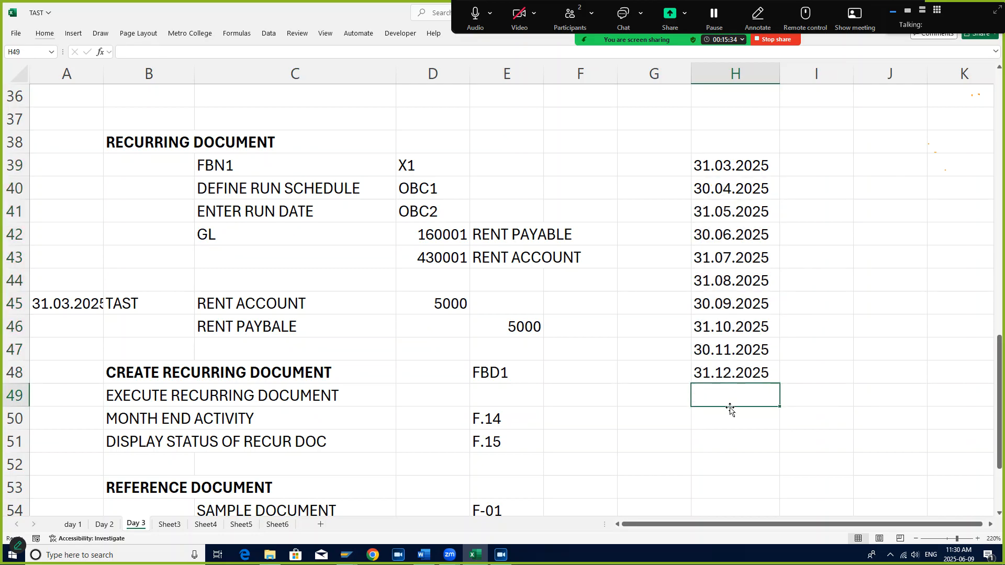
{"action": "type", "text": "31.01"}
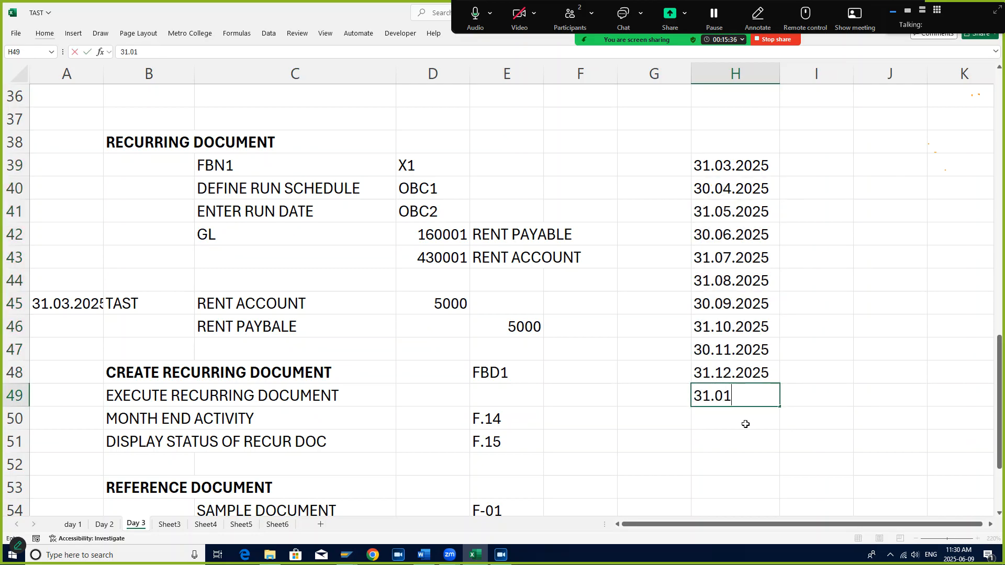
{"action": "type", "text": ".2026"}
{"action": "key", "text": "Tab"}
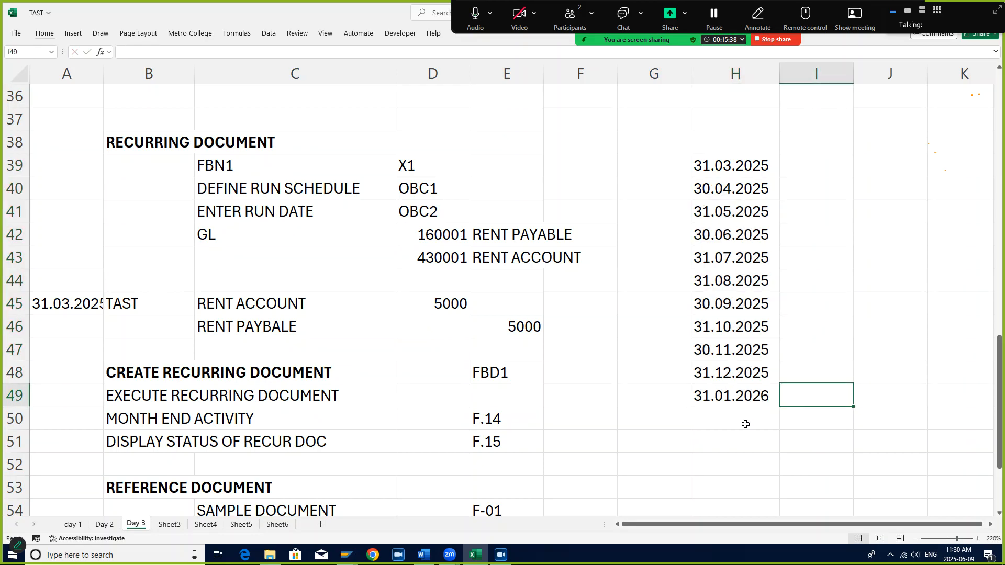
{"action": "key", "text": "Down"}
{"action": "key", "text": "Left"}
{"action": "double_click", "coordinate": [745, 424]}
{"action": "type", "text": "28."}
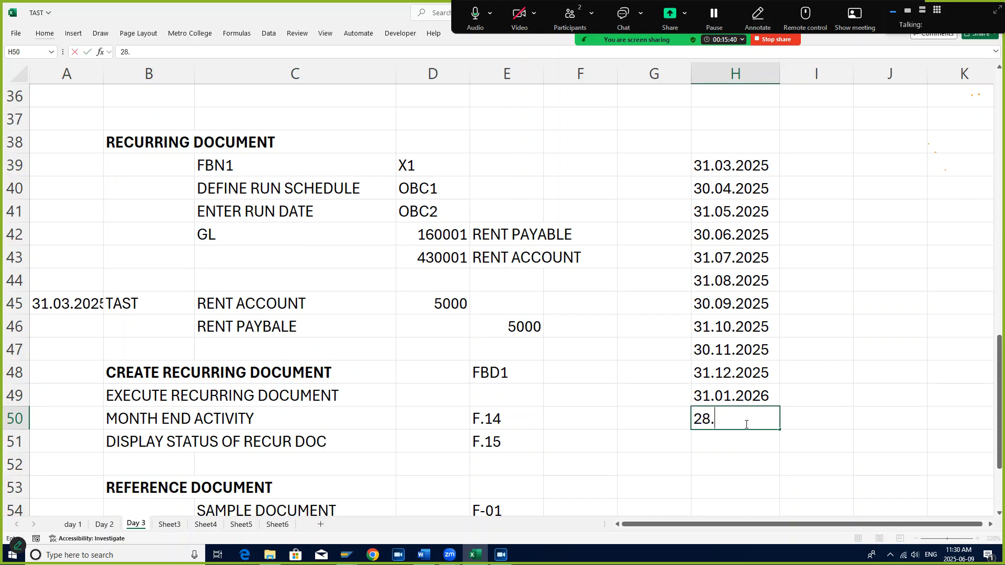
{"action": "type", "text": "02.2026"}
{"action": "key", "text": "Return"}
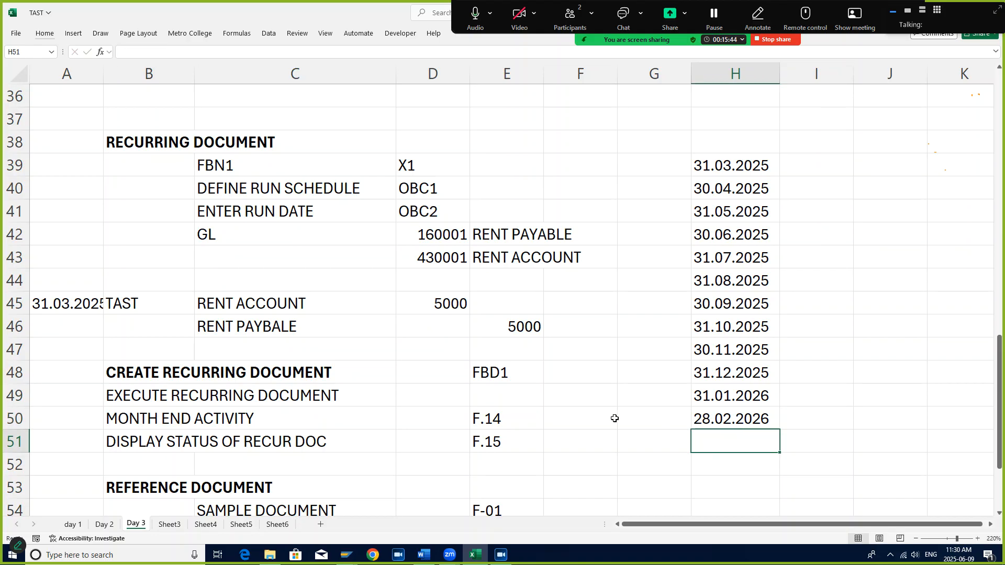
Switch to SAP and open the global data details of company code TAST with transaction OBY6.
{"action": "key", "text": "alt+Tab"}
{"action": "left_click", "coordinate": [63, 31]}
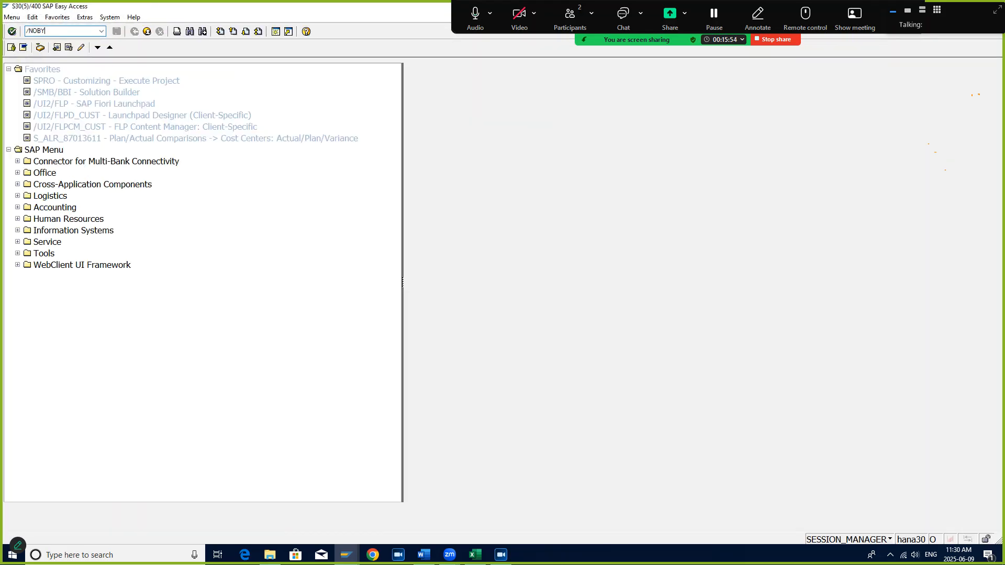
{"action": "key", "text": "Return"}
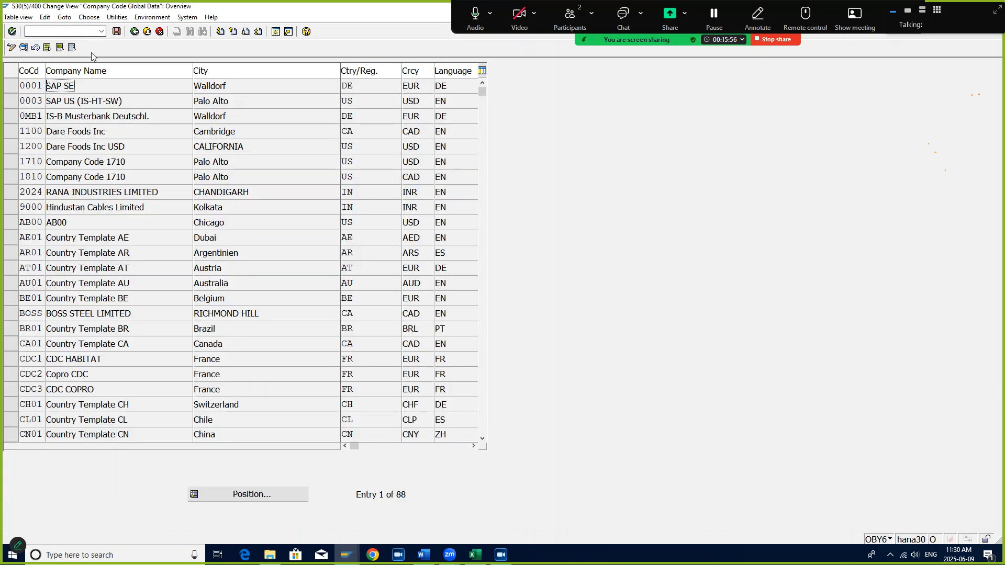
{"action": "left_click", "coordinate": [268, 499]}
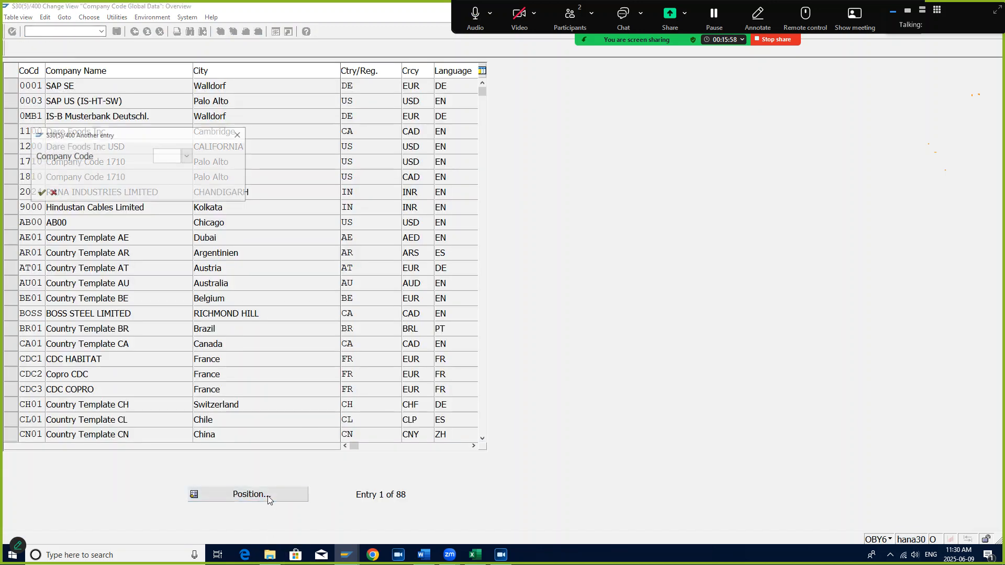
{"action": "type", "text": "TAST"}
{"action": "key", "text": "Return"}
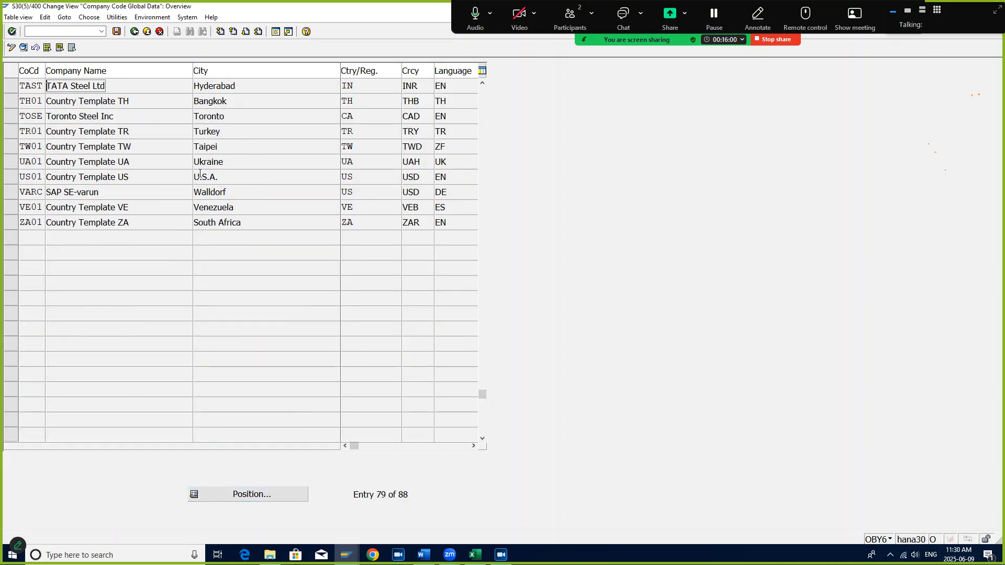
{"action": "double_click", "coordinate": [150, 91]}
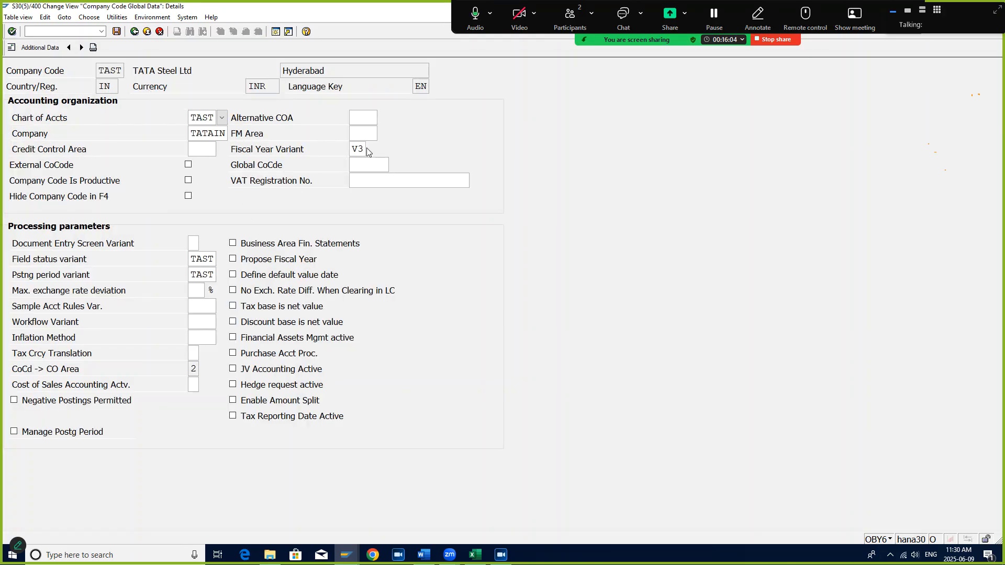
Enable Propose Fiscal Year and Define default value date for the company code, saving to the proposed TATA Steel customizing request.
{"action": "left_click", "coordinate": [232, 259]}
{"action": "left_click", "coordinate": [233, 276]}
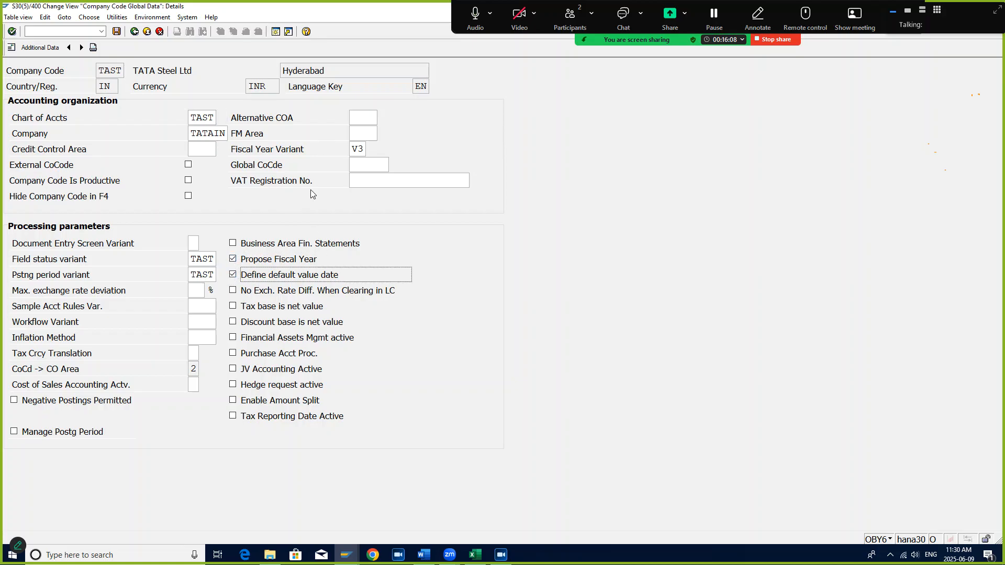
{"action": "key", "text": "ctrl+s"}
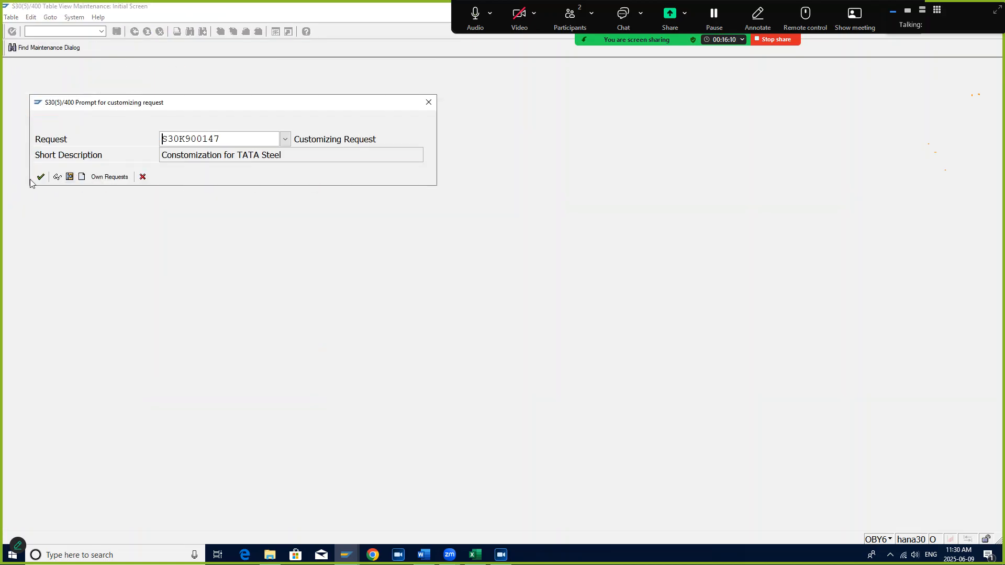
{"action": "left_click", "coordinate": [40, 176]}
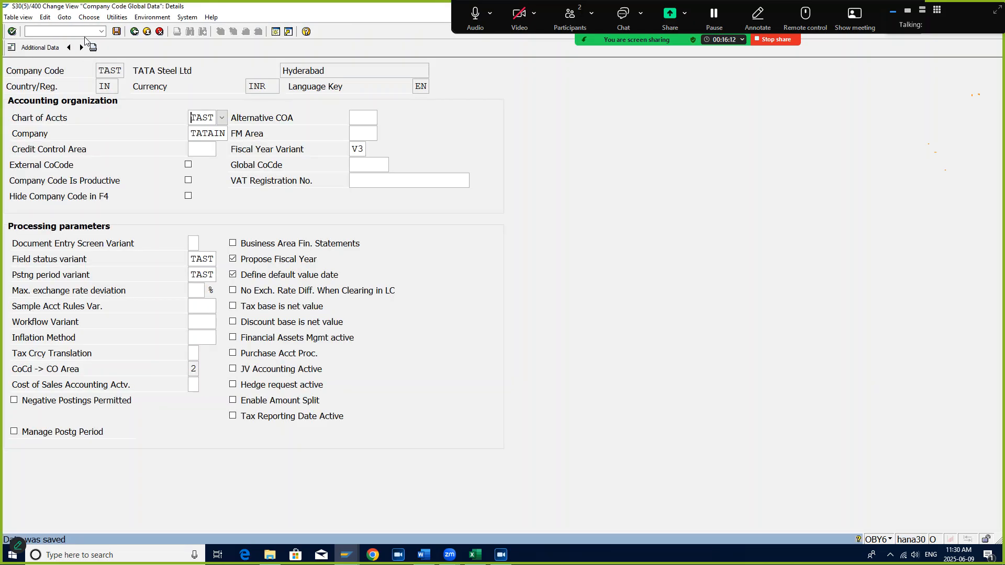
Open the SAP Reference IMG through transaction SPRO.
{"action": "left_click", "coordinate": [80, 31]}
{"action": "key", "text": "Return"}
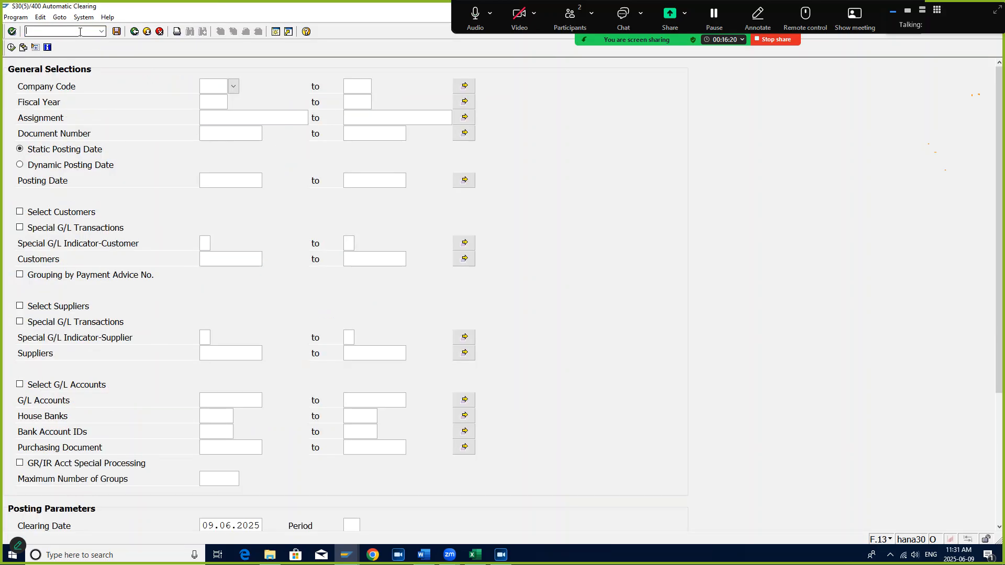
{"action": "left_click", "coordinate": [80, 31]}
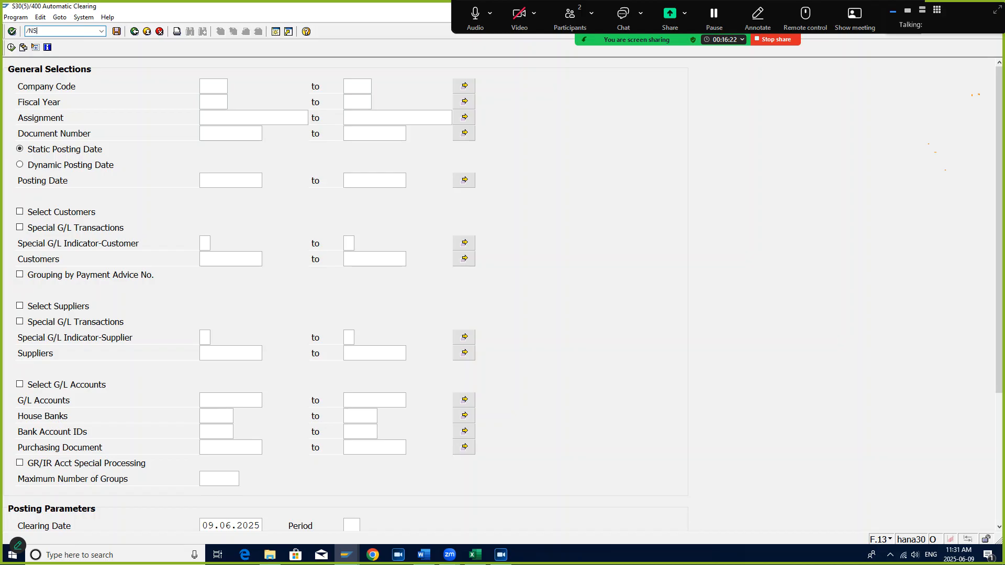
{"action": "key", "text": "Return"}
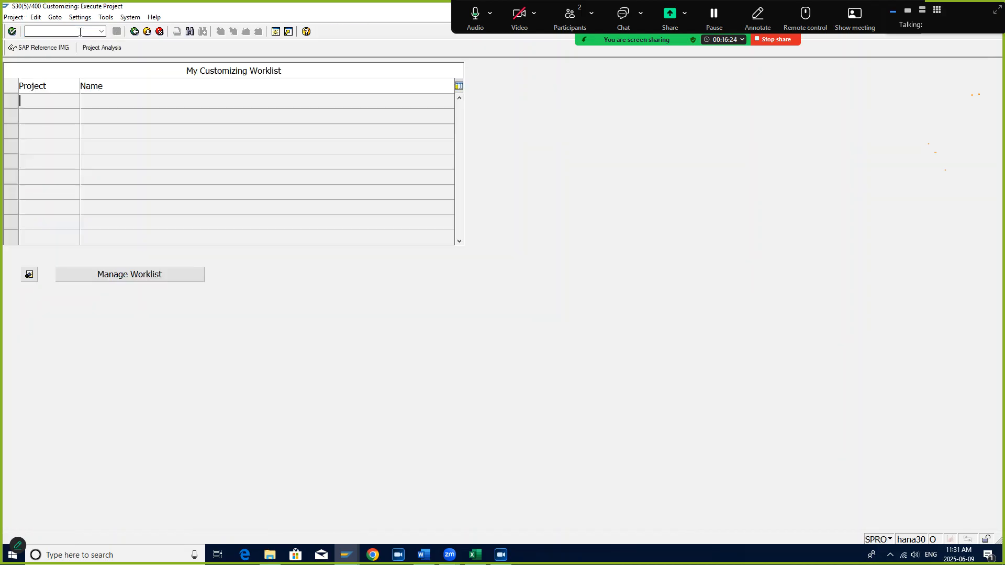
{"action": "left_click", "coordinate": [39, 48]}
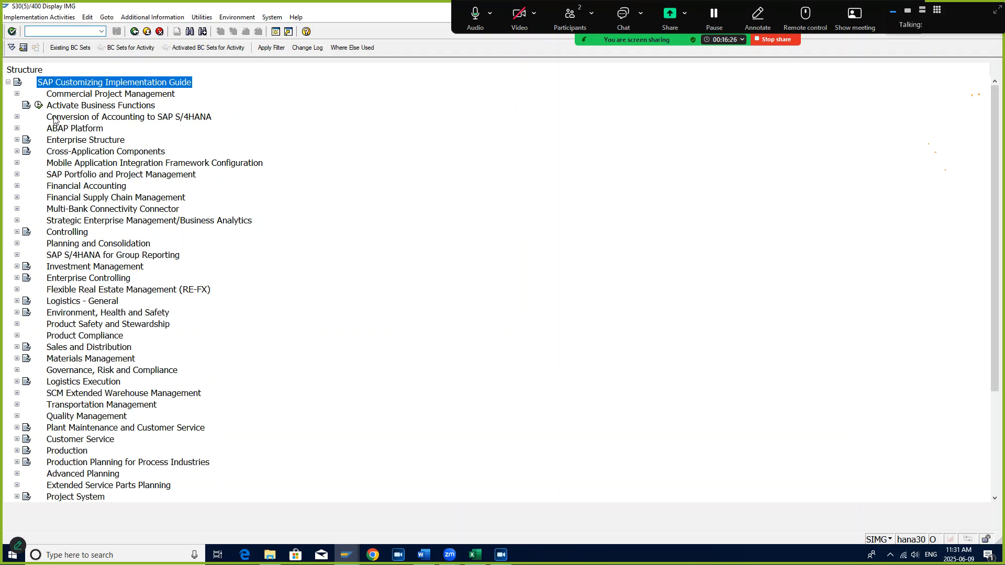
Open the Maintain Fiscal Year Variant activity under Financial Accounting Global Settings, Ledgers, Fiscal Year and Posting Periods.
{"action": "left_click", "coordinate": [17, 187]}
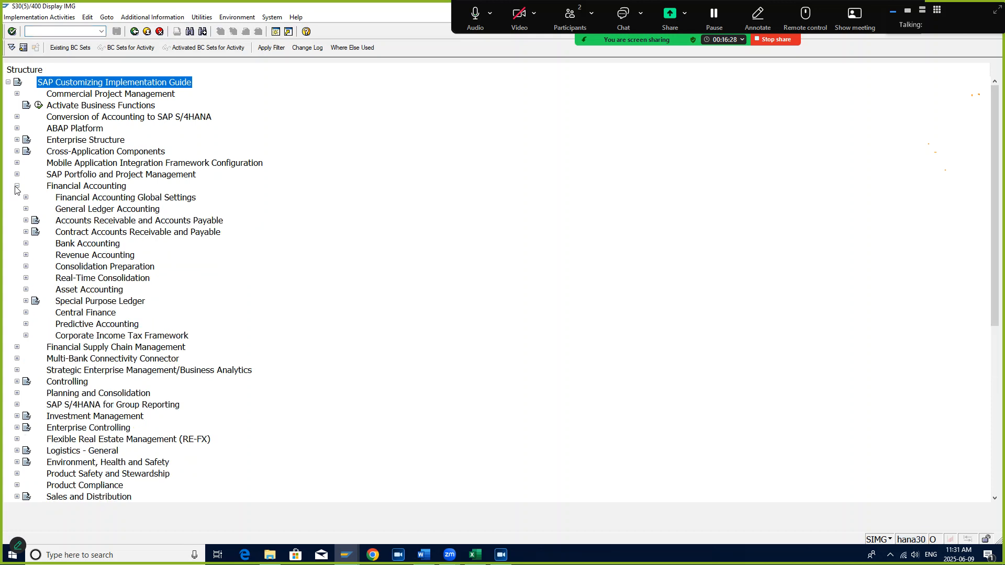
{"action": "left_click", "coordinate": [26, 198]}
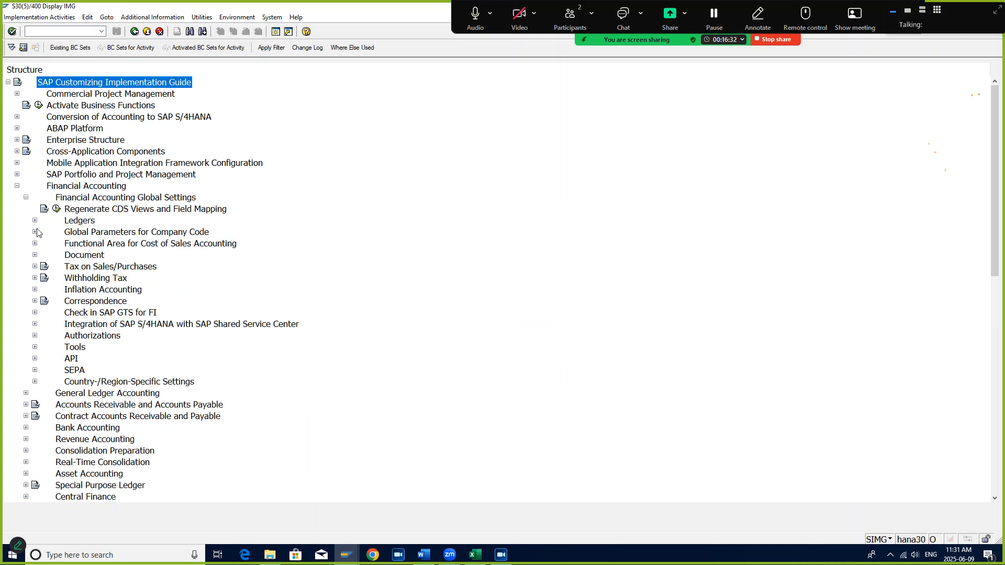
{"action": "left_click", "coordinate": [35, 221]}
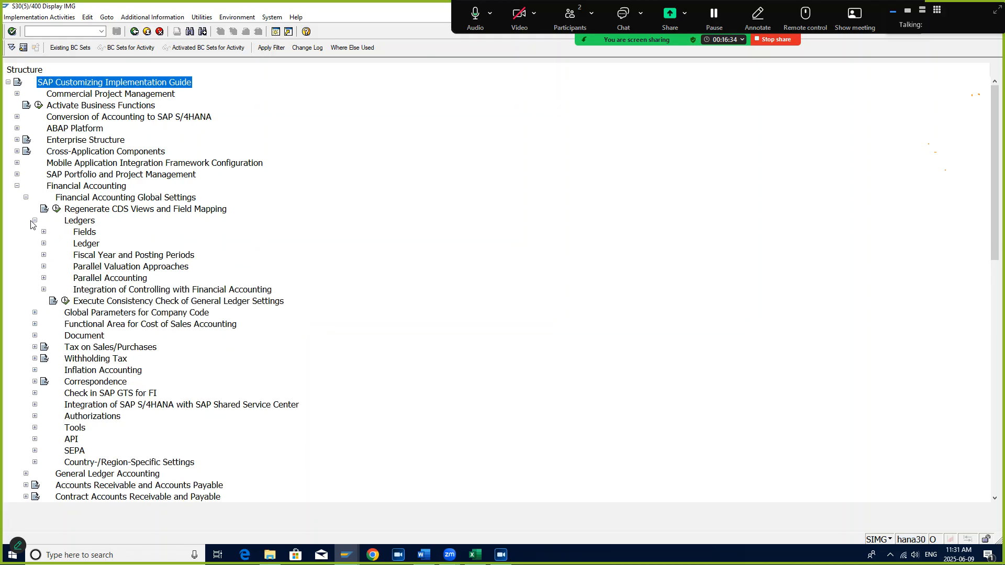
{"action": "left_click", "coordinate": [44, 255]}
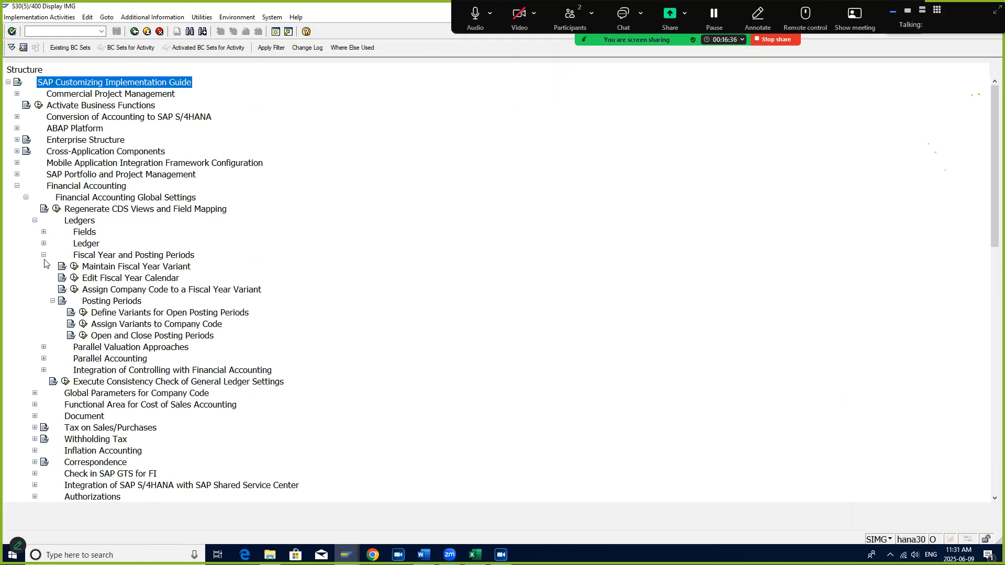
{"action": "left_click", "coordinate": [75, 268]}
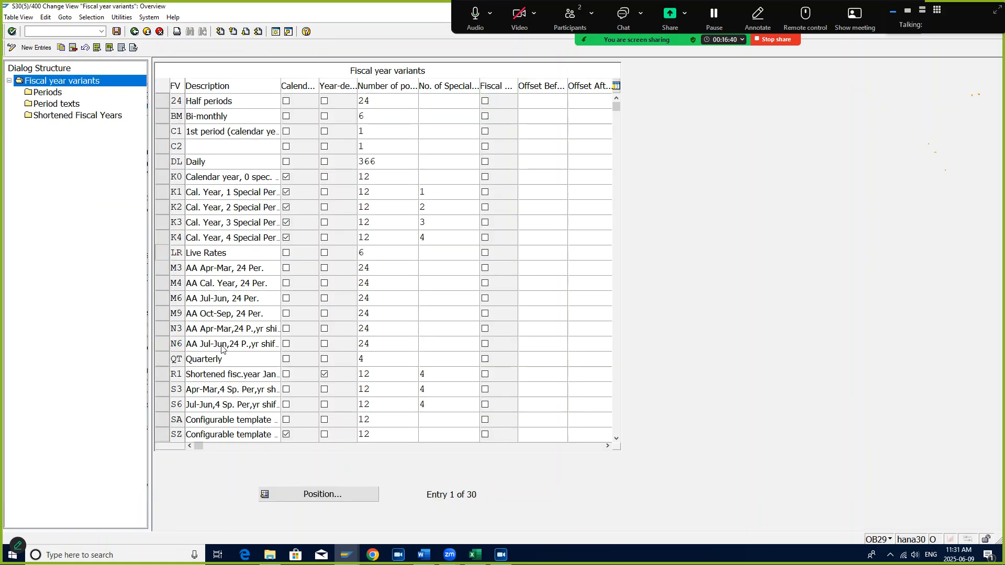
Display the posting periods assigned to fiscal year variant V3 (April to March).
{"action": "scroll", "coordinate": [224, 350], "scroll_direction": "down", "scroll_amount": 1}
{"action": "scroll", "coordinate": [217, 418], "scroll_direction": "down", "scroll_amount": 1}
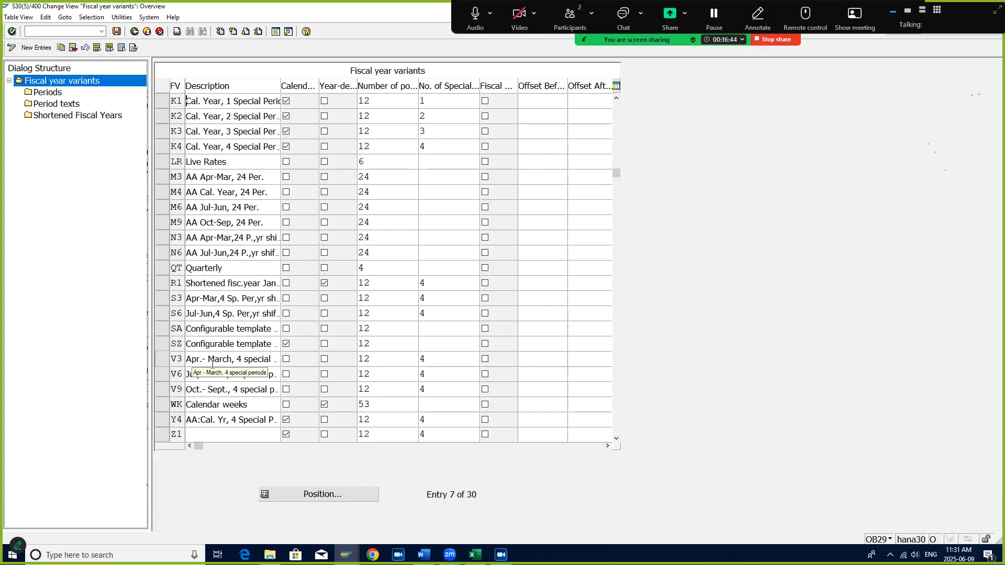
{"action": "left_click", "coordinate": [162, 360]}
{"action": "left_click", "coordinate": [46, 93]}
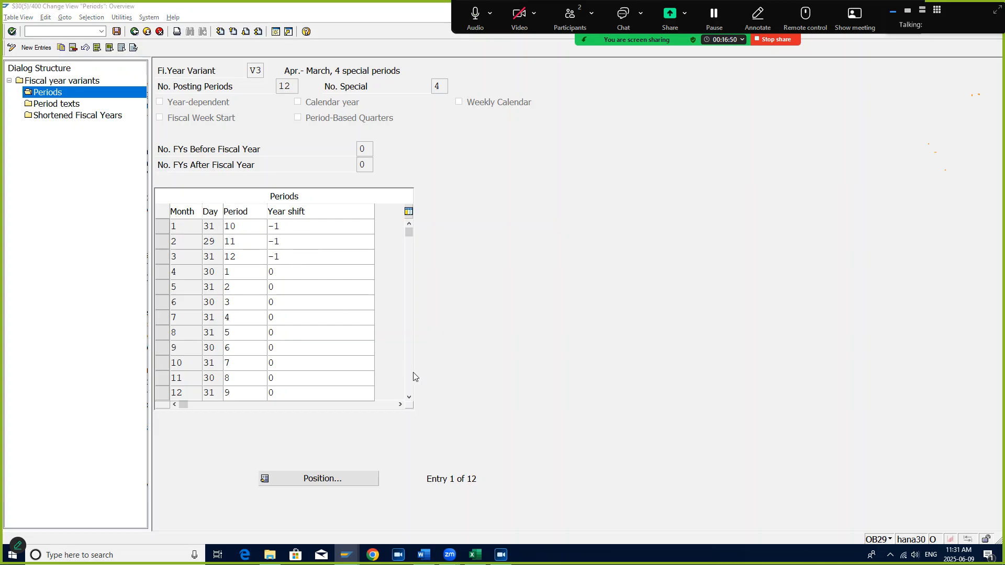
Switch to the Excel workbook and enter 31.03.2026 in cell H51, below 28.02.2026 in the date list.
{"action": "key", "text": "alt+Tab"}
{"action": "key", "text": "alt+Tab"}
{"action": "key", "text": "alt+Tab"}
{"action": "key", "text": "alt+Tab"}
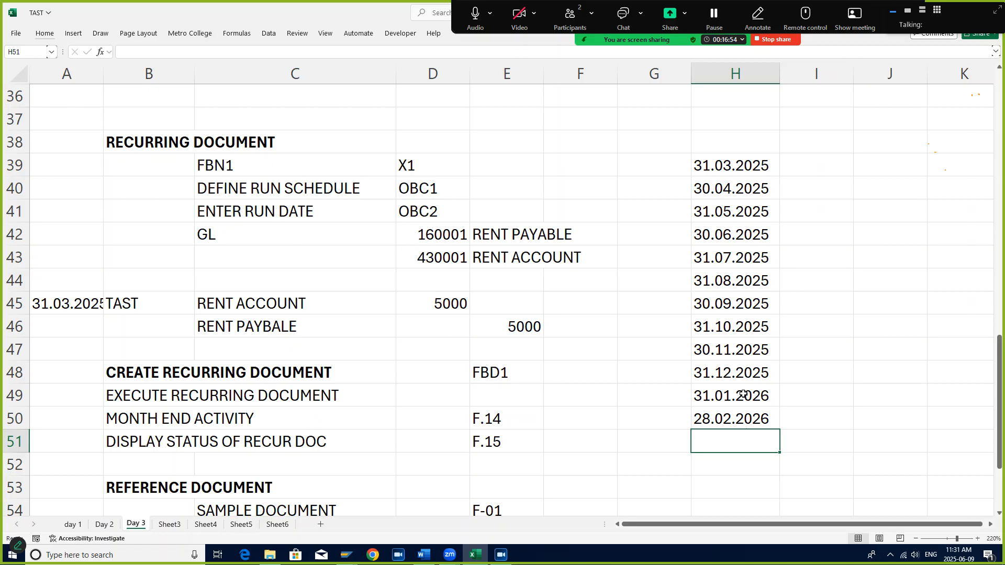
{"action": "double_click", "coordinate": [729, 437]}
{"action": "type", "text": "31"}
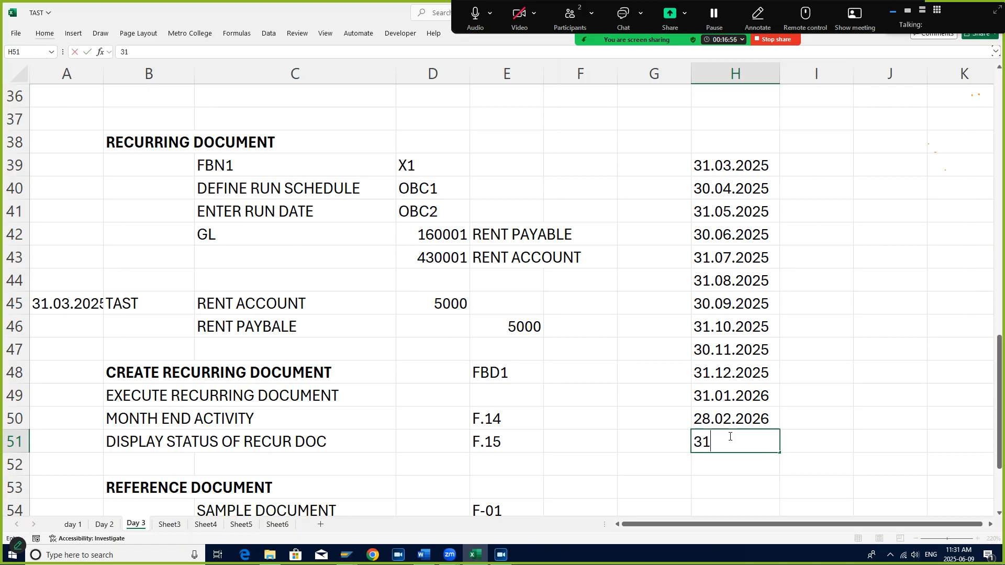
{"action": "type", "text": ".03.2025"}
{"action": "key", "text": "Return"}
{"action": "left_click", "coordinate": [730, 436]}
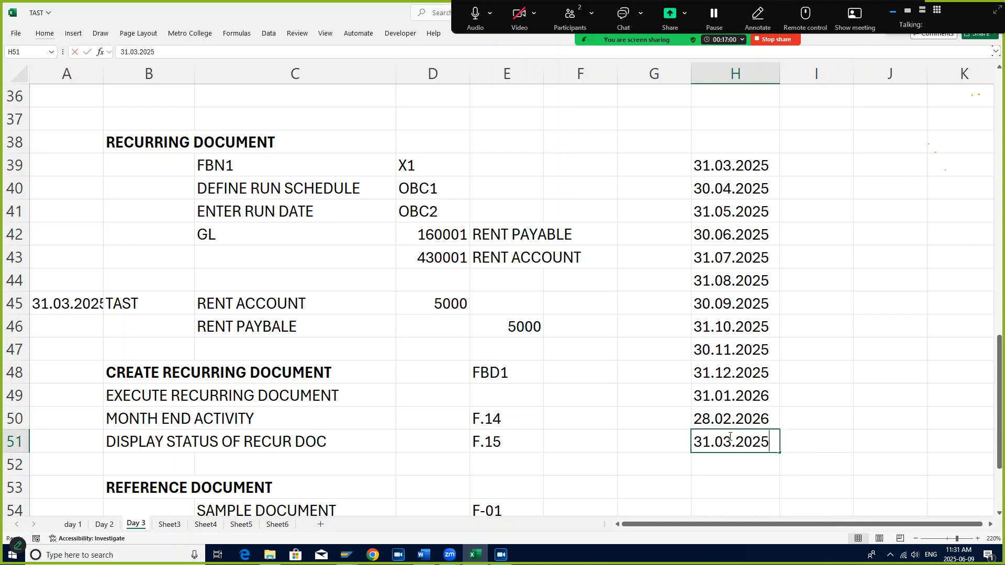
{"action": "key", "text": "F2"}
{"action": "key", "text": "BackSpace"}
{"action": "type", "text": "6"}
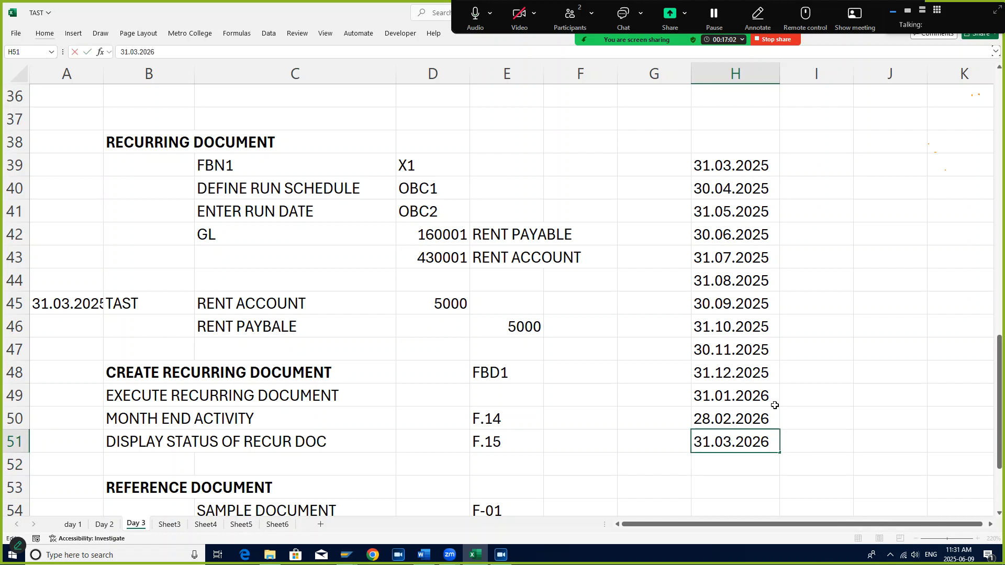
Clear 31.03.2025 from cell H39 and copy the dates 30.04.2025 to 31.03.2026 in H40:H51.
{"action": "left_click", "coordinate": [726, 164]}
{"action": "key", "text": "Delete"}
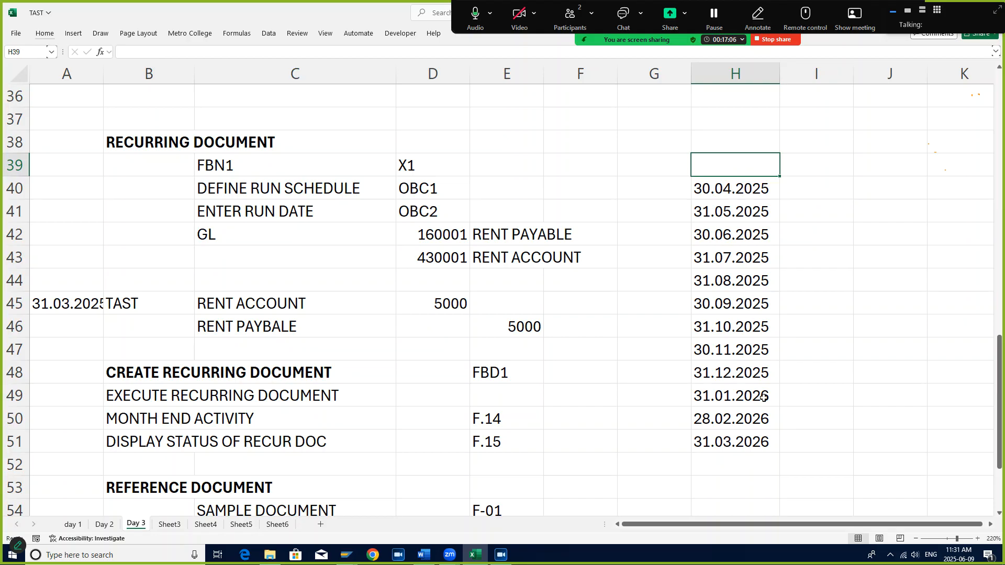
{"action": "left_click_drag", "start_coordinate": [723, 192], "coordinate": [721, 439]}
{"action": "key", "text": "ctrl+c"}
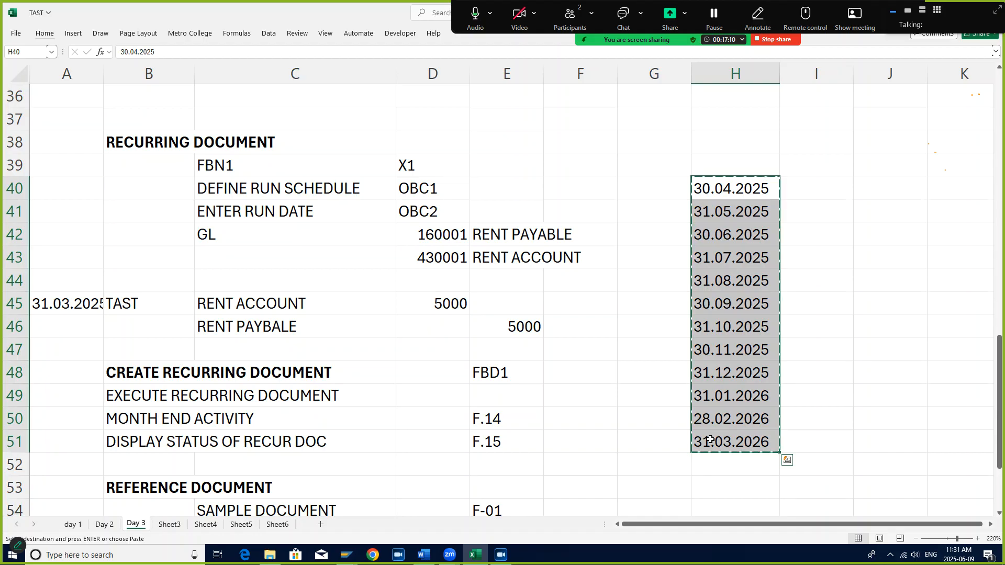
Switch to the SAP session with new run dates for schedule TAST and discard the unsaved January-to-December 2025 dates.
{"action": "key", "text": "alt+Tab"}
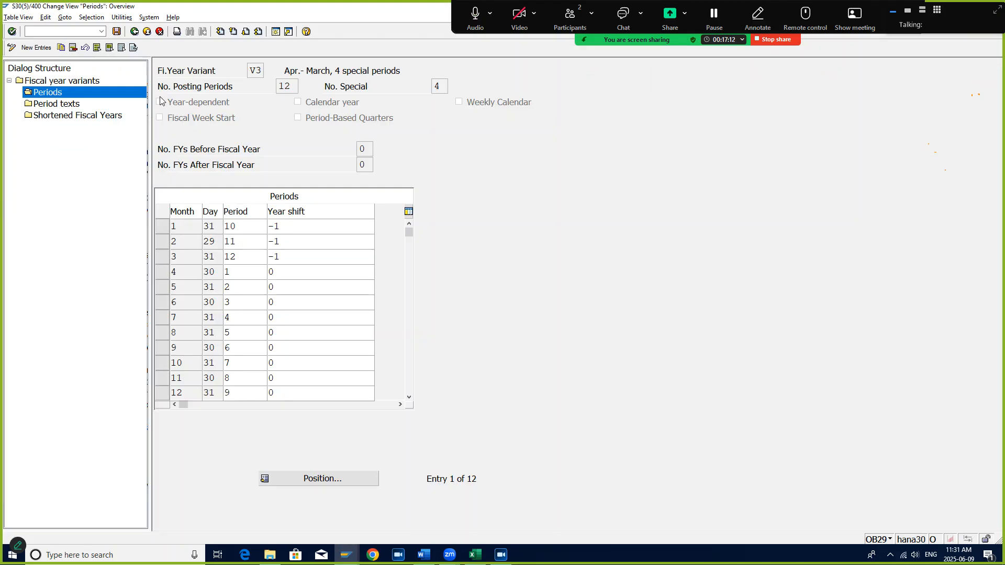
{"action": "mouse_move", "coordinate": [345, 554]}
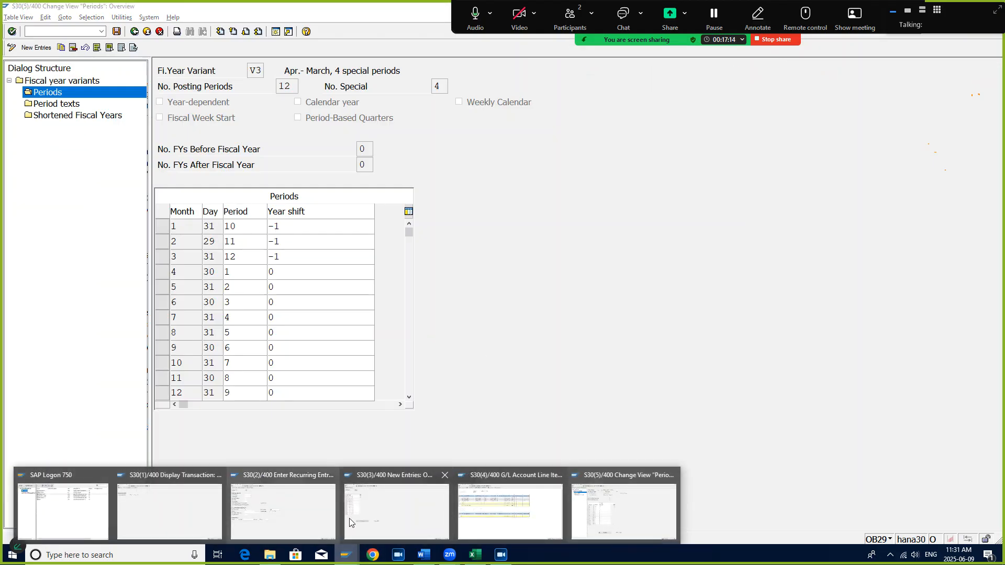
{"action": "left_click", "coordinate": [349, 518]}
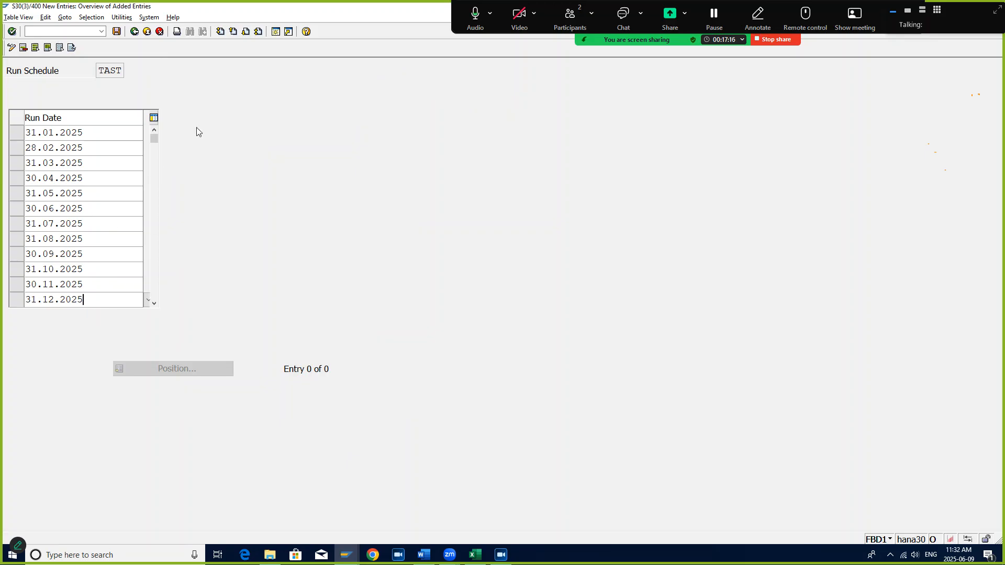
{"action": "left_click", "coordinate": [160, 32]}
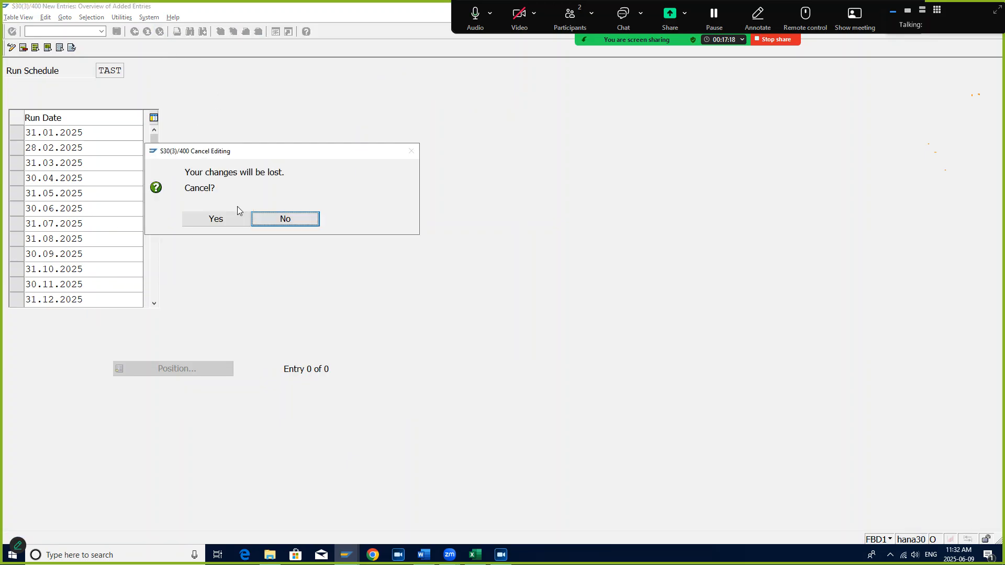
{"action": "left_click", "coordinate": [227, 219]}
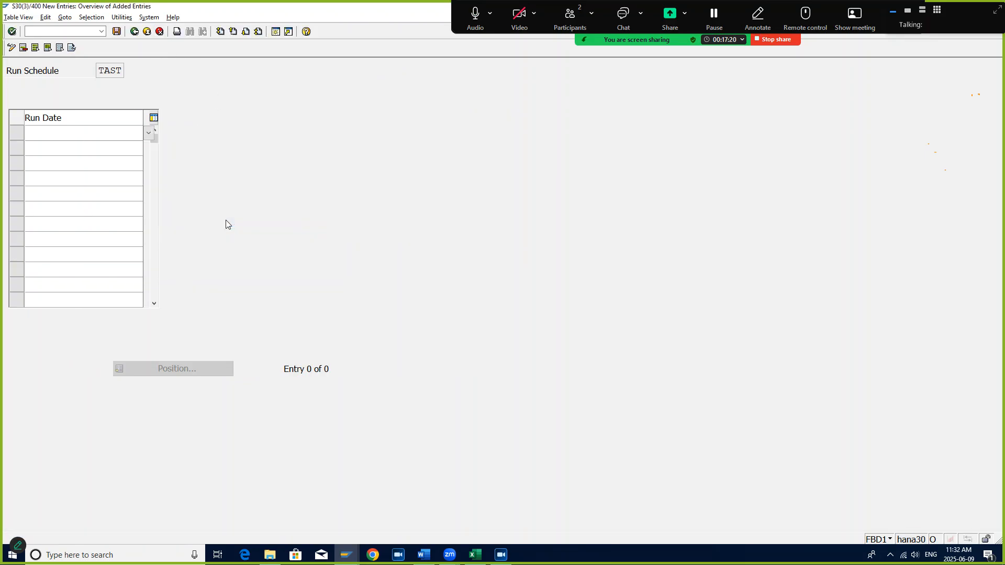
Paste the copied month-end dates 30.04.2025 to 31.03.2026 into run schedule TAST and save them to the proposed TATA Steel customizing request.
{"action": "key", "text": "ctrl+v"}
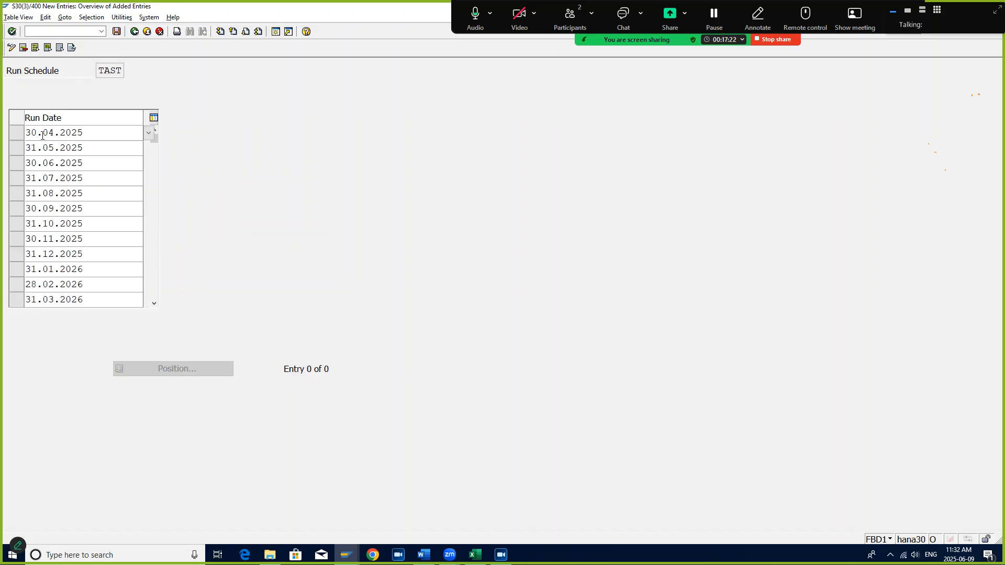
{"action": "key", "text": "Return"}
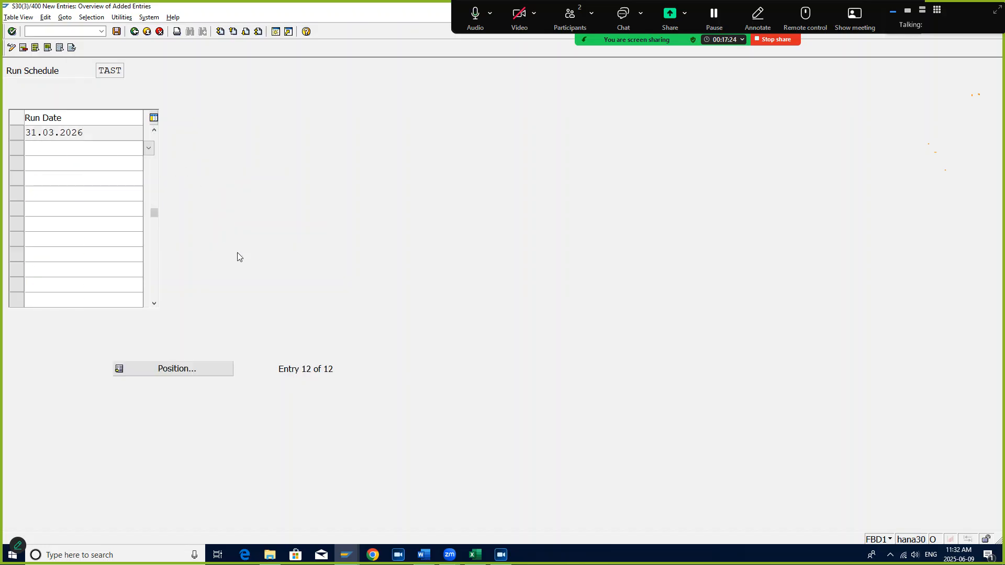
{"action": "scroll", "coordinate": [96, 221], "scroll_direction": "up", "scroll_amount": 4}
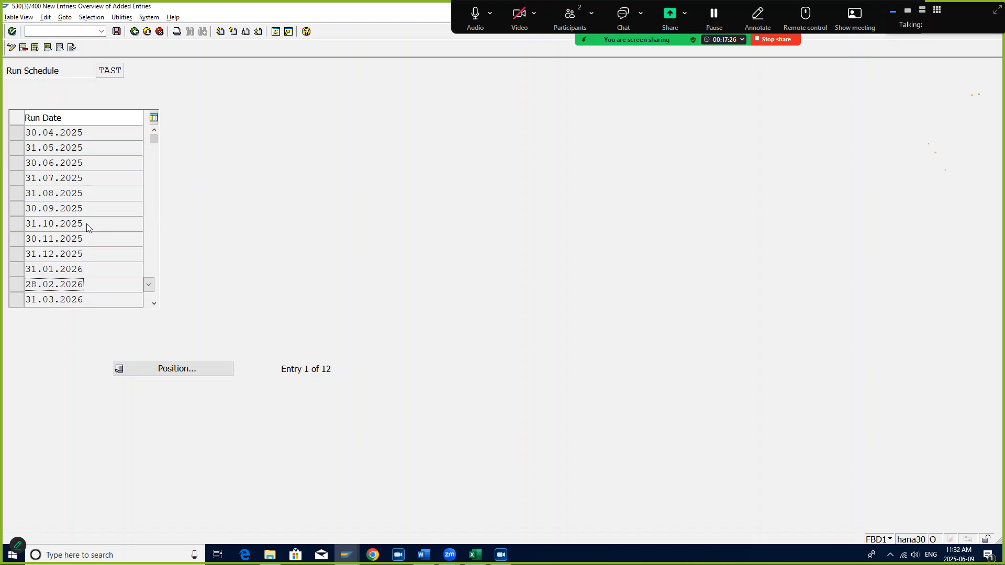
{"action": "left_click", "coordinate": [116, 32]}
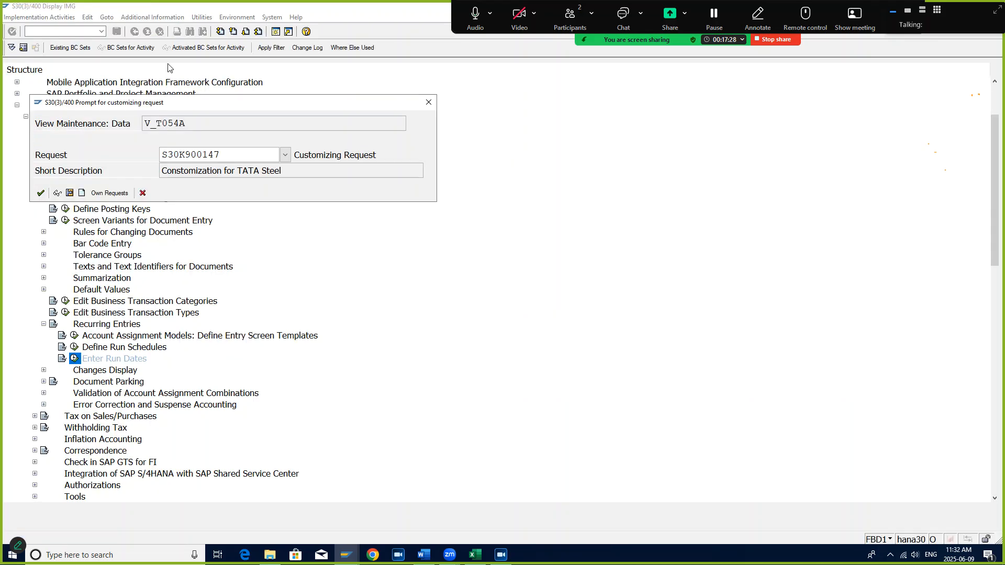
{"action": "left_click", "coordinate": [40, 193]}
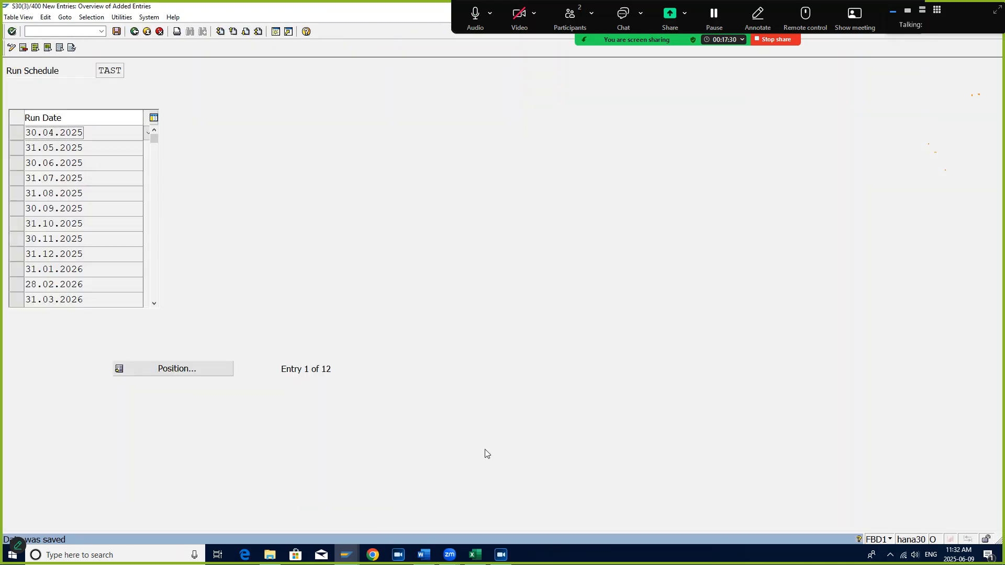
Review the run dates in the Excel notes and look up the transaction code for creating a recurring document.
{"action": "key", "text": "alt+Tab"}
{"action": "key", "text": "alt+Tab"}
{"action": "key", "text": "Tab"}
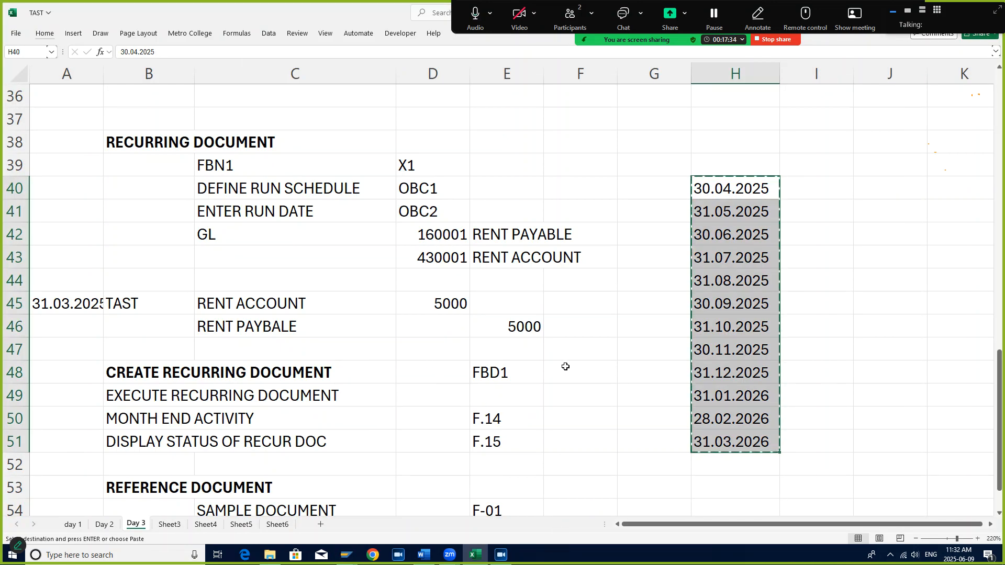
{"action": "left_click", "coordinate": [566, 366]}
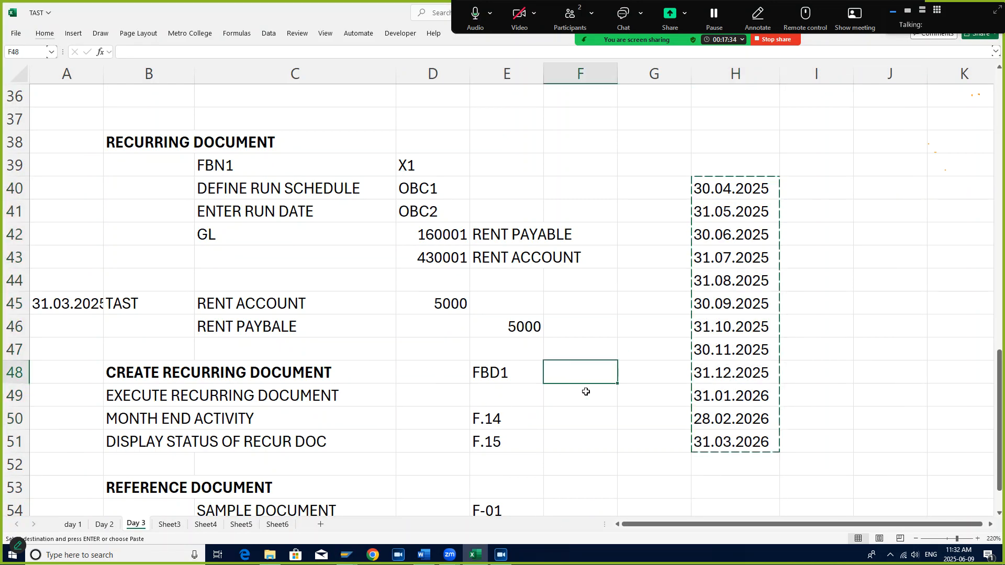
{"action": "left_click_drag", "start_coordinate": [720, 202], "coordinate": [710, 428]}
{"action": "left_click", "coordinate": [455, 419]}
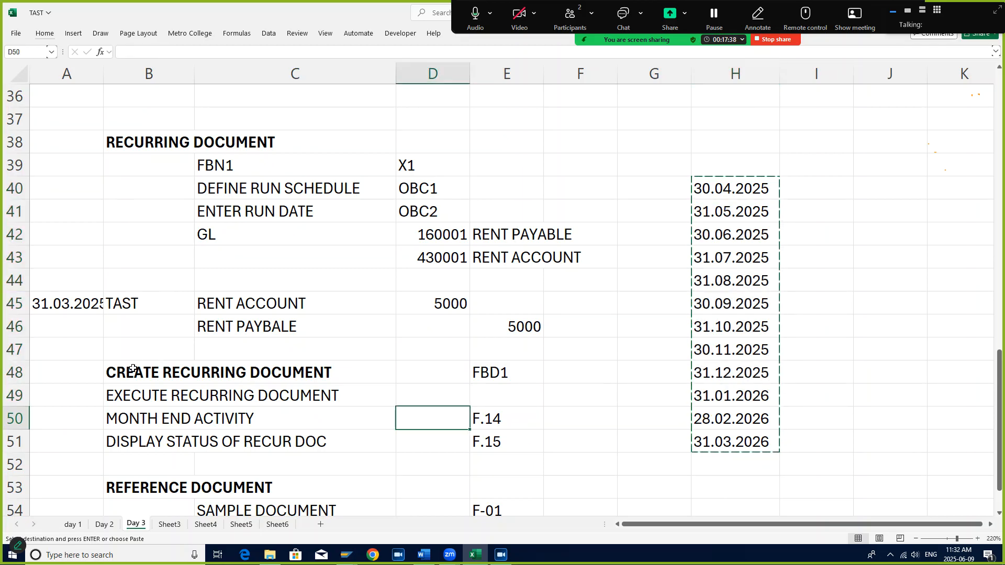
{"action": "left_click", "coordinate": [105, 375]}
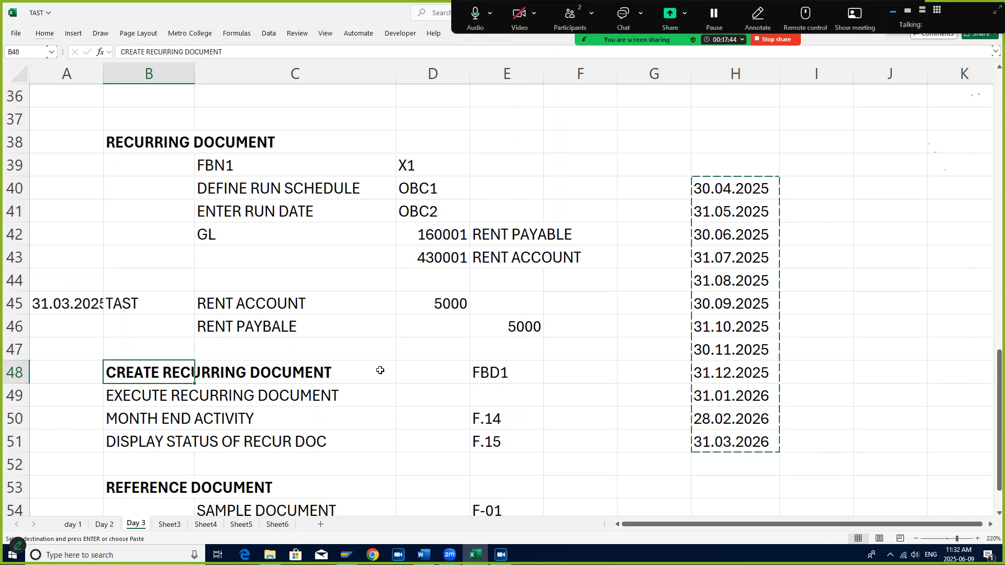
{"action": "left_click", "coordinate": [488, 375]}
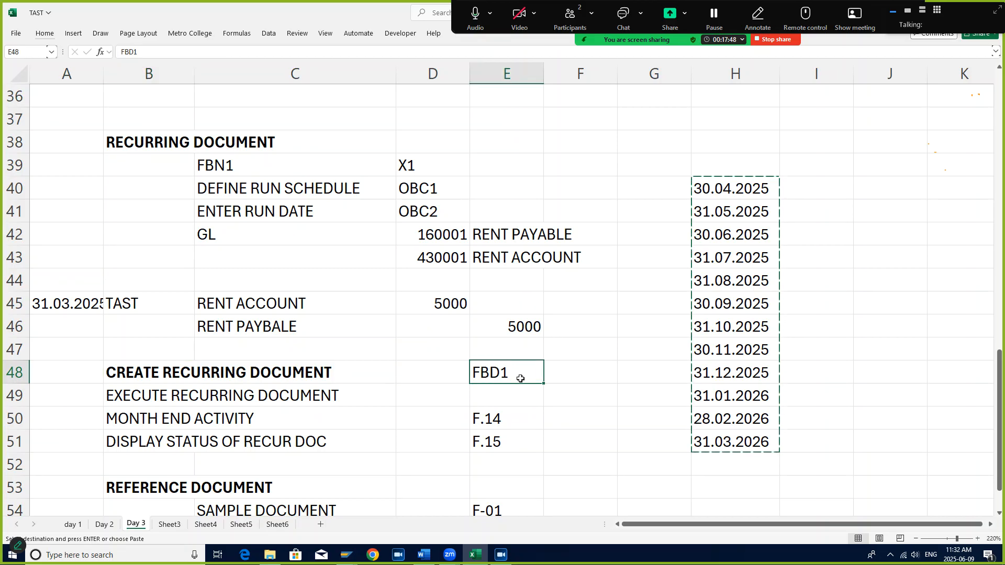
Switch to SAP and open the recurring entry header through transaction FBD1, accepting the proposed company code TACE.
{"action": "key", "text": "alt+Tab"}
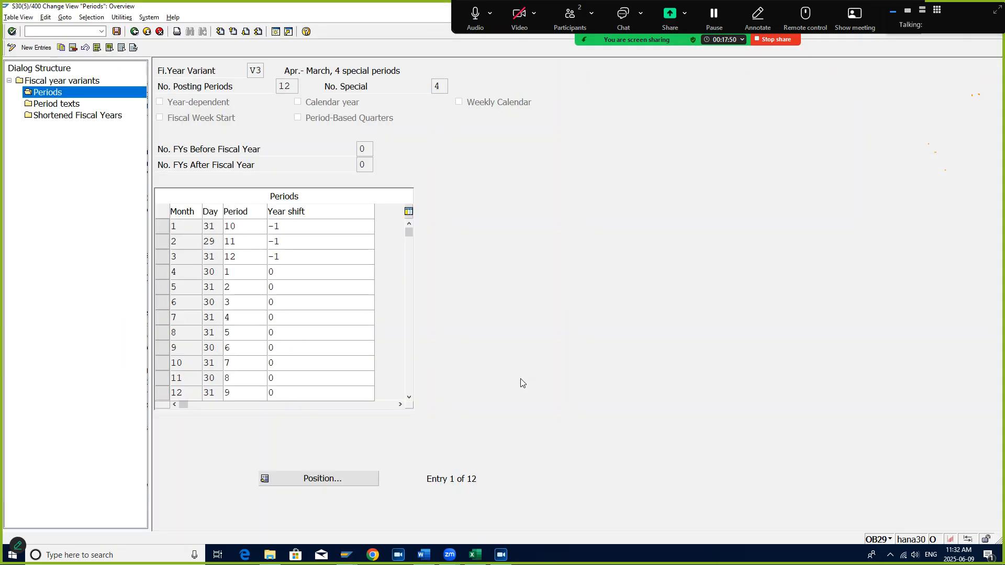
{"action": "left_click", "coordinate": [52, 31]}
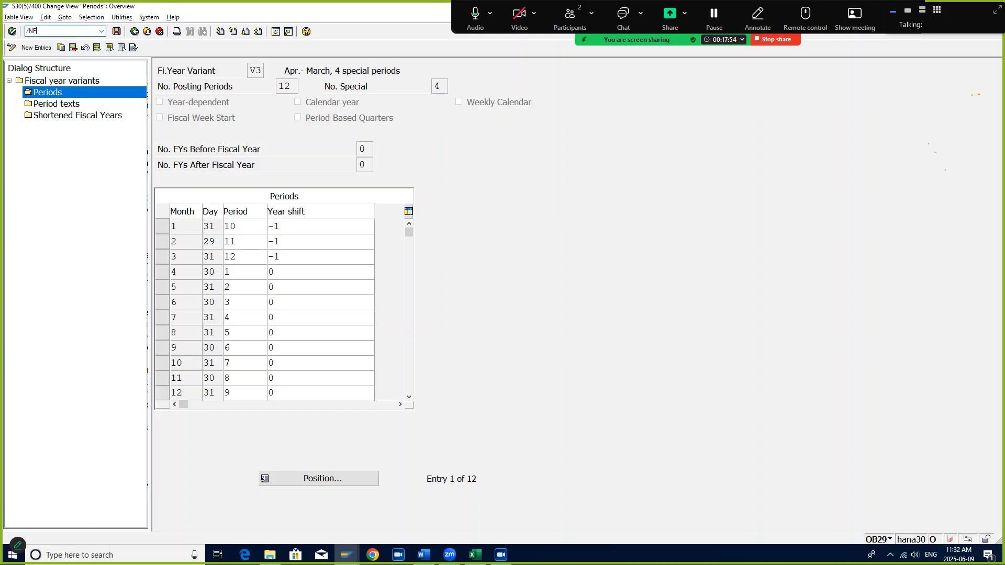
{"action": "key", "text": "Return"}
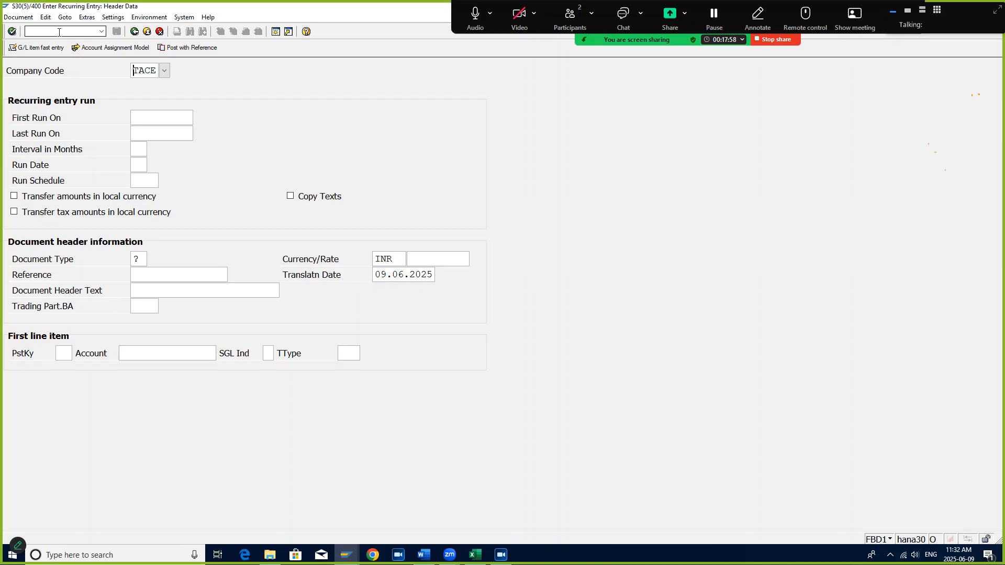
{"action": "key", "text": "Return"}
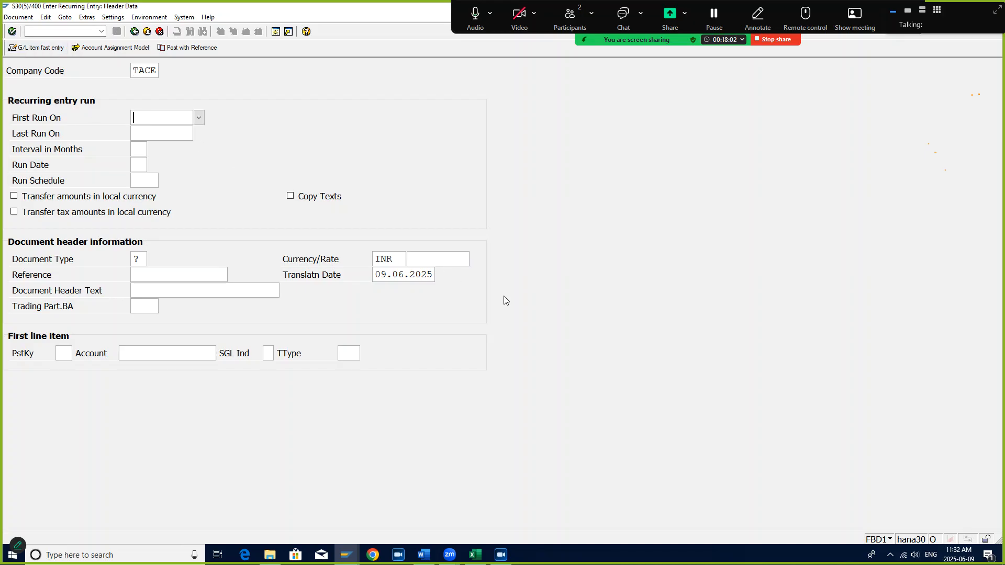
Set the recurring entry's first run to 30.04.2025 and last run to 31.03.2026, checking both against the Excel date list.
{"action": "type", "text": "31."}
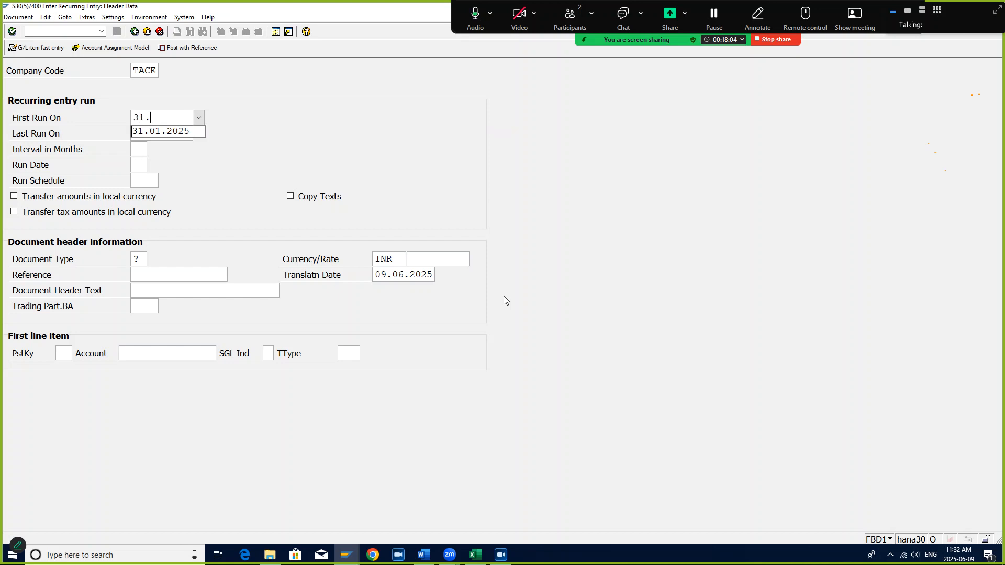
{"action": "key", "text": "BackSpace"}
{"action": "type", "text": "30.04.2"}
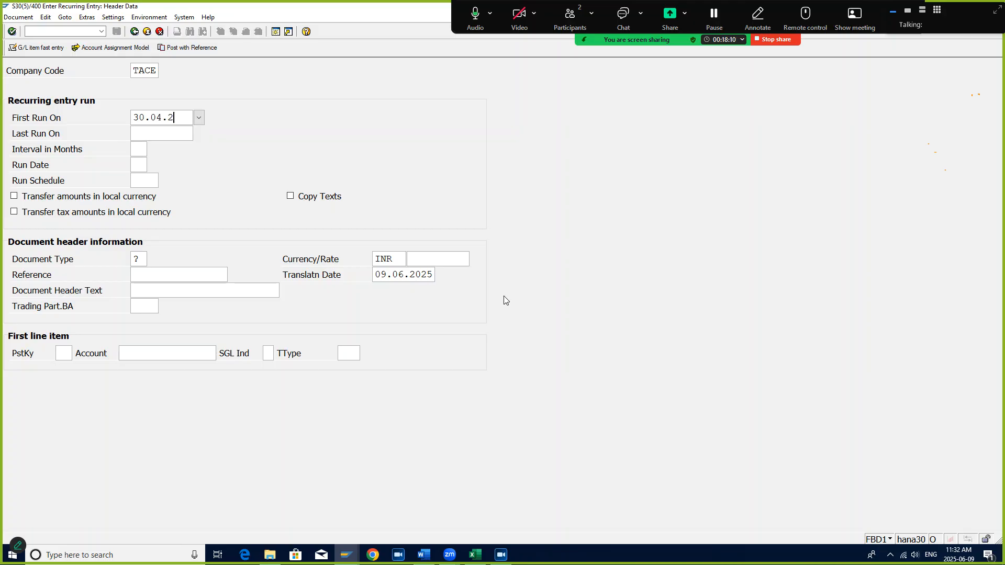
{"action": "type", "text": "025"}
{"action": "key", "text": "alt+Tab"}
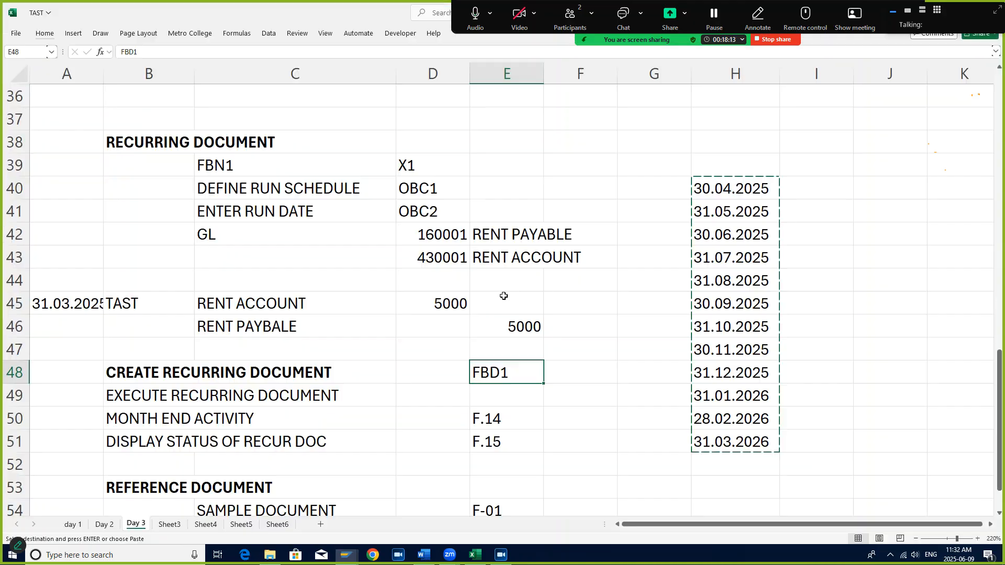
{"action": "left_click", "coordinate": [710, 188]}
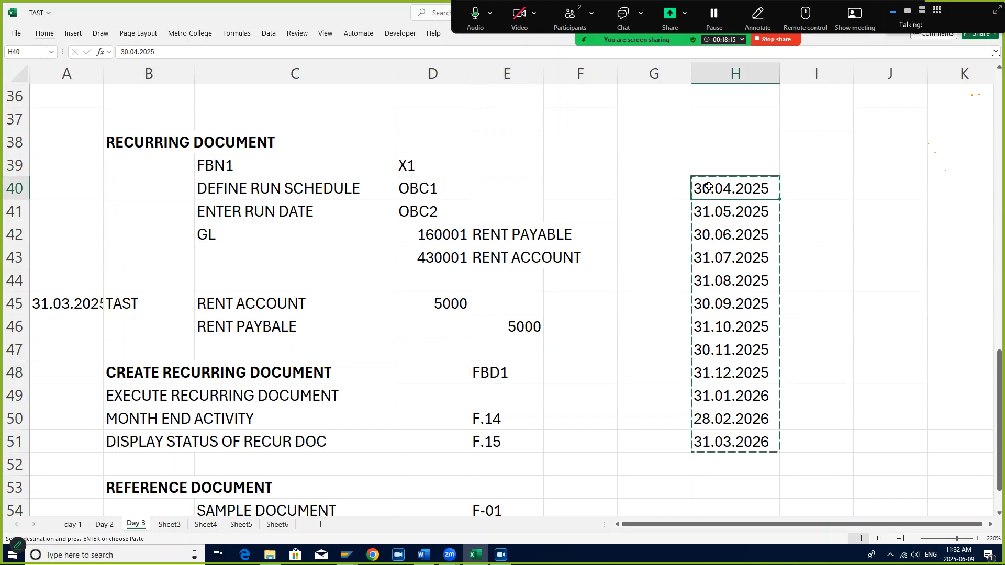
{"action": "left_click", "coordinate": [710, 442]}
{"action": "key", "text": "alt+Tab"}
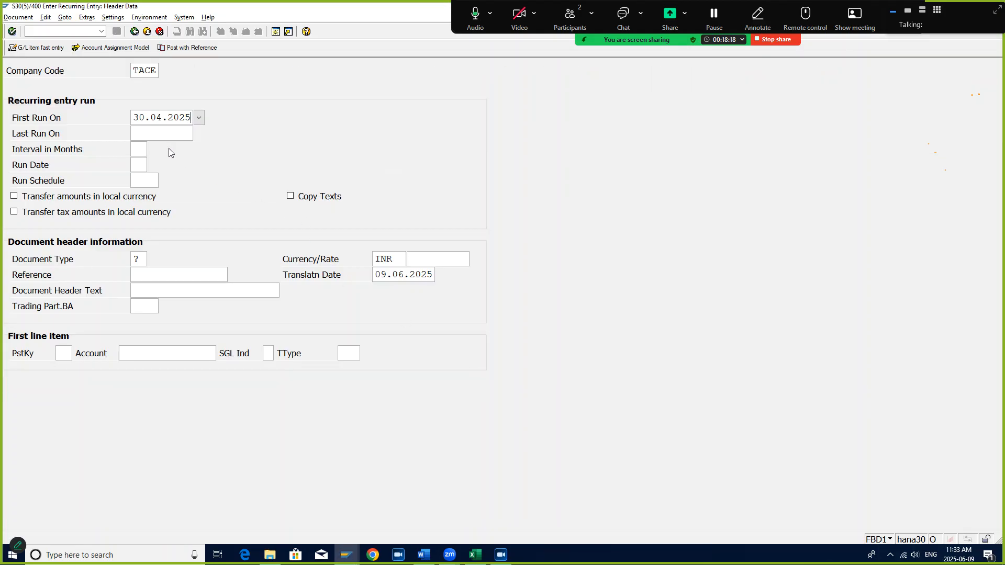
{"action": "left_click", "coordinate": [153, 138]}
{"action": "type", "text": "31"}
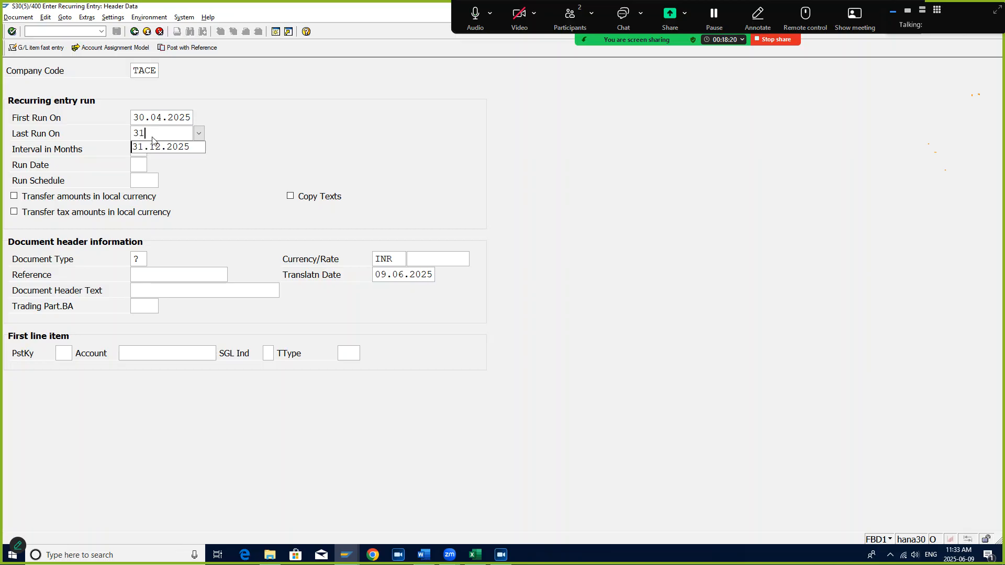
{"action": "type", "text": ".03.2026"}
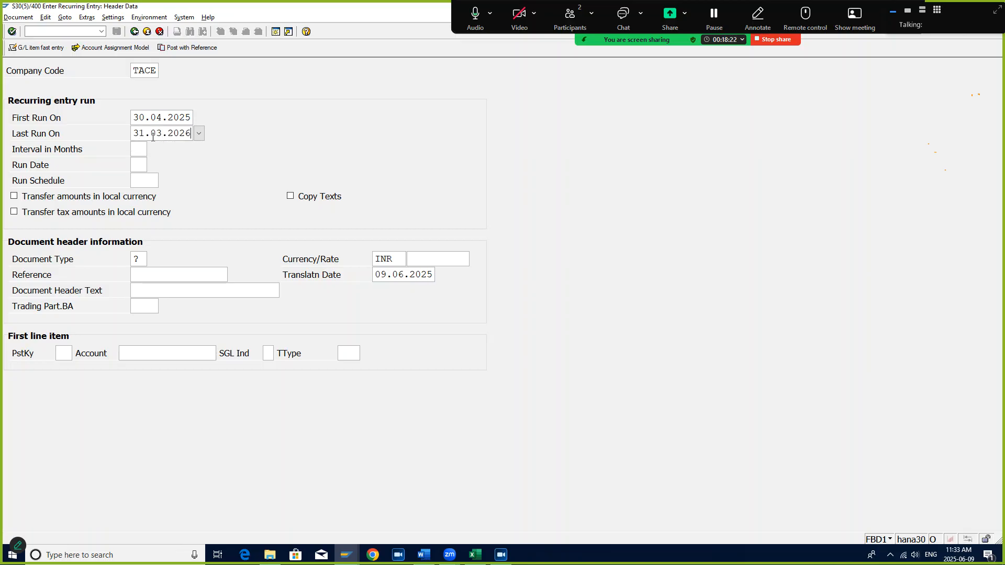
Set the interval to 1 month and choose run schedule TAST (RECURRING ENTRY FOR RENT) for the recurring entry.
{"action": "key", "text": "Tab"}
{"action": "type", "text": "1"}
{"action": "key", "text": "Tab"}
{"action": "key", "text": "Tab"}
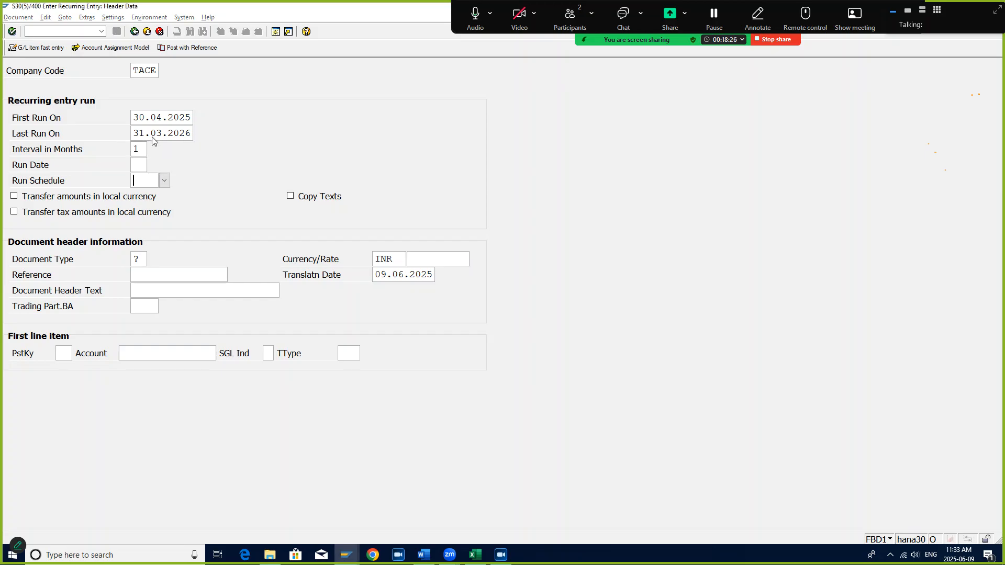
{"action": "key", "text": "F4"}
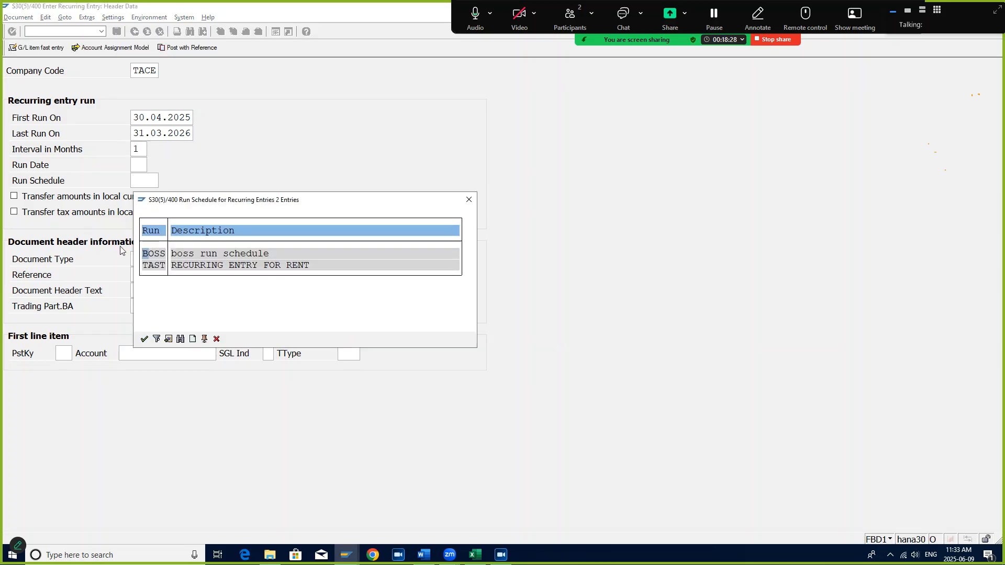
{"action": "double_click", "coordinate": [150, 265]}
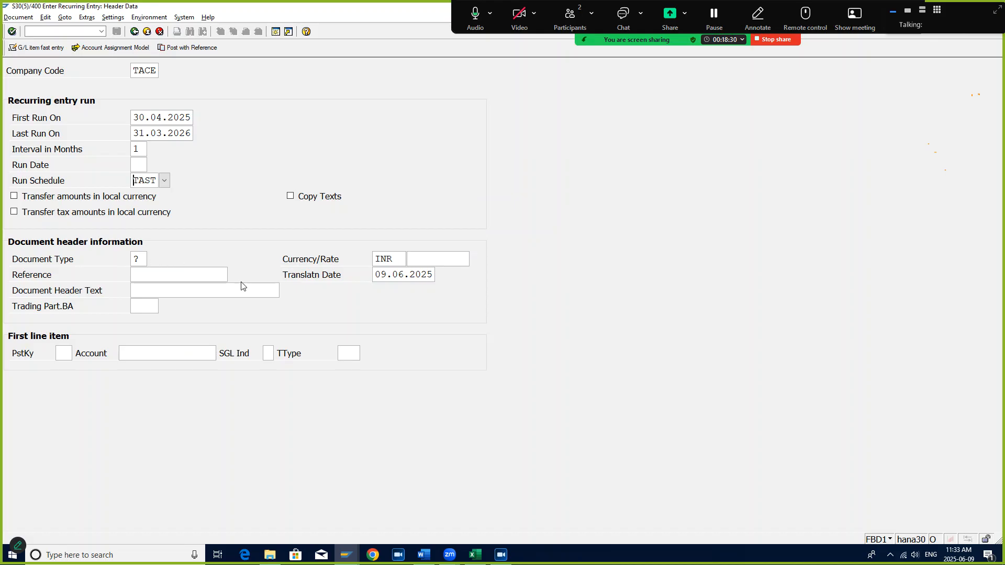
Set the recurring entry's document type to SA and enable both Transfer amounts in local currency and Copy Texts.
{"action": "left_click_drag", "start_coordinate": [142, 258], "coordinate": [125, 258]}
{"action": "type", "text": "SA"}
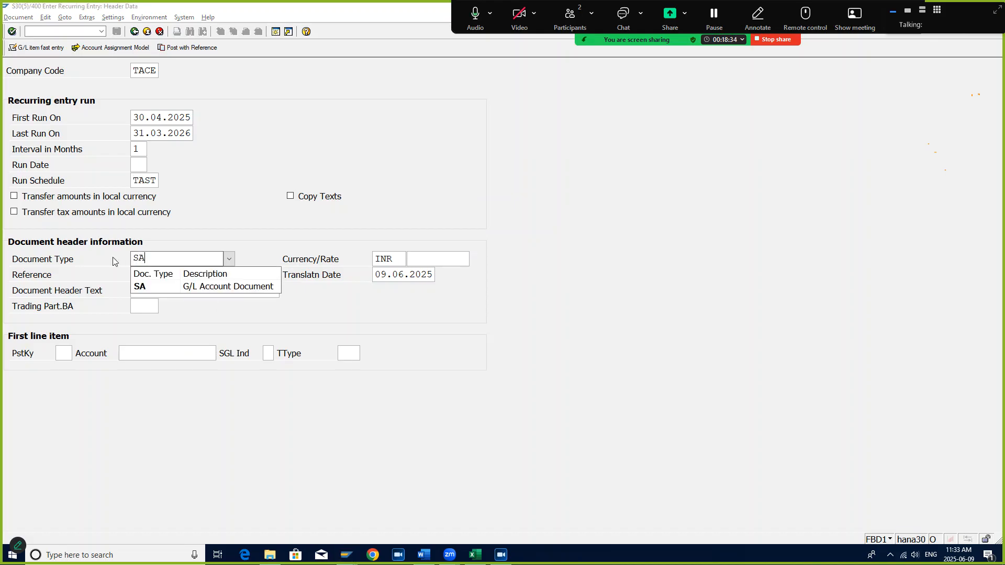
{"action": "key", "text": "Tab"}
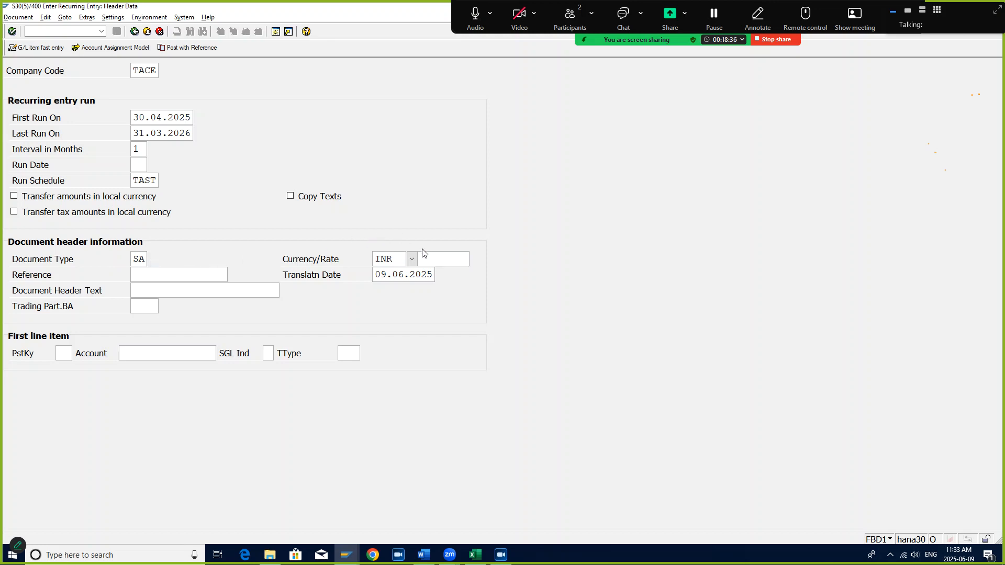
{"action": "left_click", "coordinate": [14, 196]}
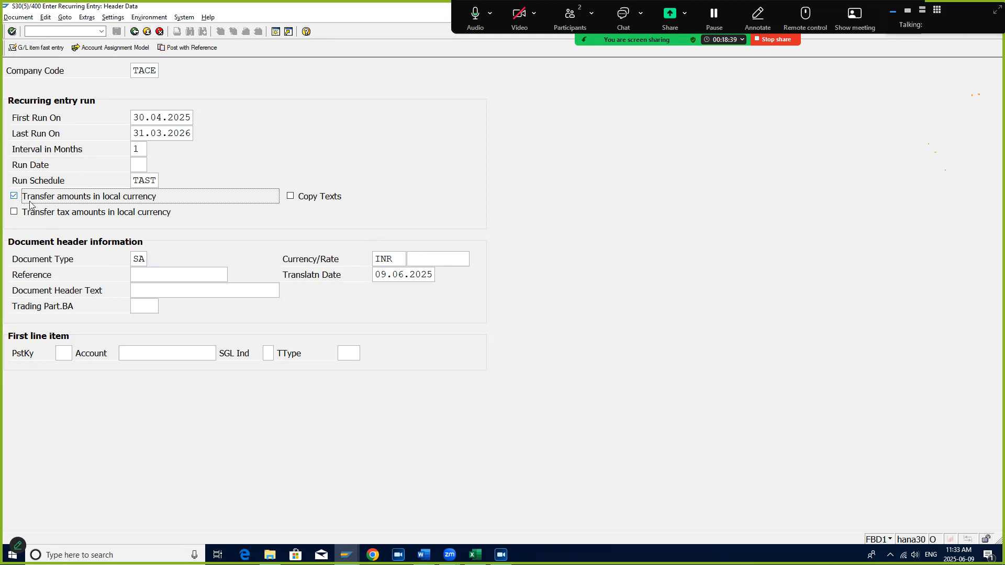
{"action": "left_click", "coordinate": [292, 198]}
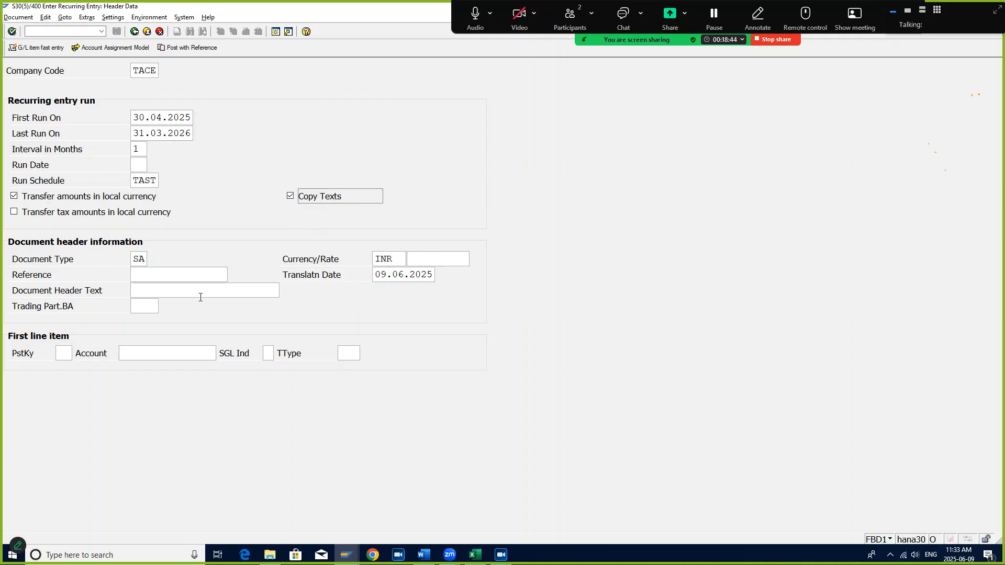
Enter RENTAL EXP FOR MO as the document header text of the recurring entry.
{"action": "left_click", "coordinate": [148, 277]}
{"action": "left_click", "coordinate": [154, 295]}
{"action": "type", "text": "RENTAL"}
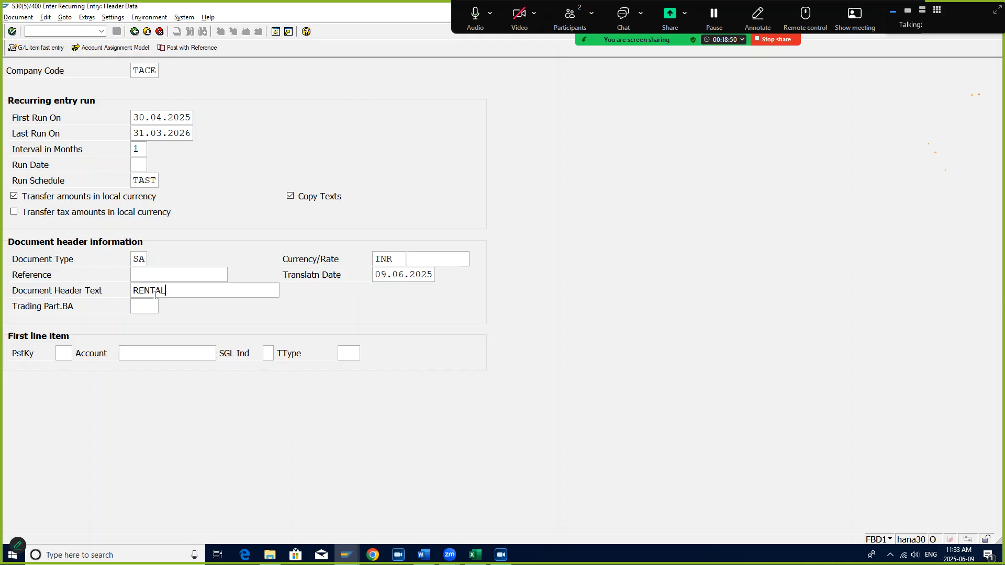
{"action": "type", "text": " EXP FOR M"}
{"action": "type", "text": "O"}
Set the first line item to posting key 40 and choose G/L account 430001, checking the account in the Excel notes.
{"action": "type", "text": "40"}
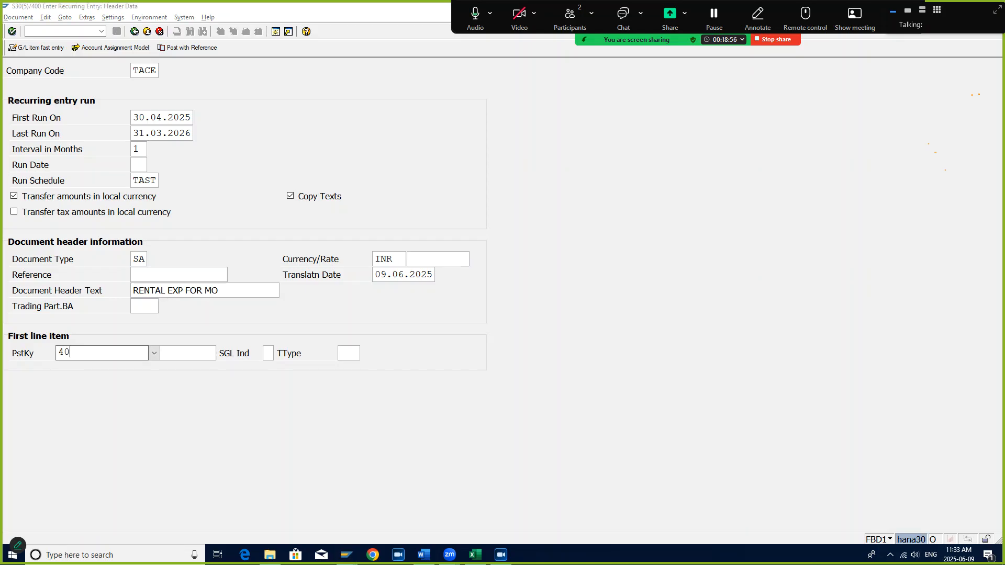
{"action": "key", "text": "Tab"}
{"action": "key", "text": "alt+Tab"}
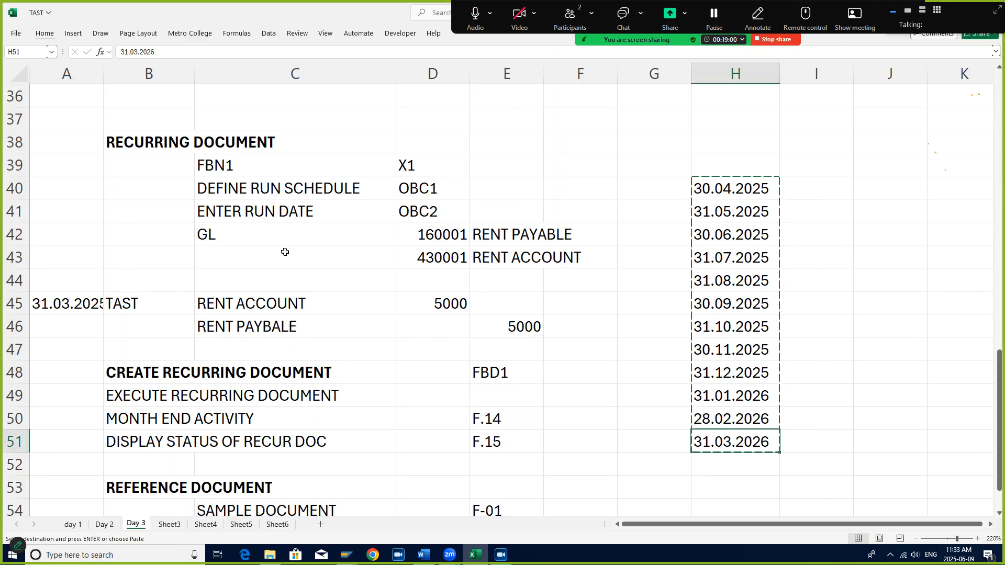
{"action": "left_click", "coordinate": [409, 255]}
{"action": "key", "text": "alt+Tab"}
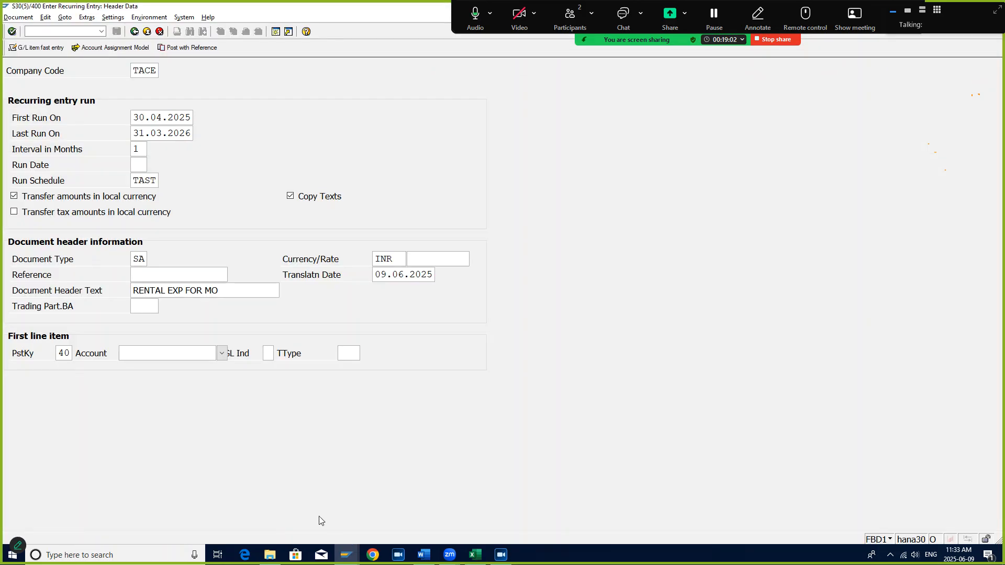
{"action": "key", "text": "F4"}
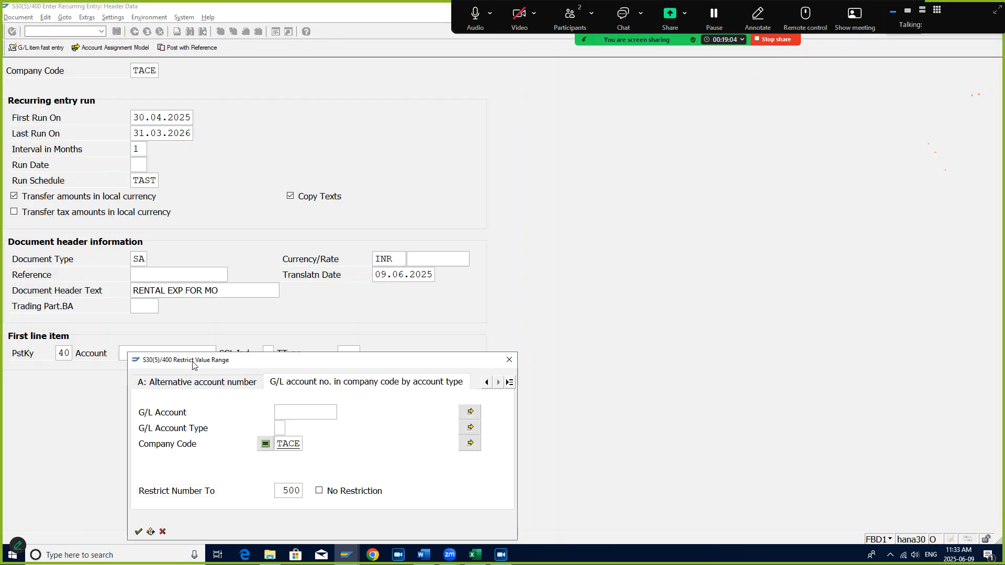
{"action": "key", "text": "Return"}
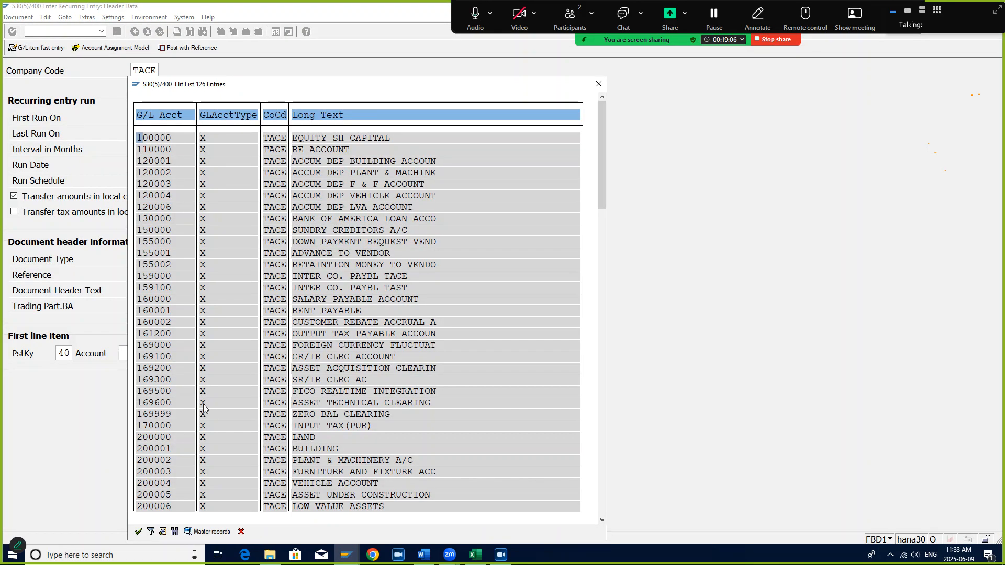
{"action": "scroll", "coordinate": [230, 378], "scroll_direction": "down", "scroll_amount": 1}
{"action": "scroll", "coordinate": [227, 380], "scroll_direction": "down", "scroll_amount": 4}
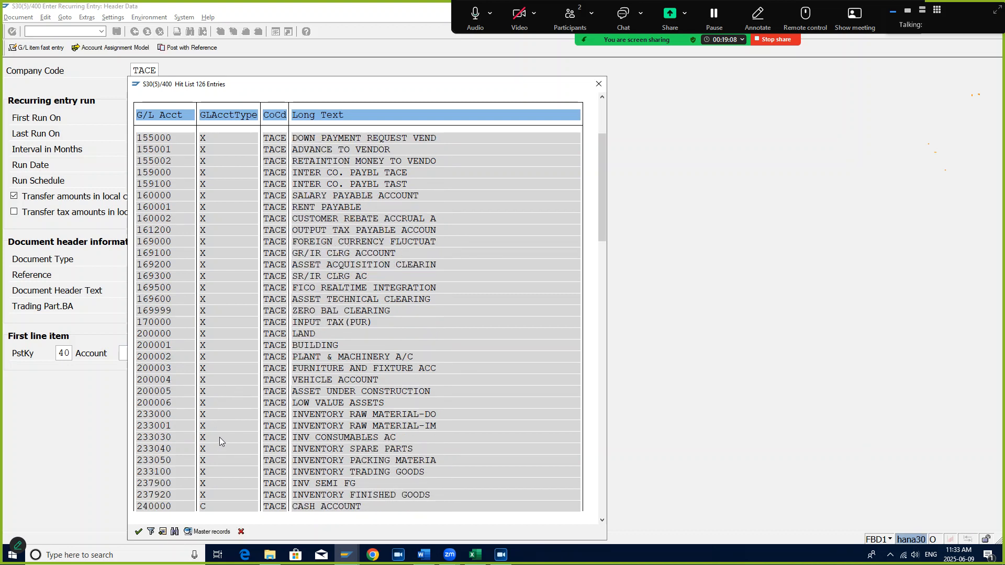
{"action": "scroll", "coordinate": [224, 451], "scroll_direction": "down", "scroll_amount": 5}
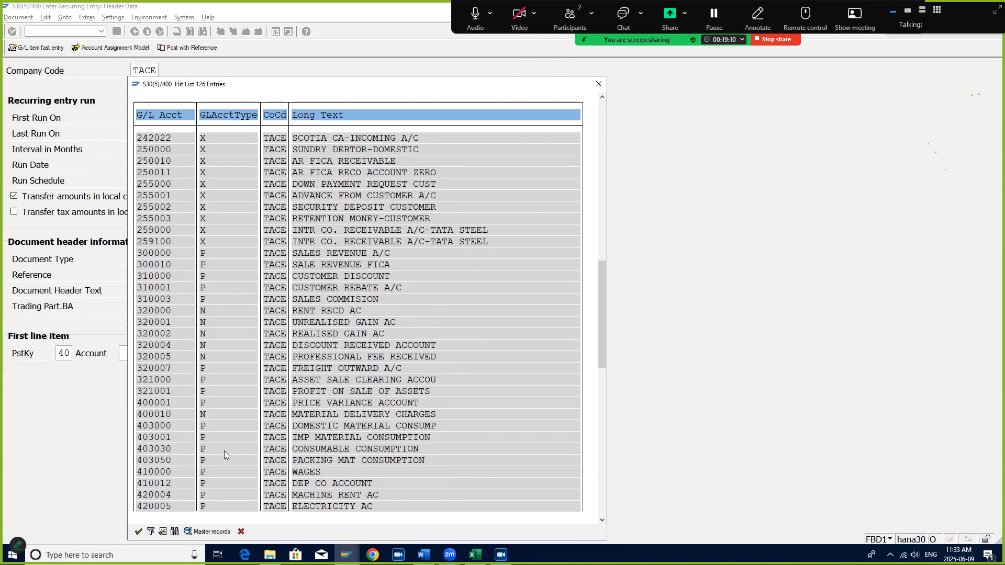
{"action": "scroll", "coordinate": [224, 450], "scroll_direction": "down", "scroll_amount": 5}
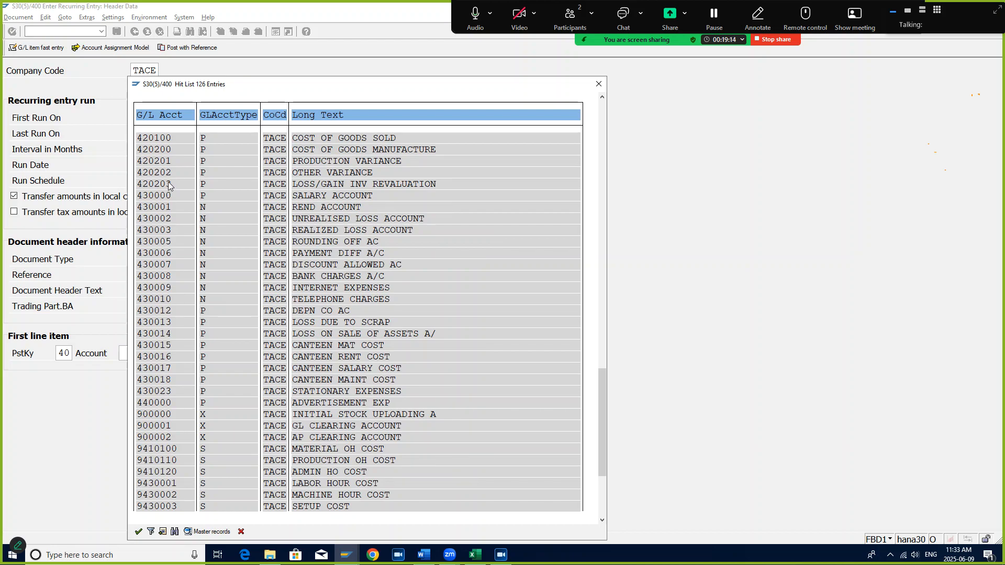
{"action": "scroll", "coordinate": [167, 173], "scroll_direction": "up", "scroll_amount": 1}
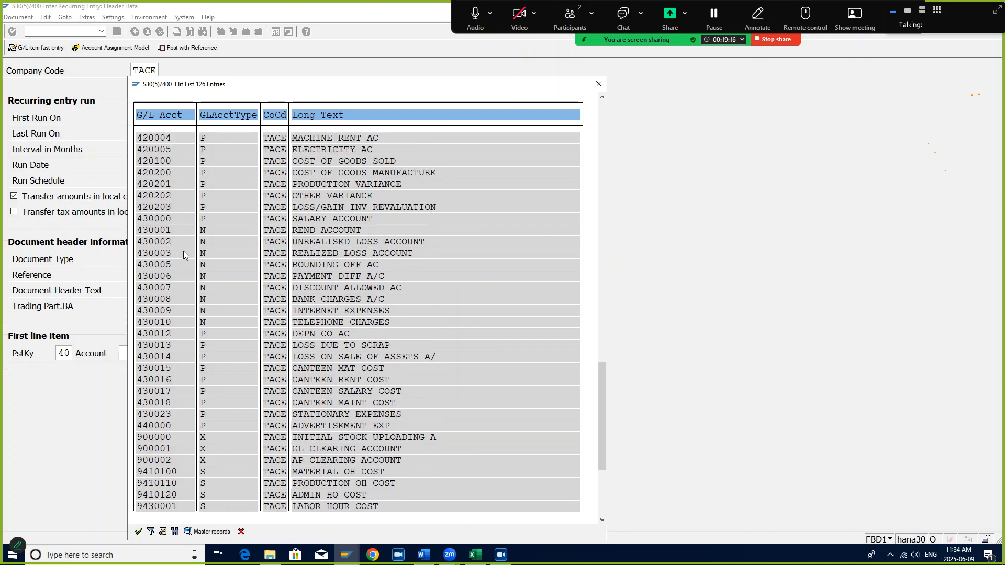
{"action": "double_click", "coordinate": [158, 231]}
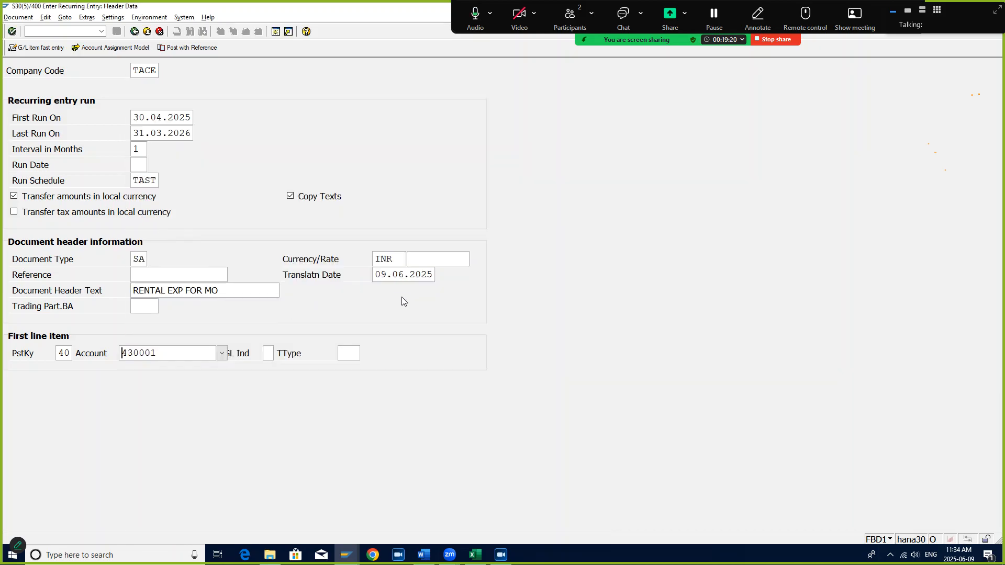
Clear the interval in months from the recurring entry header and continue to the debit line item for account 430001.
{"action": "key", "text": "Return"}
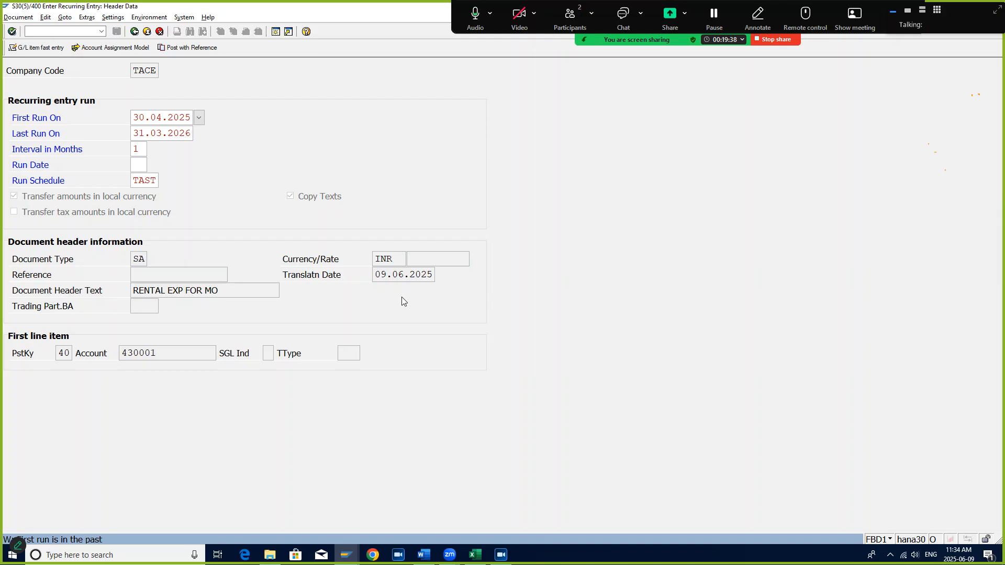
{"action": "key", "text": "Return"}
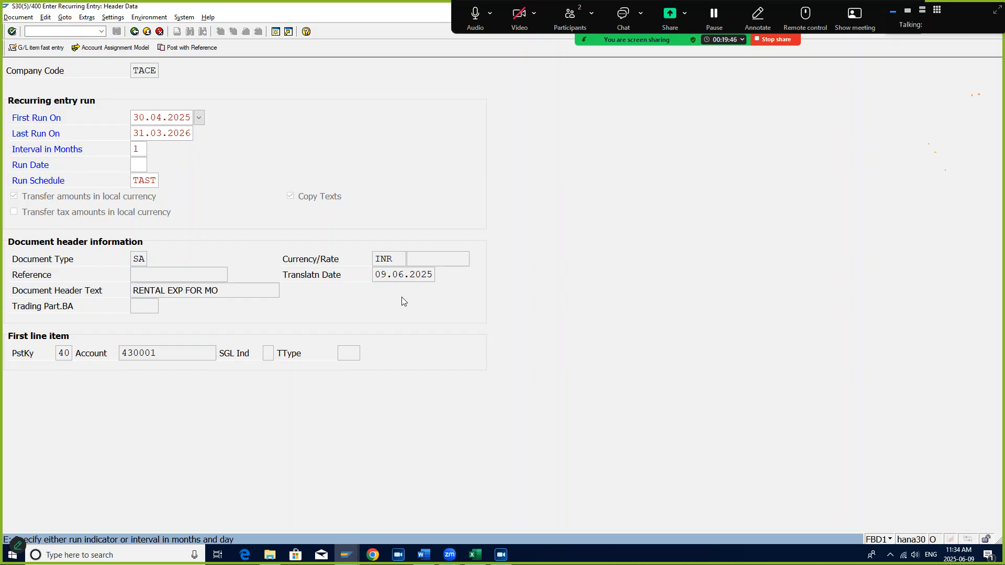
{"action": "left_click_drag", "start_coordinate": [147, 154], "coordinate": [122, 153]}
{"action": "key", "text": "Delete"}
{"action": "key", "text": "Return"}
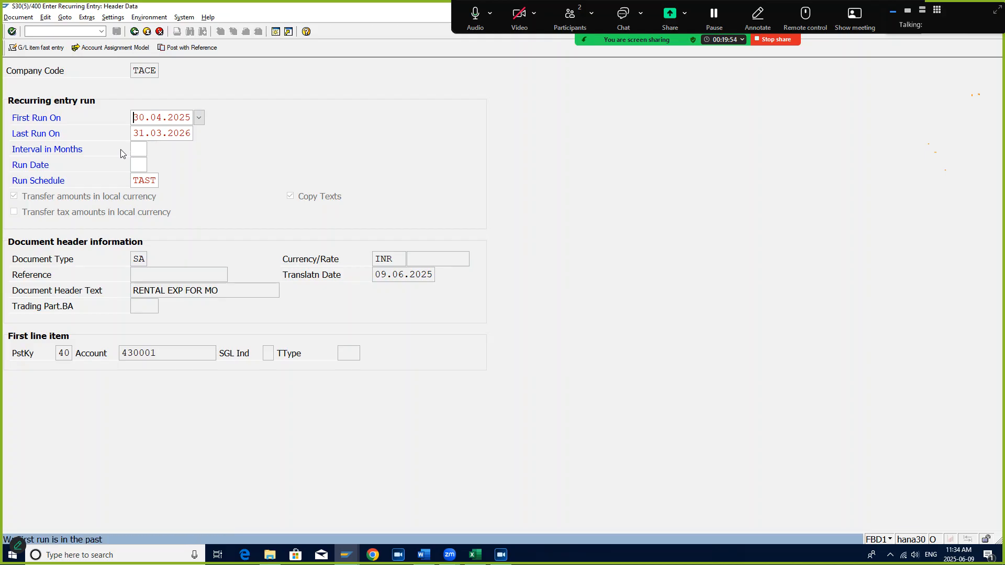
{"action": "key", "text": "Return"}
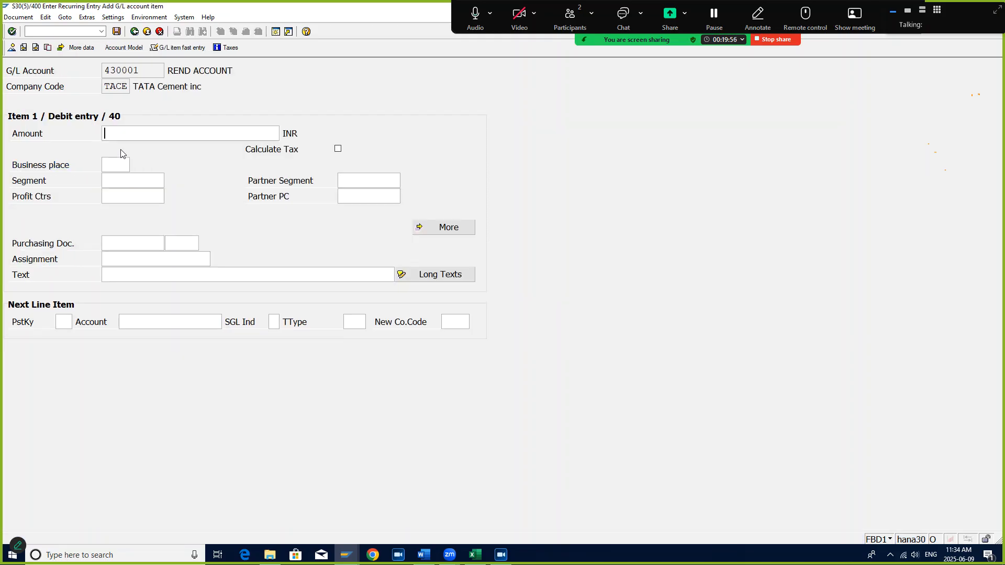
Switch to Excel, enter 5000 in cell G42 on the RENT PAYABLE row, and return to SAP.
{"action": "key", "text": "alt+Tab"}
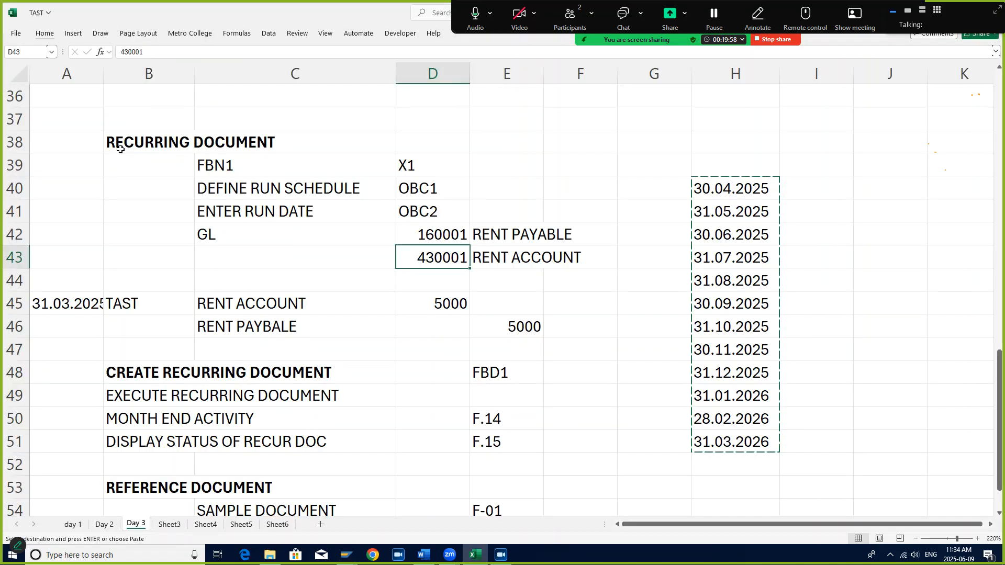
{"action": "key", "text": "Up"}
{"action": "key", "text": "Right"}
{"action": "key", "text": "Right"}
{"action": "key", "text": "Right"}
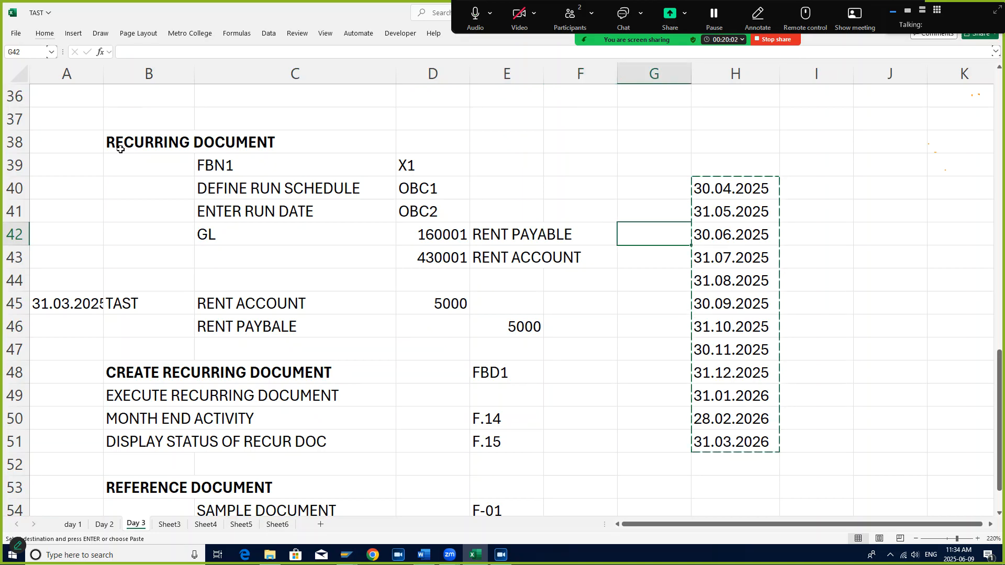
{"action": "type", "text": "5000"}
{"action": "key", "text": "Return"}
{"action": "key", "text": "alt+Tab"}
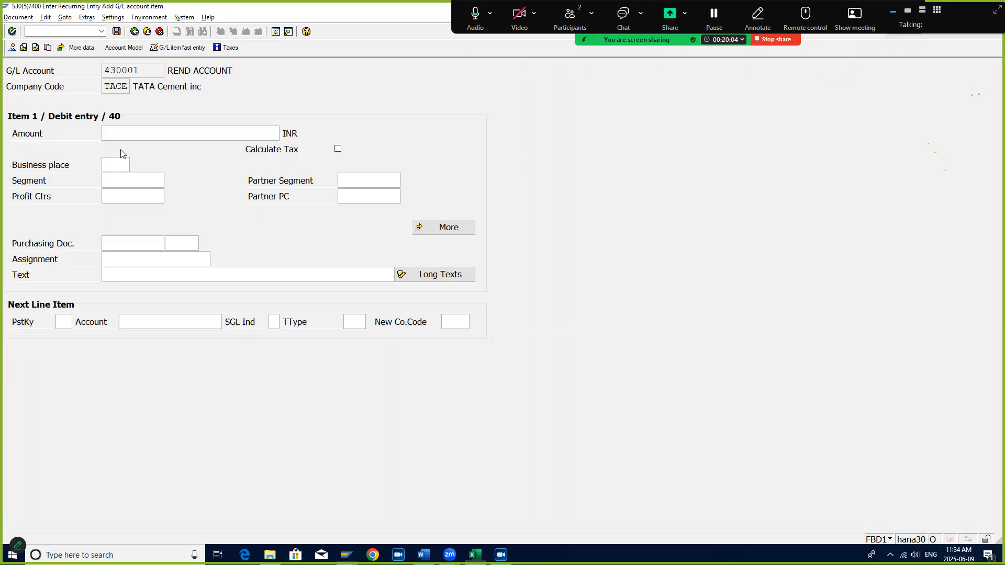
Enter an amount of 5000 for the debit item and assign profit center 9000 (CORPORATE PCA) from the standard hierarchy.
{"action": "type", "text": "5000"}
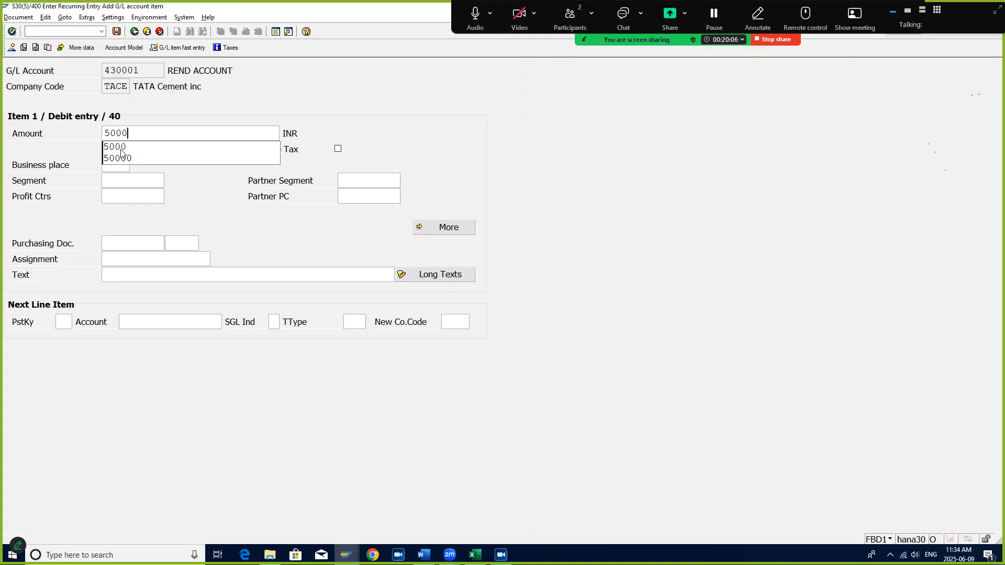
{"action": "key", "text": "Tab"}
{"action": "key", "text": "Tab"}
{"action": "key", "text": "Tab"}
{"action": "key", "text": "Tab"}
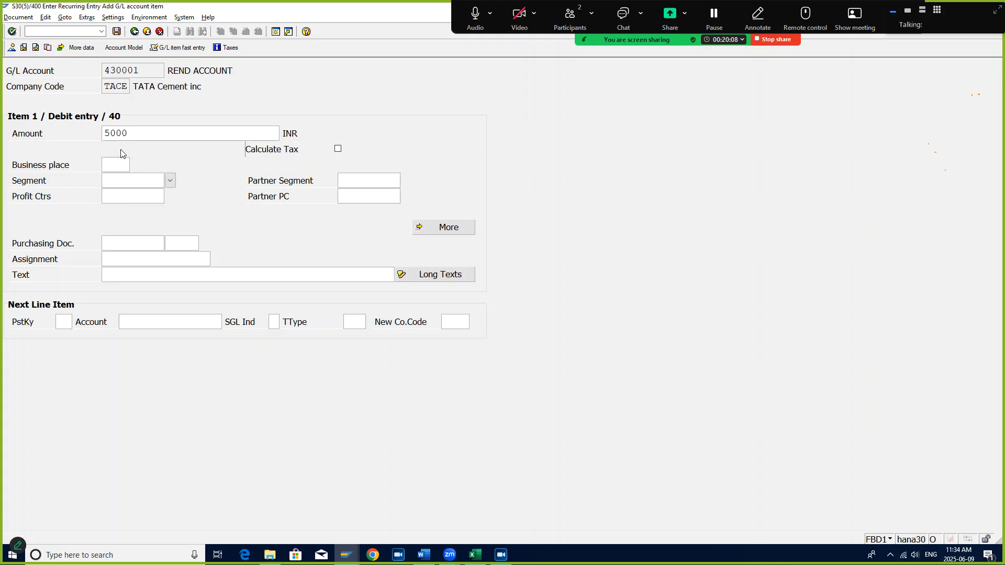
{"action": "left_click", "coordinate": [109, 197]}
{"action": "key", "text": "alt+Tab"}
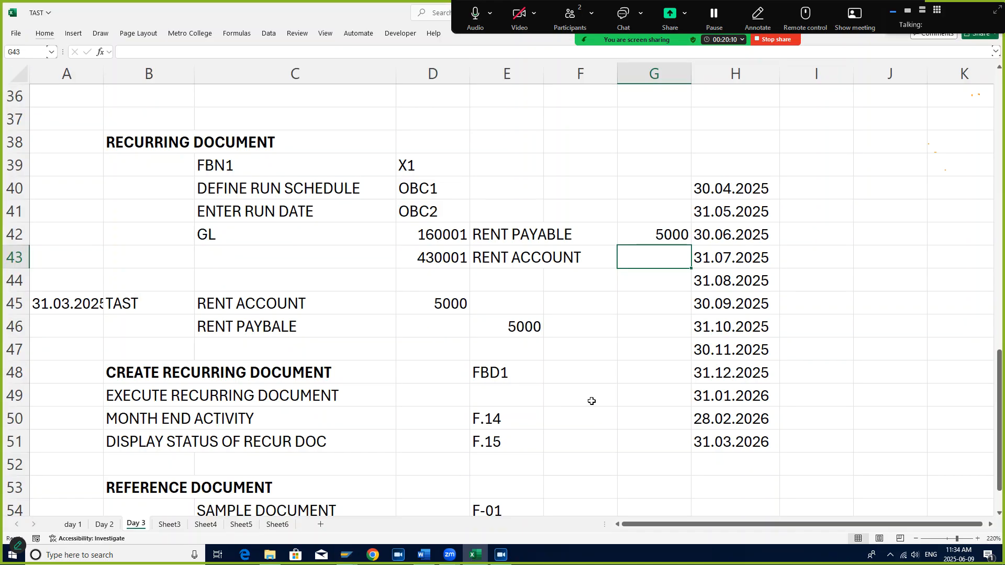
{"action": "key", "text": "alt+Tab"}
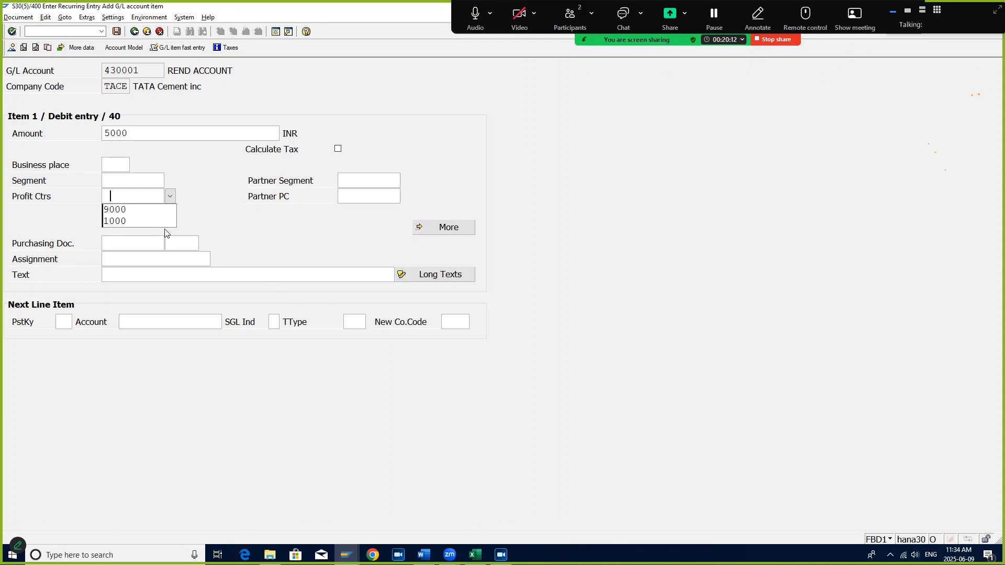
{"action": "left_click", "coordinate": [130, 218]}
{"action": "key", "text": "F4"}
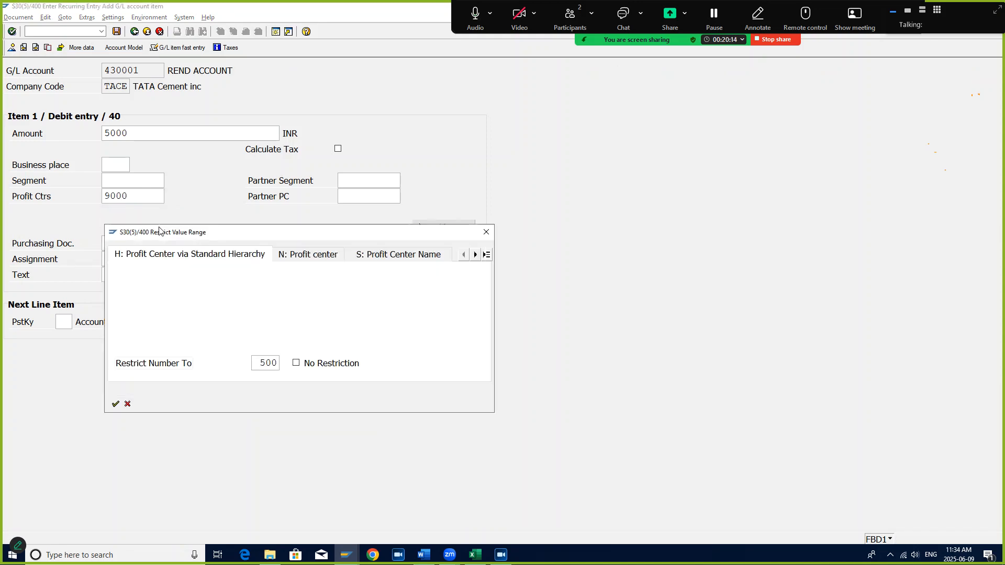
{"action": "key", "text": "Return"}
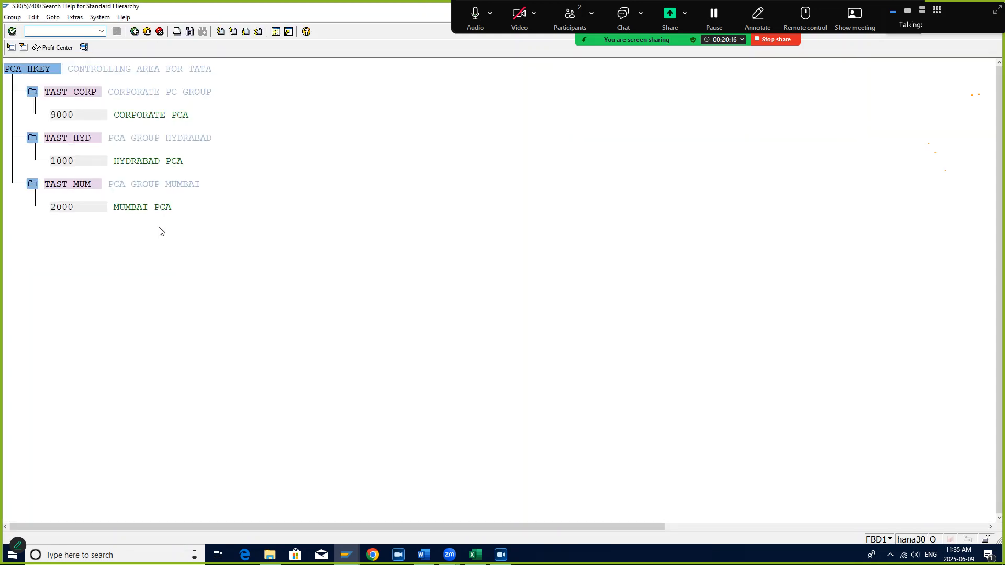
{"action": "double_click", "coordinate": [76, 114]}
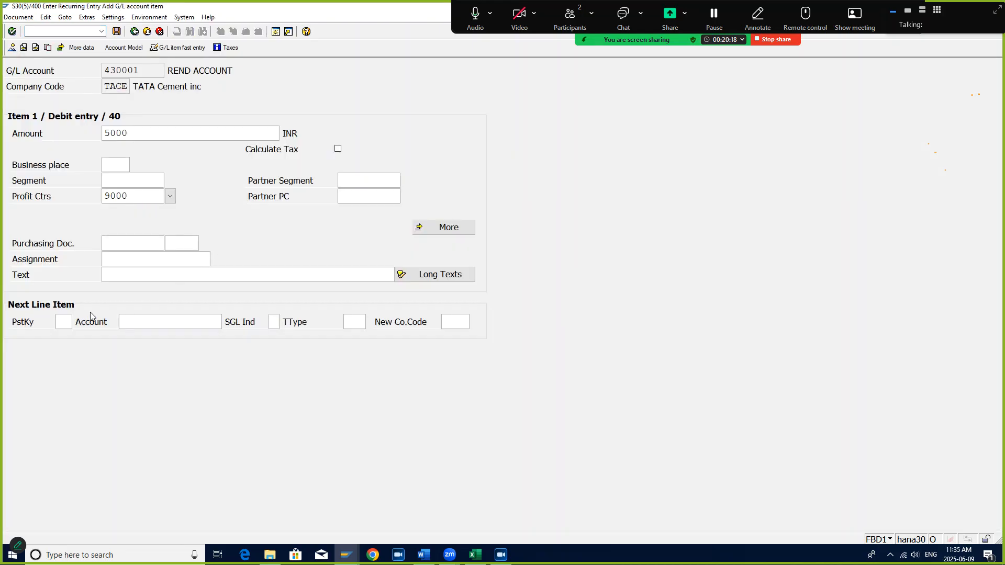
Set the next line item to posting key 50 with account 160001 copied from the Excel notes, and open that credit item.
{"action": "left_click", "coordinate": [64, 321]}
{"action": "type", "text": "50"}
{"action": "key", "text": "Tab"}
{"action": "key", "text": "alt+Tab"}
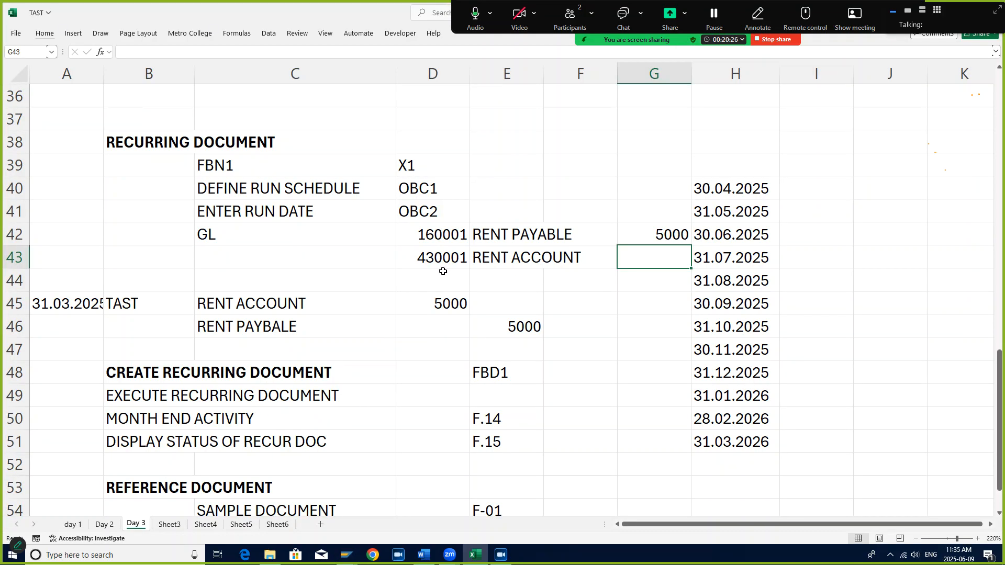
{"action": "left_click", "coordinate": [434, 234]}
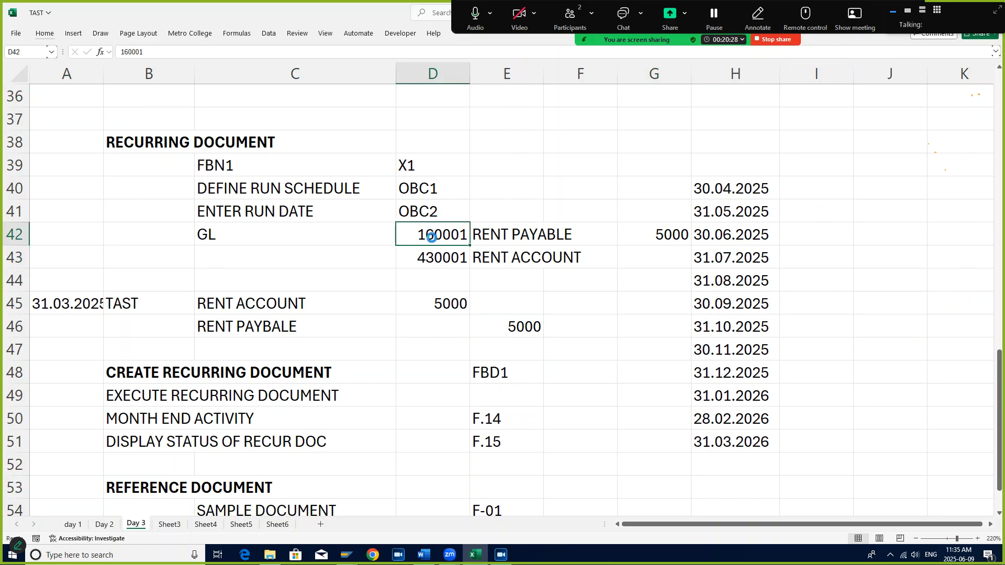
{"action": "key", "text": "ctrl+c"}
{"action": "key", "text": "alt+Tab"}
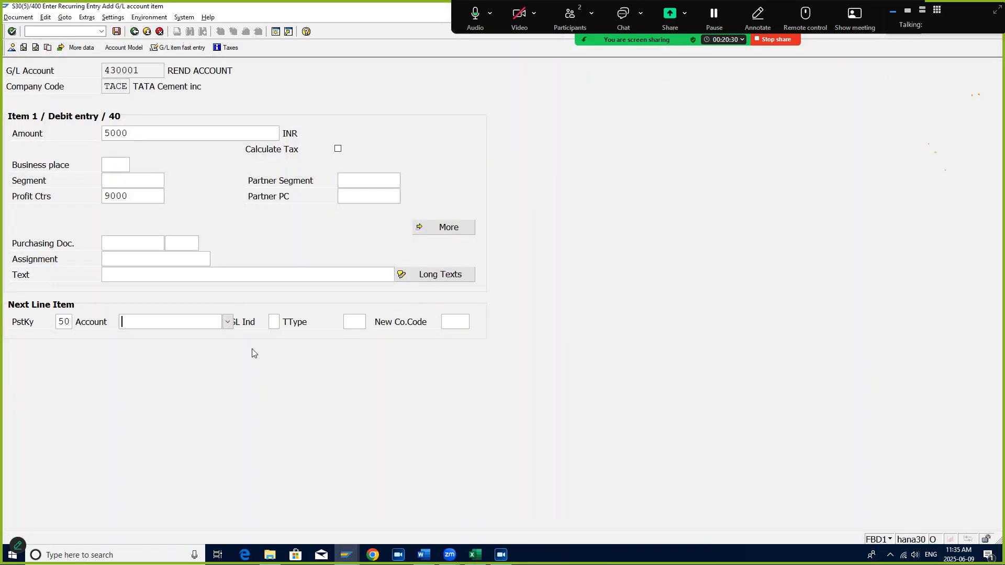
{"action": "key", "text": "ctrl+v"}
{"action": "key", "text": "alt+Tab"}
{"action": "key", "text": "alt+Tab"}
{"action": "key", "text": "Return"}
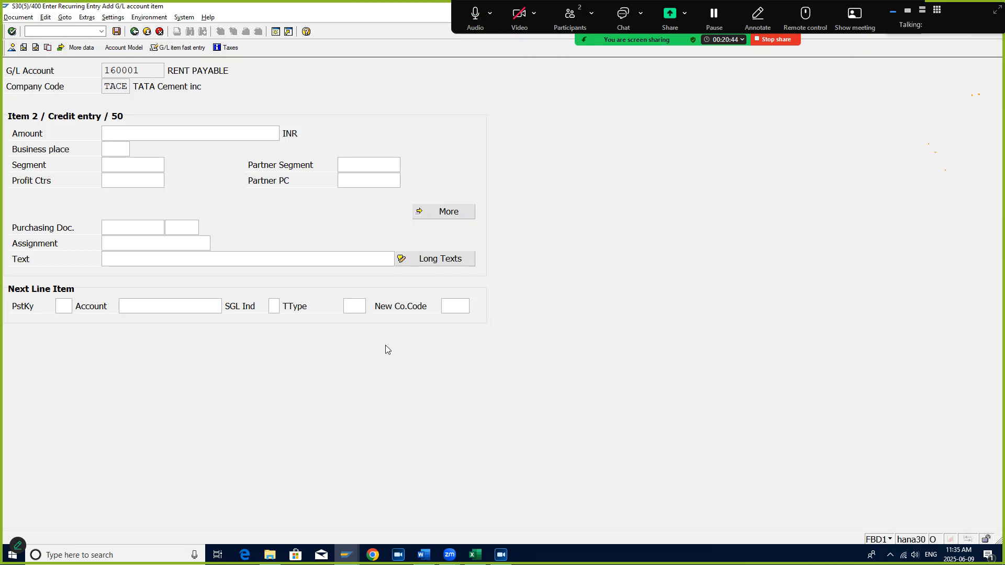
Enter * as the credit item's amount, display the document overview, and save the recurring entry.
{"action": "type", "text": "*"}
{"action": "left_click", "coordinate": [12, 48]}
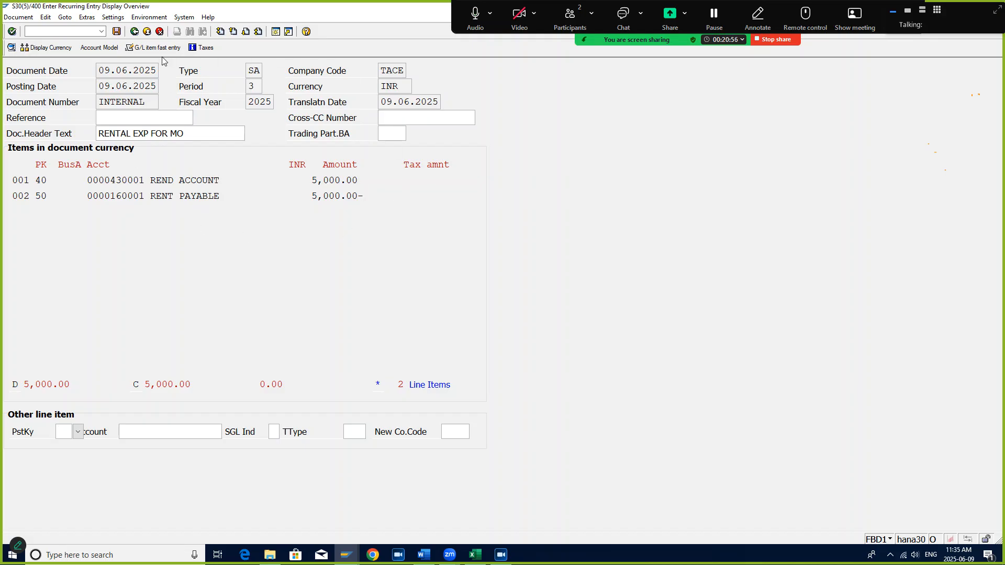
{"action": "left_click", "coordinate": [117, 32]}
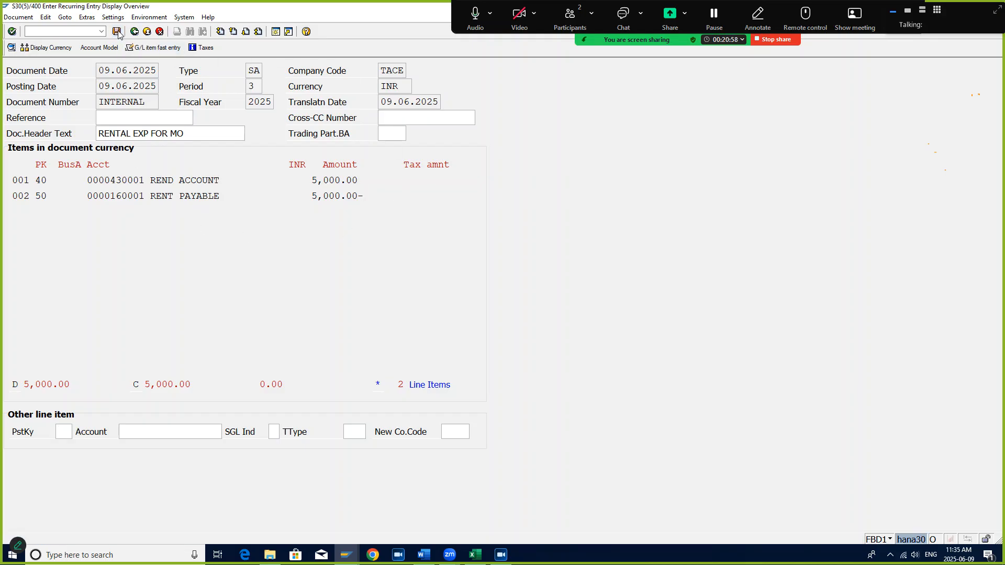
Open the long text of the document-stored message, highlight the document number in it, and close it.
{"action": "double_click", "coordinate": [44, 540]}
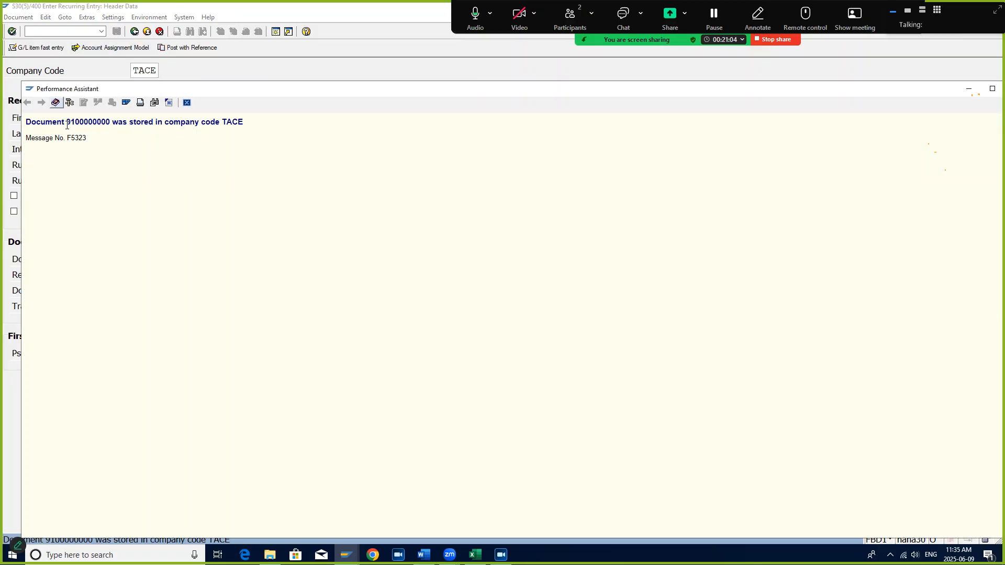
{"action": "left_click_drag", "start_coordinate": [67, 122], "coordinate": [109, 123]}
{"action": "left_click", "coordinate": [186, 103]}
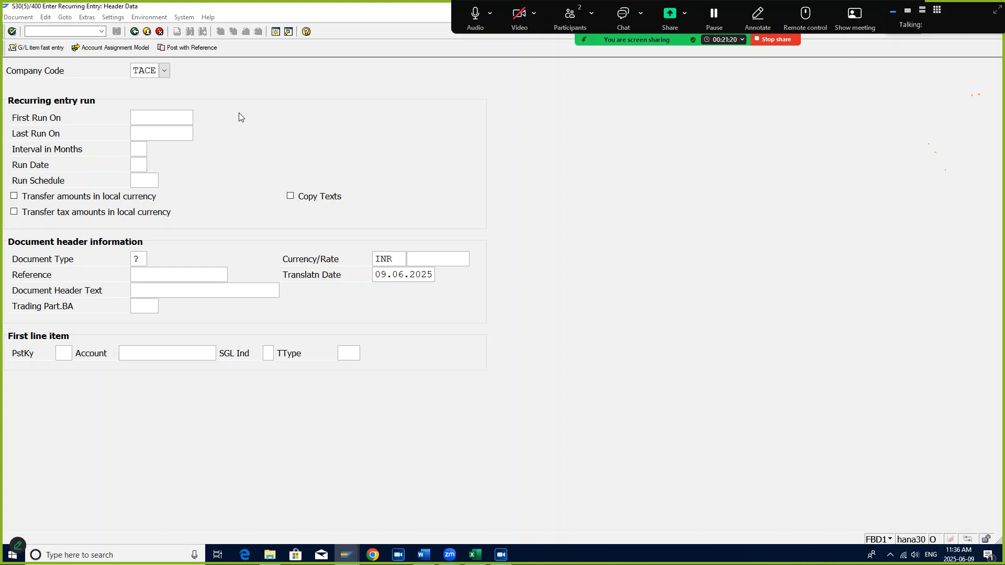
Change the company code for the new recurring entry to TAST.
{"action": "type", "text": "TS"}
{"action": "key", "text": "BackSpace"}
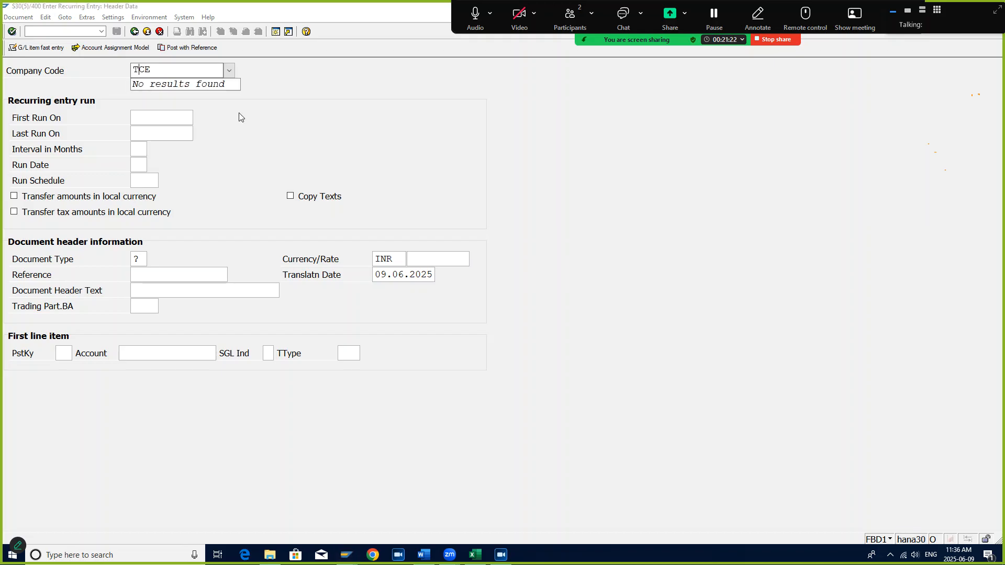
{"action": "type", "text": "AST"}
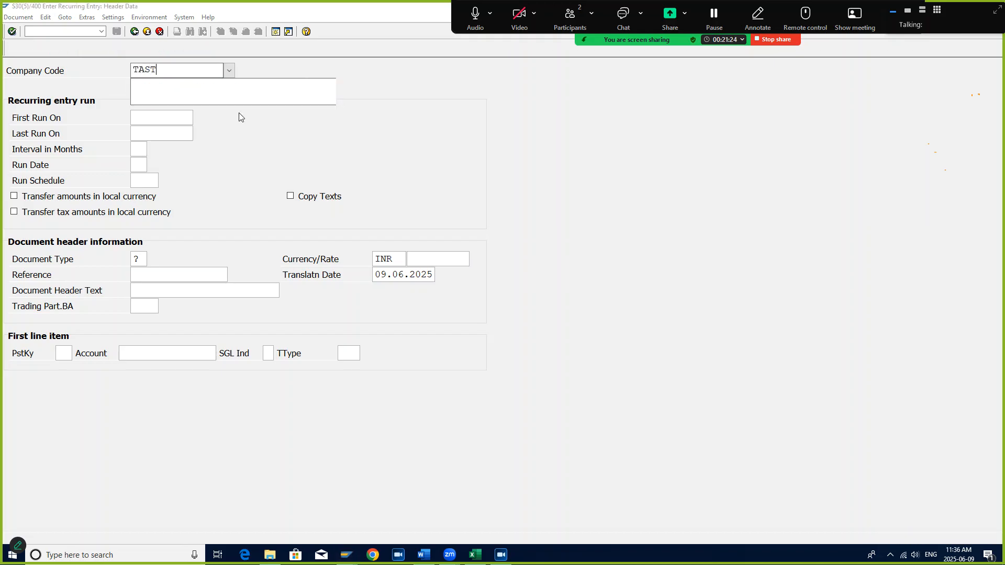
{"action": "key", "text": "Return"}
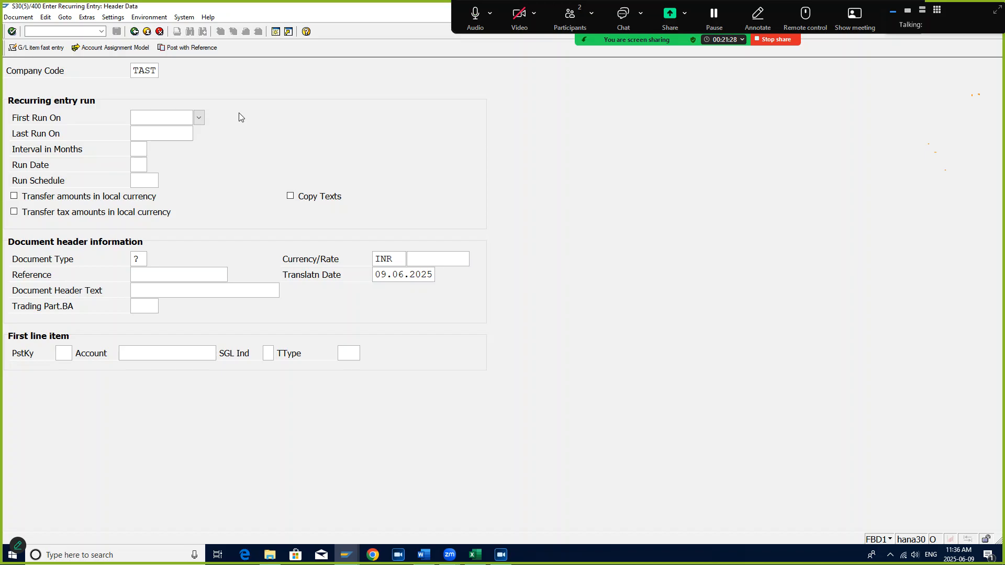
Set the recurring entry's first run to 30.04.2025 and its last run to 31.03.2026.
{"action": "type", "text": "31"}
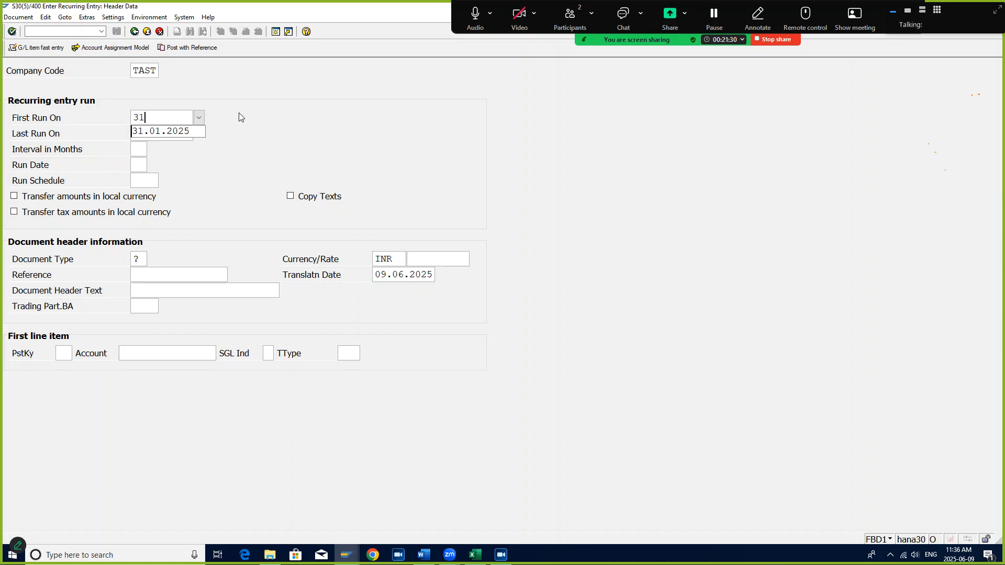
{"action": "type", "text": ".04.202"}
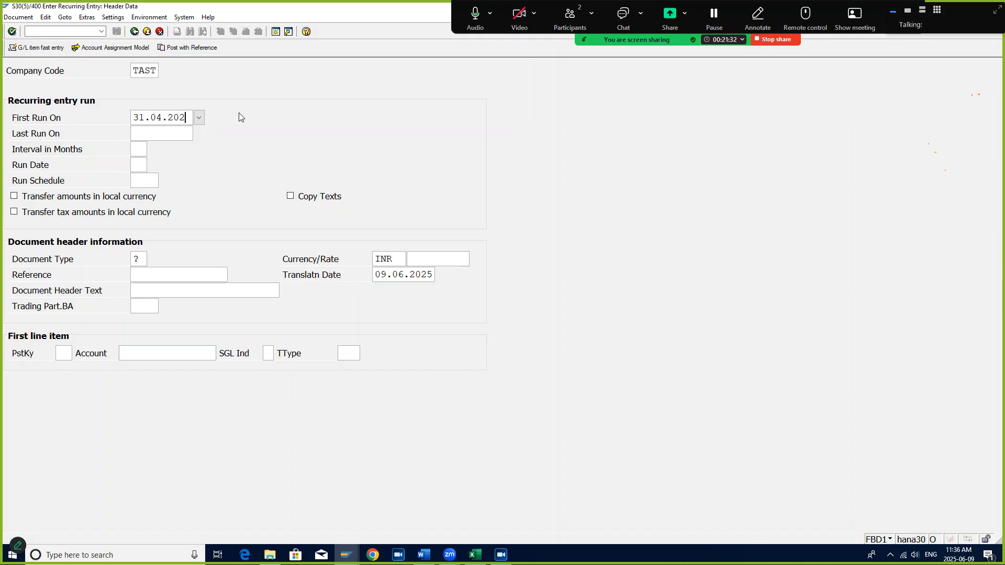
{"action": "type", "text": "5"}
{"action": "key", "text": "Tab"}
{"action": "key", "text": "shift+Tab"}
{"action": "type", "text": "0"}
{"action": "key", "text": "Tab"}
{"action": "type", "text": "31."}
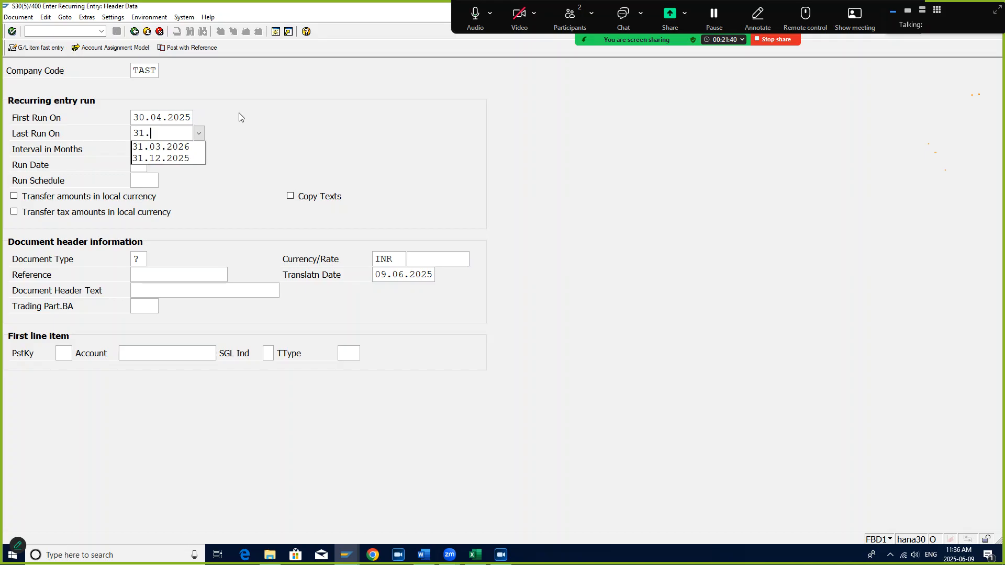
{"action": "type", "text": "03.2026"}
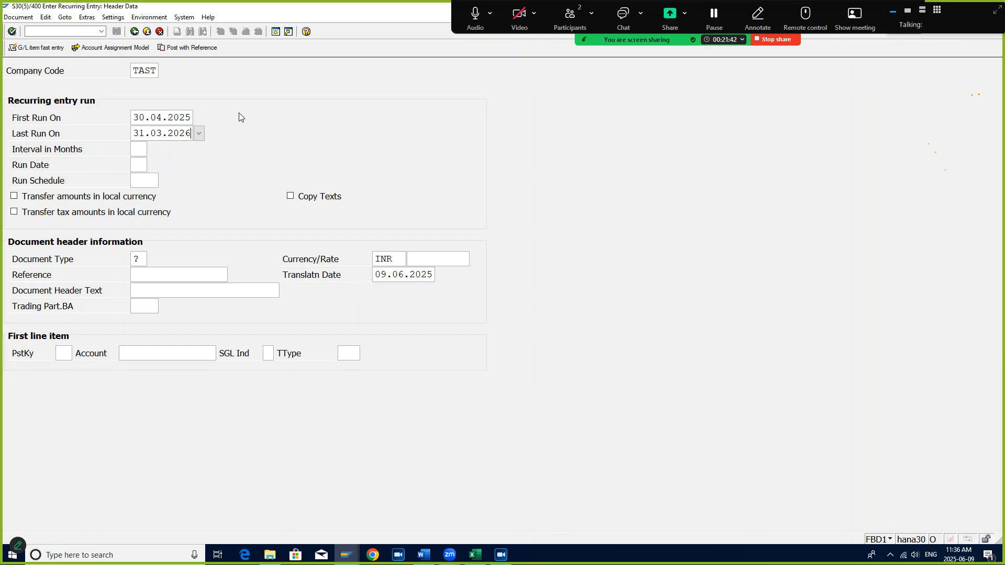
Choose run schedule TAST (RECURRING ENTRY FOR RENT) from the available run schedules.
{"action": "key", "text": "Tab"}
{"action": "key", "text": "Tab"}
{"action": "key", "text": "Tab"}
{"action": "key", "text": "ctrl+Tab"}
{"action": "key", "text": "F4"}
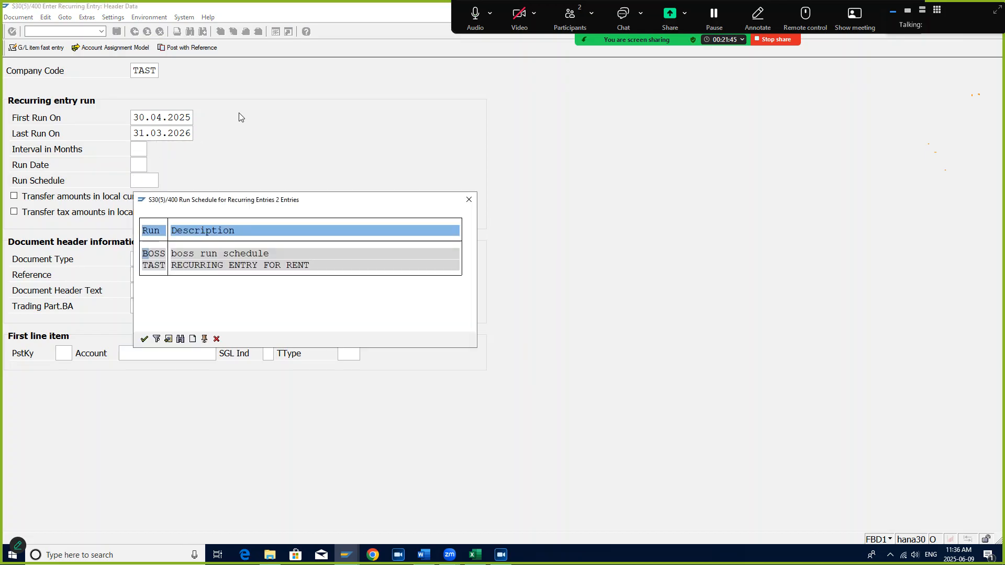
{"action": "double_click", "coordinate": [191, 264]}
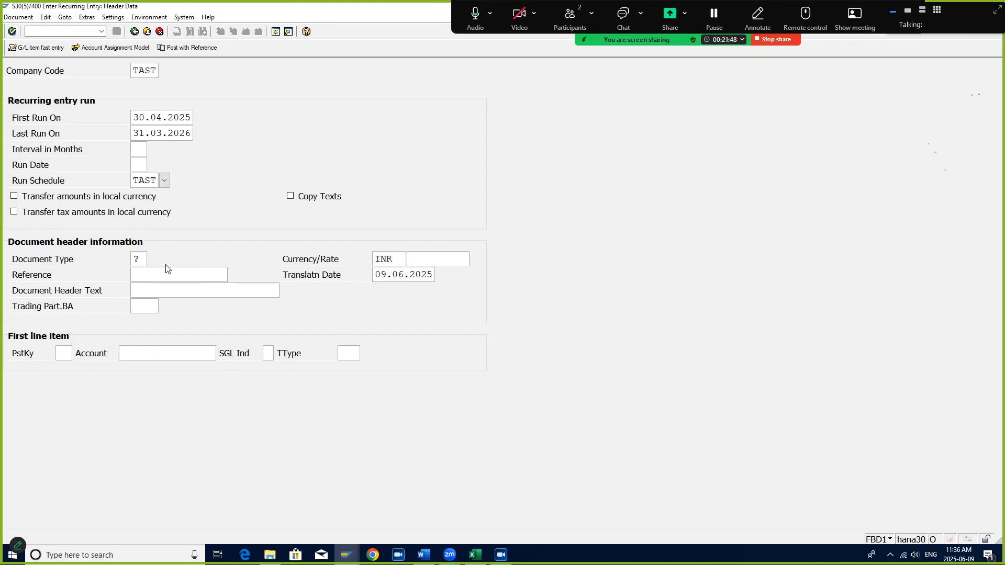
Set the document type to SA and enable the transfer of amounts in local currency.
{"action": "left_click_drag", "start_coordinate": [144, 258], "coordinate": [89, 257]}
{"action": "type", "text": "SA"}
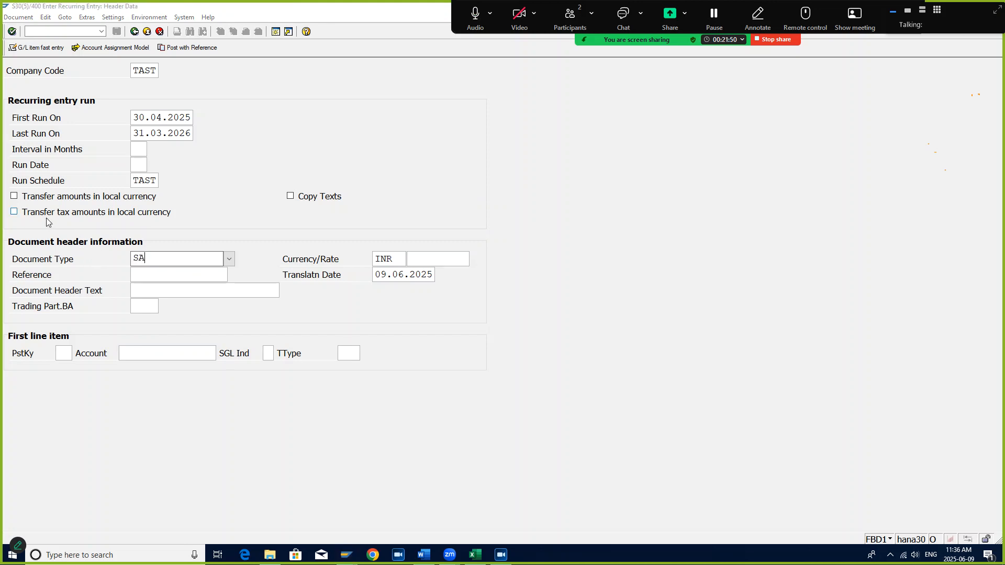
{"action": "left_click", "coordinate": [15, 197]}
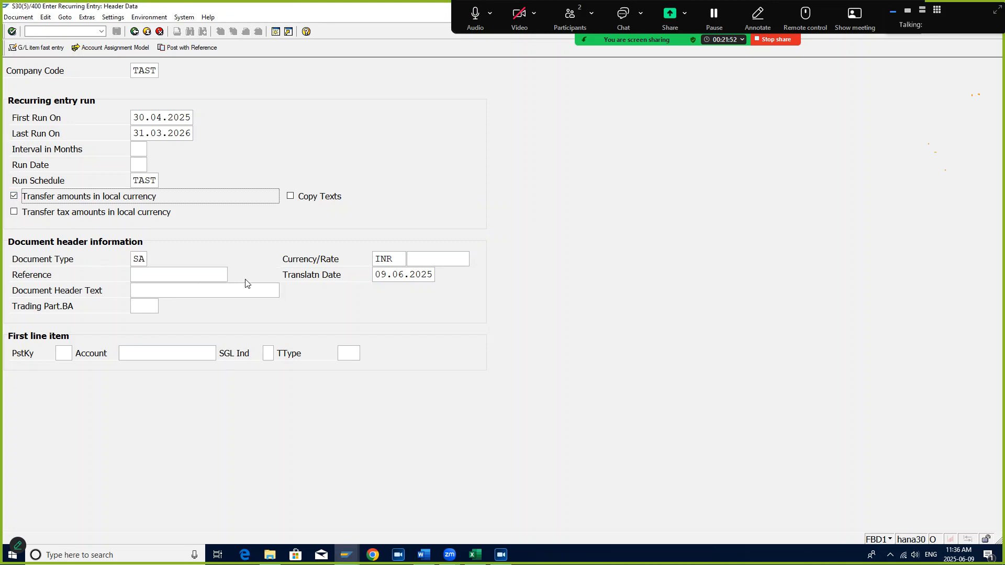
Enter posting key 40 with account 430001 as the first line item and open that debit item.
{"action": "left_click", "coordinate": [60, 359]}
{"action": "type", "text": "40"}
{"action": "key", "text": "Tab"}
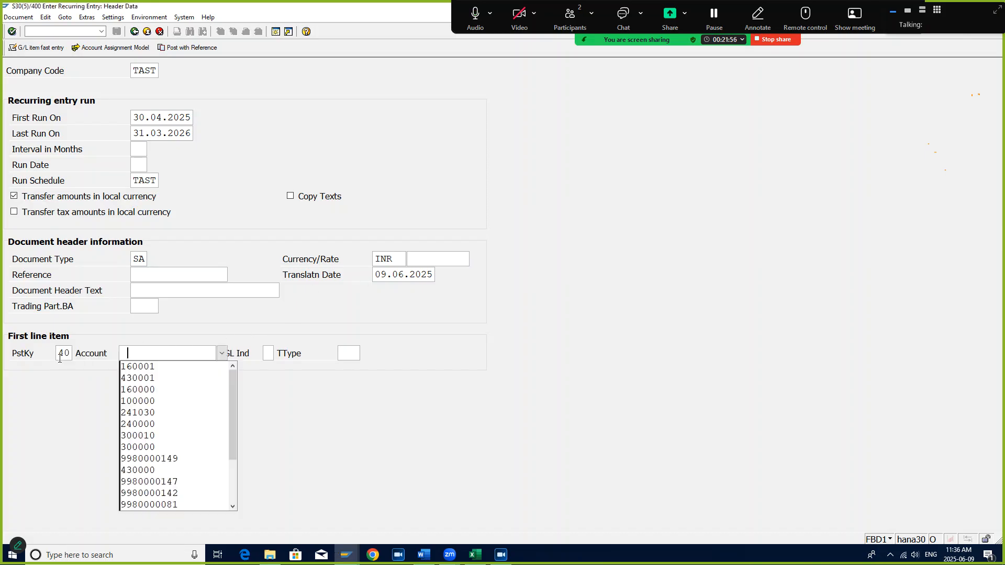
{"action": "key", "text": "Down"}
{"action": "key", "text": "Down"}
{"action": "key", "text": "Return"}
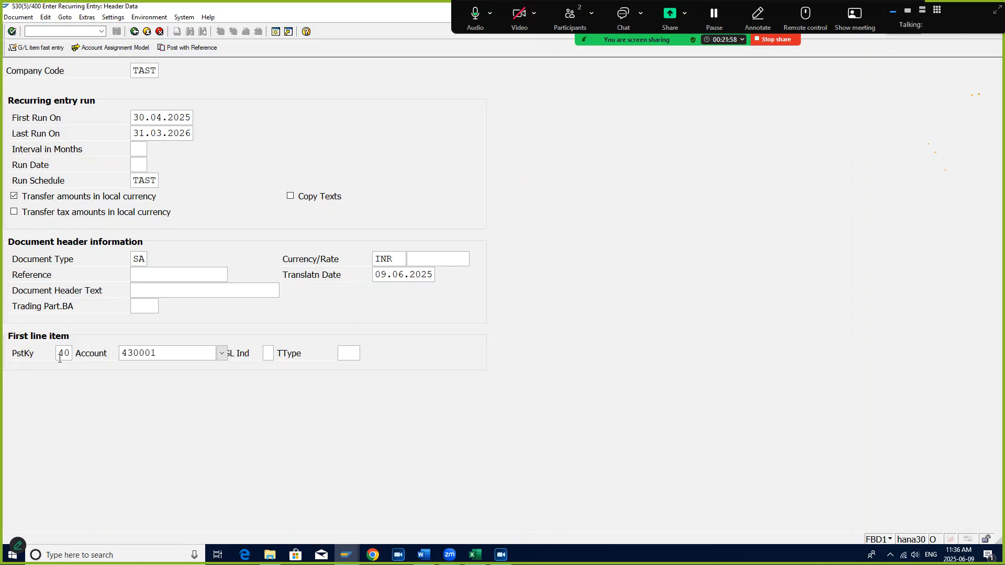
{"action": "key", "text": "Return"}
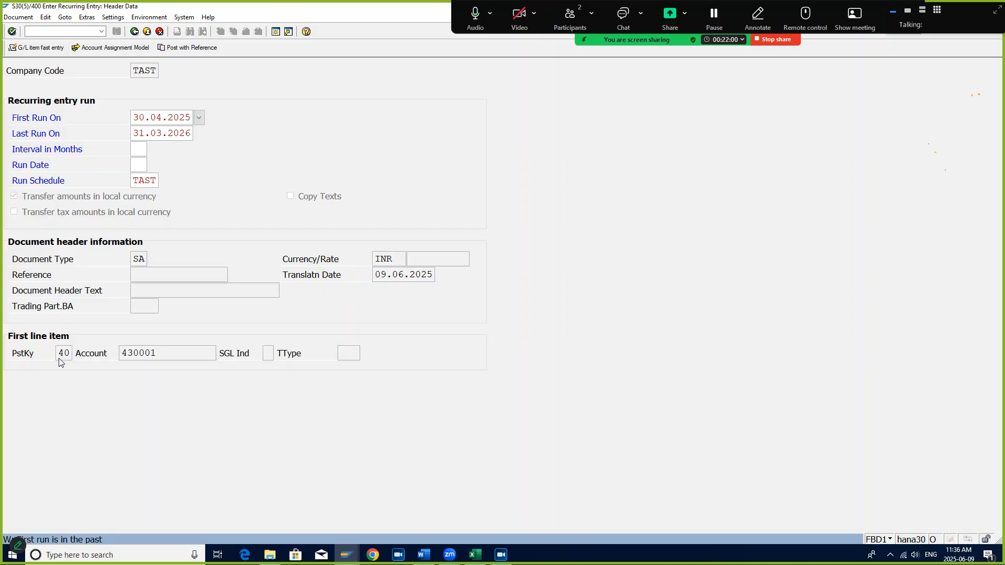
{"action": "key", "text": "Return"}
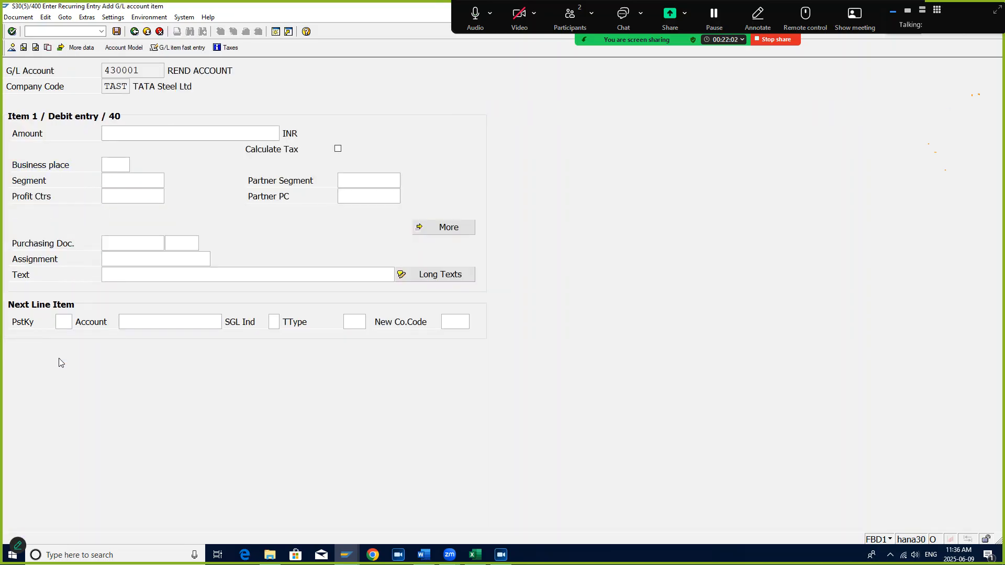
Enter an amount of 5000 and profit center 9000 for the debit item.
{"action": "type", "text": "5000"}
{"action": "key", "text": "Tab"}
{"action": "key", "text": "Tab"}
{"action": "key", "text": "Tab"}
{"action": "key", "text": "Tab"}
{"action": "key", "text": "Tab"}
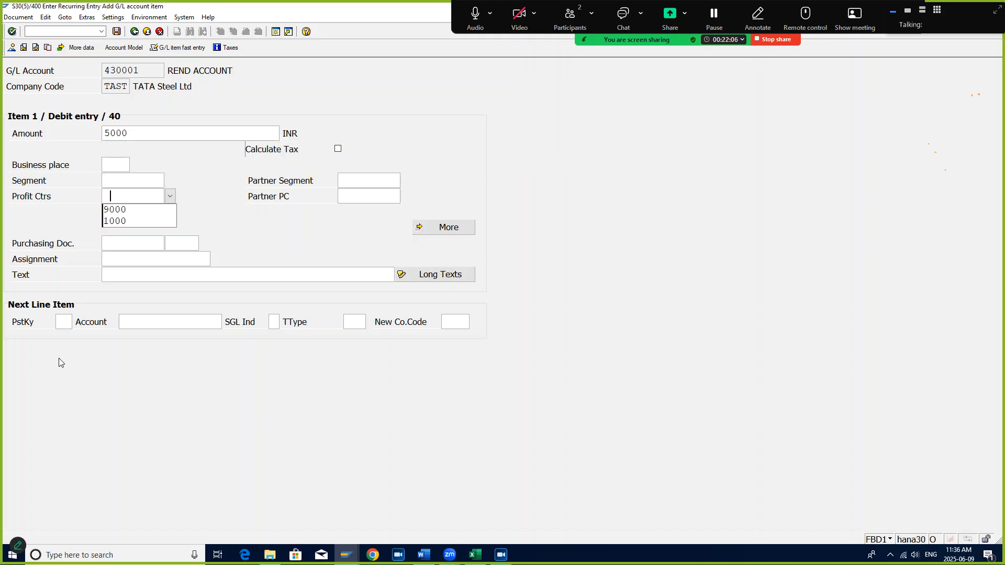
{"action": "key", "text": "Down"}
{"action": "key", "text": "Return"}
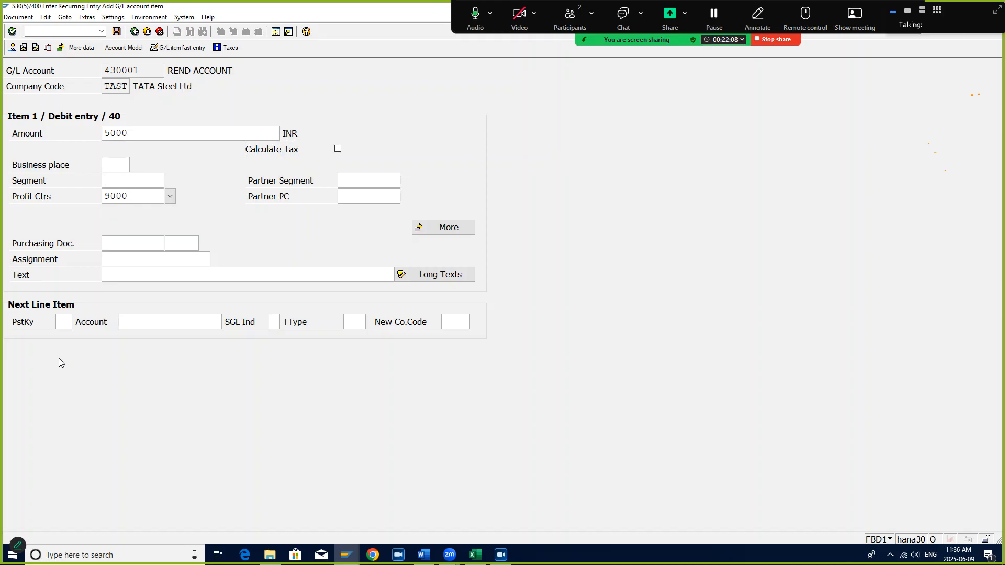
Set the next line item to posting key 50 with account 160001 and open that credit item.
{"action": "left_click", "coordinate": [66, 320]}
{"action": "type", "text": "50"}
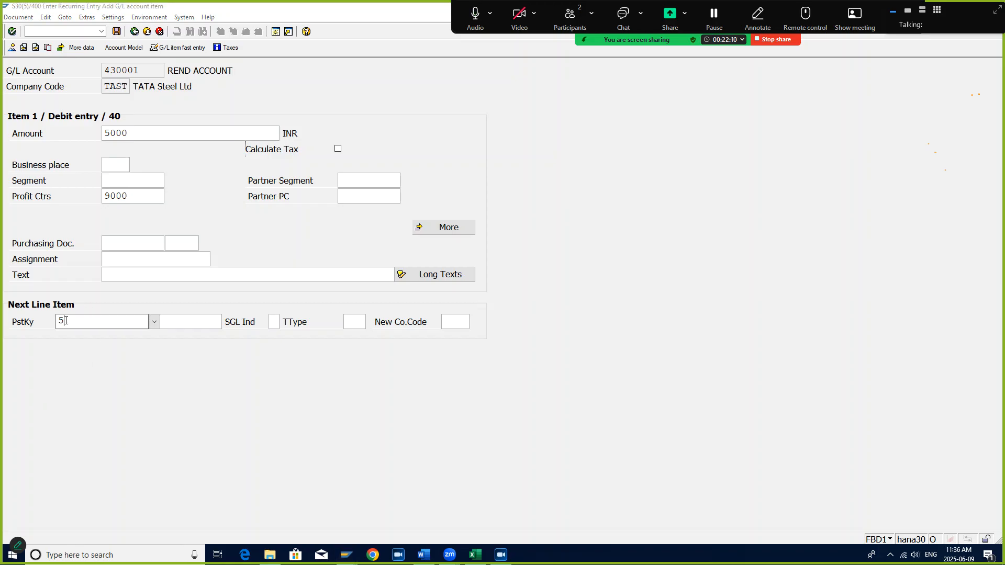
{"action": "key", "text": "Tab"}
{"action": "key", "text": "Down"}
{"action": "key", "text": "Down"}
{"action": "key", "text": "Down"}
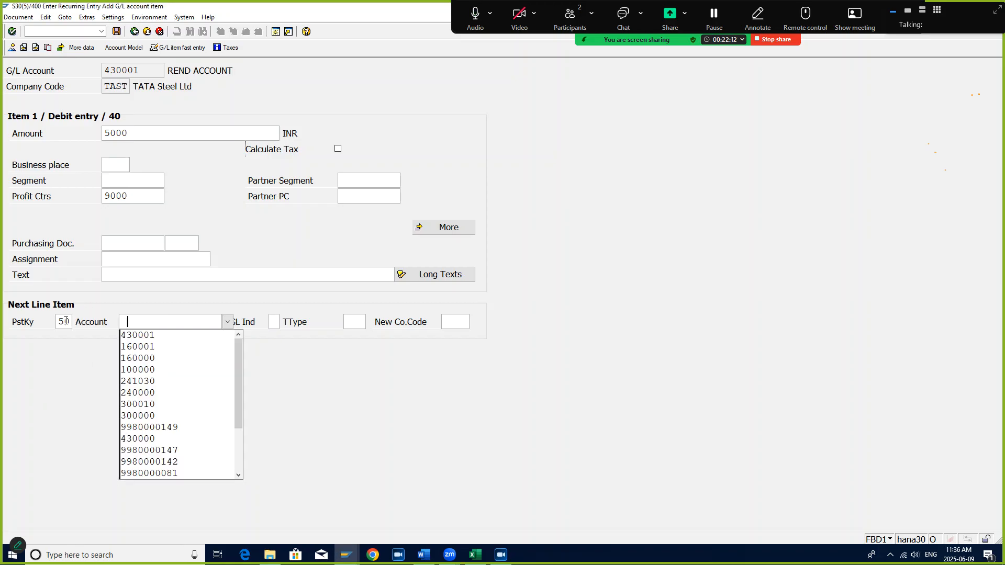
{"action": "key", "text": "Return"}
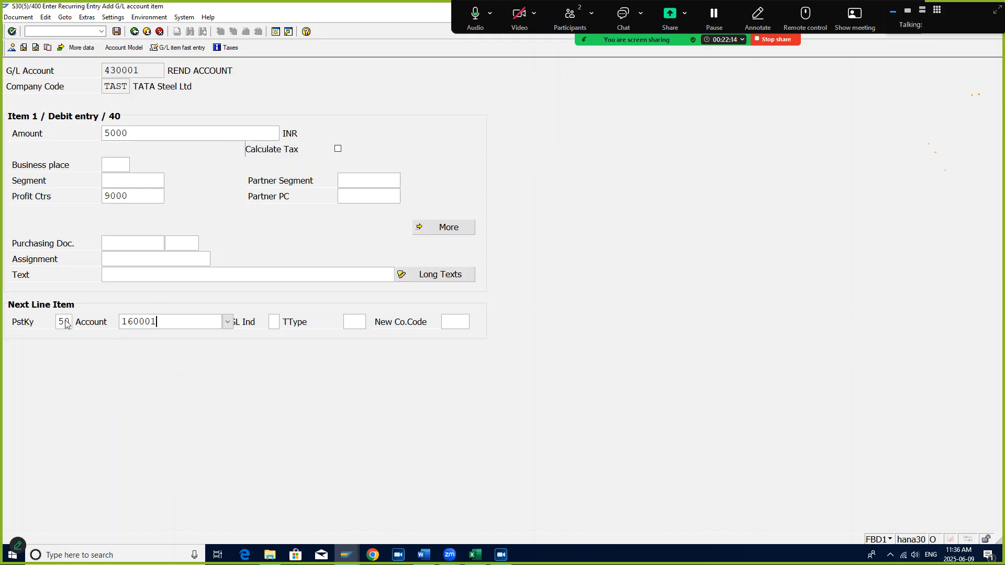
{"action": "key", "text": "Return"}
Enter an amount of 5000 for the credit item and display the document overview.
{"action": "type", "text": "5000"}
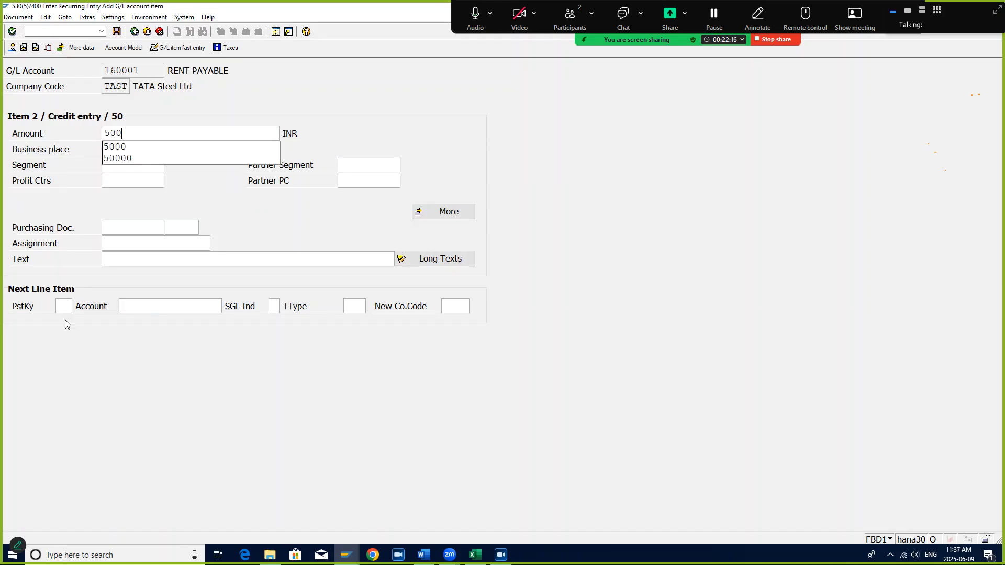
{"action": "key", "text": "Return"}
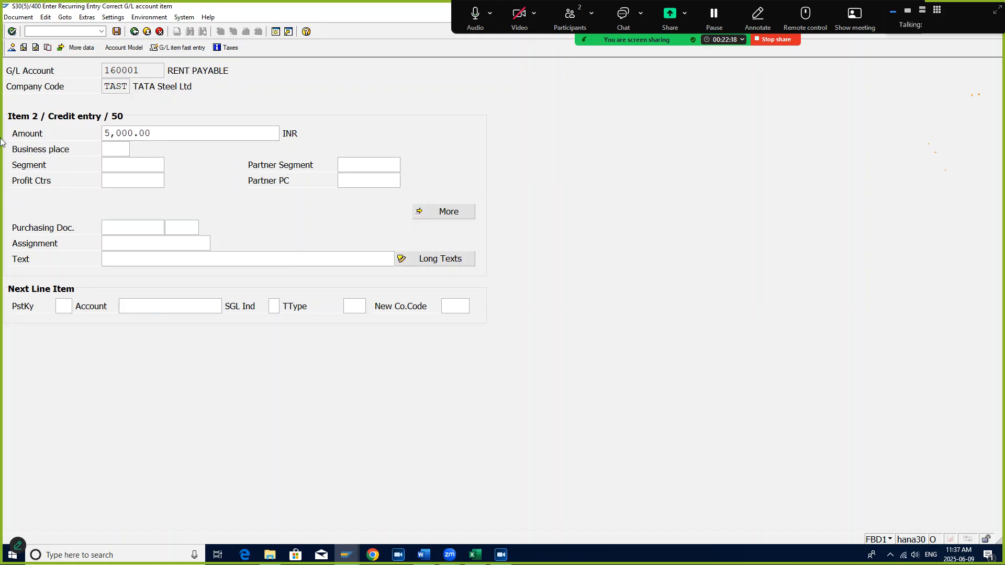
{"action": "left_click", "coordinate": [12, 50]}
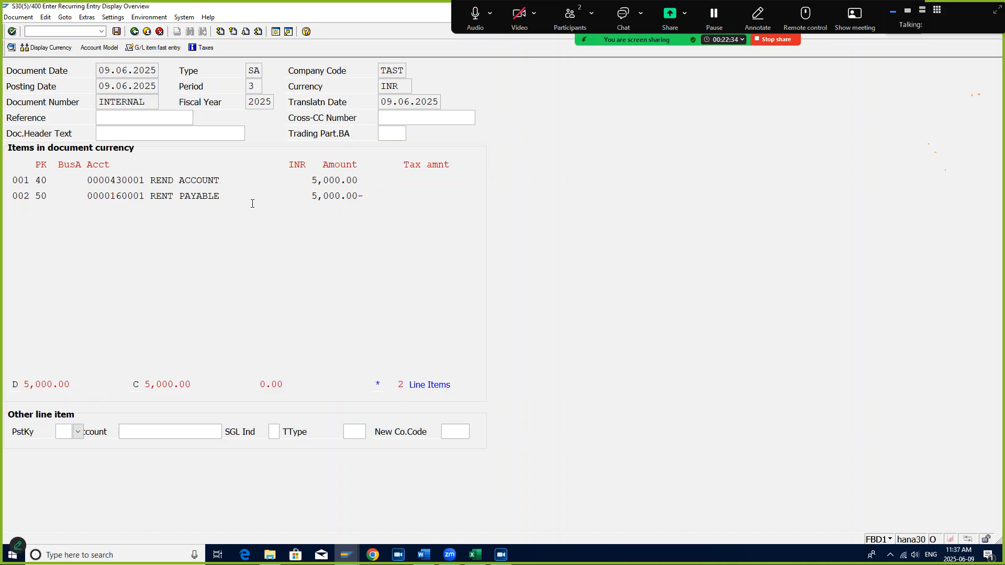
Save the recurring entry, then view and close the long text of the resulting status message.
{"action": "left_click", "coordinate": [118, 31]}
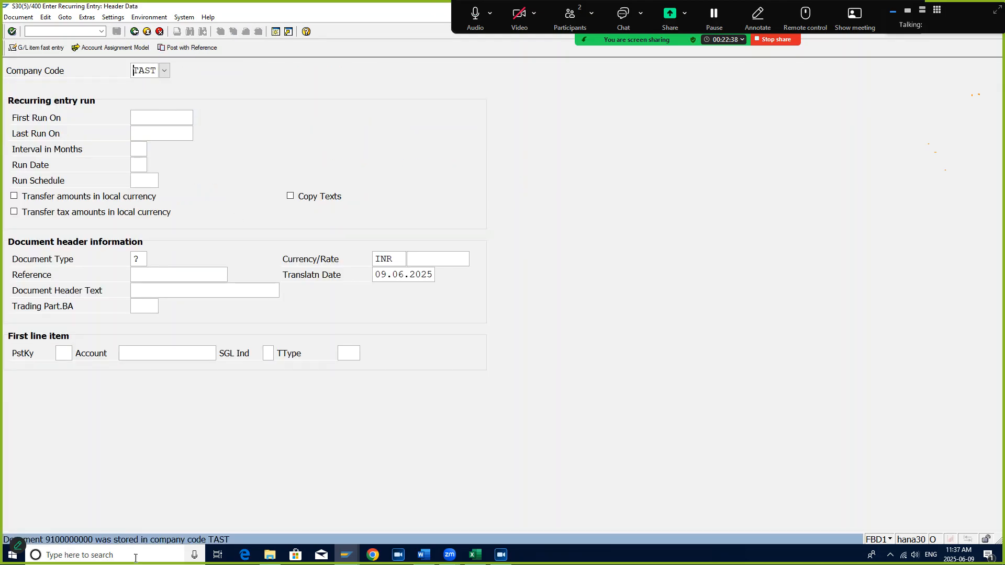
{"action": "double_click", "coordinate": [55, 540]}
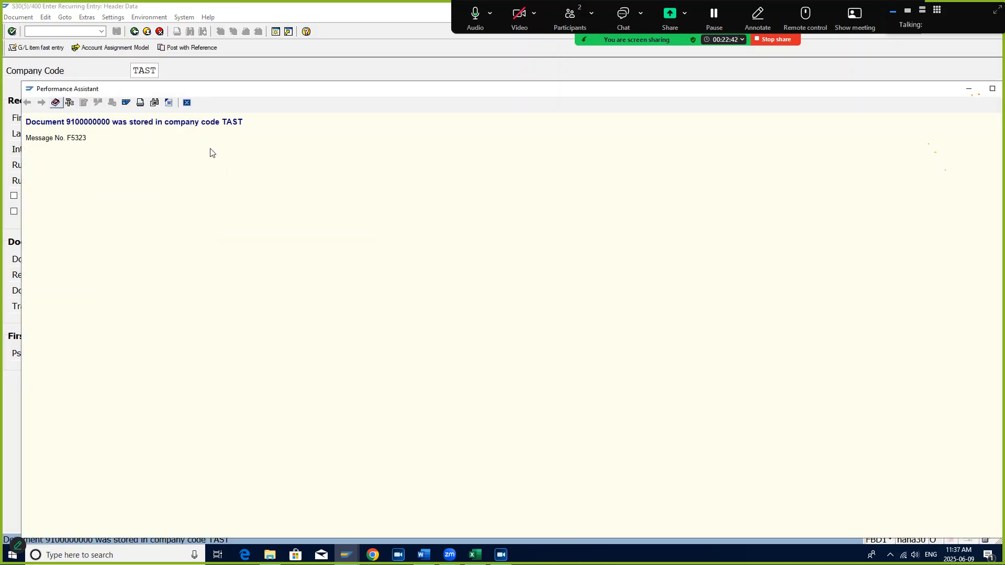
{"action": "left_click", "coordinate": [187, 102]}
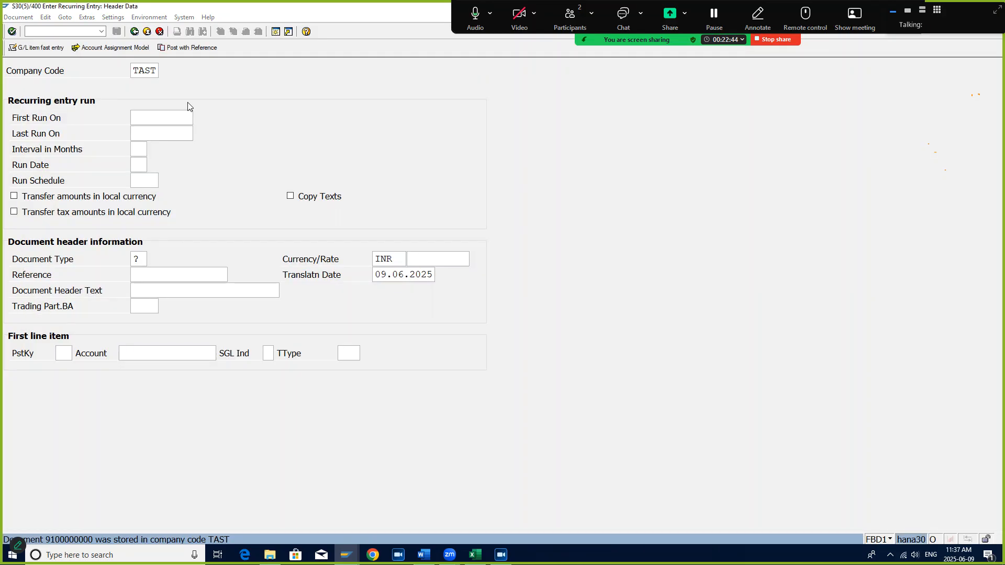
Switch to the Excel notes and highlight the DISPLAY STATUS OF RECUR DOC row with transaction code F.15.
{"action": "key", "text": "alt+Tab"}
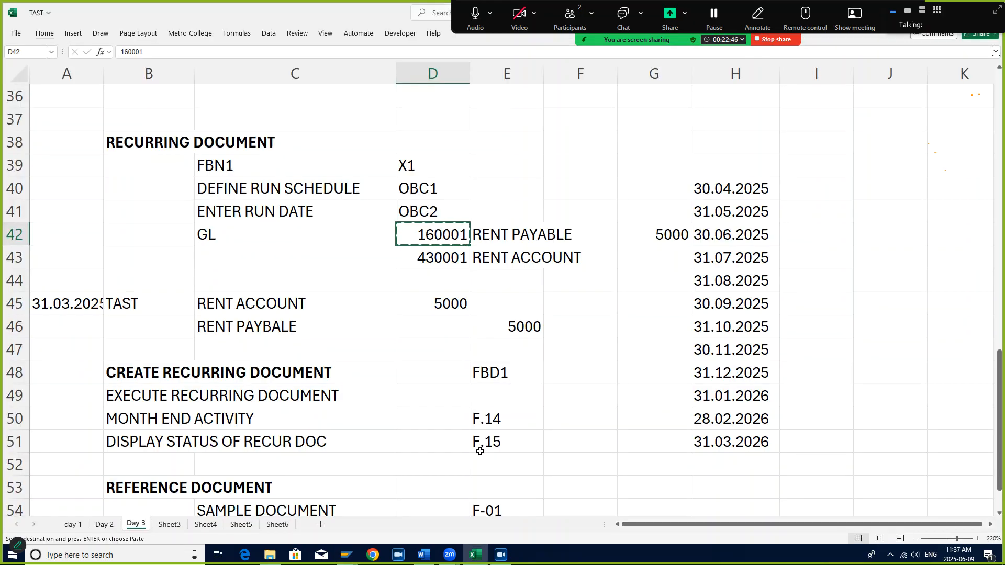
{"action": "scroll", "coordinate": [530, 374], "scroll_direction": "down", "scroll_amount": 2}
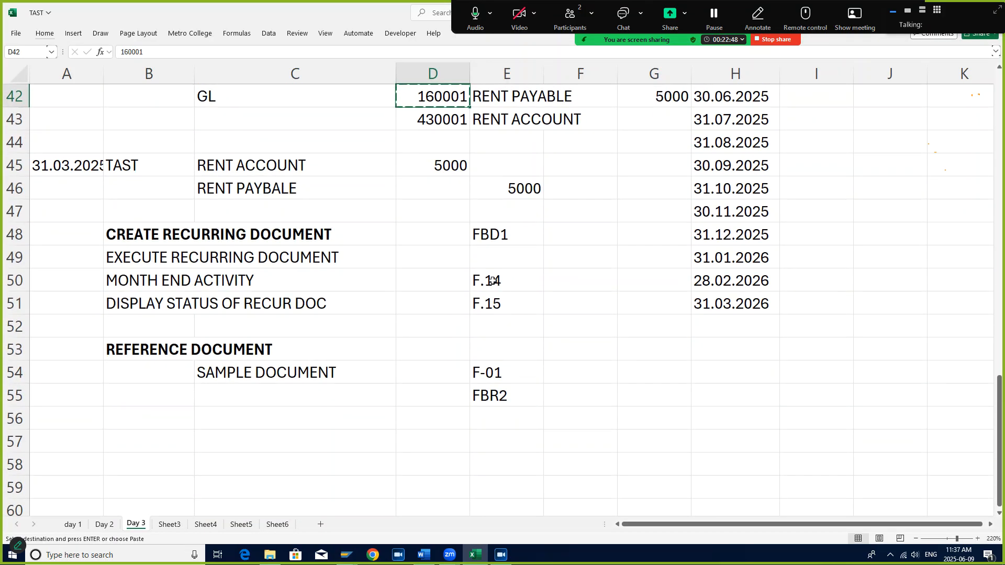
{"action": "left_click", "coordinate": [485, 234]}
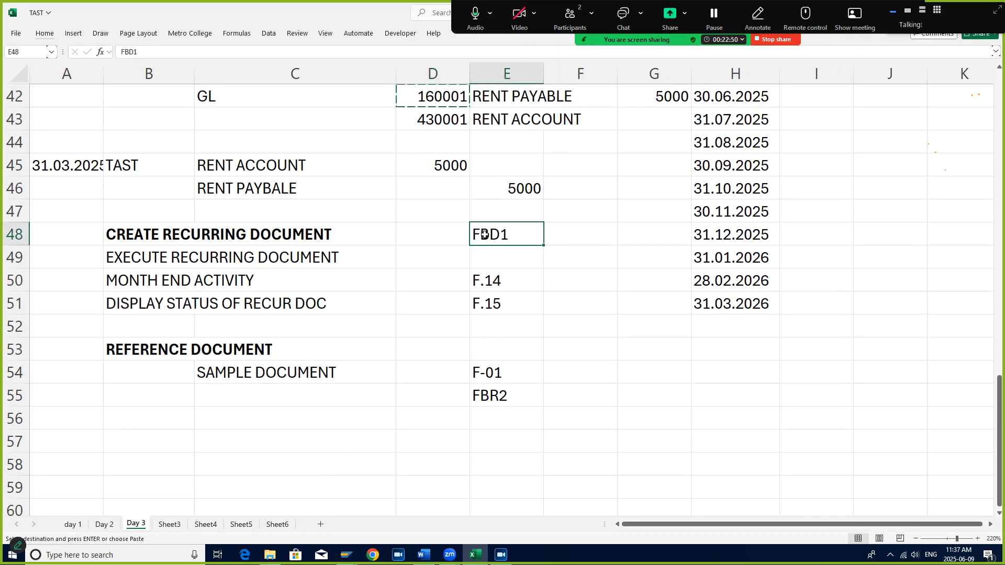
{"action": "left_click", "coordinate": [110, 303]}
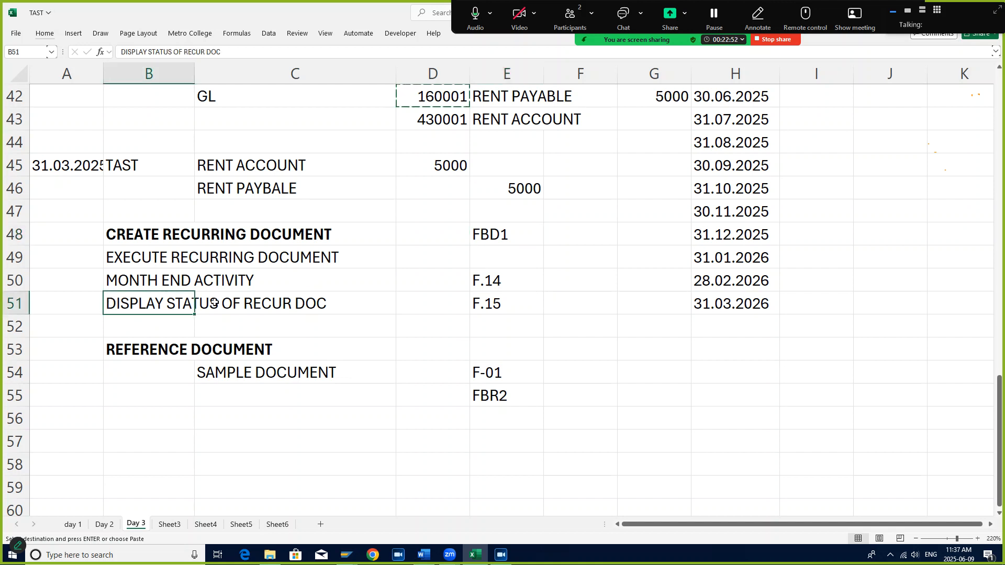
{"action": "left_click_drag", "start_coordinate": [214, 303], "coordinate": [509, 317]}
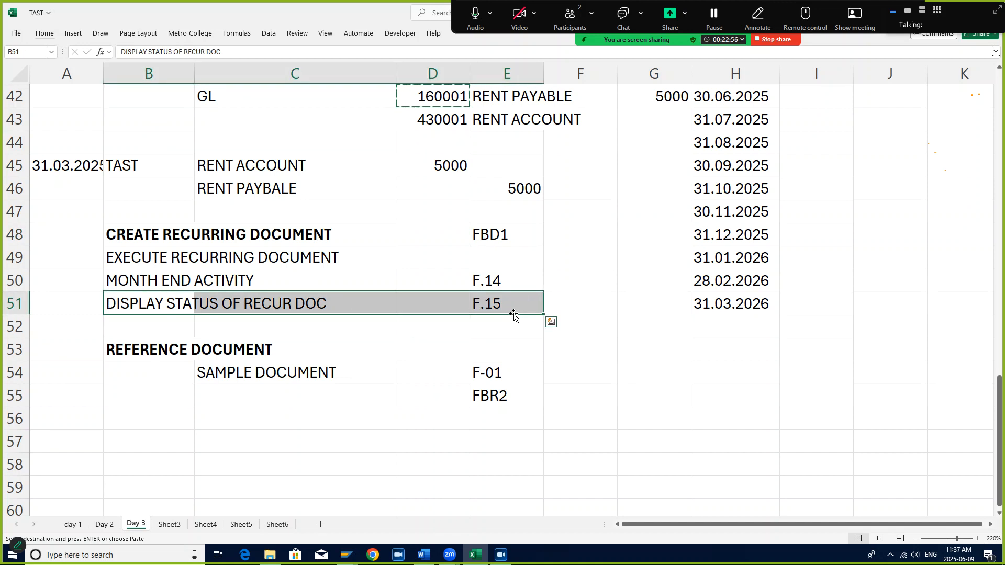
Return to SAP and start transaction F.15 using /NF.15.
{"action": "key", "text": "alt+Tab"}
{"action": "left_click", "coordinate": [53, 31]}
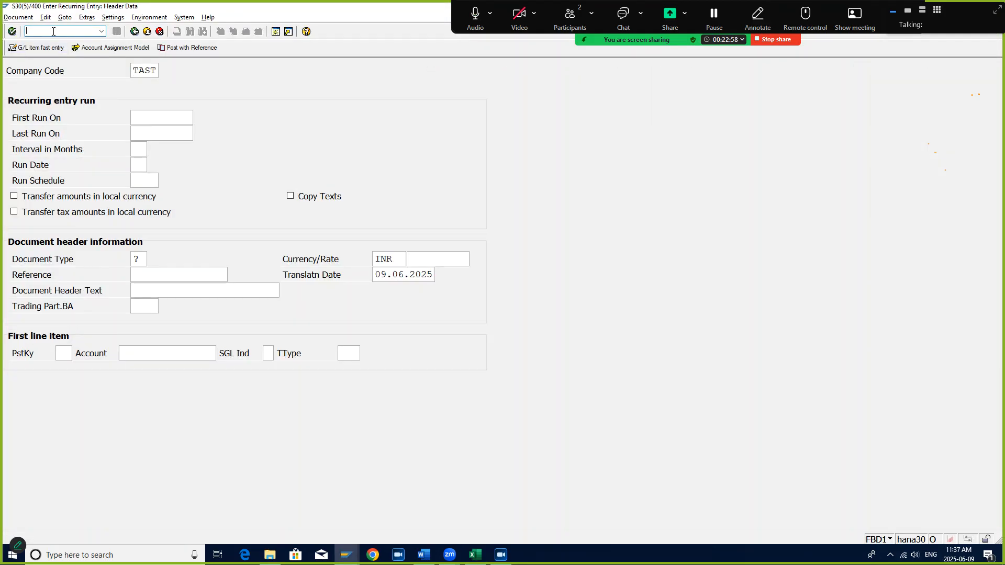
{"action": "type", "text": "/NF.15"}
{"action": "key", "text": "Return"}
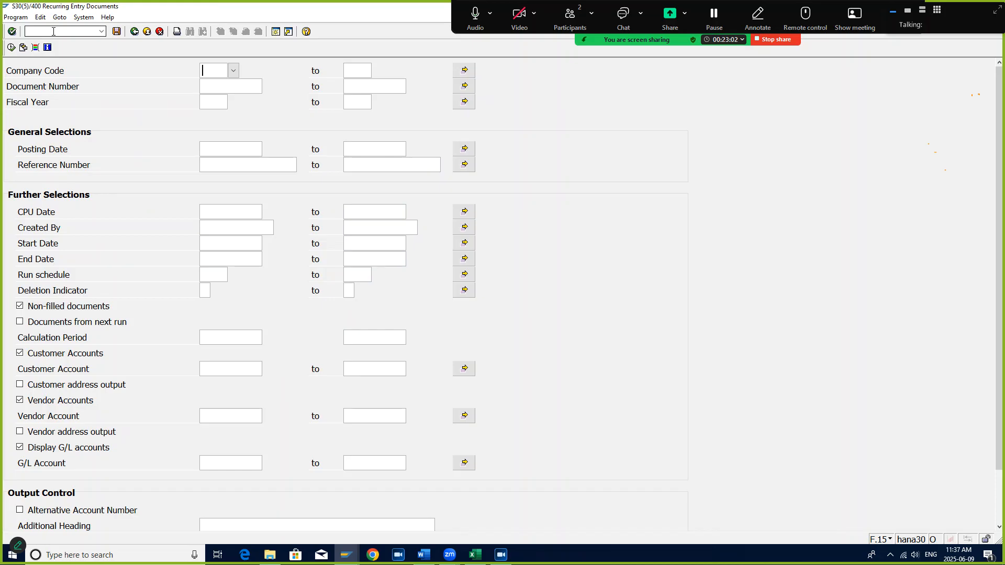
Limit the recurring entry documents report to company code TAST.
{"action": "type", "text": "TAST"}
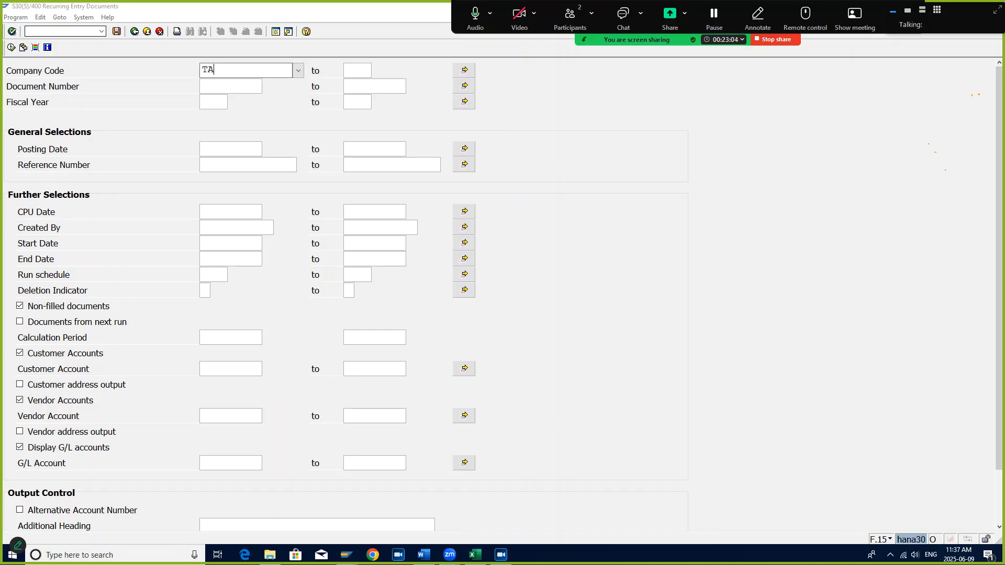
{"action": "key", "text": "Tab"}
{"action": "key", "text": "Tab"}
{"action": "key", "text": "Tab"}
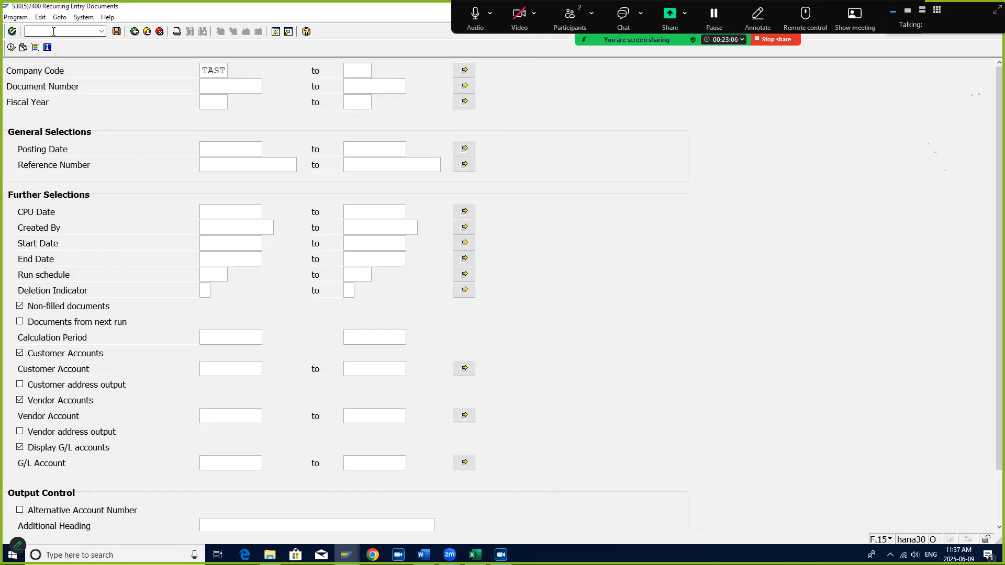
{"action": "type", "text": "160001"}
{"action": "key", "text": "BackSpace"}
{"action": "key", "text": "BackSpace"}
{"action": "key", "text": "BackSpace"}
{"action": "key", "text": "BackSpace"}
{"action": "key", "text": "BackSpace"}
{"action": "key", "text": "BackSpace"}
{"action": "key", "text": "Down"}
{"action": "key", "text": "Down"}
{"action": "key", "text": "Return"}
{"action": "key", "text": "Tab"}
{"action": "key", "text": "Tab"}
{"action": "type", "text": "2025"}
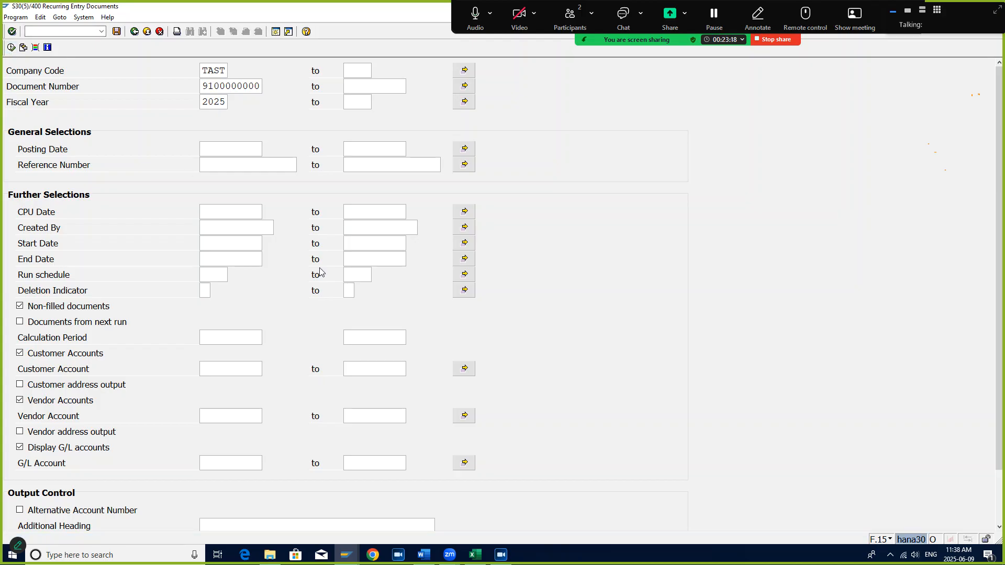
{"action": "key", "text": "F8"}
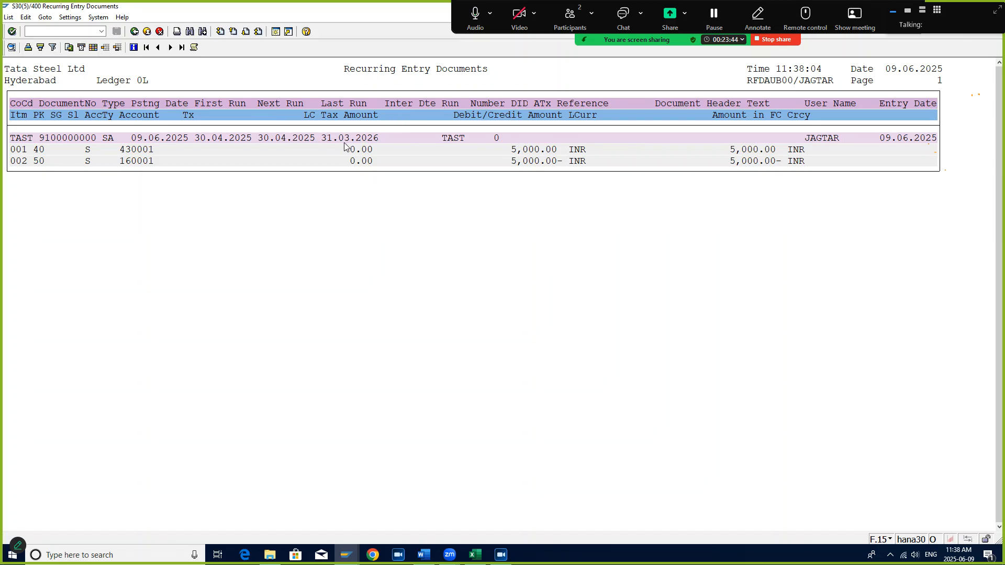
Open a new SAP session, and highlight the MONTH END ACTIVITY row with F.14 in the Excel notes before returning to SAP.
{"action": "left_click", "coordinate": [276, 33]}
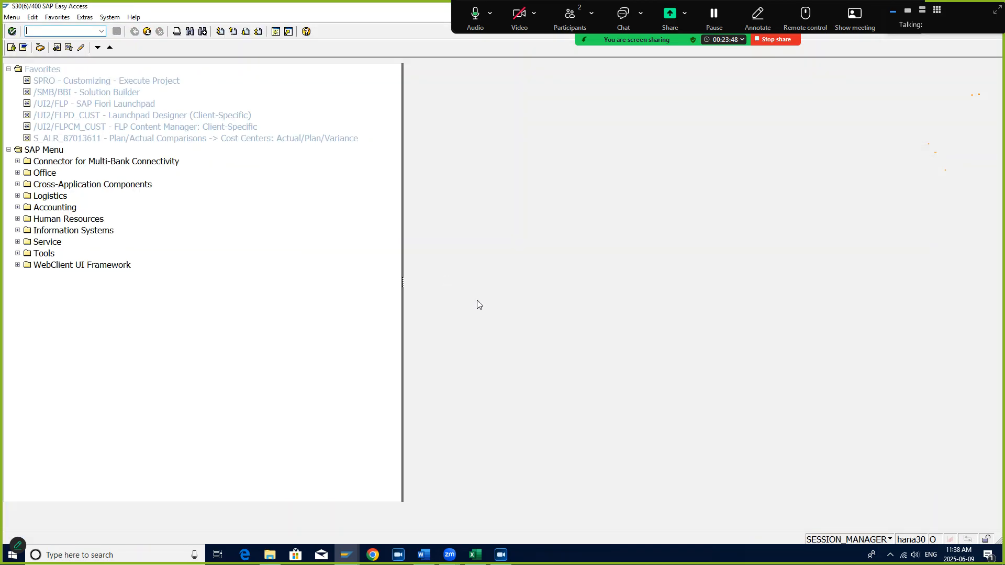
{"action": "key", "text": "alt+Tab"}
{"action": "key", "text": "alt+Tab"}
{"action": "key", "text": "Tab"}
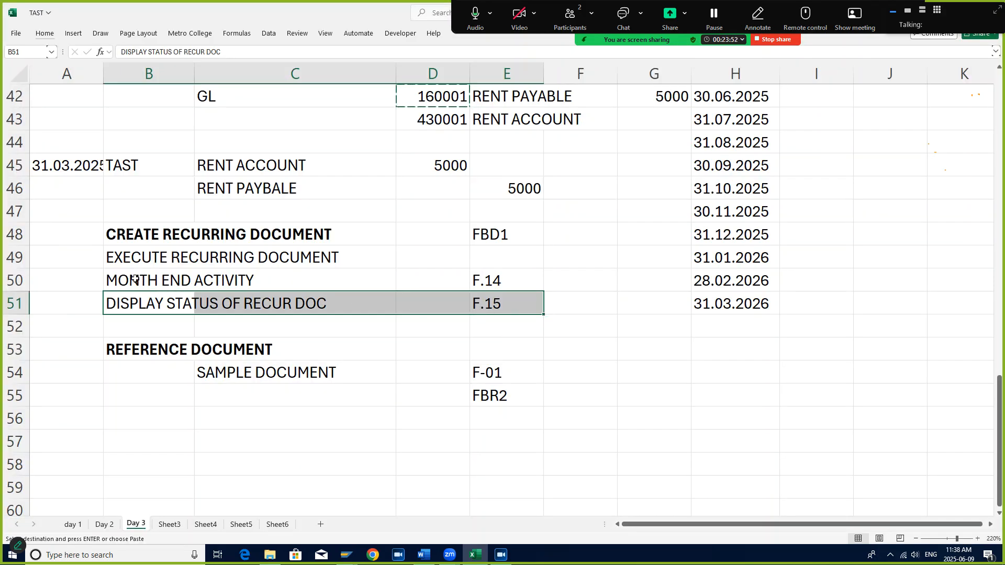
{"action": "left_click_drag", "start_coordinate": [113, 277], "coordinate": [475, 274]}
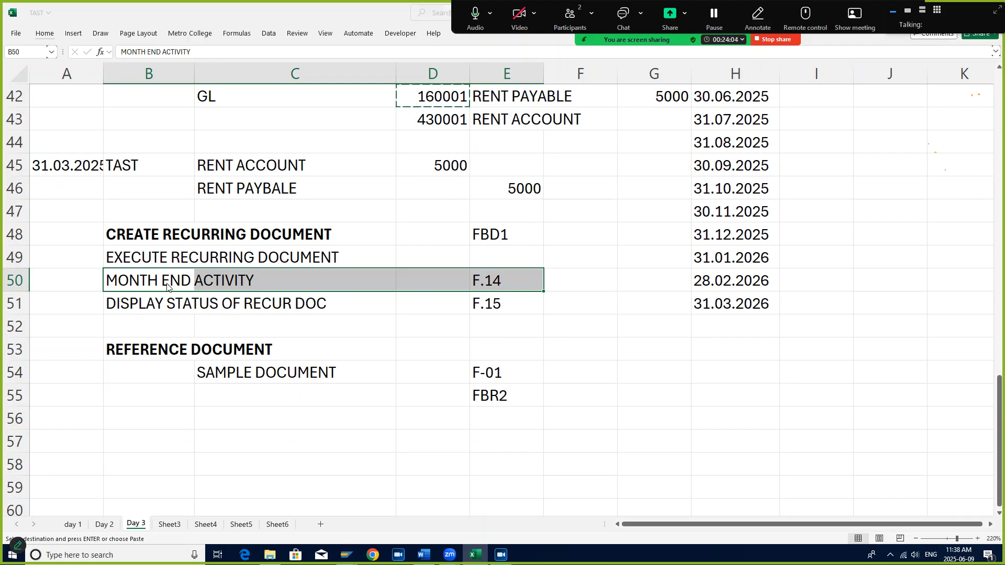
{"action": "key", "text": "alt+Tab"}
{"action": "key", "text": "alt+Tab"}
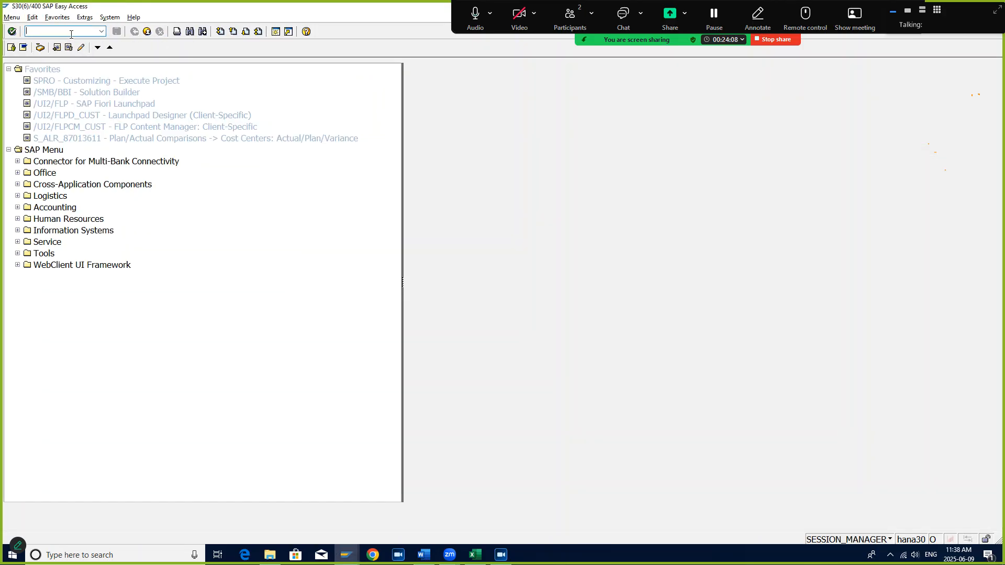
{"action": "type", "text": "F.14"}
{"action": "key", "text": "Return"}
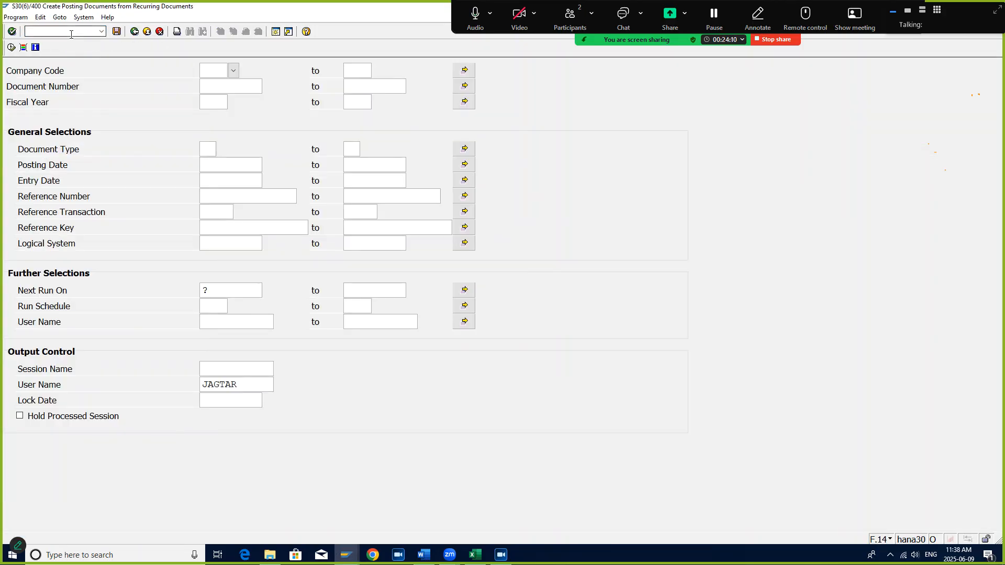
{"action": "left_click", "coordinate": [134, 31]}
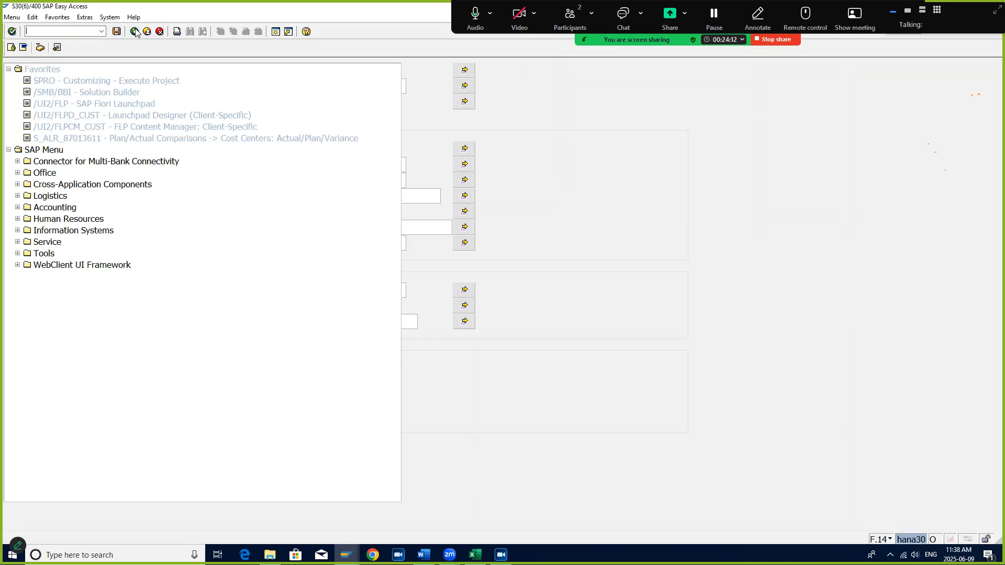
Expand Accounting, Financial Accounting, General Ledger and Document Entry in the SAP tree to show the Reference Documents transactions.
{"action": "left_click", "coordinate": [18, 208]}
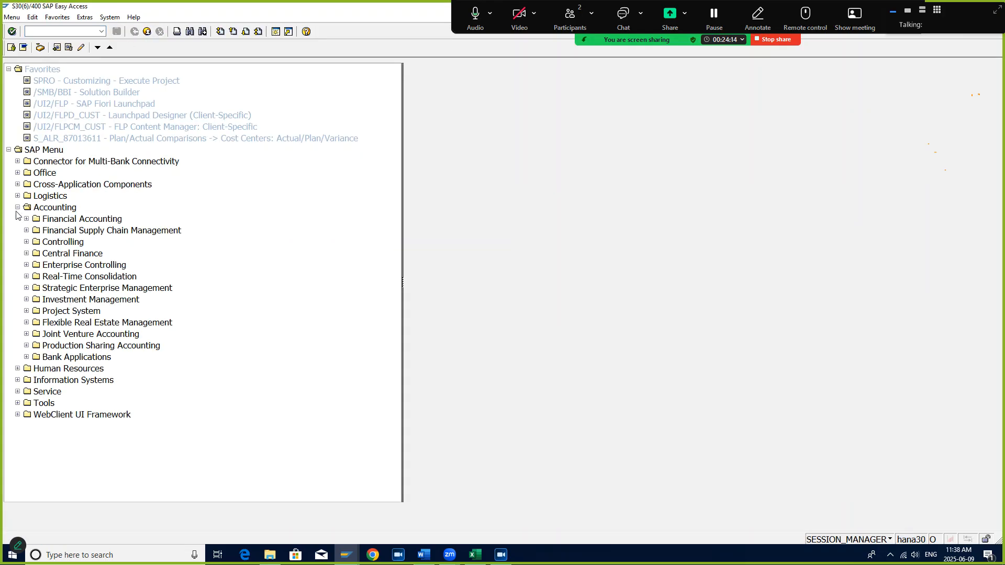
{"action": "left_click", "coordinate": [26, 219]}
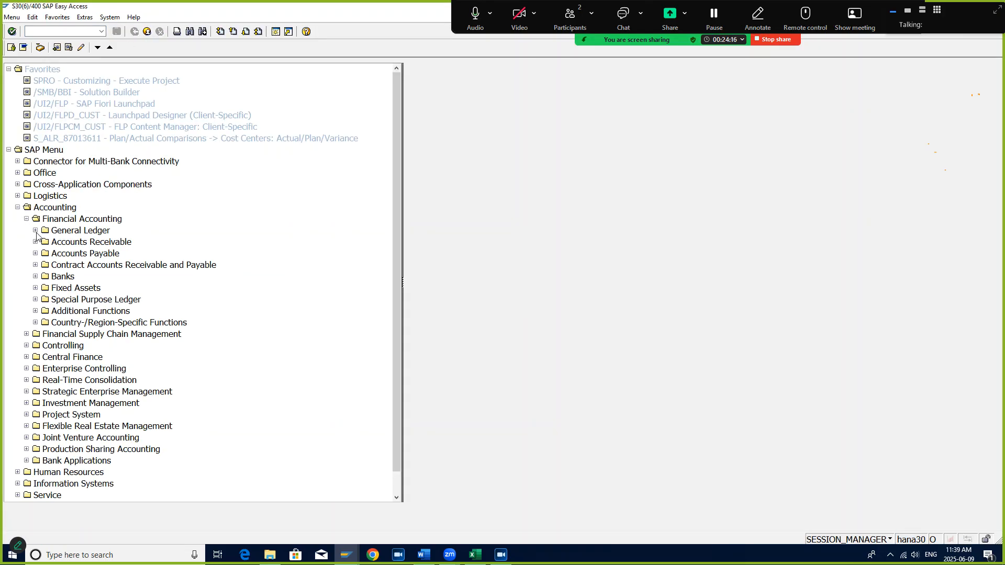
{"action": "left_click", "coordinate": [36, 230]}
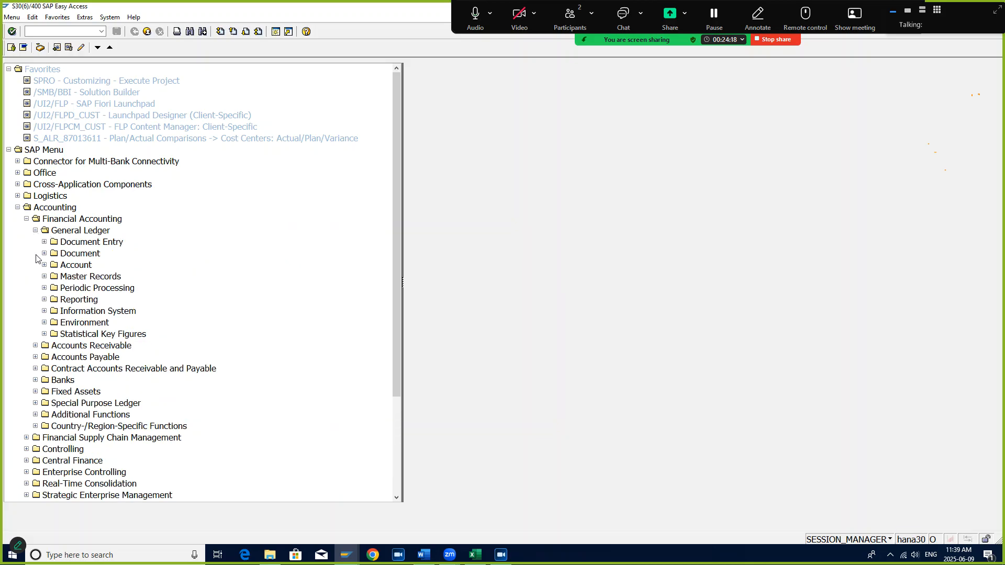
{"action": "left_click", "coordinate": [44, 242]}
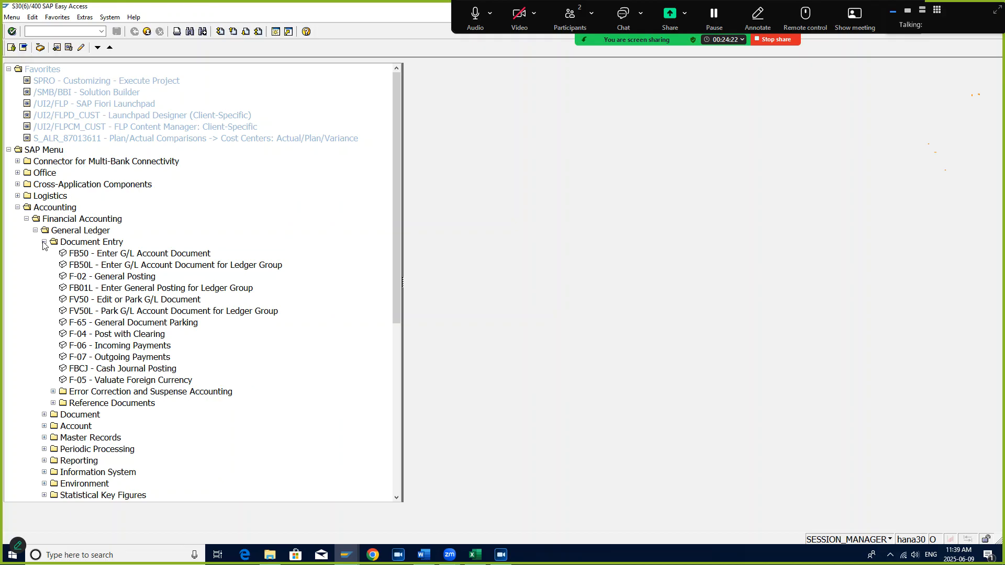
{"action": "left_click", "coordinate": [53, 403]}
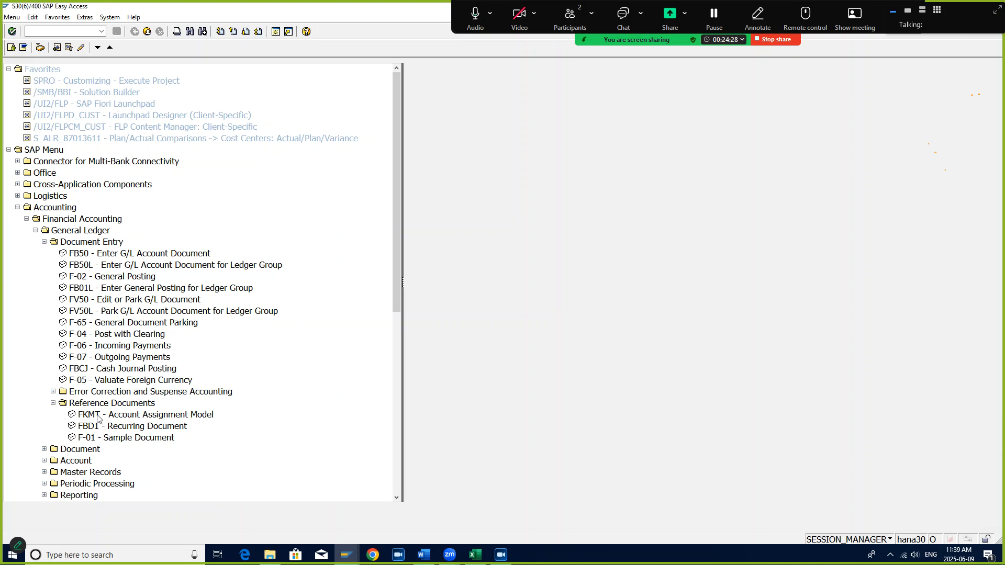
{"action": "scroll", "coordinate": [127, 395], "scroll_direction": "down", "scroll_amount": 1}
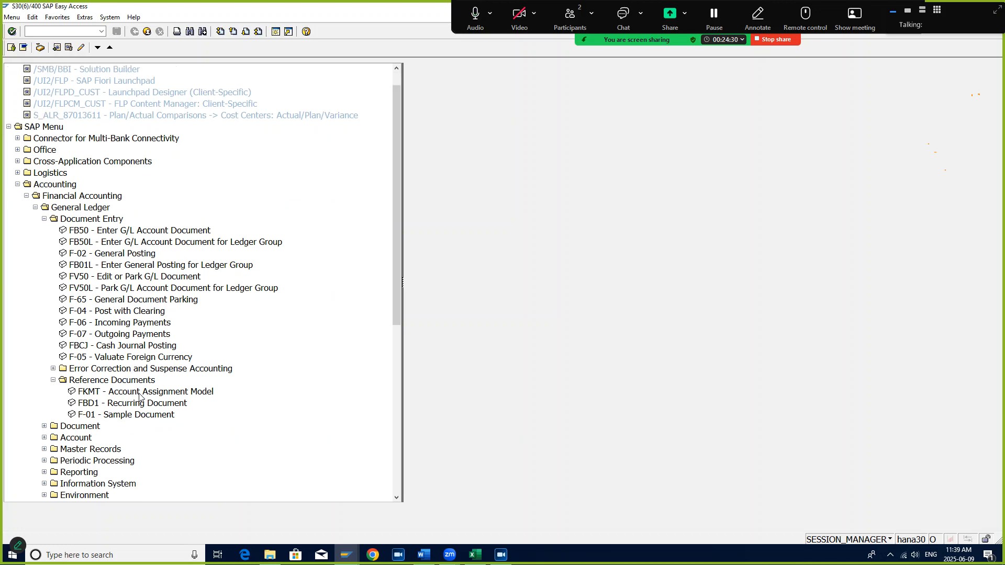
Examine the Recurring Document and Sample Document transactions under General Ledger, Document, Reference Documents.
{"action": "left_click", "coordinate": [53, 380]}
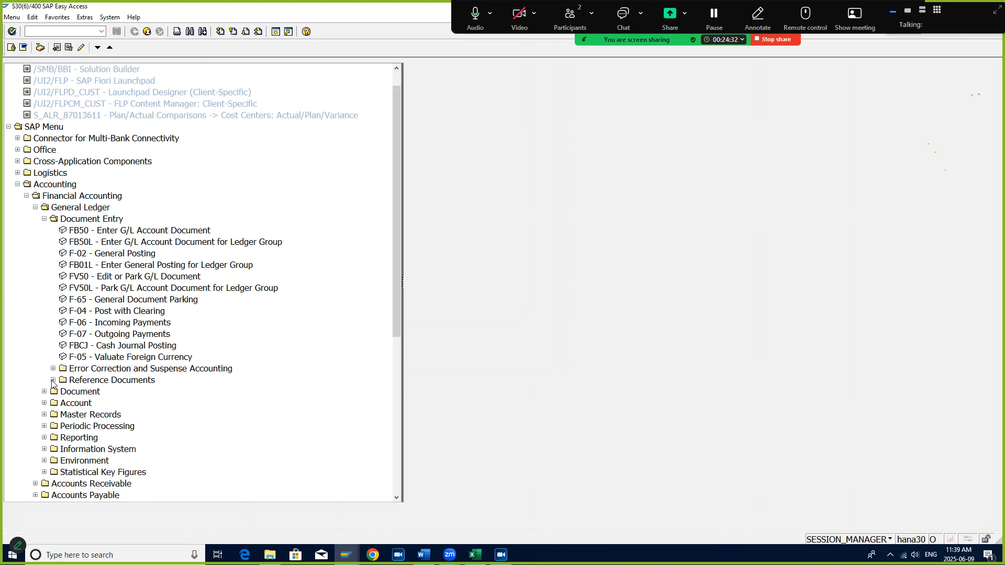
{"action": "left_click", "coordinate": [44, 392]}
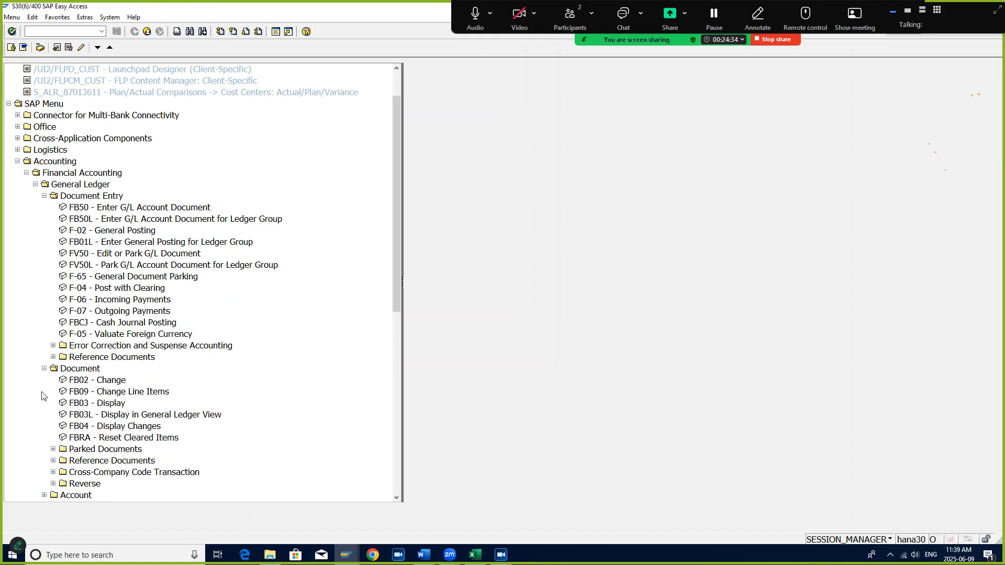
{"action": "left_click", "coordinate": [53, 461]}
{"action": "scroll", "coordinate": [110, 414], "scroll_direction": "down", "scroll_amount": 2}
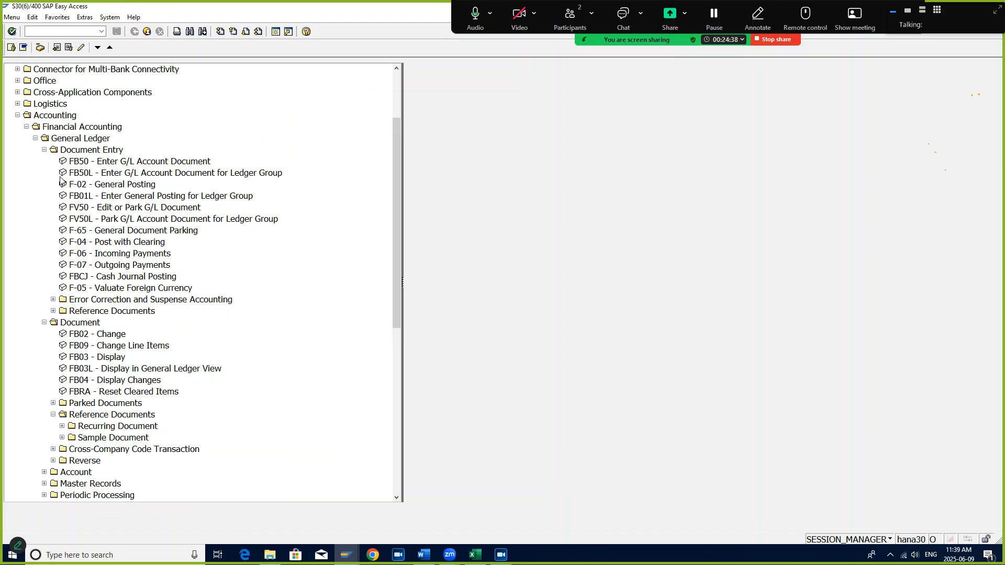
{"action": "left_click", "coordinate": [44, 150]}
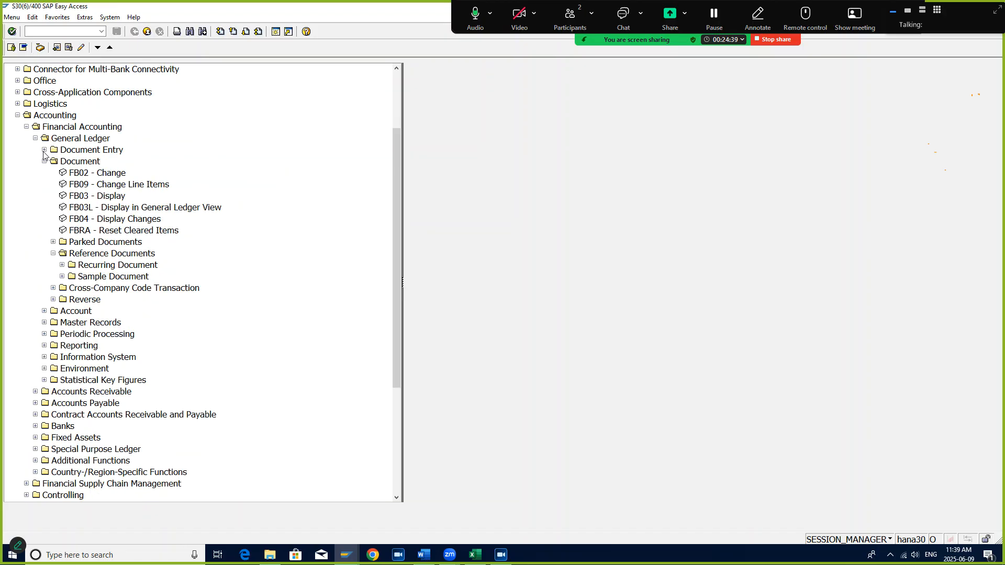
{"action": "left_click", "coordinate": [62, 265]}
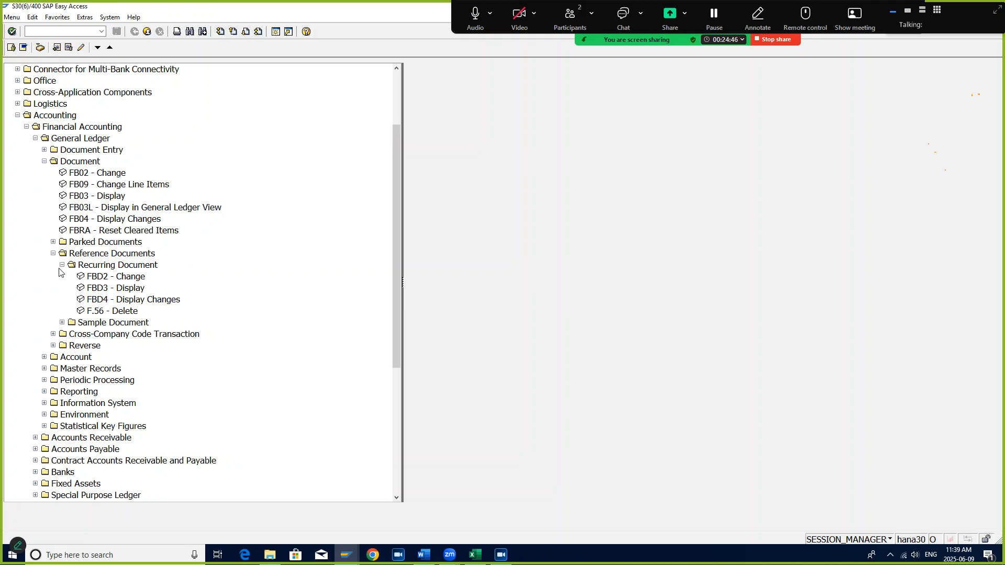
{"action": "left_click", "coordinate": [62, 324]}
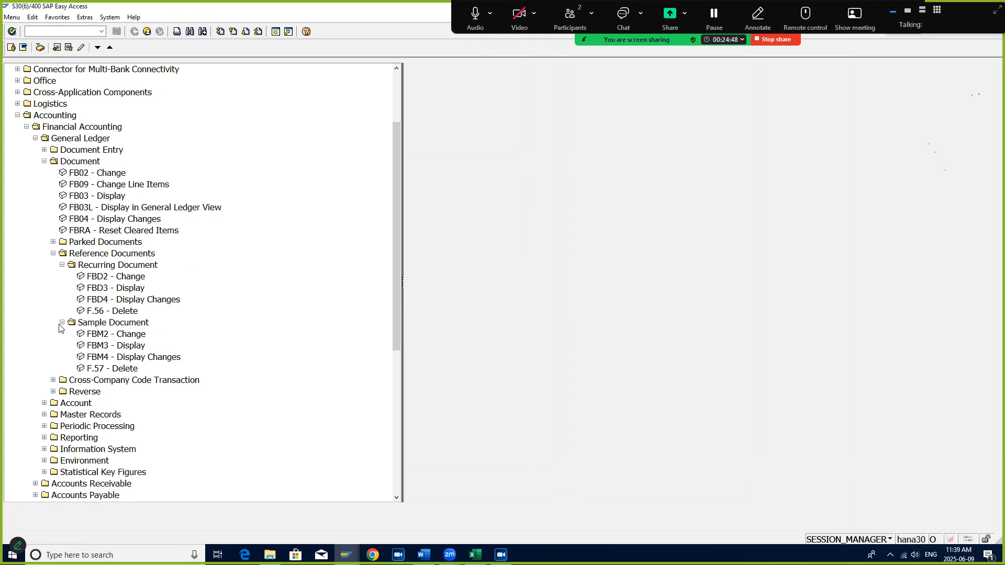
{"action": "left_click", "coordinate": [62, 323]}
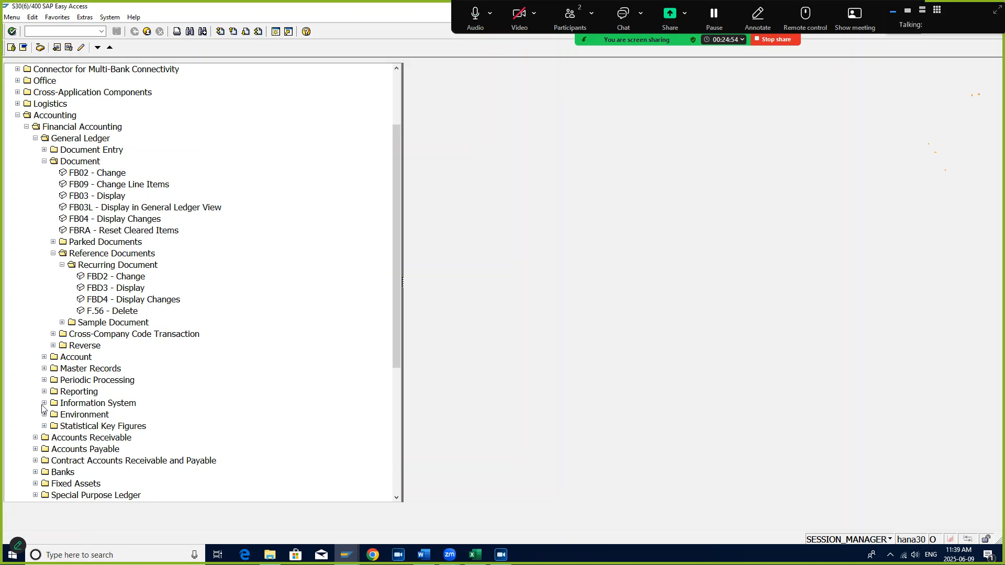
Look inside the General Ledger's Account folder, close it, and expand Periodic Processing.
{"action": "left_click", "coordinate": [44, 357]}
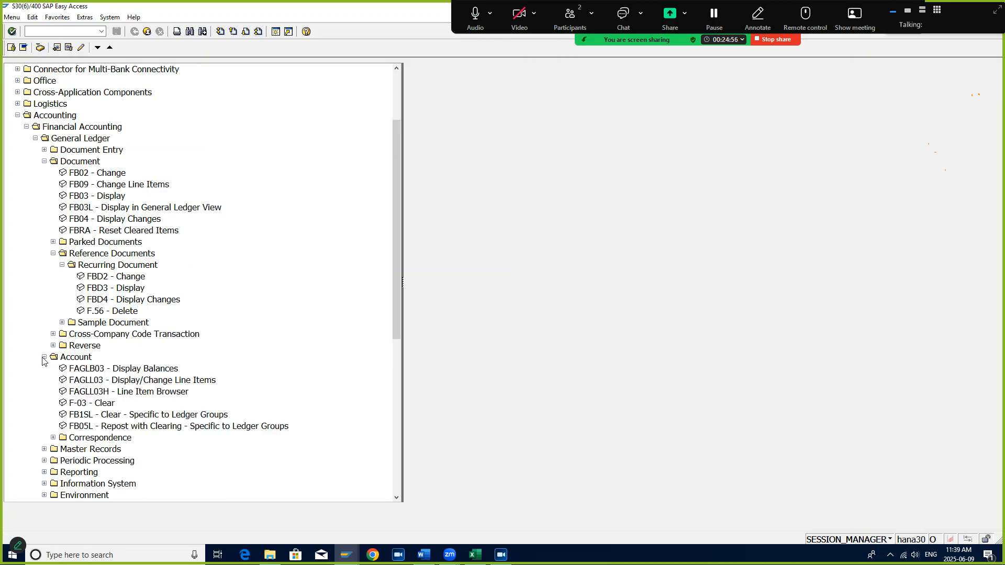
{"action": "left_click", "coordinate": [44, 357]}
{"action": "left_click", "coordinate": [44, 379]}
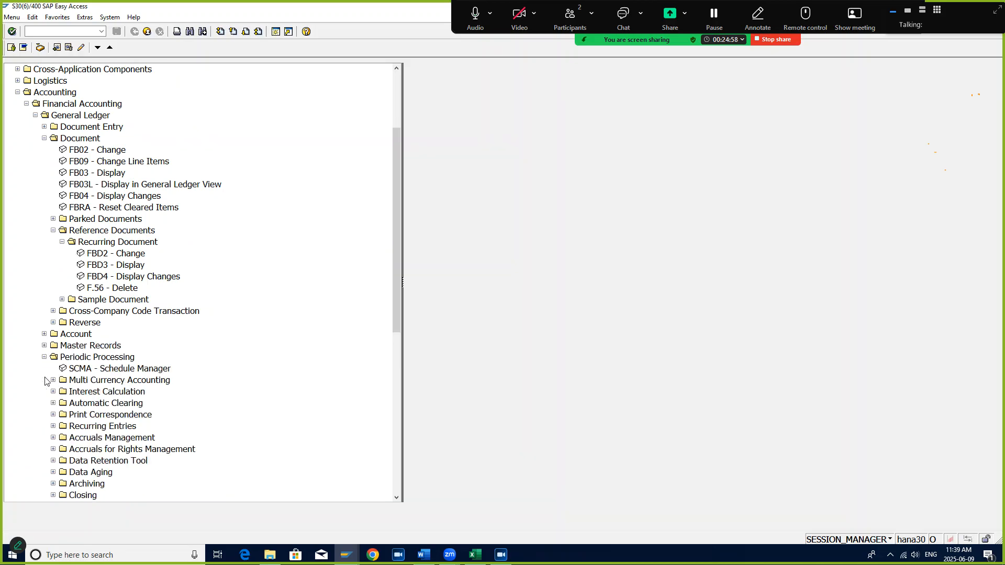
{"action": "scroll", "coordinate": [51, 370], "scroll_direction": "down", "scroll_amount": 1}
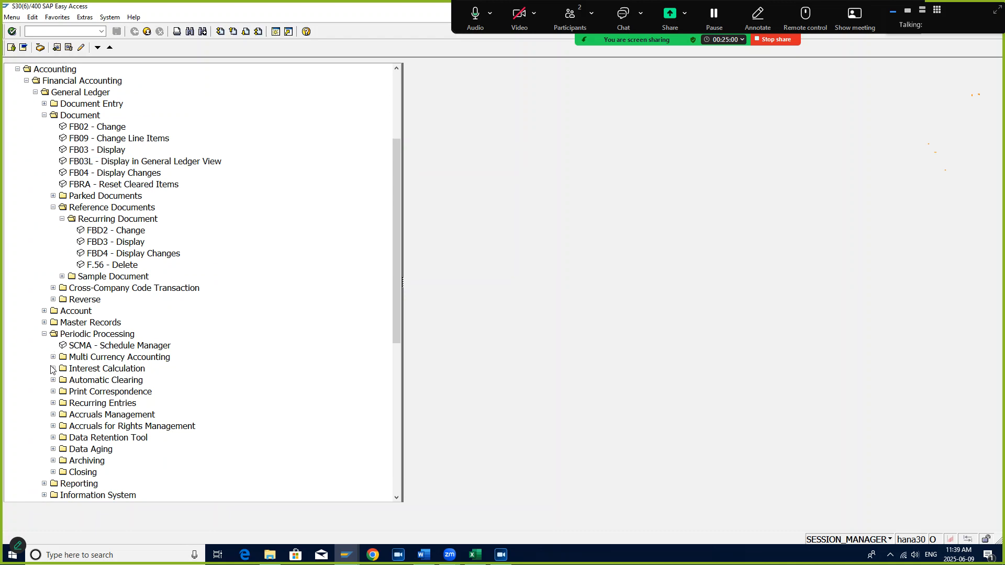
Examine the Closing folder under Periodic Processing, checking its Document, Report, Carrying Forward and Check/Count subfolders for the recurring document transaction.
{"action": "left_click", "coordinate": [53, 473]}
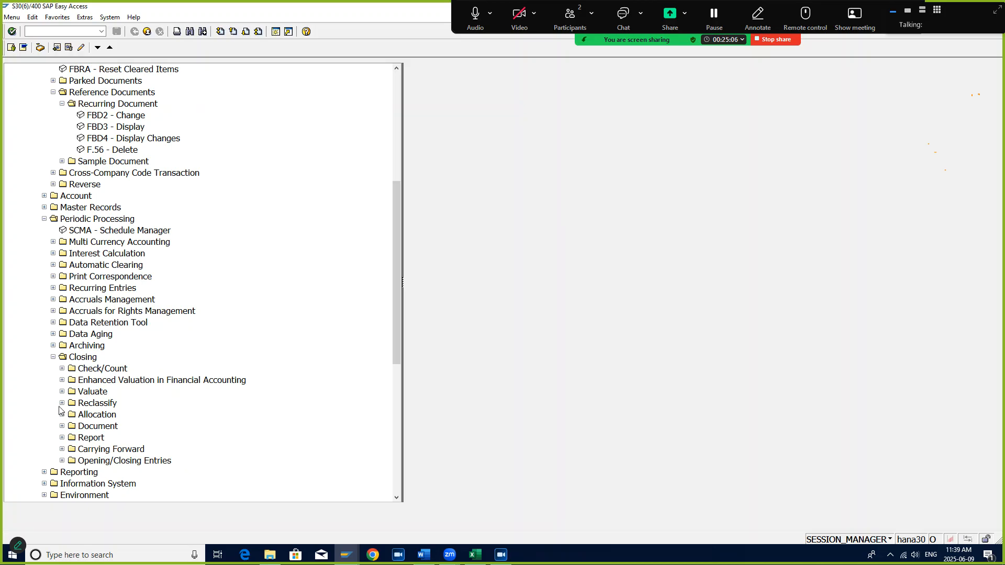
{"action": "left_click", "coordinate": [61, 426]}
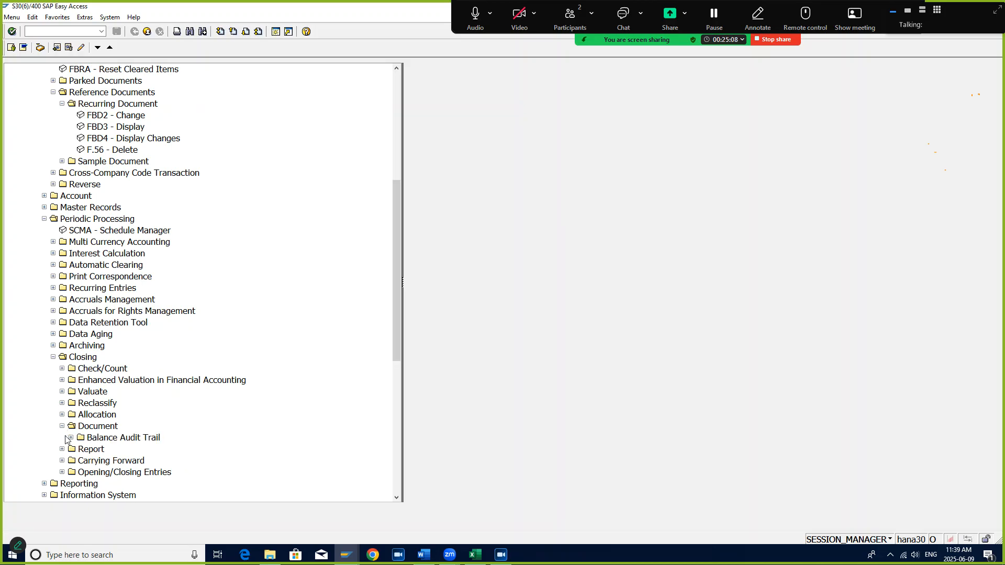
{"action": "left_click", "coordinate": [70, 438]}
{"action": "left_click", "coordinate": [71, 437]}
{"action": "left_click", "coordinate": [62, 426]}
{"action": "left_click", "coordinate": [62, 437]}
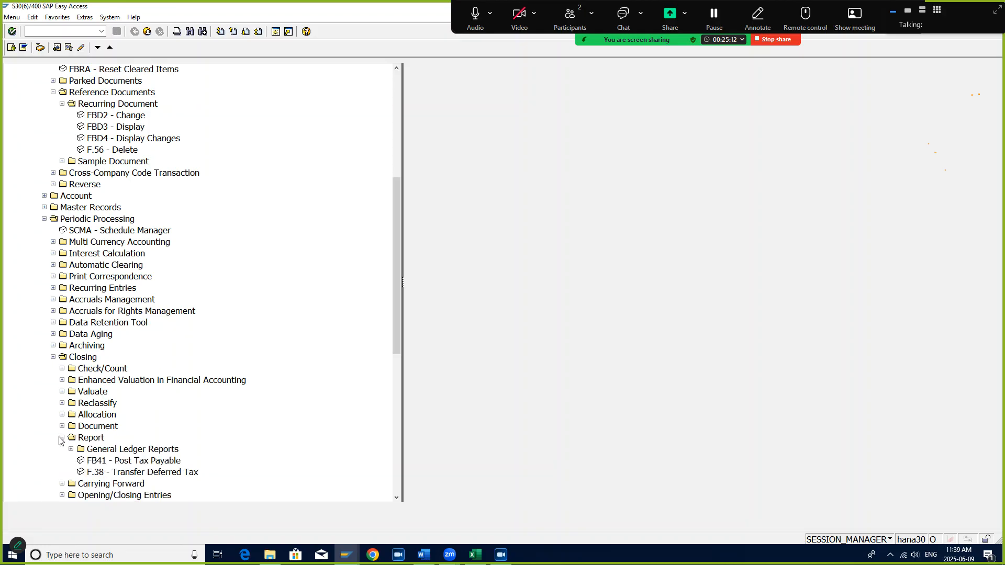
{"action": "left_click", "coordinate": [61, 438]}
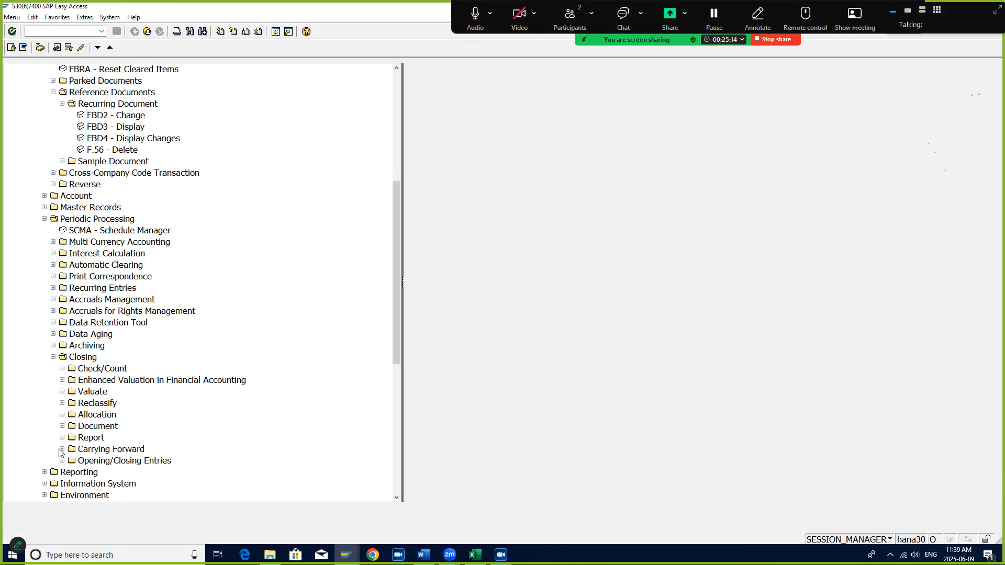
{"action": "left_click", "coordinate": [62, 449]}
{"action": "left_click", "coordinate": [61, 450]}
{"action": "scroll", "coordinate": [58, 374], "scroll_direction": "down", "scroll_amount": 3}
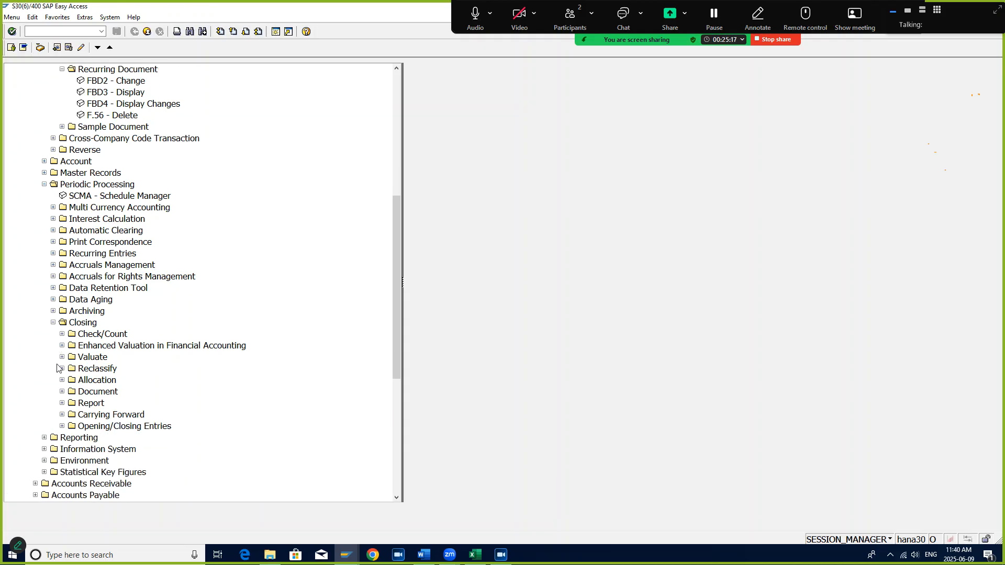
{"action": "left_click", "coordinate": [62, 334]}
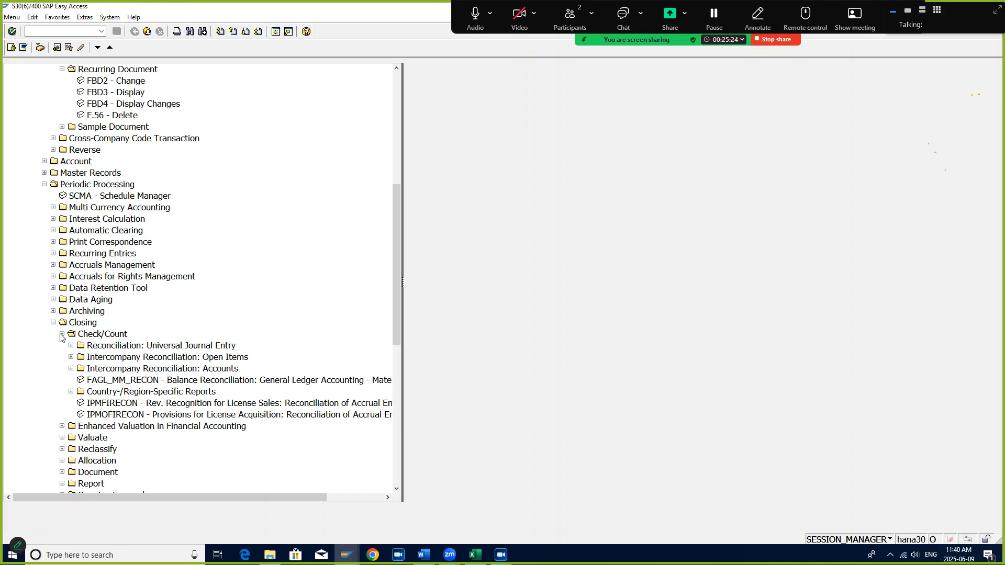
{"action": "left_click", "coordinate": [61, 335]}
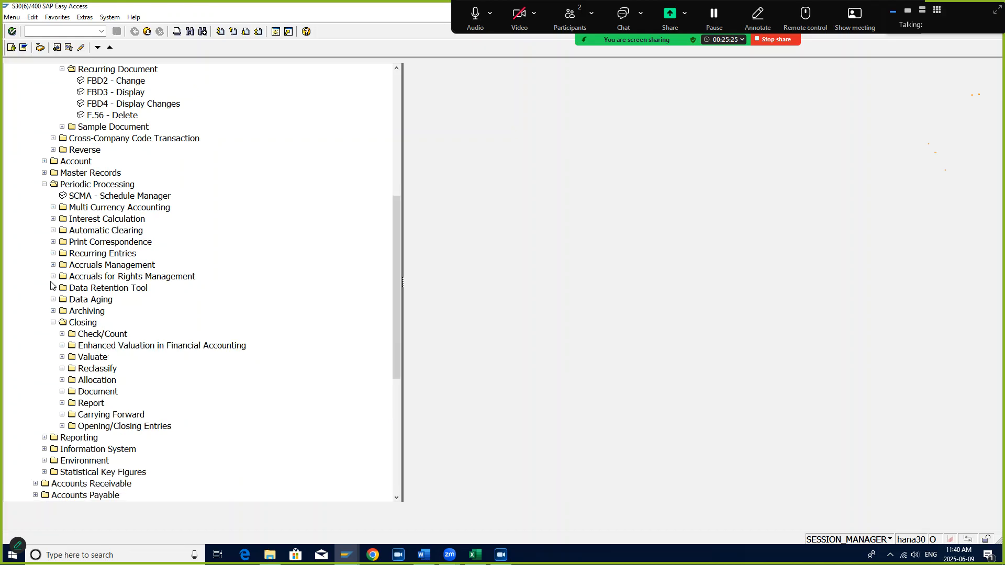
Expand Recurring Entries under Periodic Processing and start F.14 - Execute.
{"action": "left_click", "coordinate": [53, 254]}
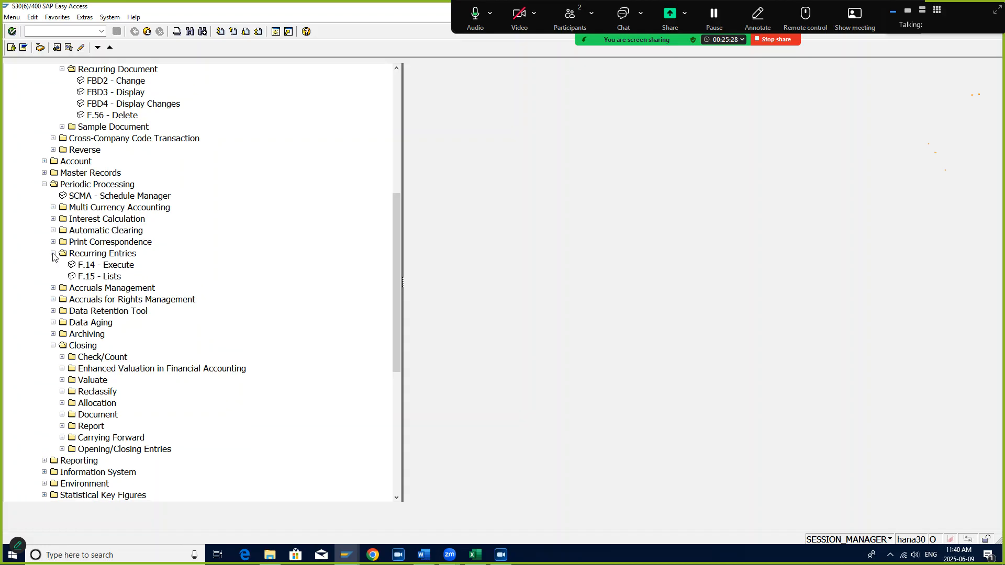
{"action": "double_click", "coordinate": [89, 268]}
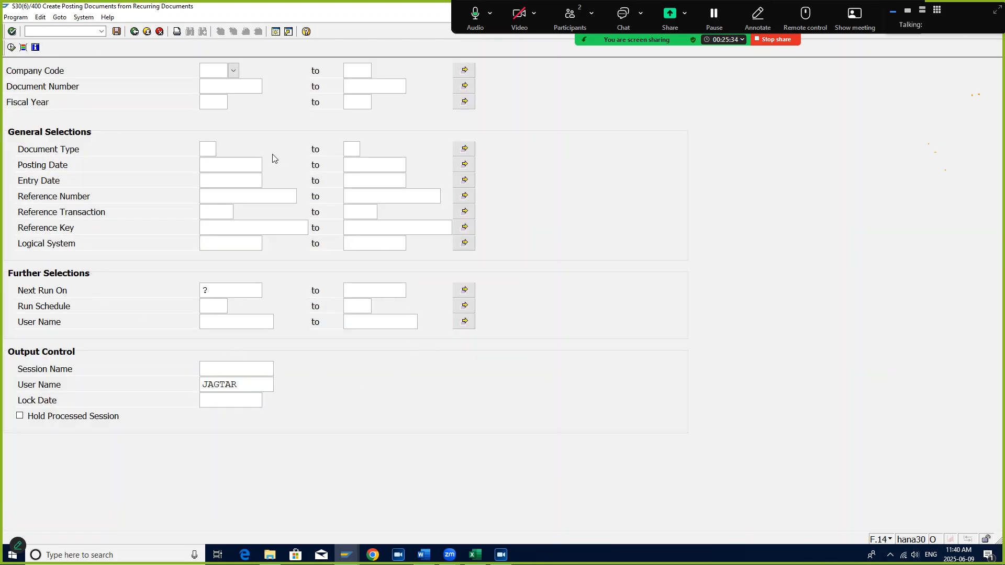
{"action": "type", "text": "TAST"}
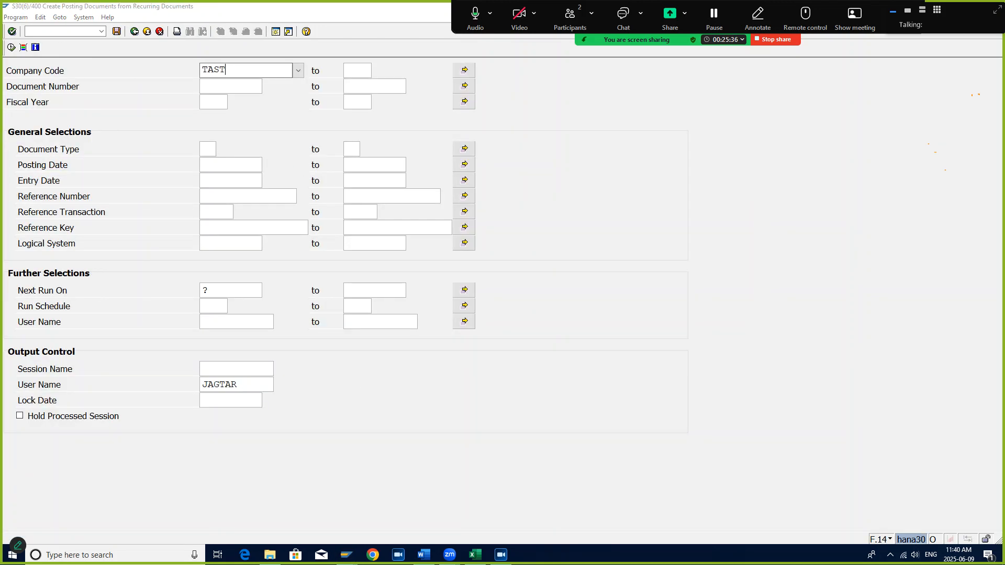
{"action": "key", "text": "Tab"}
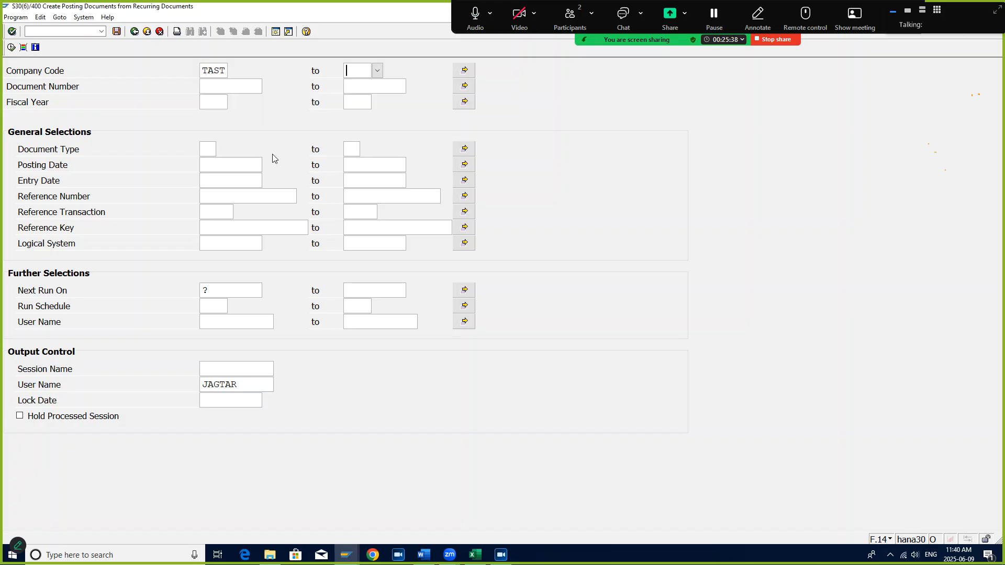
{"action": "key", "text": "Tab"}
{"action": "key", "text": "Tab"}
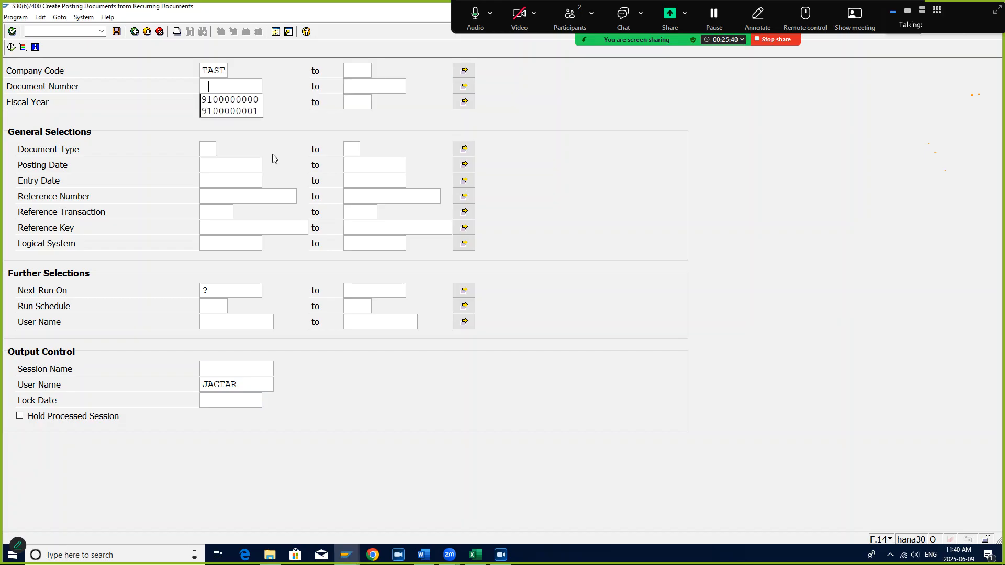
{"action": "key", "text": "Down"}
{"action": "key", "text": "Return"}
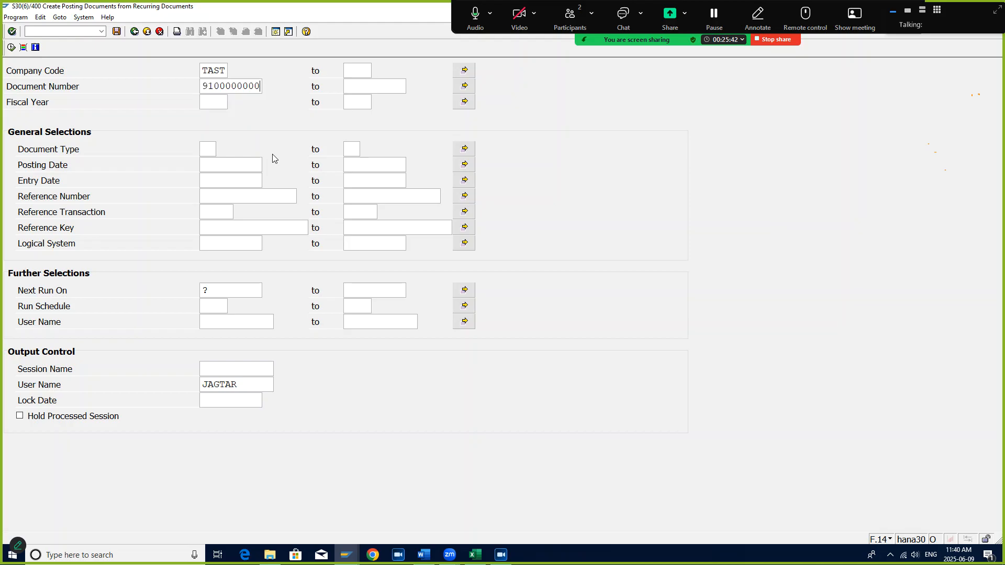
{"action": "key", "text": "Tab"}
{"action": "key", "text": "Tab"}
{"action": "type", "text": "2"}
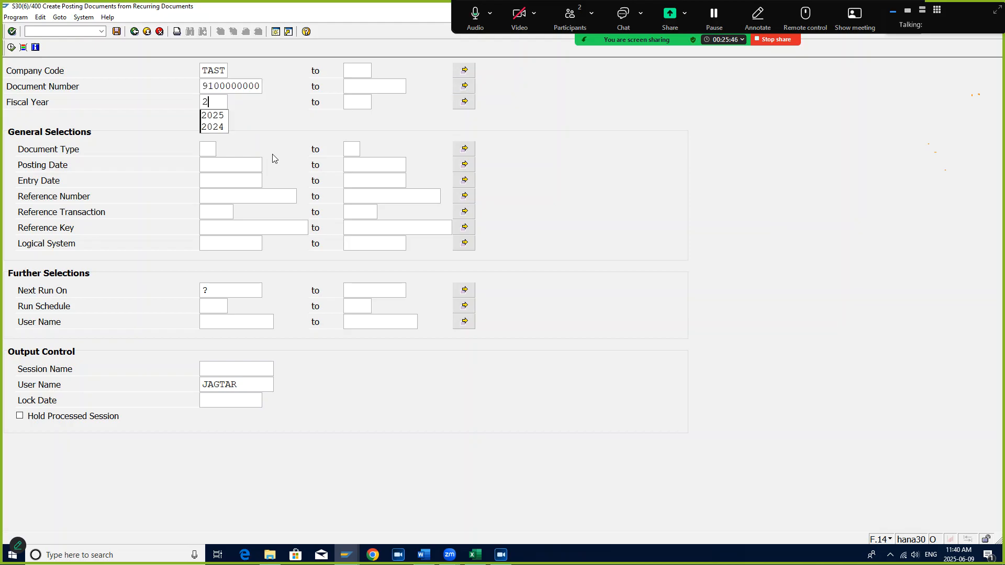
{"action": "type", "text": "025"}
{"action": "key", "text": "Tab"}
{"action": "key", "text": "Tab"}
{"action": "key", "text": "Tab"}
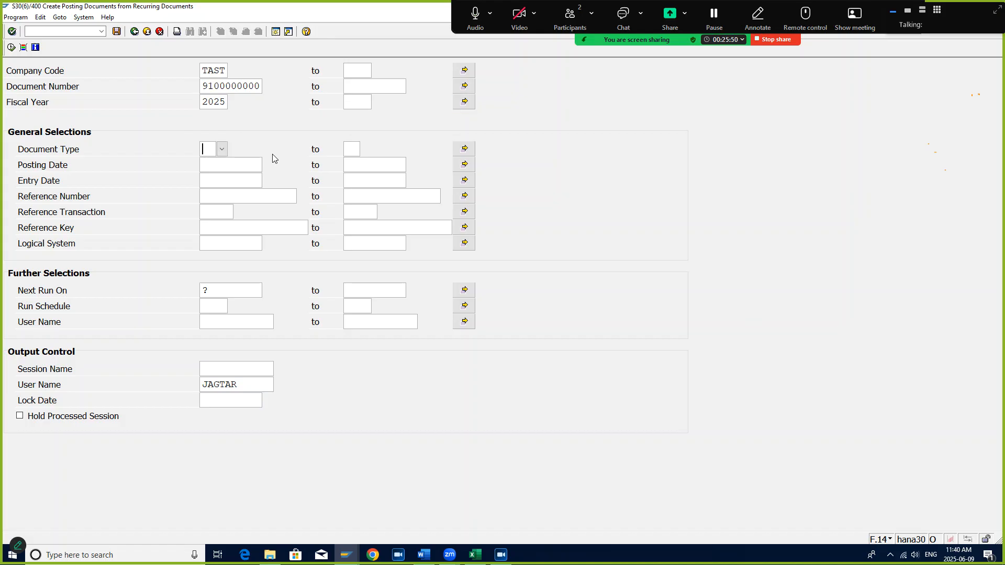
{"action": "left_click", "coordinate": [135, 290]}
{"action": "type", "text": "30.04.2024"}
{"action": "key", "text": "Tab"}
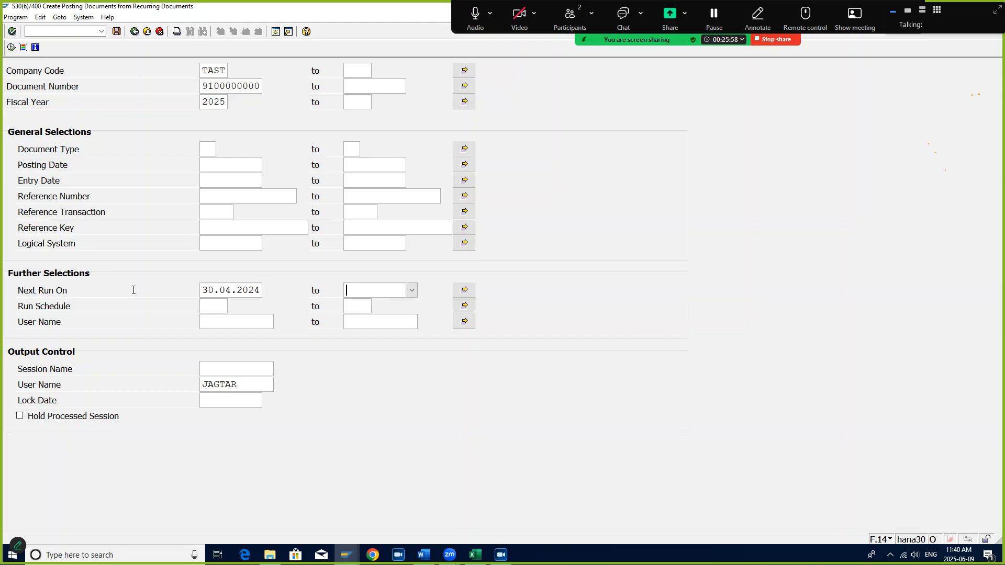
{"action": "key", "text": "shift+Tab"}
{"action": "key", "text": "shift+Tab"}
{"action": "key", "text": "Tab"}
{"action": "key", "text": "BackSpace"}
{"action": "key", "text": "BackSpace"}
{"action": "key", "text": "BackSpace"}
{"action": "key", "text": "BackSpace"}
{"action": "key", "text": "BackSpace"}
{"action": "key", "text": "BackSpace"}
{"action": "key", "text": "BackSpace"}
{"action": "key", "text": "BackSpace"}
{"action": "key", "text": "BackSpace"}
{"action": "key", "text": "BackSpace"}
{"action": "key", "text": "Tab"}
Enable Hold Processed Session and try executing with a Next Run On range of 30.04.2024 to 30.04.2024.
{"action": "left_click", "coordinate": [20, 416]}
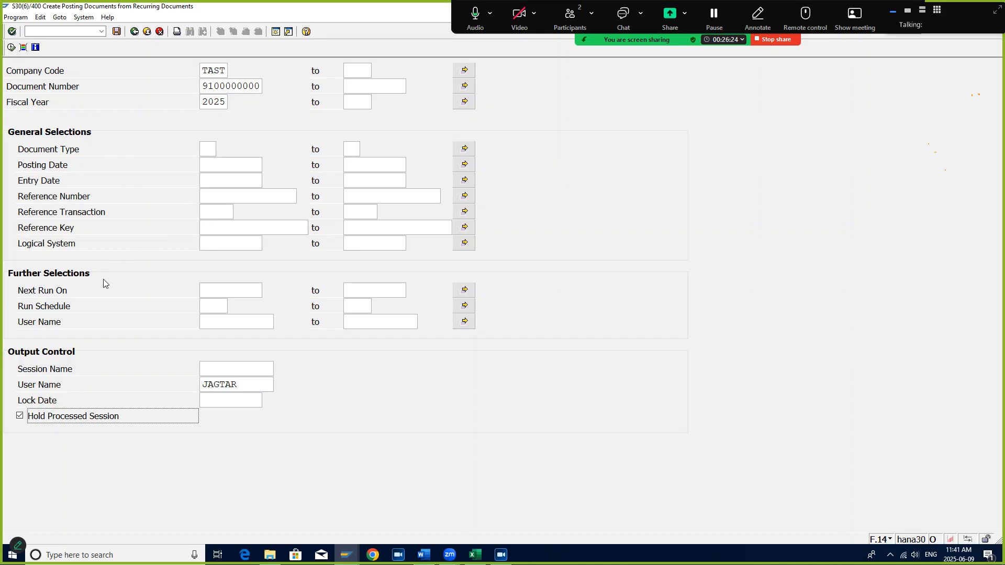
{"action": "left_click", "coordinate": [223, 290]}
{"action": "type", "text": "30."}
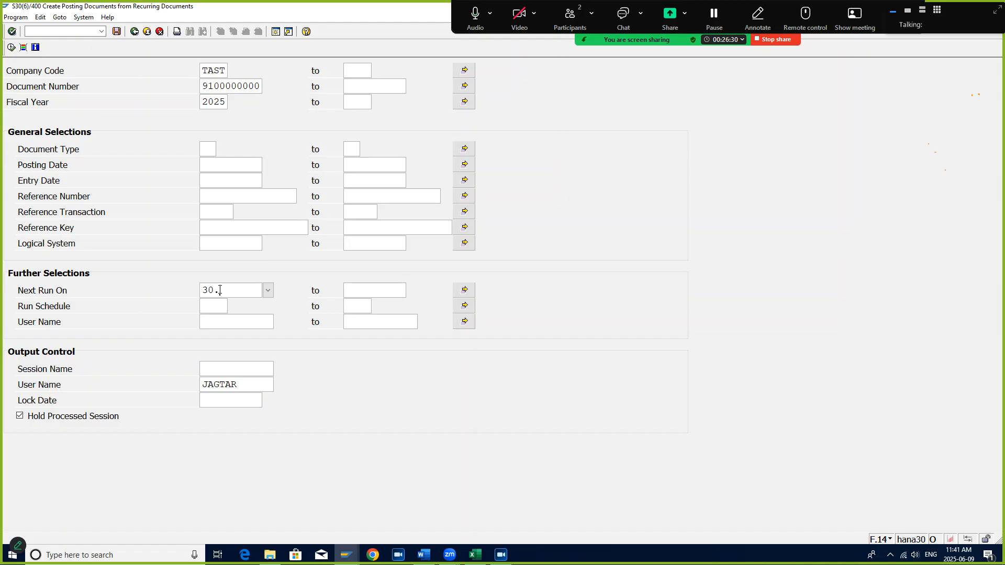
{"action": "type", "text": "04.2024"}
{"action": "key", "text": "Tab"}
{"action": "type", "text": "30.0"}
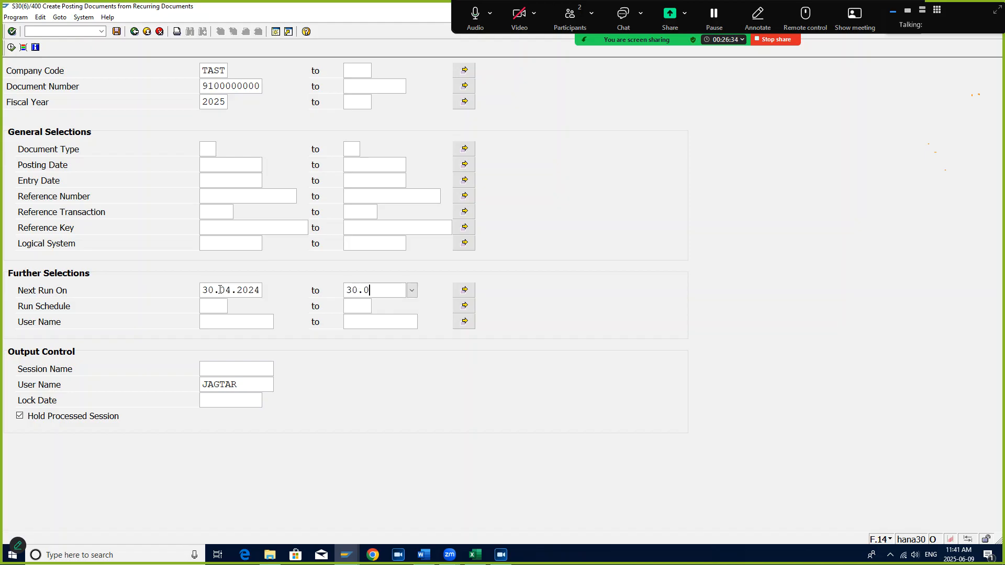
{"action": "type", "text": "4.2024"}
{"action": "left_click", "coordinate": [11, 47]}
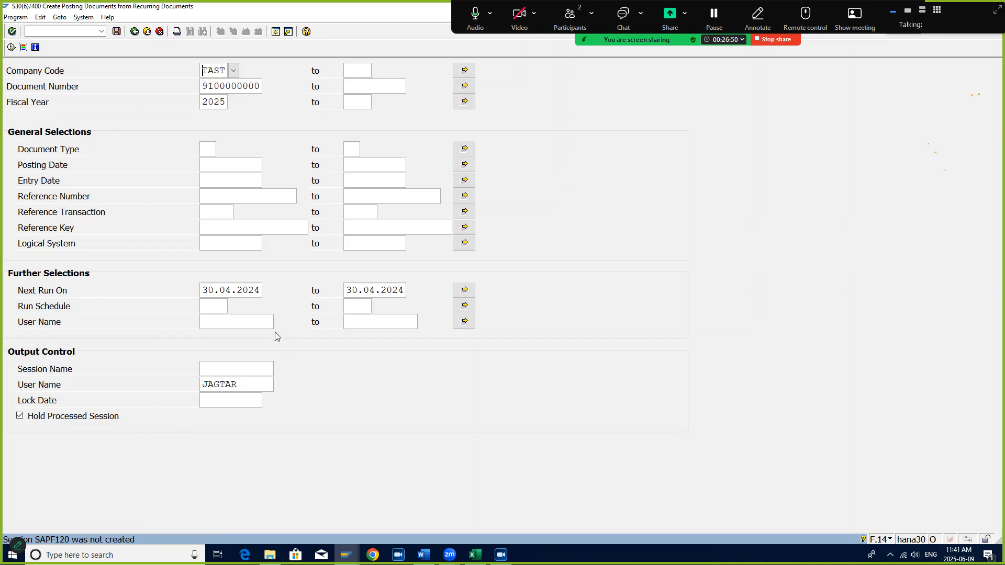
Clear both dates of the Next Run On range.
{"action": "left_click_drag", "start_coordinate": [202, 290], "coordinate": [343, 289]}
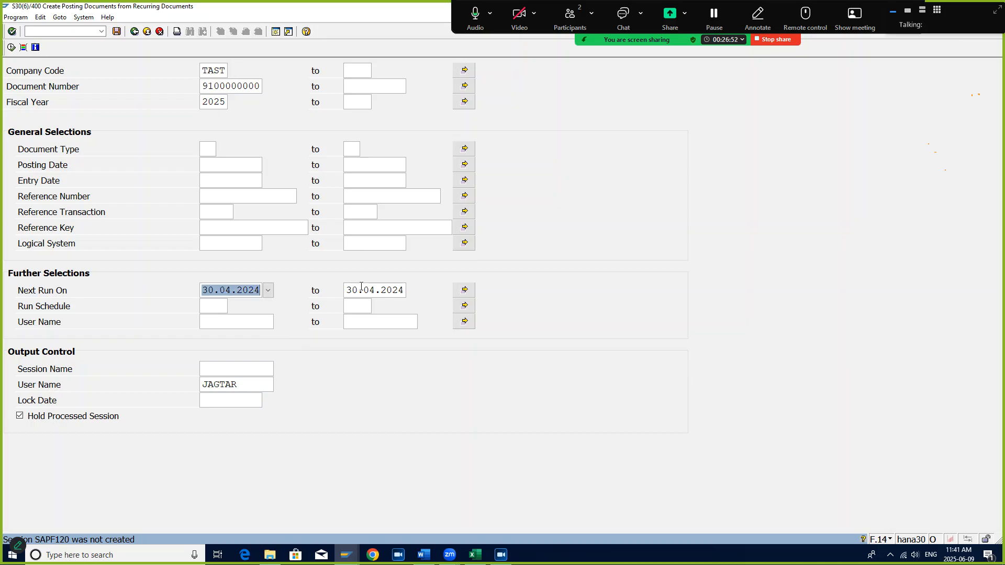
{"action": "key", "text": "Delete"}
{"action": "key", "text": "Tab"}
{"action": "key", "text": "Delete"}
{"action": "key", "text": "Delete"}
{"action": "key", "text": "Delete"}
{"action": "key", "text": "Delete"}
{"action": "key", "text": "Delete"}
{"action": "key", "text": "Delete"}
{"action": "key", "text": "Delete"}
{"action": "key", "text": "Delete"}
{"action": "key", "text": "Delete"}
{"action": "key", "text": "Delete"}
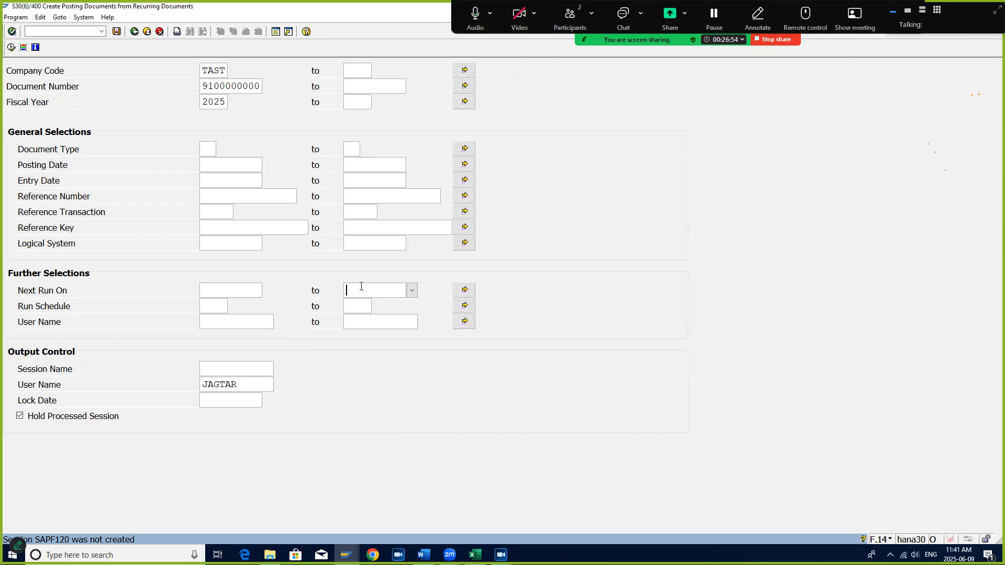
{"action": "key", "text": "Return"}
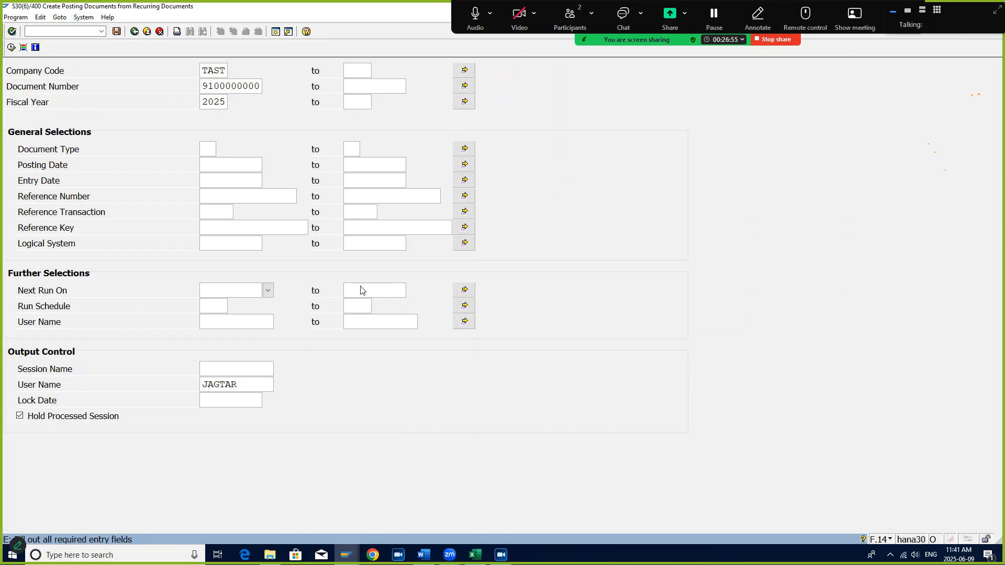
Name the output session RENT APR.
{"action": "left_click", "coordinate": [234, 373]}
{"action": "type", "text": "APRRE"}
{"action": "key", "text": "BackSpace"}
{"action": "key", "text": "BackSpace"}
{"action": "key", "text": "BackSpace"}
{"action": "key", "text": "BackSpace"}
{"action": "key", "text": "BackSpace"}
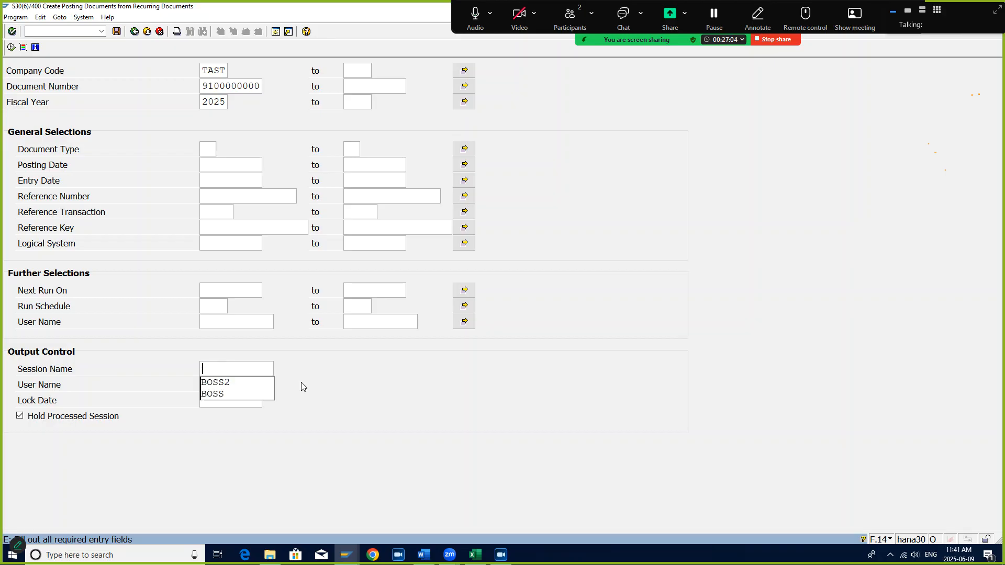
{"action": "type", "text": "RENT APR"}
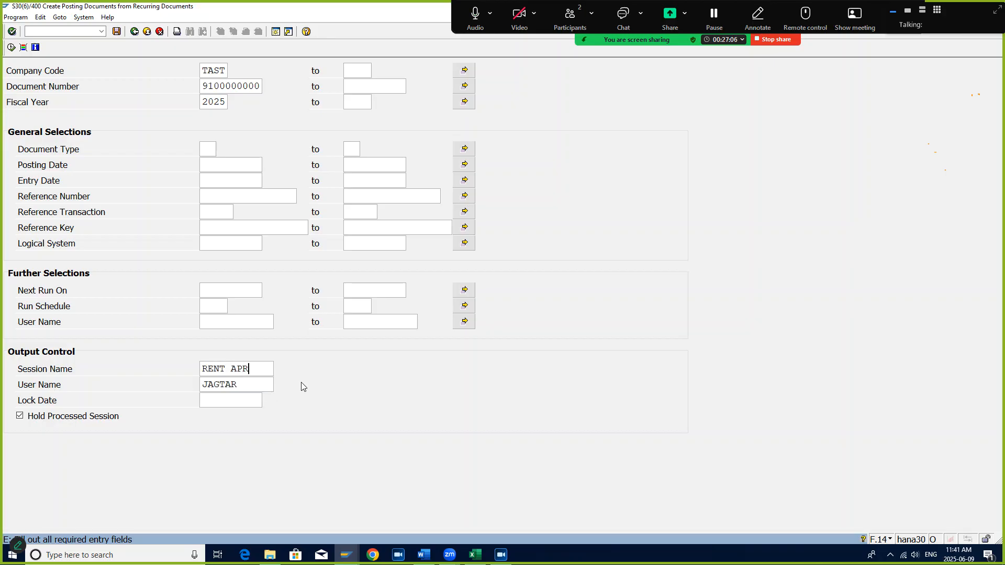
{"action": "key", "text": "Return"}
Set the run schedule to TAST and Next Run On to 30.04.2025, and execute the report to create the session.
{"action": "left_click", "coordinate": [11, 47]}
{"action": "left_click", "coordinate": [207, 311]}
{"action": "left_click", "coordinate": [233, 306]}
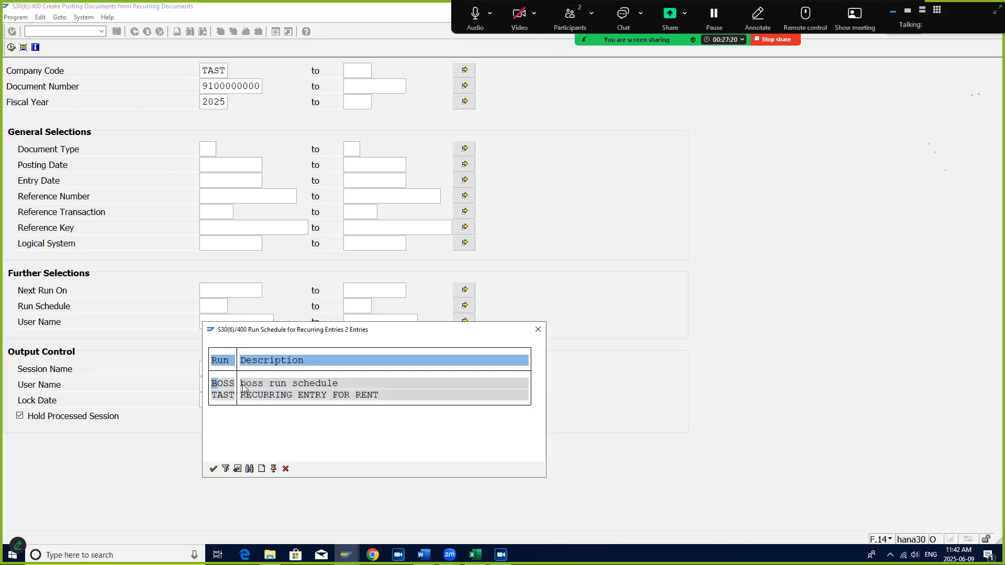
{"action": "double_click", "coordinate": [226, 396]}
{"action": "key", "text": "Return"}
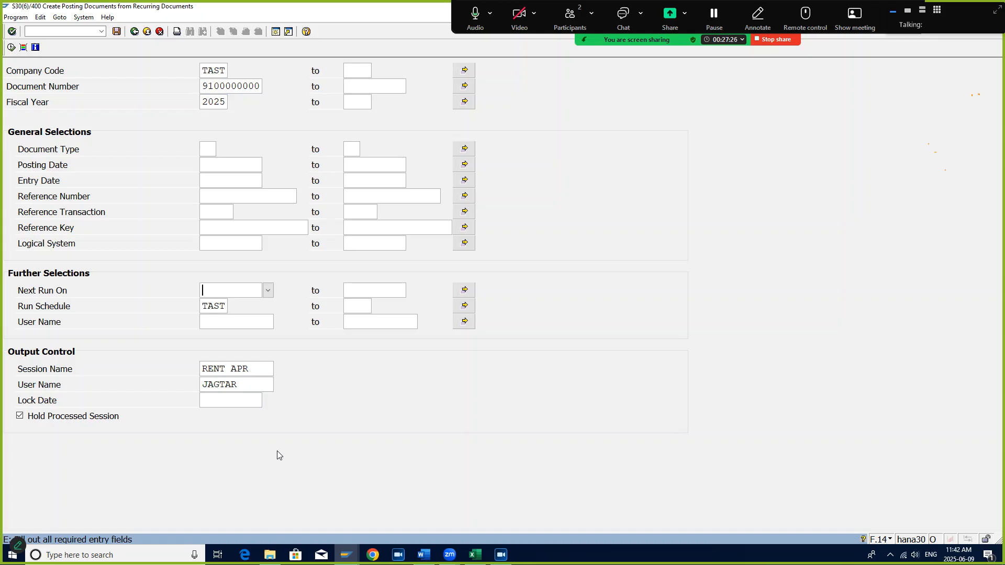
{"action": "type", "text": "31.05.2025"}
{"action": "key", "text": "F8"}
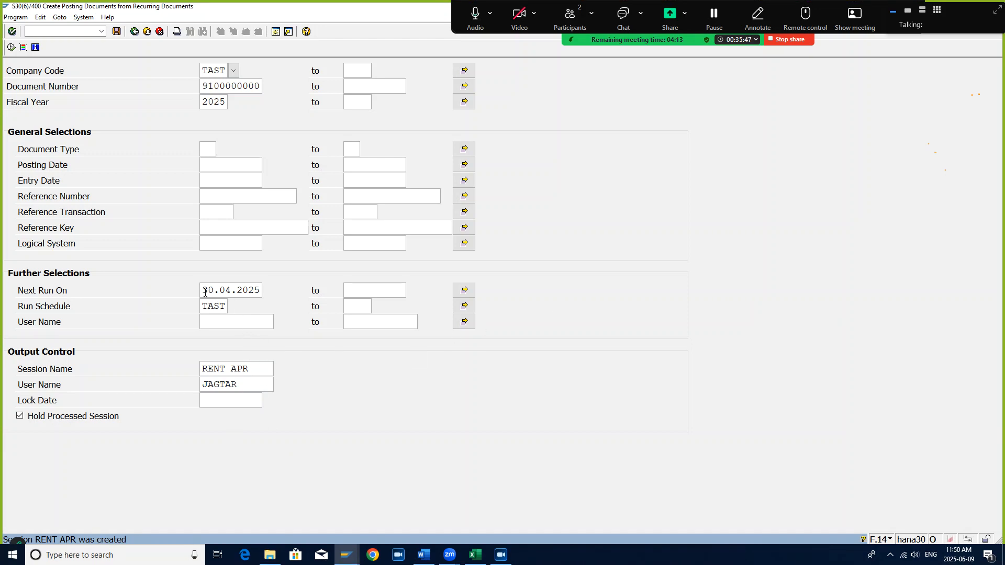
Open the batch input session overview.
{"action": "left_click_drag", "start_coordinate": [205, 293], "coordinate": [274, 293]}
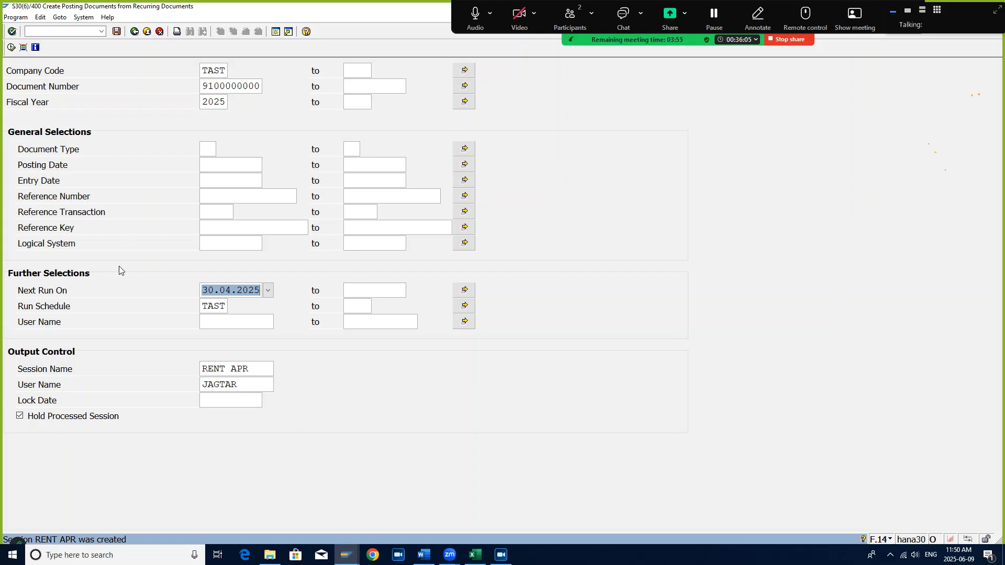
{"action": "left_click", "coordinate": [79, 19]}
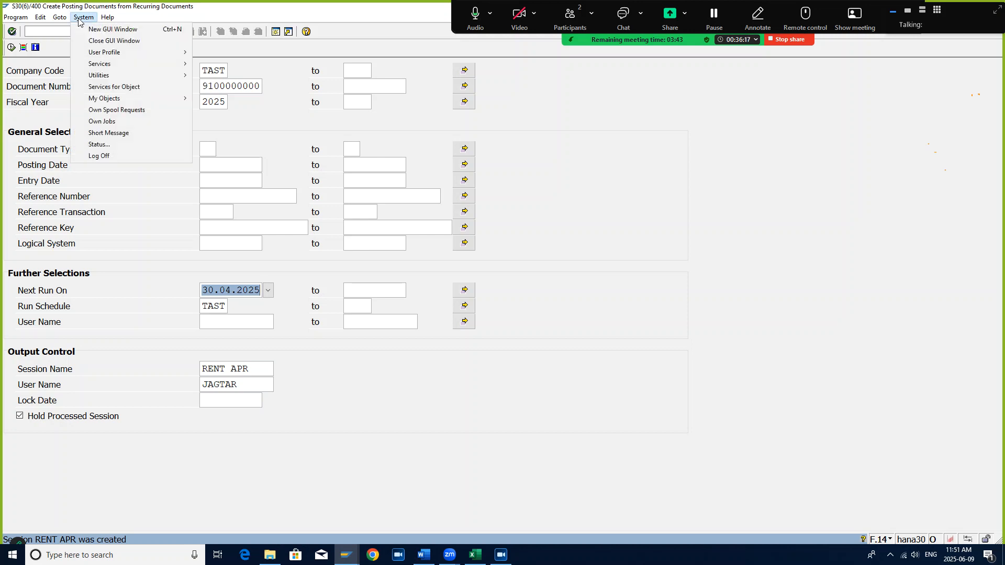
{"action": "mouse_move", "coordinate": [135, 61]}
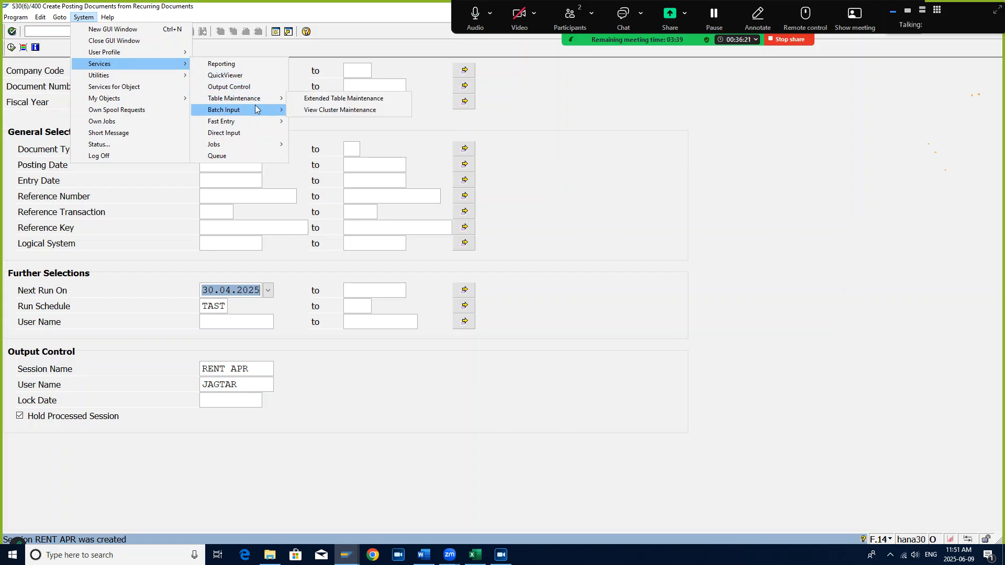
{"action": "mouse_move", "coordinate": [258, 110]}
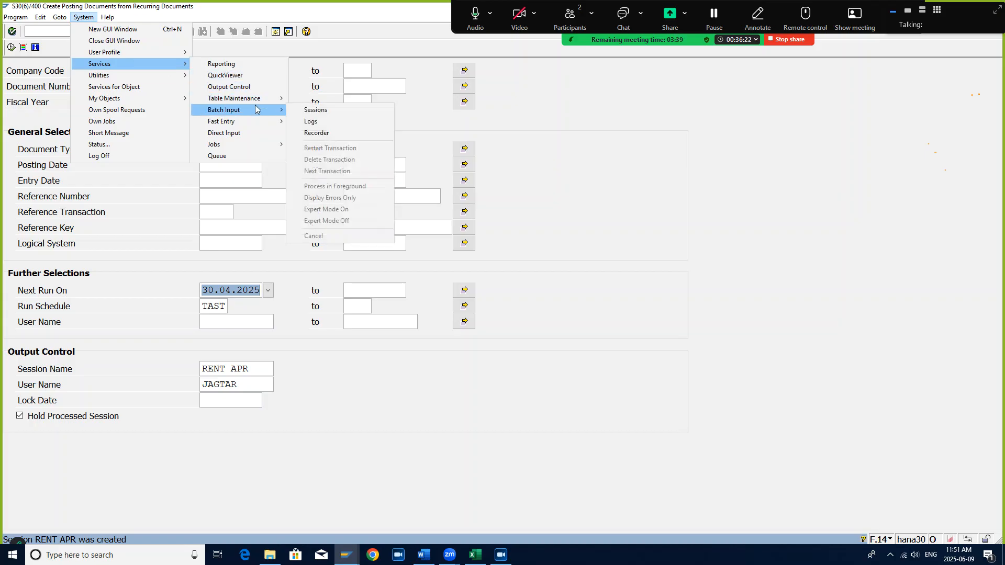
{"action": "left_click", "coordinate": [317, 111]}
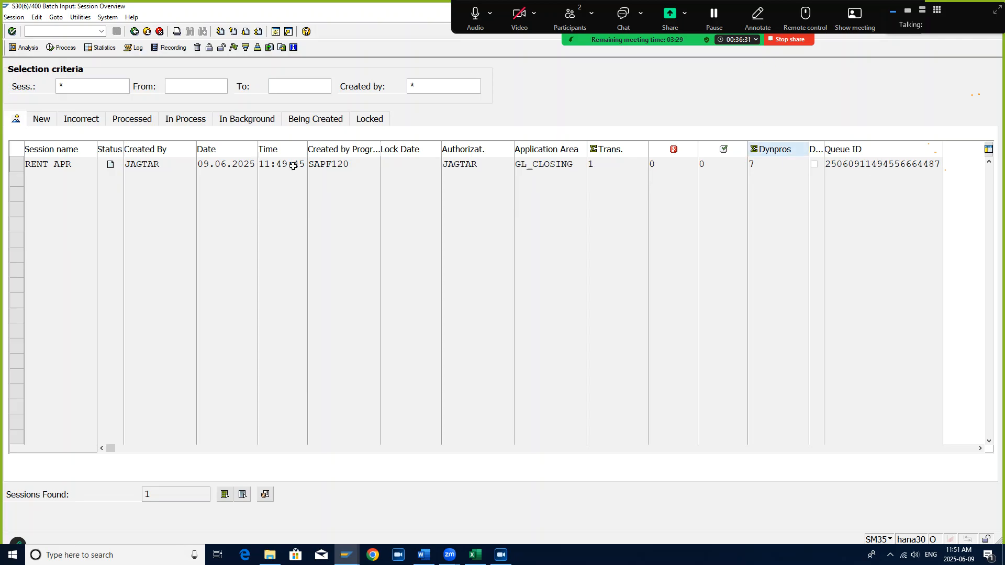
Process the RENT APR session in the Display errors only mode.
{"action": "left_click", "coordinate": [13, 168]}
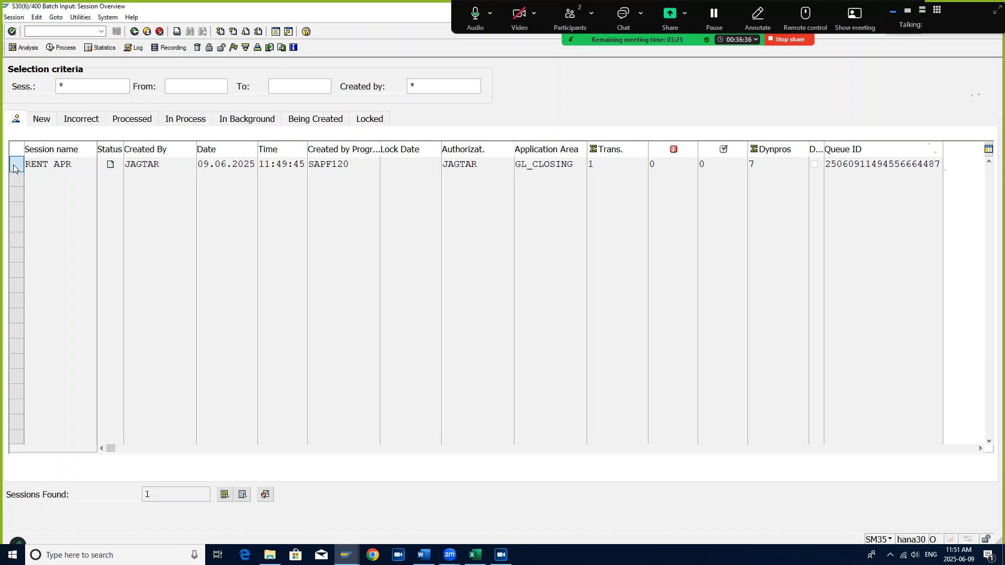
{"action": "left_click", "coordinate": [50, 48]}
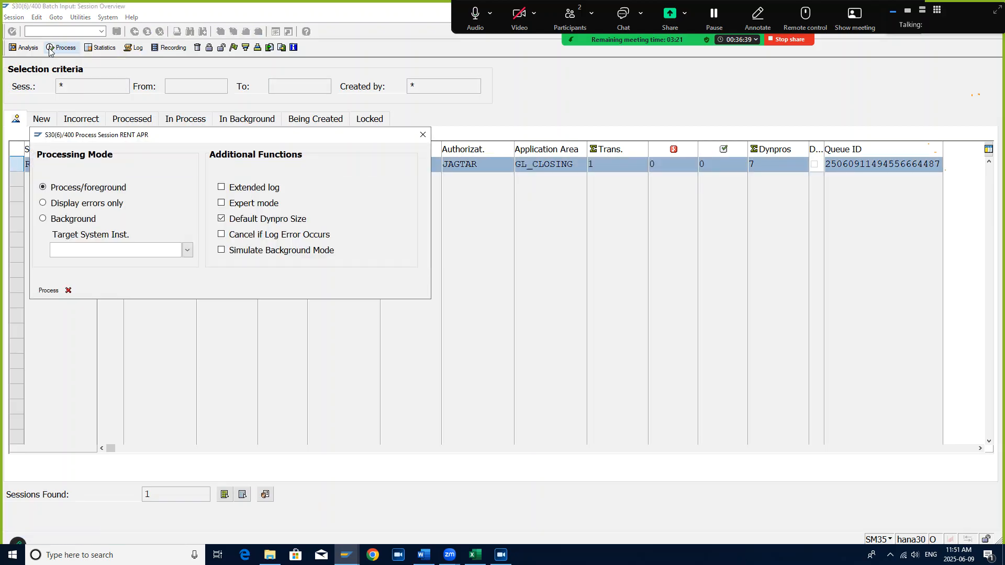
{"action": "left_click", "coordinate": [42, 203]}
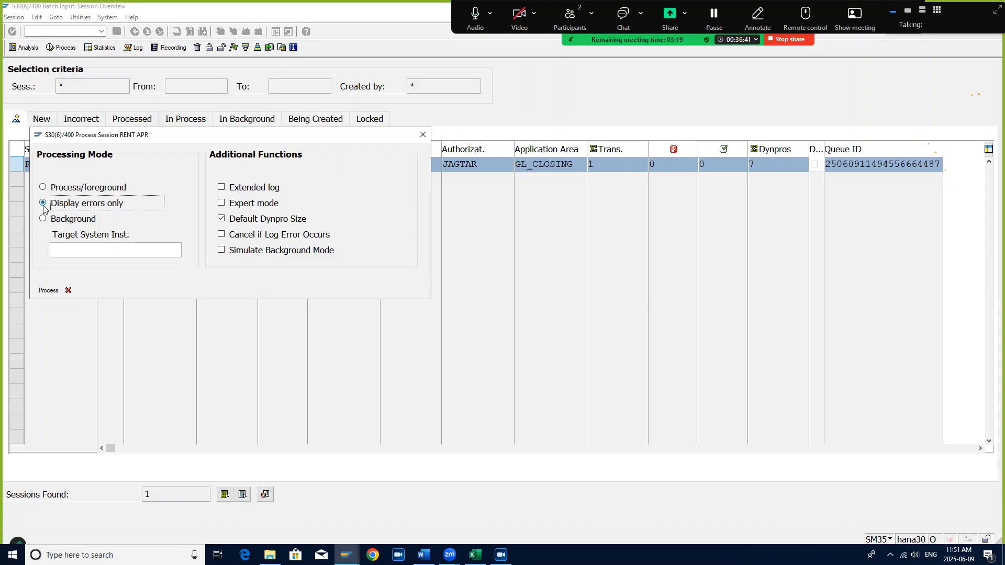
{"action": "left_click", "coordinate": [48, 291]}
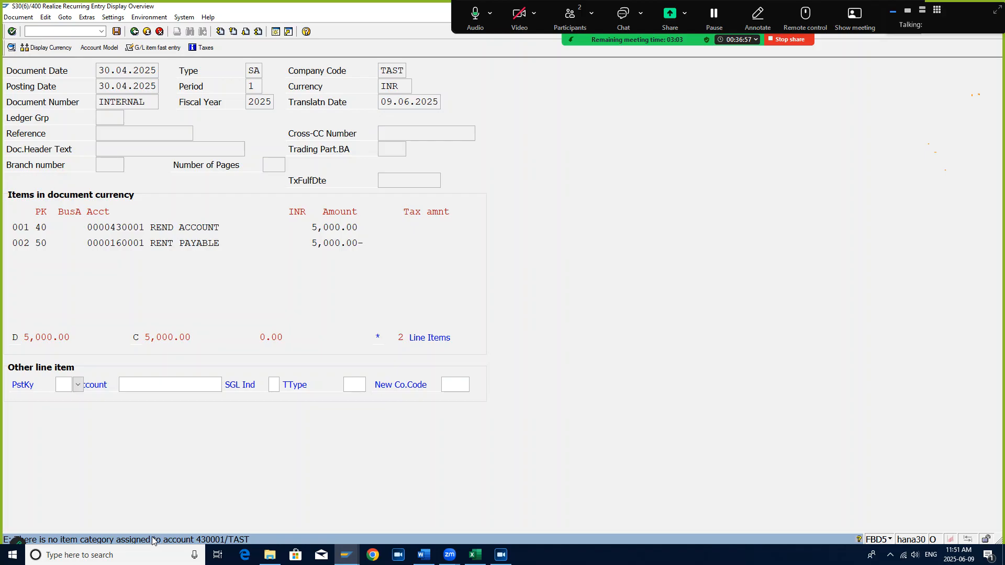
Open a second SAP session, start SPRO from SAP Easy Access, and display the Customizing Implementation Guide.
{"action": "left_click", "coordinate": [276, 31]}
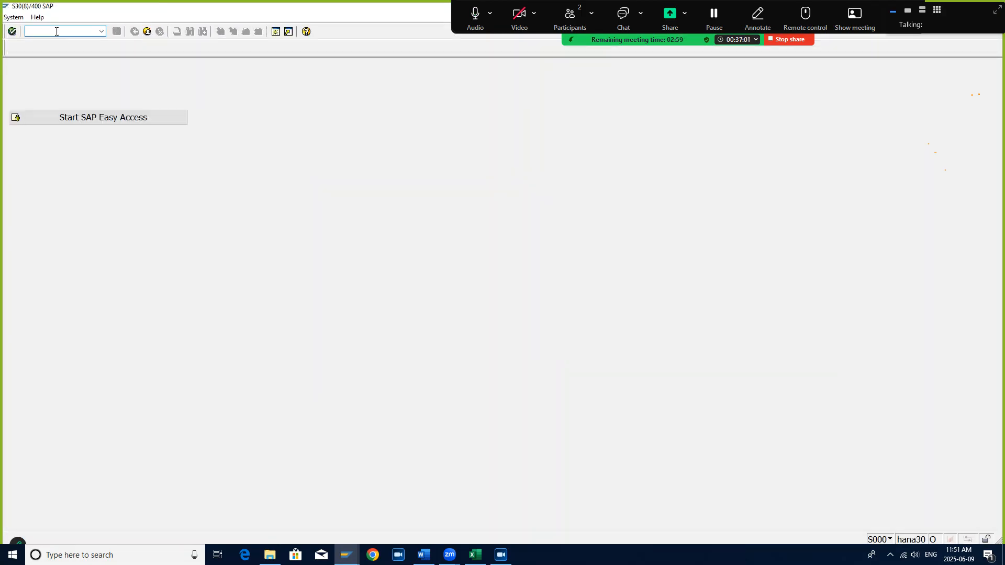
{"action": "left_click", "coordinate": [77, 118]}
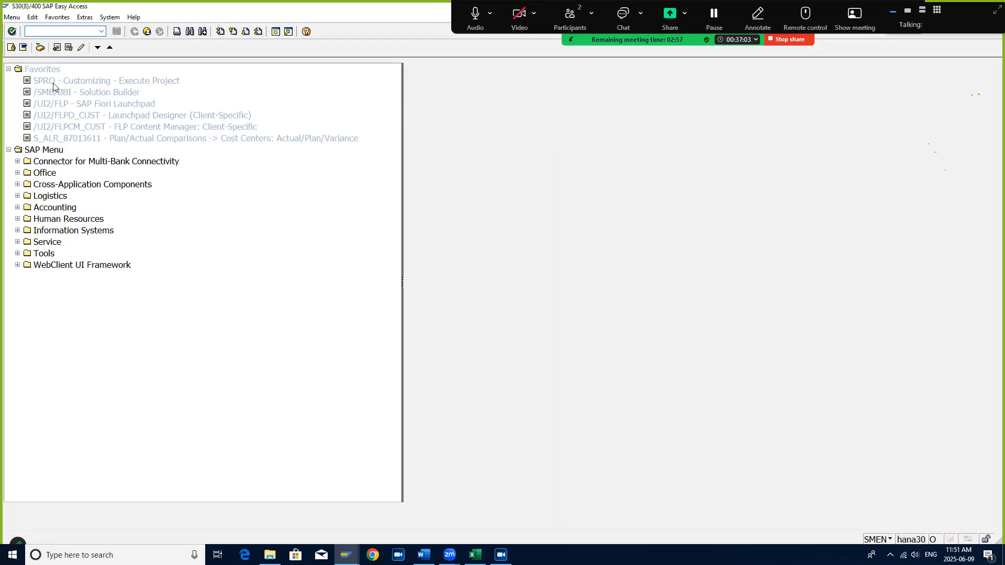
{"action": "left_click", "coordinate": [52, 83]}
{"action": "double_click", "coordinate": [52, 83]}
{"action": "left_click", "coordinate": [41, 48]}
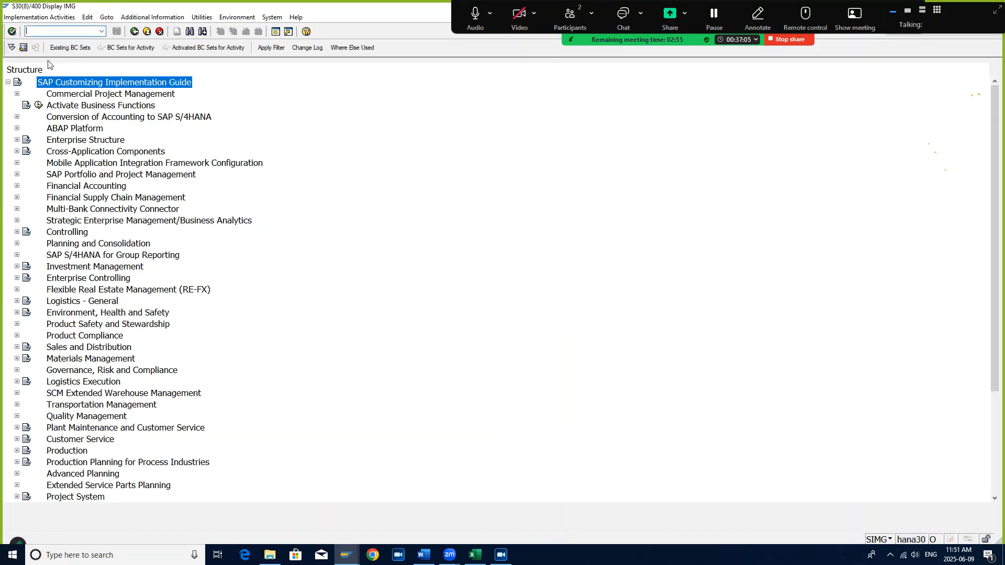
Expand Financial Accounting, General Ledger Accounting, Business Transactions and Document Splitting in the implementation guide.
{"action": "left_click", "coordinate": [17, 186]}
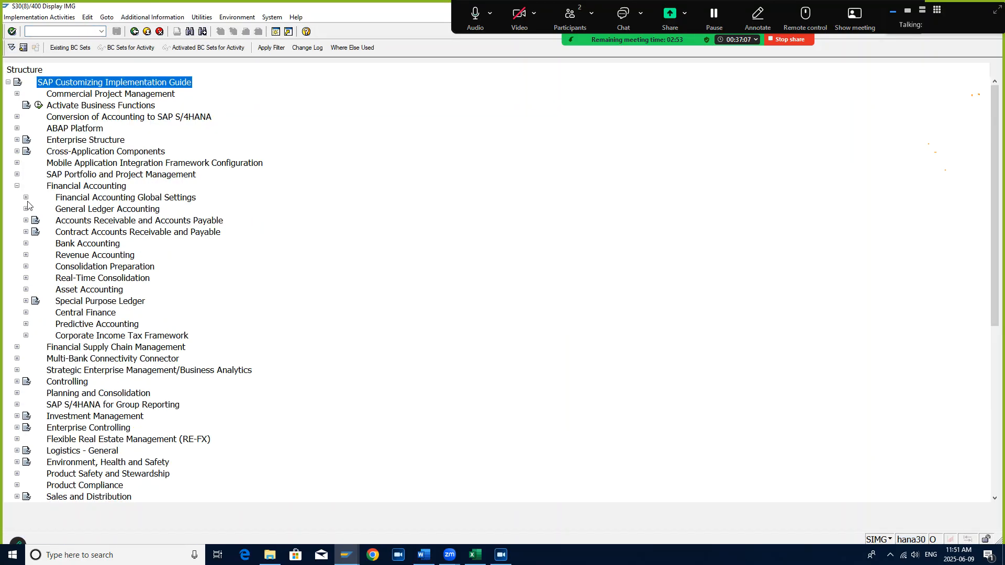
{"action": "left_click", "coordinate": [27, 209]}
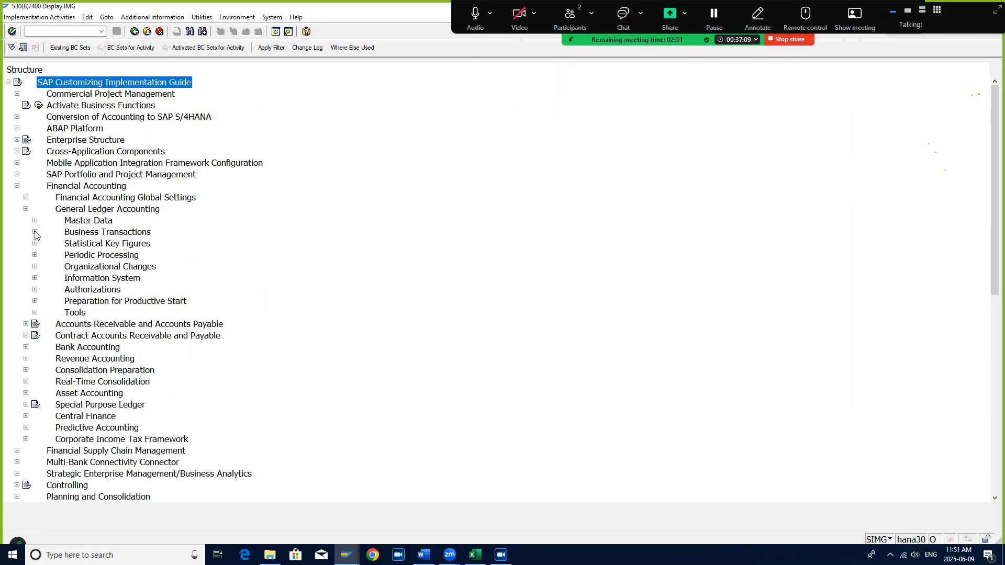
{"action": "left_click", "coordinate": [34, 232]}
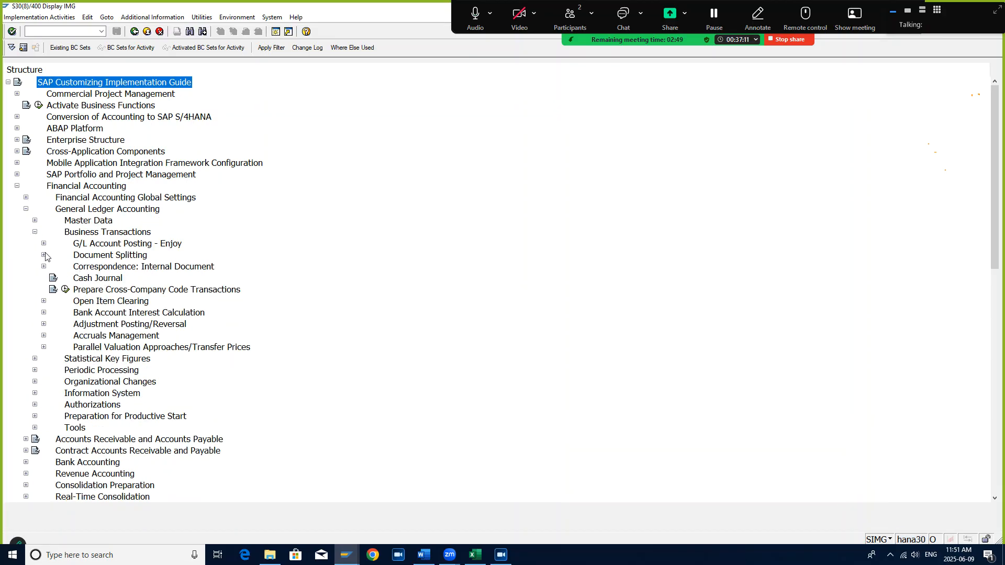
{"action": "left_click", "coordinate": [44, 255]}
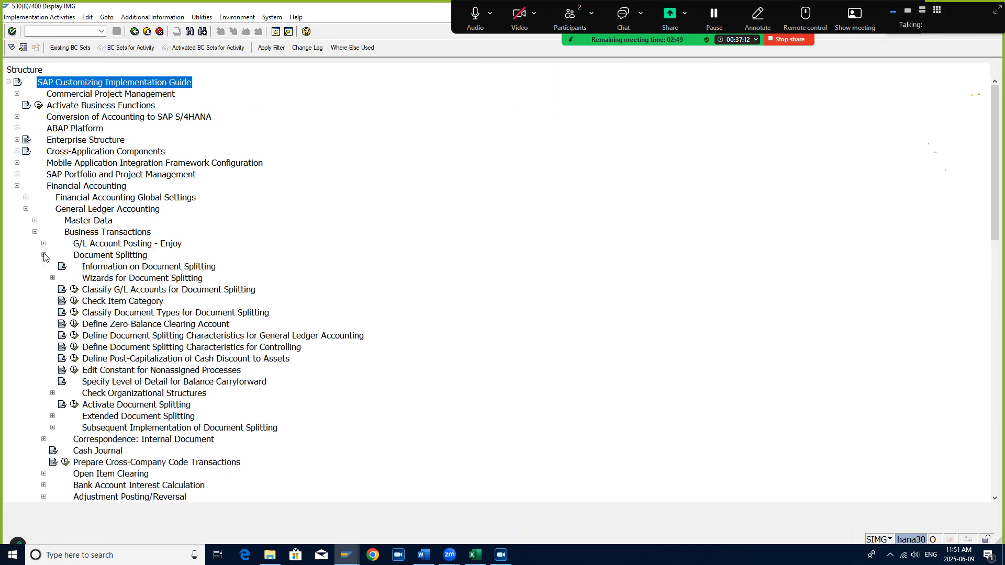
Open Classify G/L Accounts for Document Splitting for chart of accounts TAST and review the classified account ranges.
{"action": "left_click", "coordinate": [73, 291]}
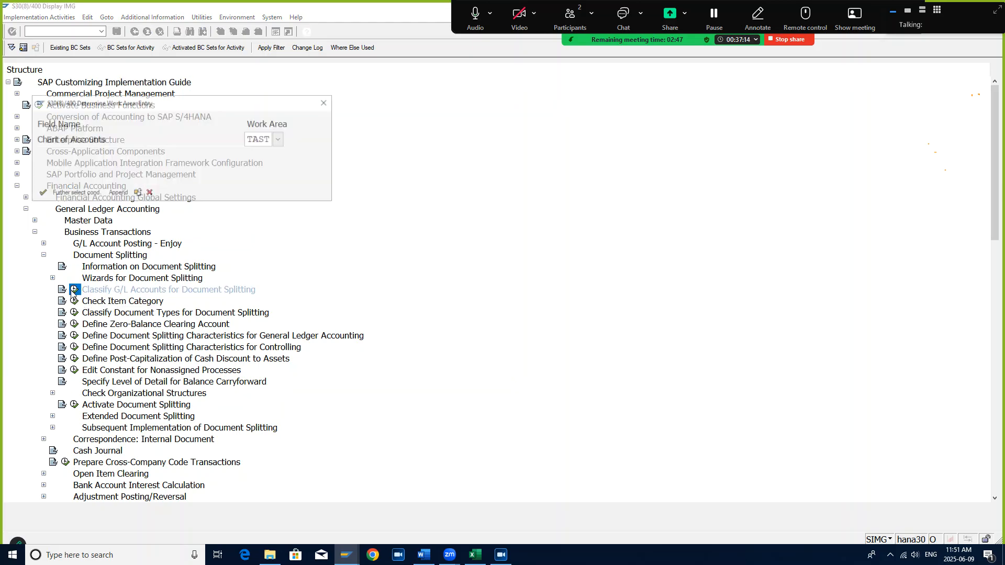
{"action": "left_click", "coordinate": [41, 193]}
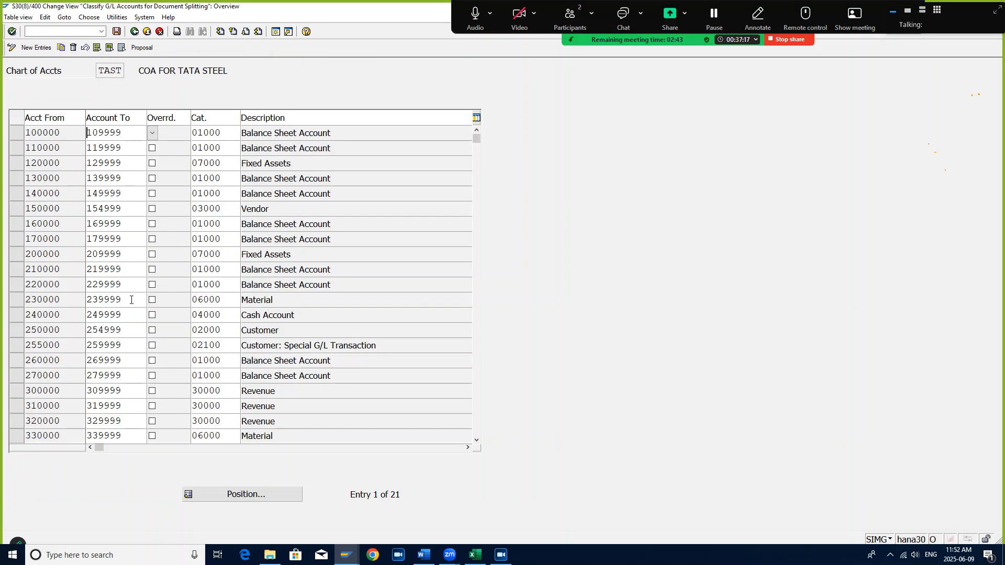
{"action": "scroll", "coordinate": [95, 318], "scroll_direction": "down", "scroll_amount": 2}
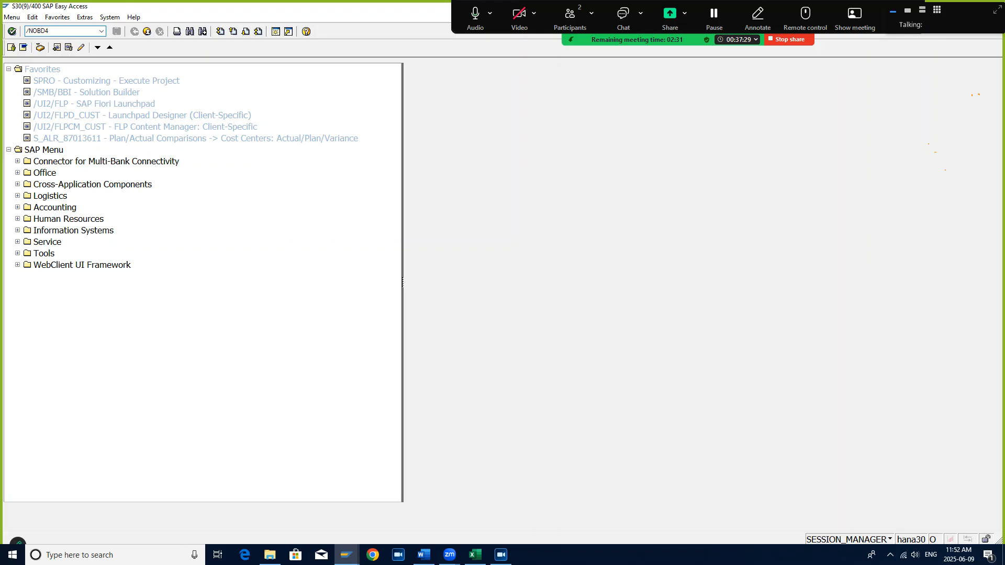
Open transaction OBD4 in a new session and position the G/L account groups list on chart of accounts TAST.
{"action": "key", "text": "Return"}
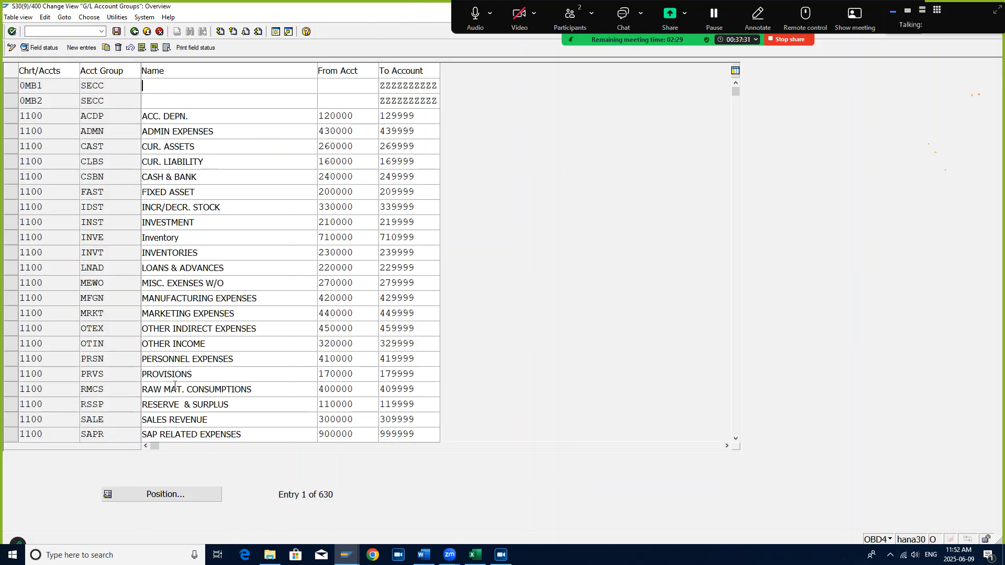
{"action": "left_click", "coordinate": [180, 492]}
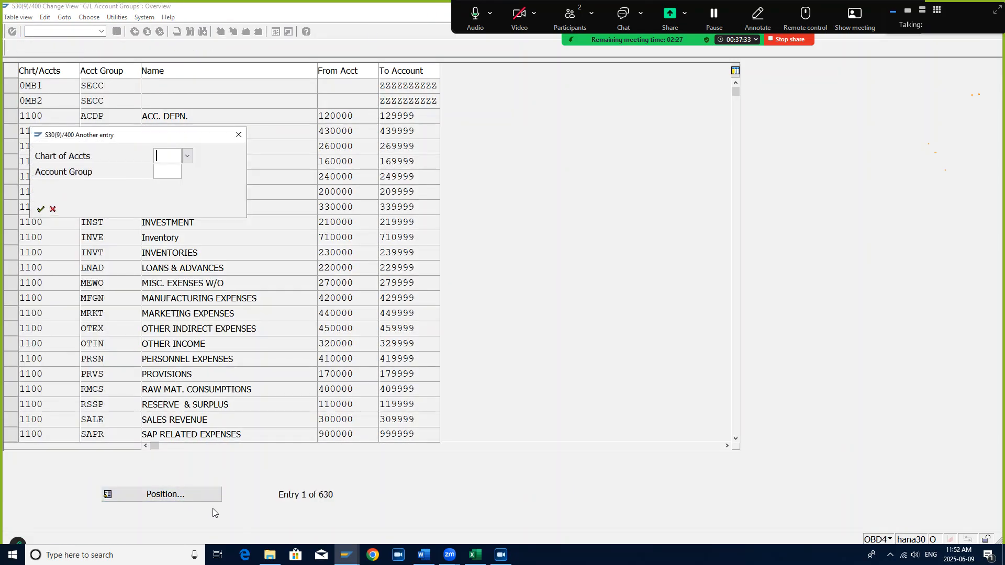
{"action": "type", "text": "TAST"}
{"action": "key", "text": "Return"}
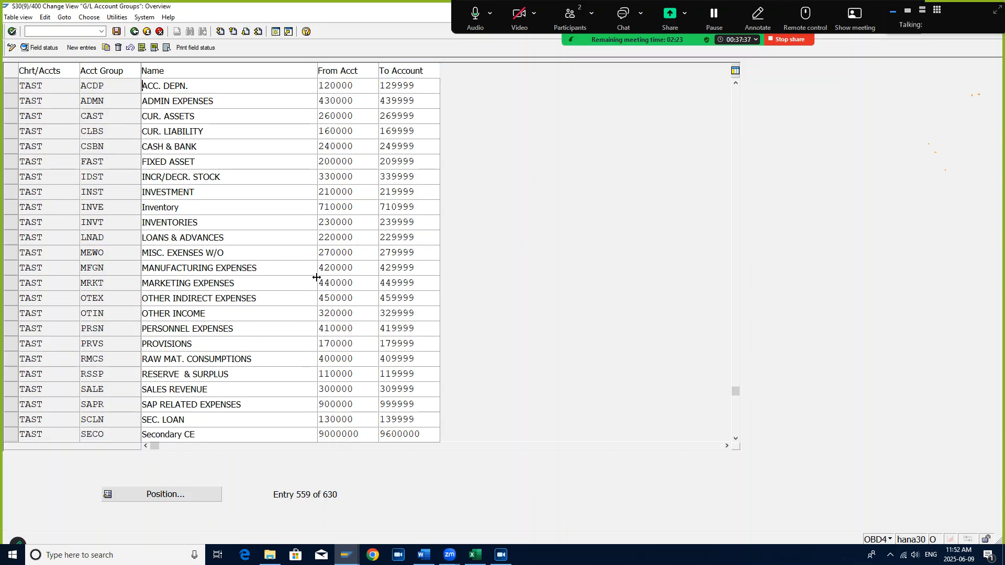
Mark TAST's Manufacturing Expenses, Marketing Expenses, Other Indirect Expenses and Other Income account groups to compare their number ranges.
{"action": "left_click", "coordinate": [11, 270]}
{"action": "left_click", "coordinate": [7, 287]}
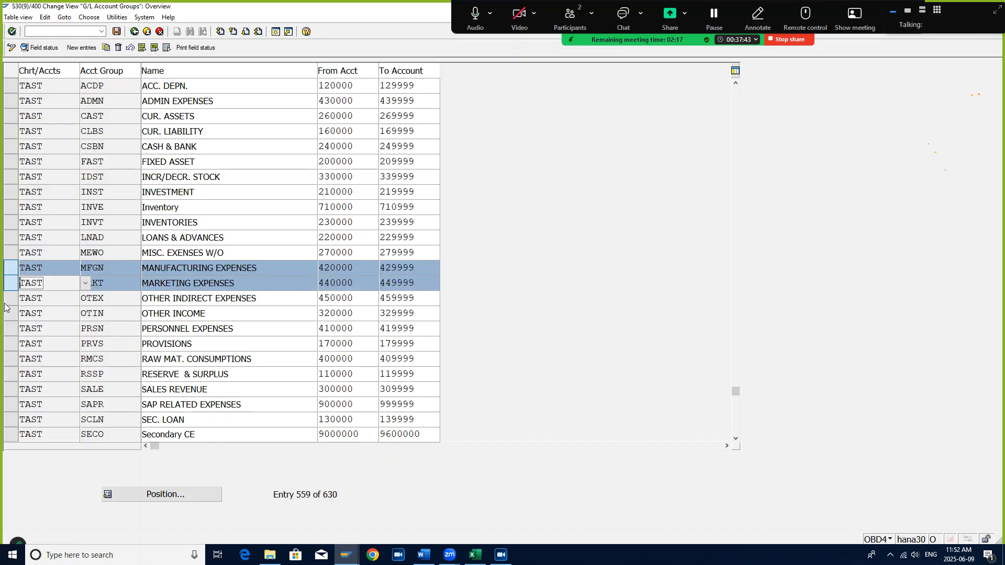
{"action": "left_click", "coordinate": [11, 301]}
{"action": "left_click", "coordinate": [11, 315]}
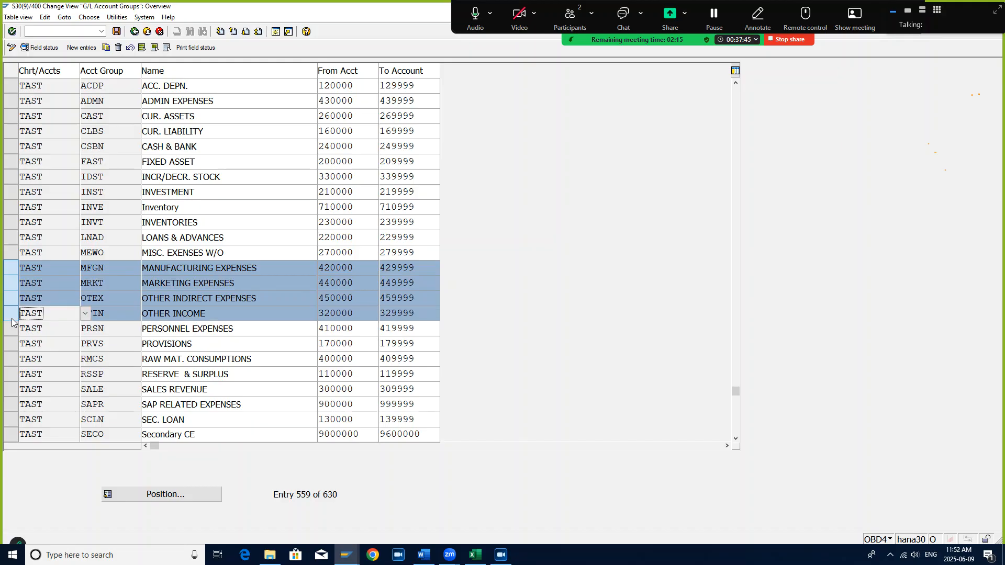
Take the Manufacturing Expenses starting account and begin a new document splitting classification entry from account 420000.
{"action": "left_click", "coordinate": [319, 270]}
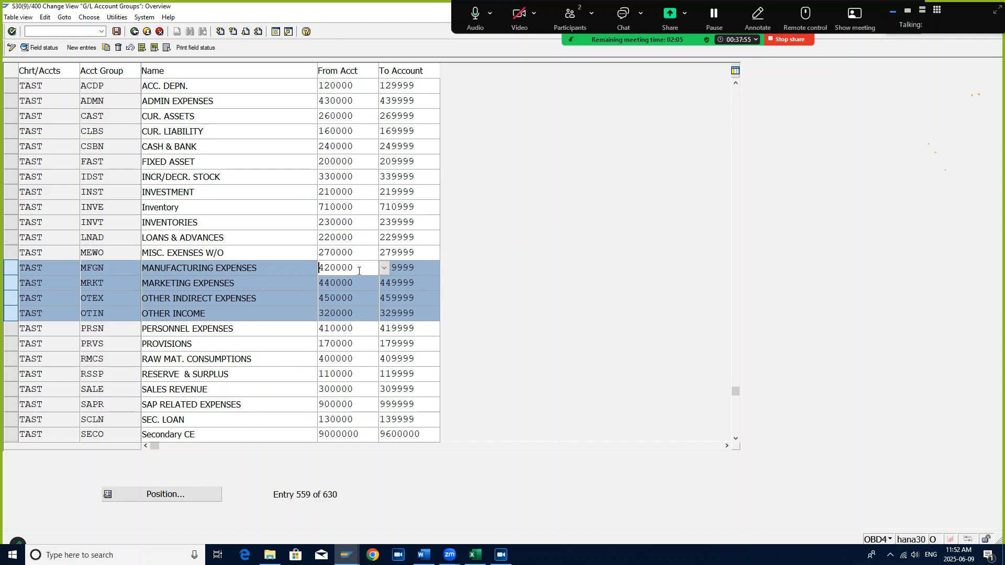
{"action": "left_click_drag", "start_coordinate": [359, 271], "coordinate": [281, 271]}
{"action": "key", "text": "alt+Tab"}
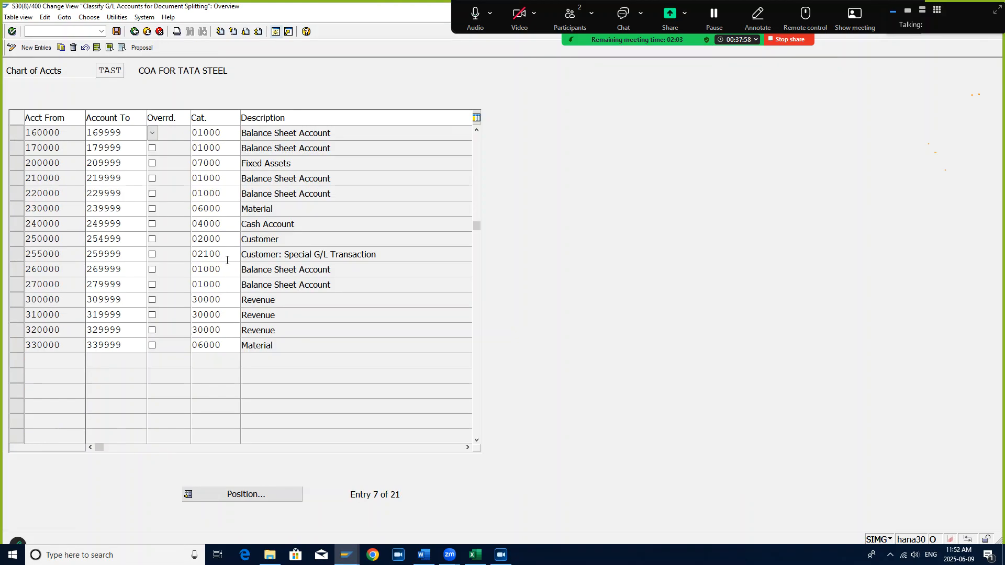
{"action": "left_click", "coordinate": [36, 49]}
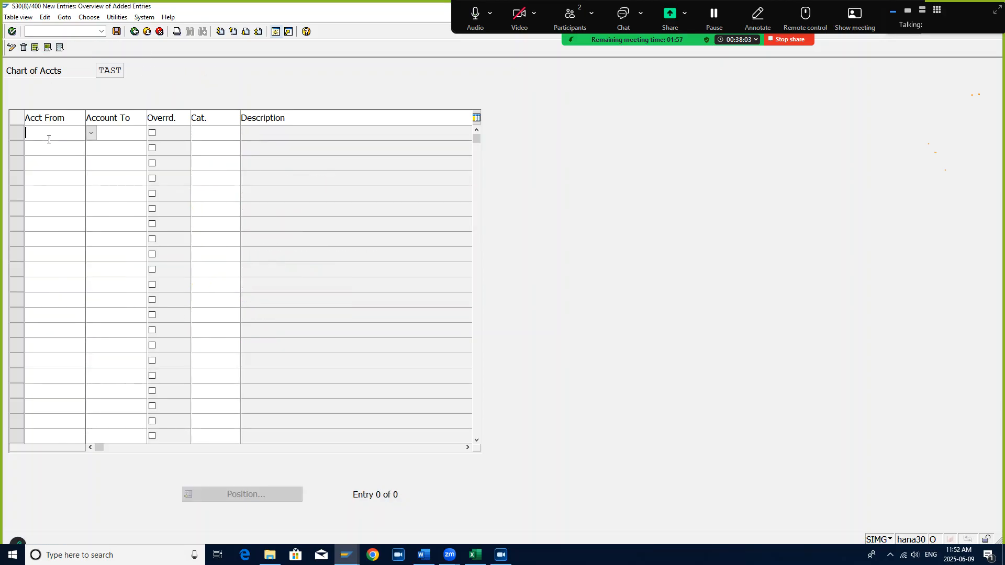
{"action": "type", "text": "420000"}
Copy the Other Indirect Expenses group's ending account, 459999, into Account To of the new classification entry.
{"action": "key", "text": "alt+Tab"}
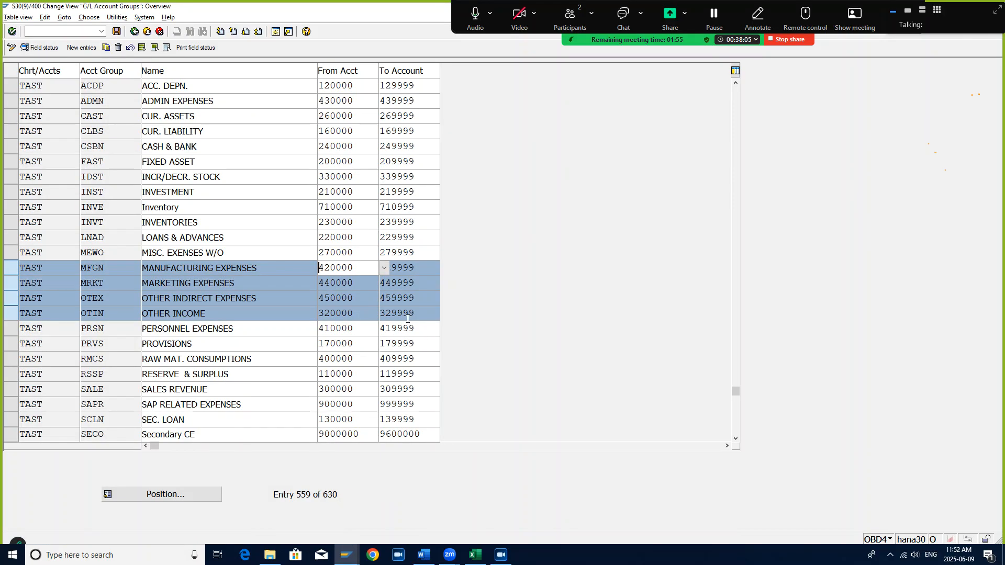
{"action": "left_click", "coordinate": [414, 297]}
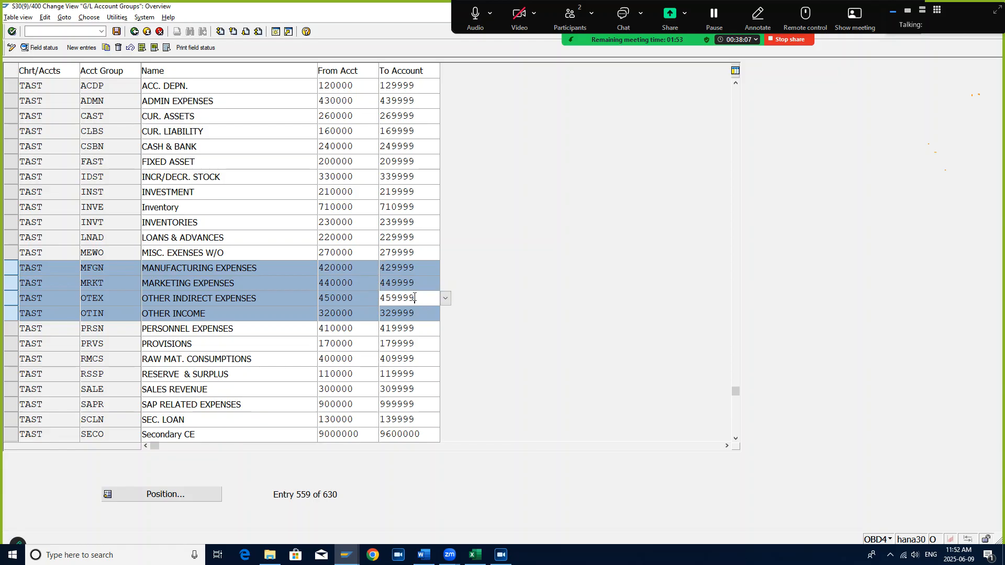
{"action": "left_click_drag", "start_coordinate": [414, 297], "coordinate": [367, 299]}
{"action": "key", "text": "ctrl+c"}
{"action": "key", "text": "alt+Tab"}
{"action": "left_click", "coordinate": [126, 138]}
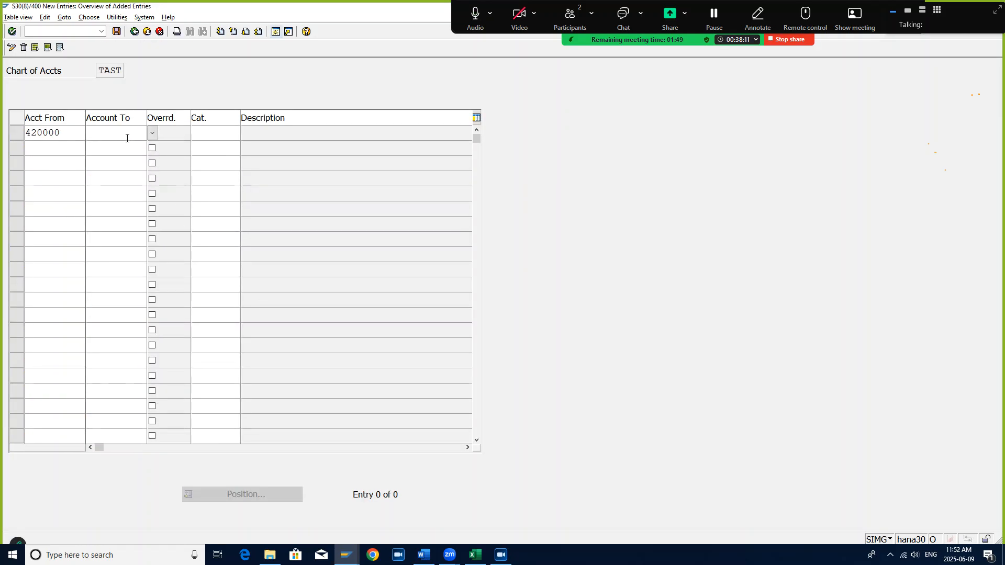
{"action": "key", "text": "ctrl+v"}
Assign item category 20000 Expense to the new account range and save it in customizing request S30K900147.
{"action": "left_click", "coordinate": [228, 134]}
{"action": "left_click", "coordinate": [244, 132]}
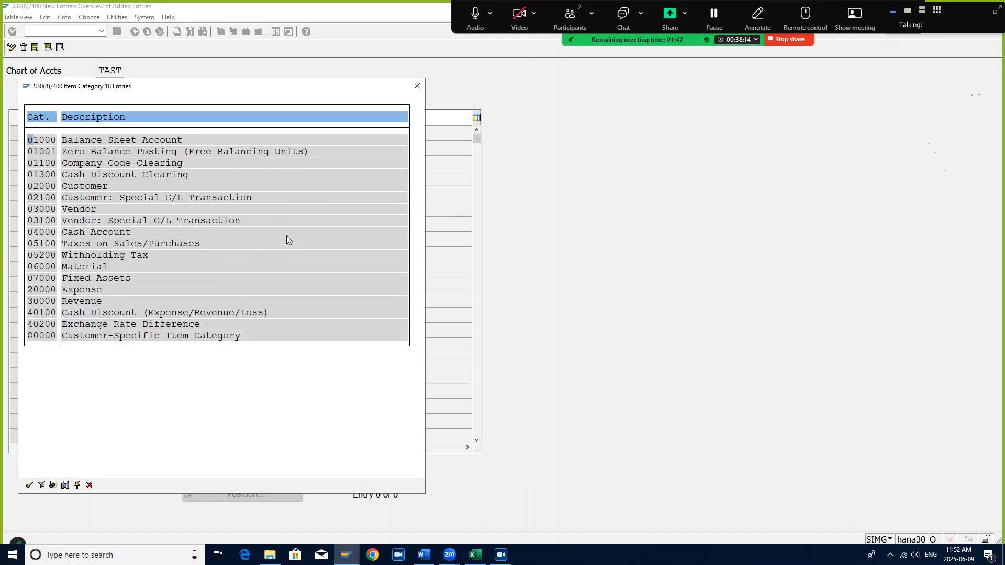
{"action": "double_click", "coordinate": [76, 289]}
{"action": "key", "text": "Return"}
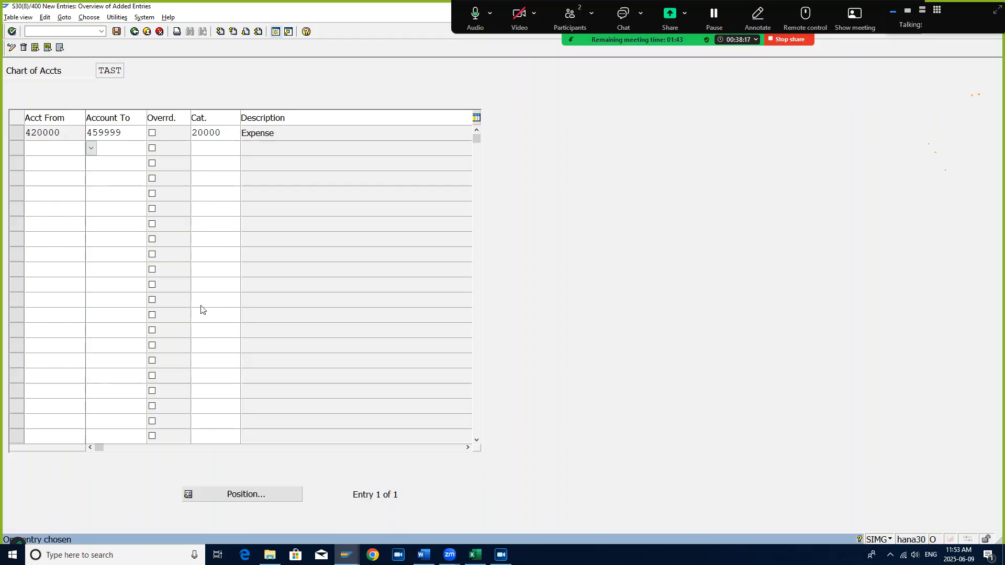
{"action": "key", "text": "ctrl+s"}
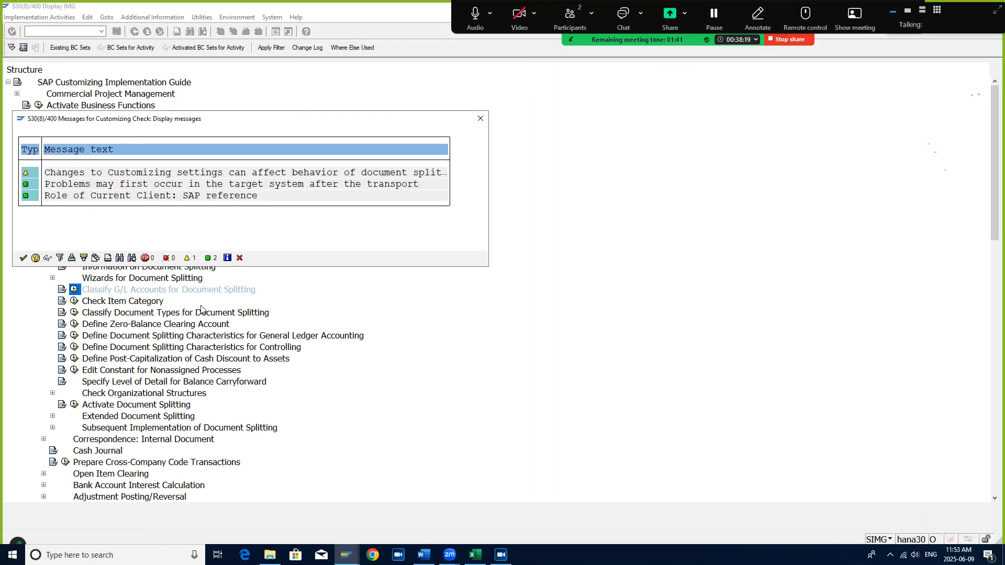
{"action": "key", "text": "Return"}
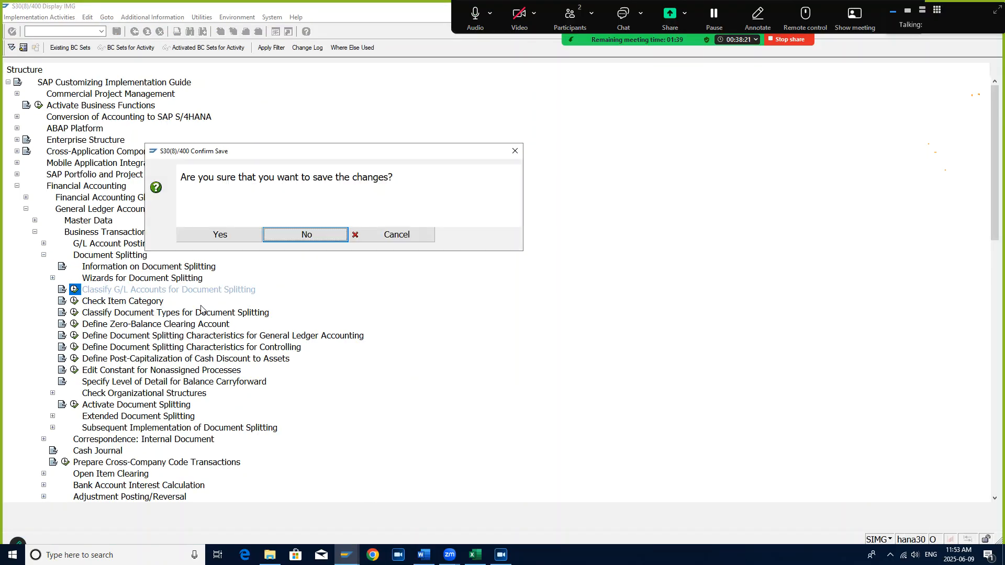
{"action": "left_click", "coordinate": [205, 239]}
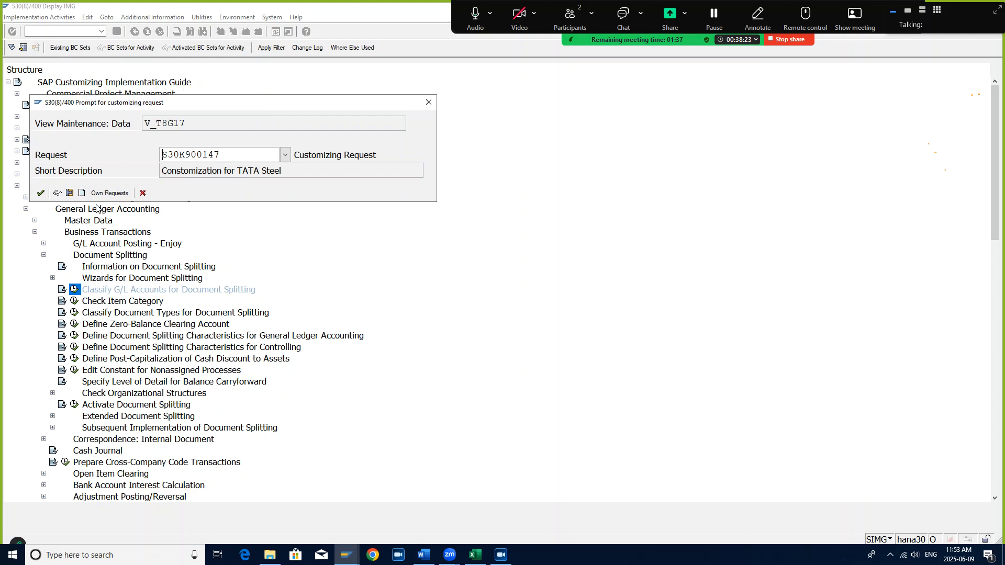
{"action": "left_click", "coordinate": [40, 193]}
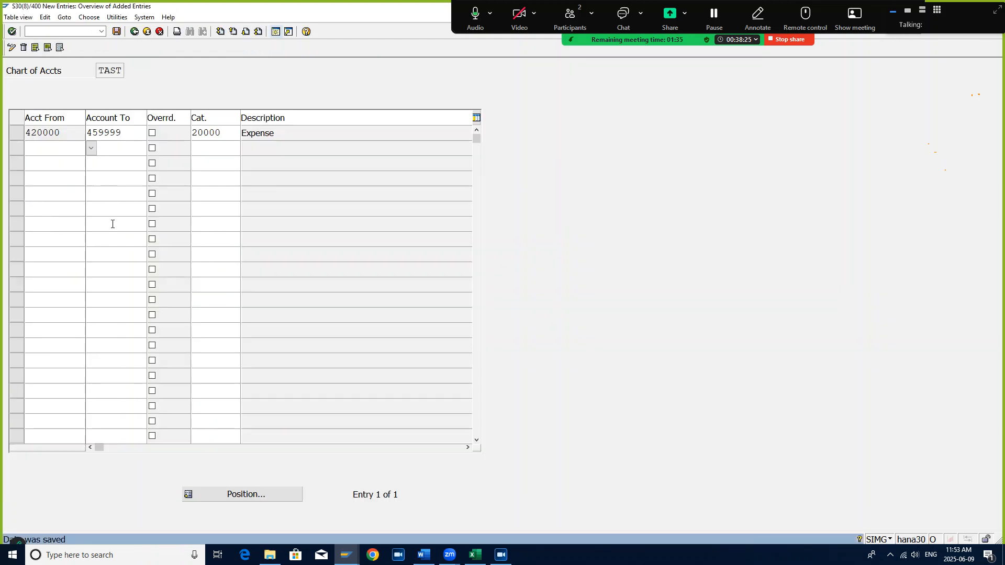
Compare the rent document's G/L accounts with TAST's account groups, mark the Current Liability group, and return to the splitting classification.
{"action": "left_click", "coordinate": [135, 32]}
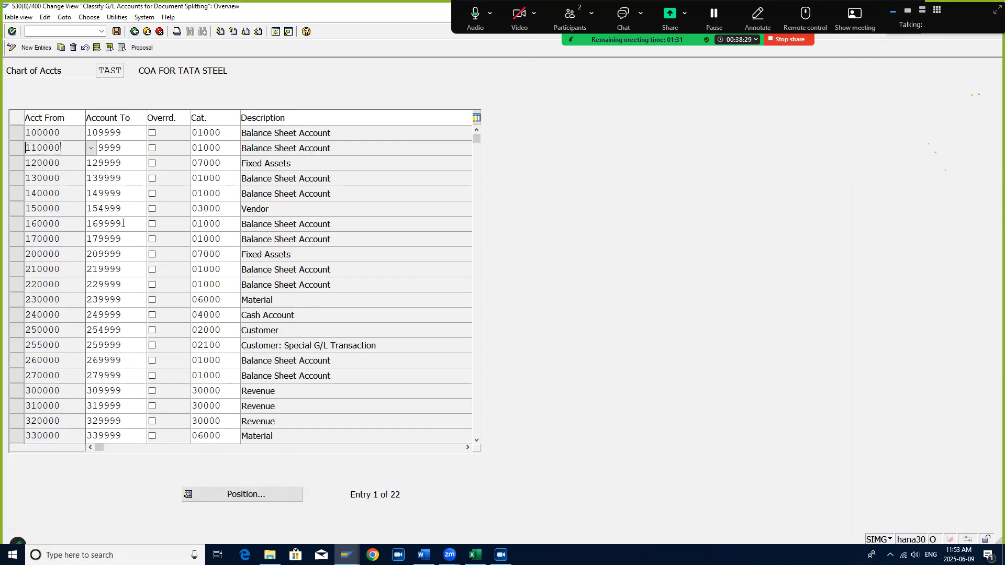
{"action": "key", "text": "alt+Tab"}
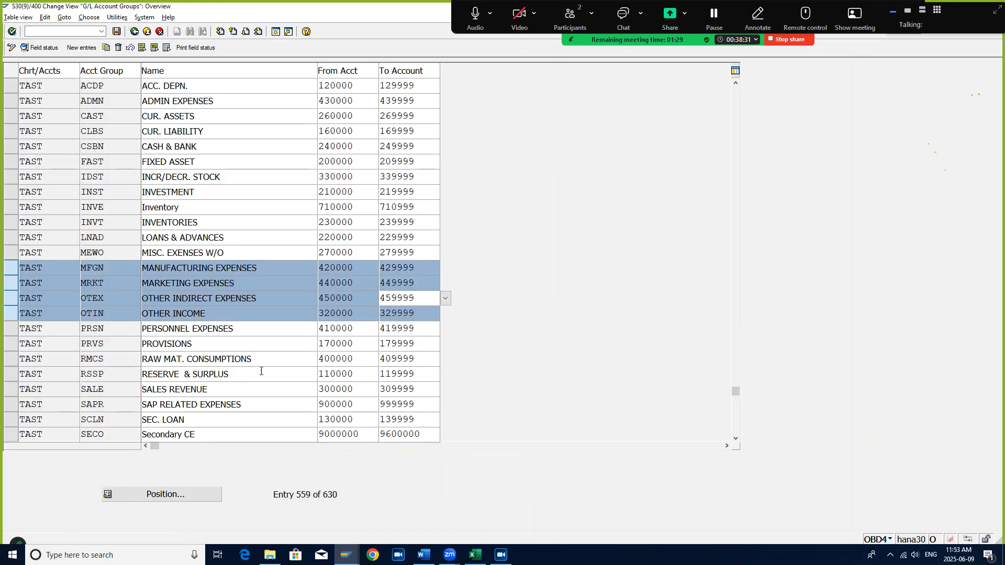
{"action": "key", "text": "alt+Tab"}
{"action": "left_click", "coordinate": [266, 373]}
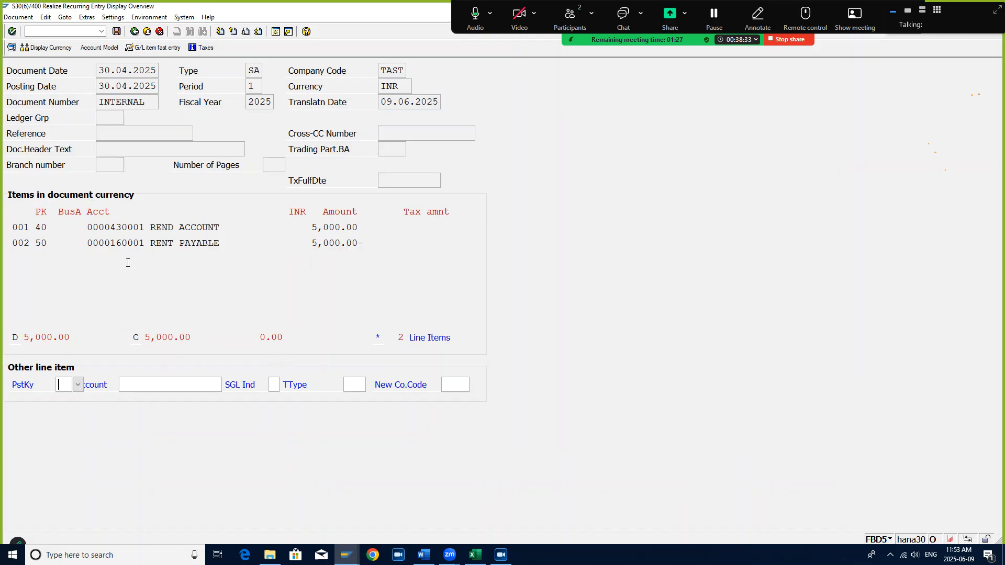
{"action": "key", "text": "alt+Tab"}
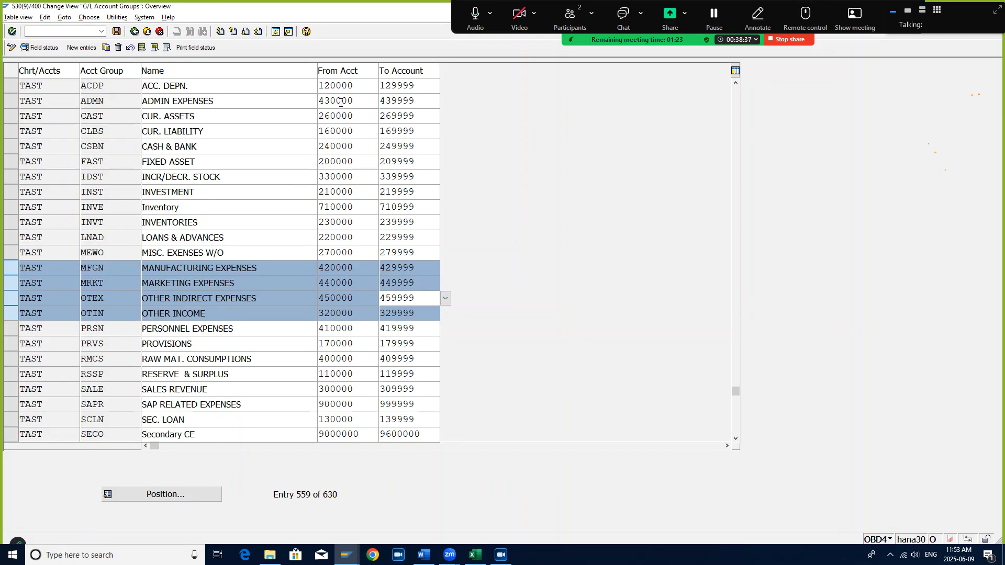
{"action": "left_click", "coordinate": [11, 133]}
{"action": "key", "text": "alt+Tab"}
{"action": "key", "text": "alt+Tab"}
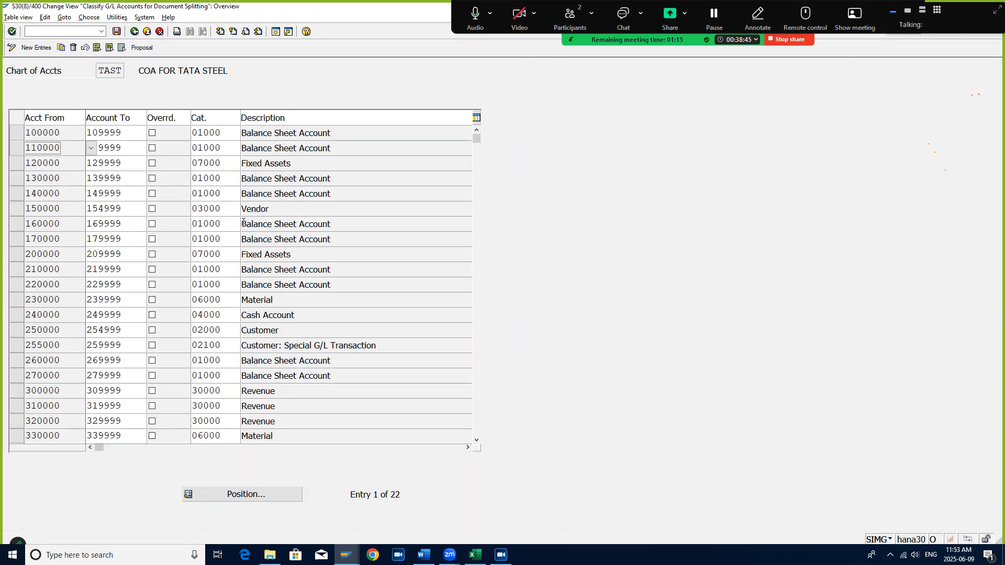
Save the splitting classification view, return to the rent recurring entry, and exit it to the batch input session overview.
{"action": "left_click", "coordinate": [116, 31]}
{"action": "key", "text": "alt+Tab"}
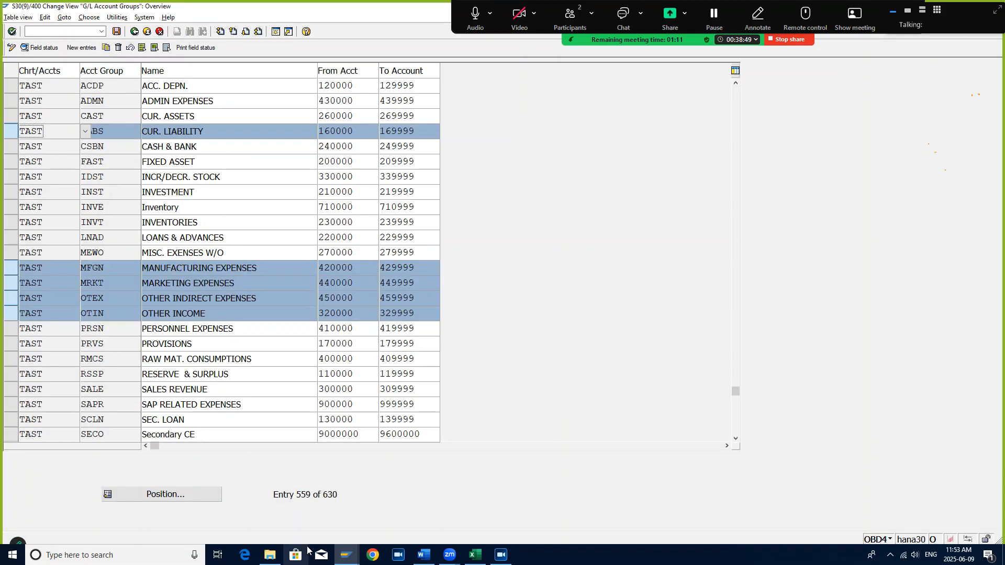
{"action": "key", "text": "alt+Tab"}
{"action": "key", "text": "alt+Tab"}
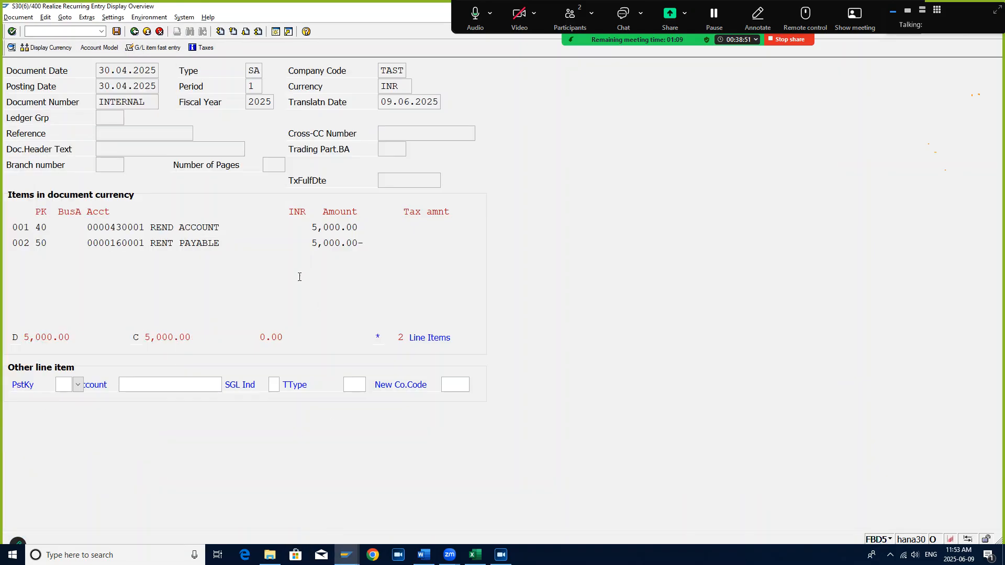
{"action": "left_click", "coordinate": [175, 49]}
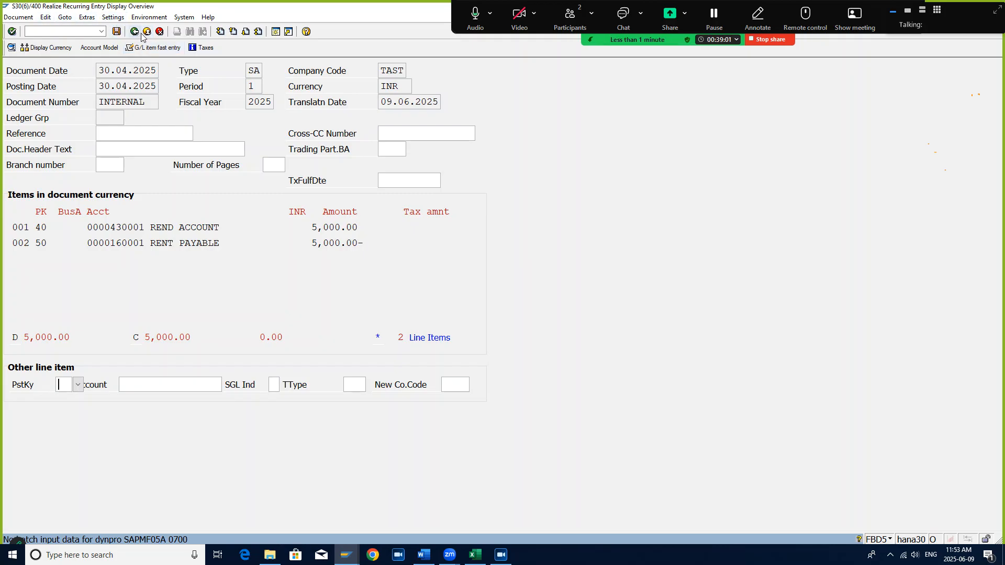
{"action": "left_click", "coordinate": [159, 32]}
{"action": "left_click", "coordinate": [81, 34]}
{"action": "type", "text": "/N"}
{"action": "key", "text": "Return"}
{"action": "left_click", "coordinate": [74, 358]}
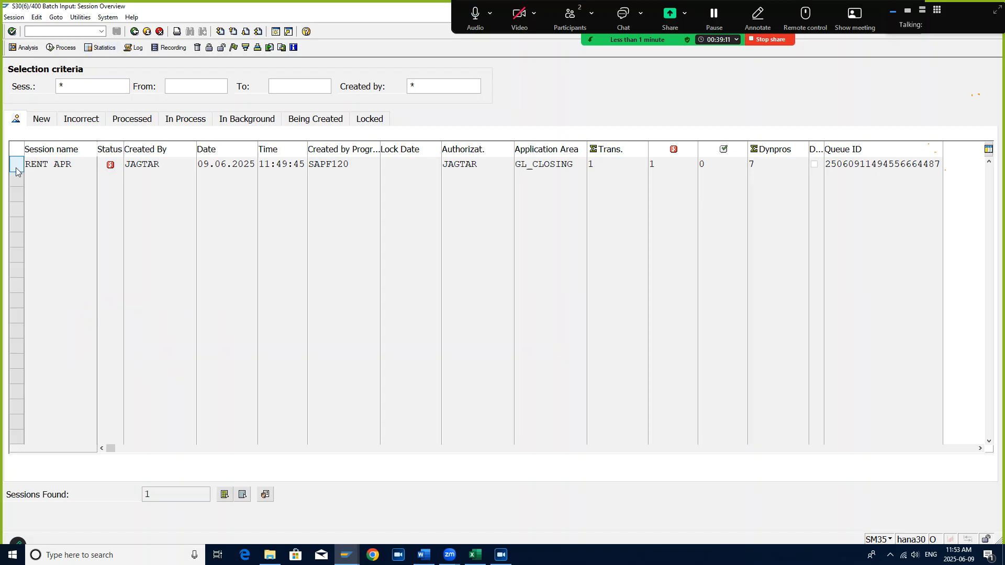
Reprocess the RENT APR session in the Display errors only mode and return to the session overview.
{"action": "left_click", "coordinate": [16, 165]}
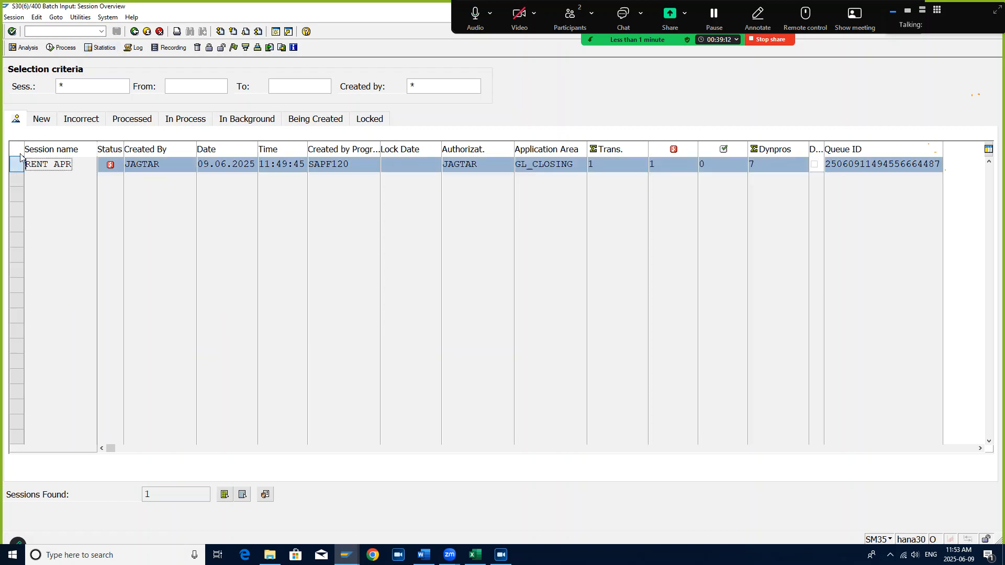
{"action": "left_click", "coordinate": [50, 49]}
{"action": "left_click", "coordinate": [59, 205]}
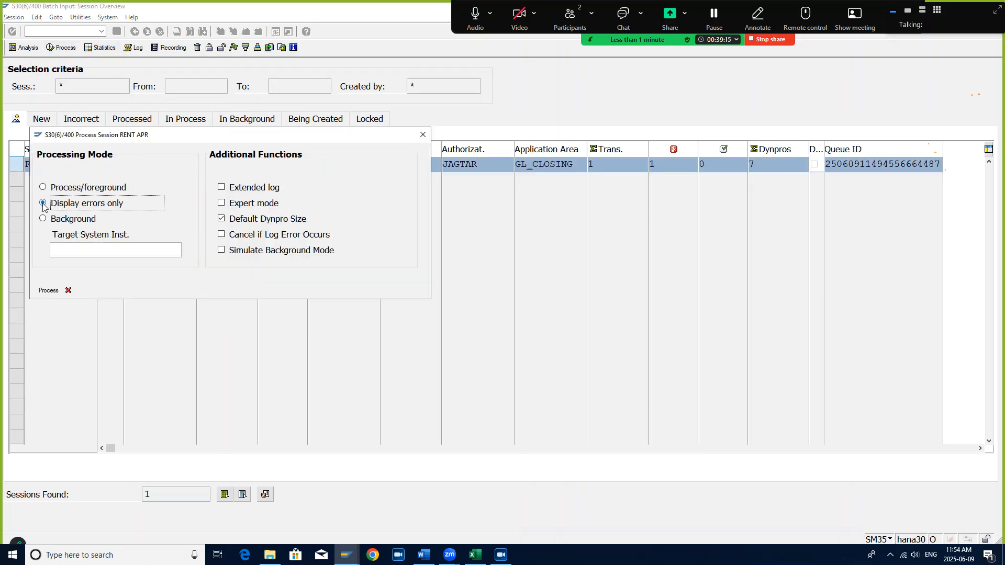
{"action": "left_click", "coordinate": [49, 292]}
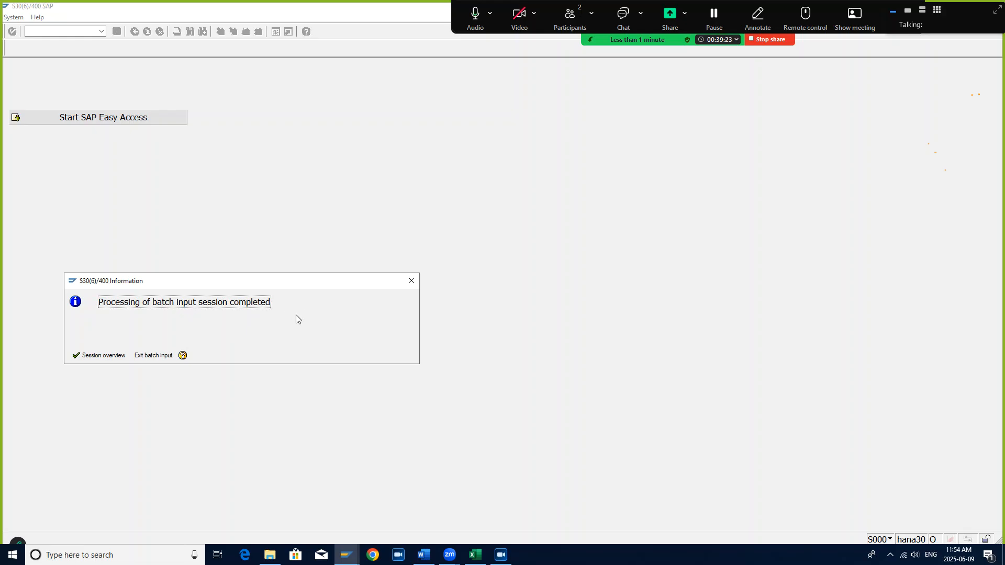
{"action": "left_click", "coordinate": [109, 355]}
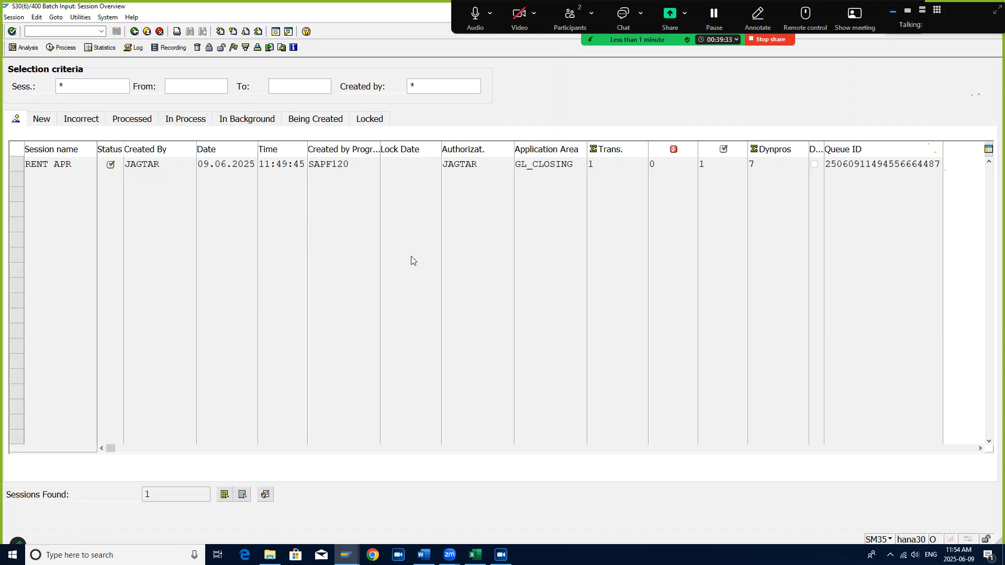
Switch to the G/L Account Line Item Display session for account 430001 in company code TAST.
{"action": "key", "text": "alt+Tab"}
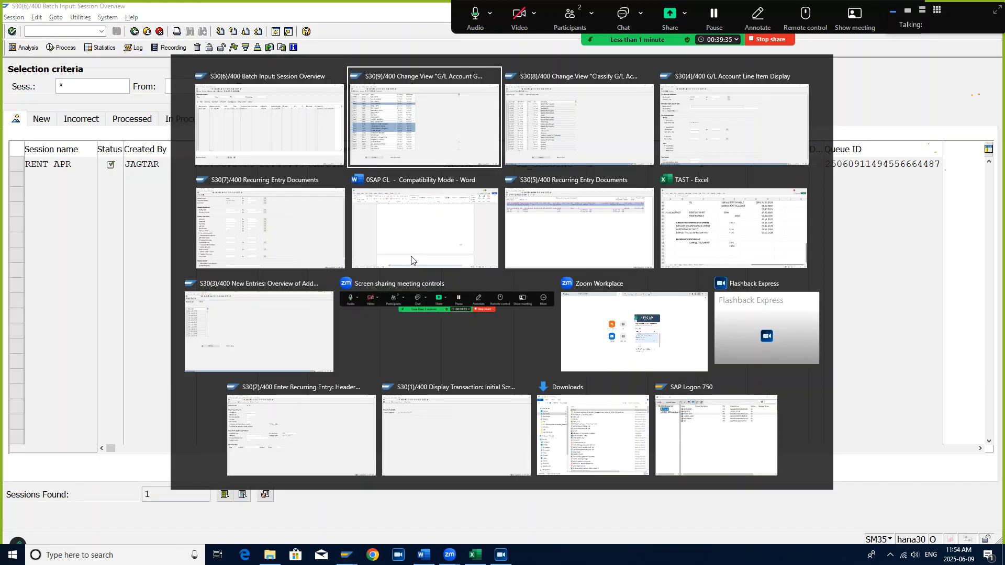
{"action": "key", "text": "Tab"}
{"action": "key", "text": "Tab"}
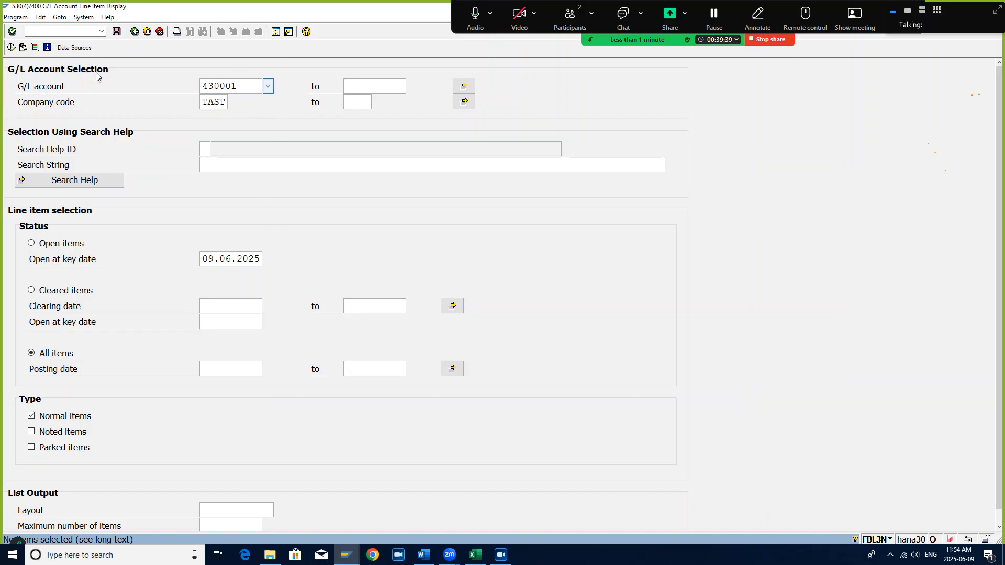
List all line items of account 430001 in TAST, and display the rent posting's line item and full document.
{"action": "left_click", "coordinate": [9, 50]}
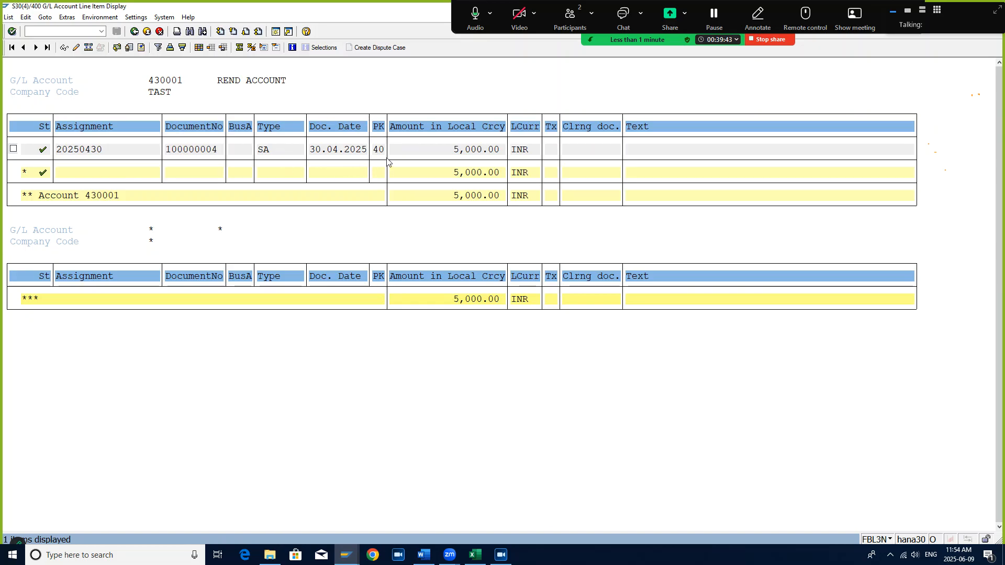
{"action": "left_click", "coordinate": [89, 151]}
{"action": "left_click", "coordinate": [13, 149]}
{"action": "left_click", "coordinate": [64, 48]}
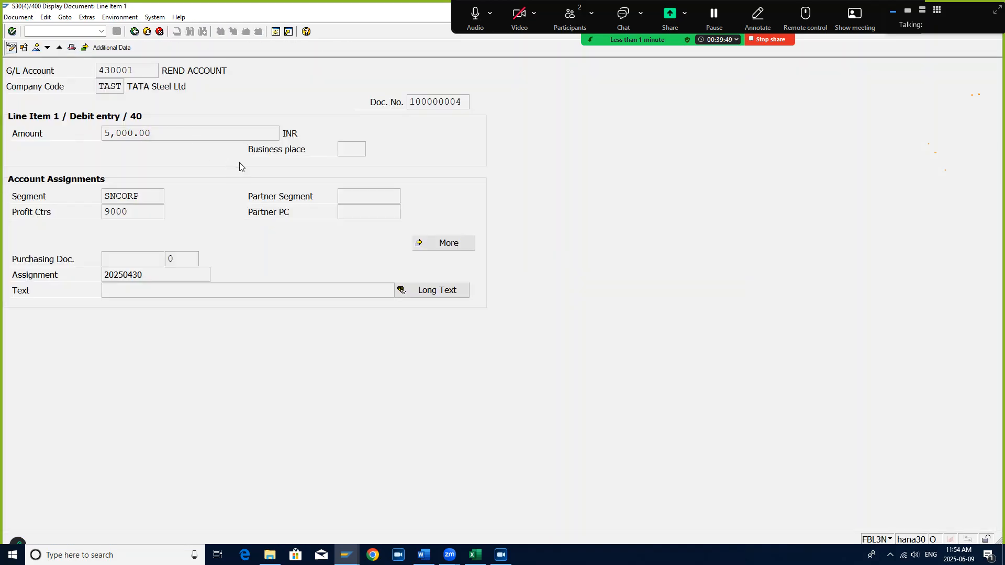
{"action": "left_click", "coordinate": [36, 48]}
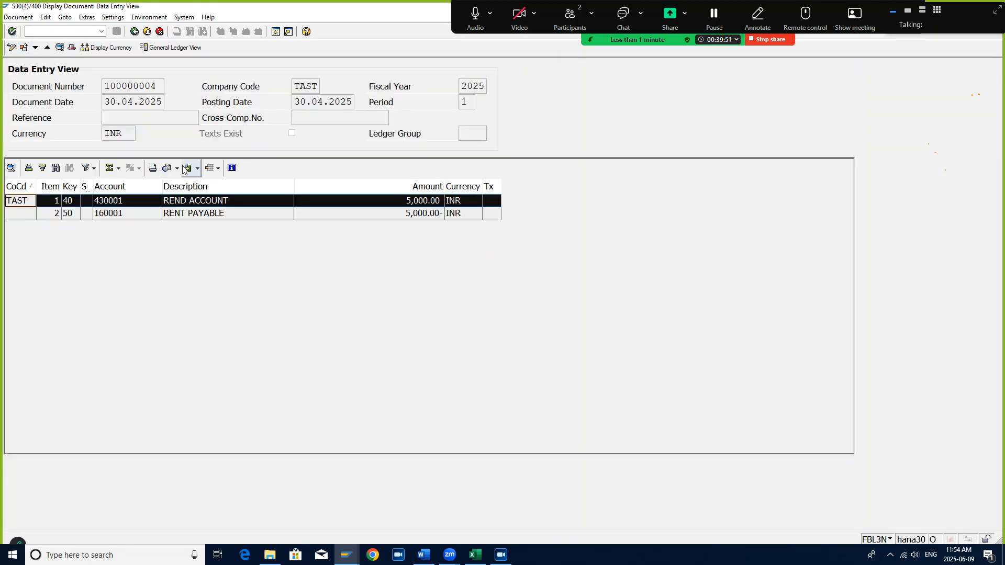
{"action": "left_click_drag", "start_coordinate": [160, 87], "coordinate": [97, 87]}
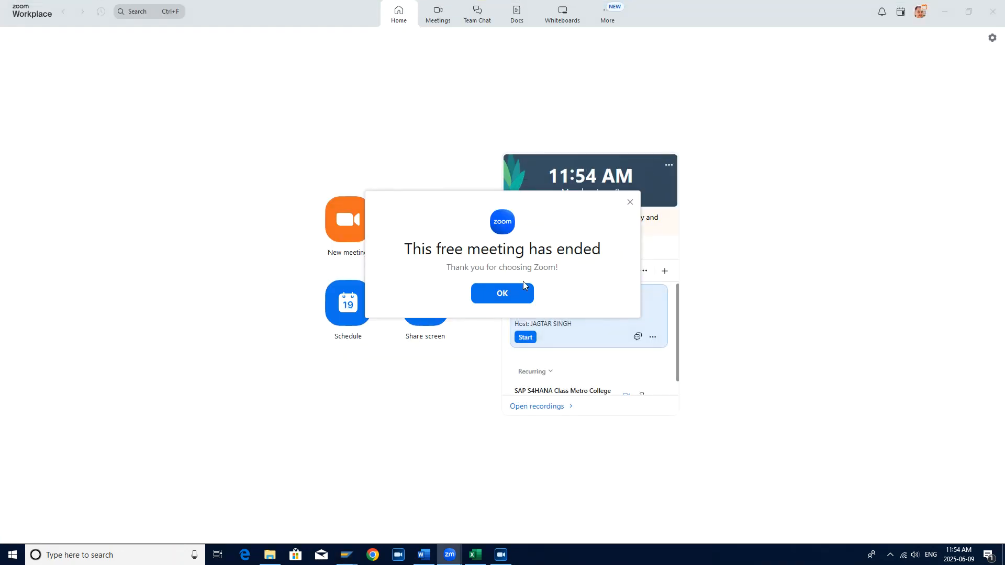
Dismiss the ended-meeting notice, minimize the Zoom window, and return from the rent document to the G/L line item selection.
{"action": "left_click", "coordinate": [510, 294]}
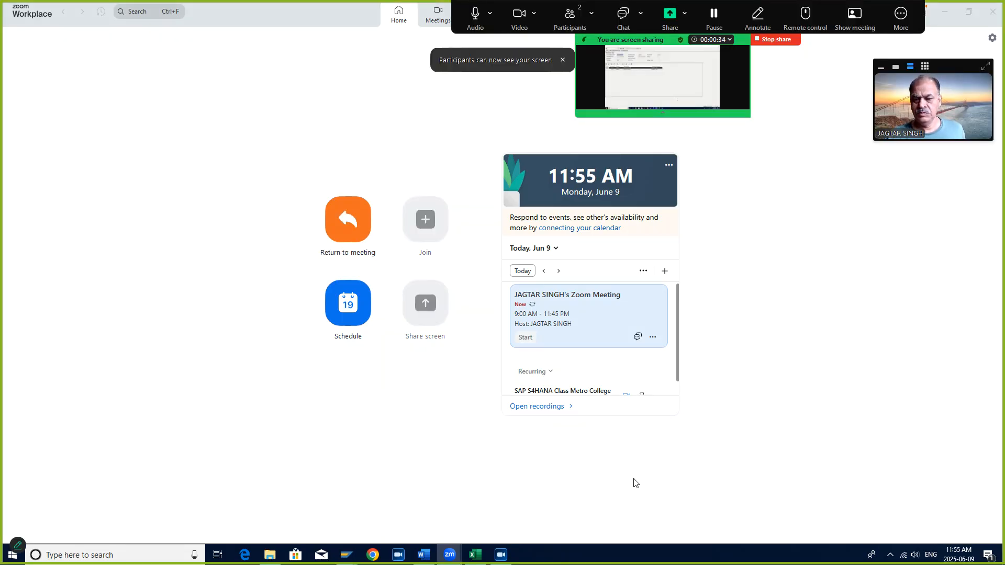
{"action": "left_click", "coordinate": [946, 13]}
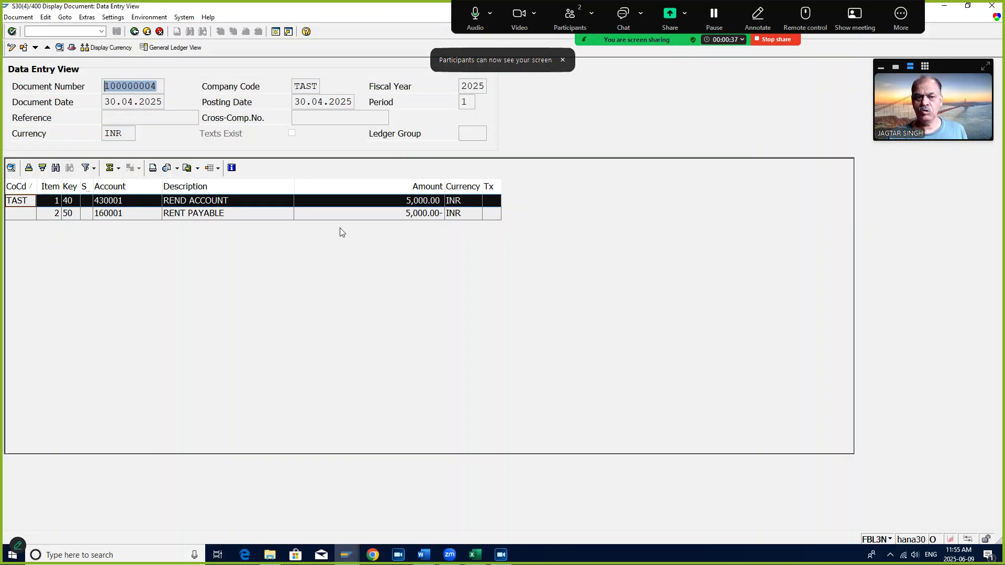
{"action": "left_click", "coordinate": [135, 32]}
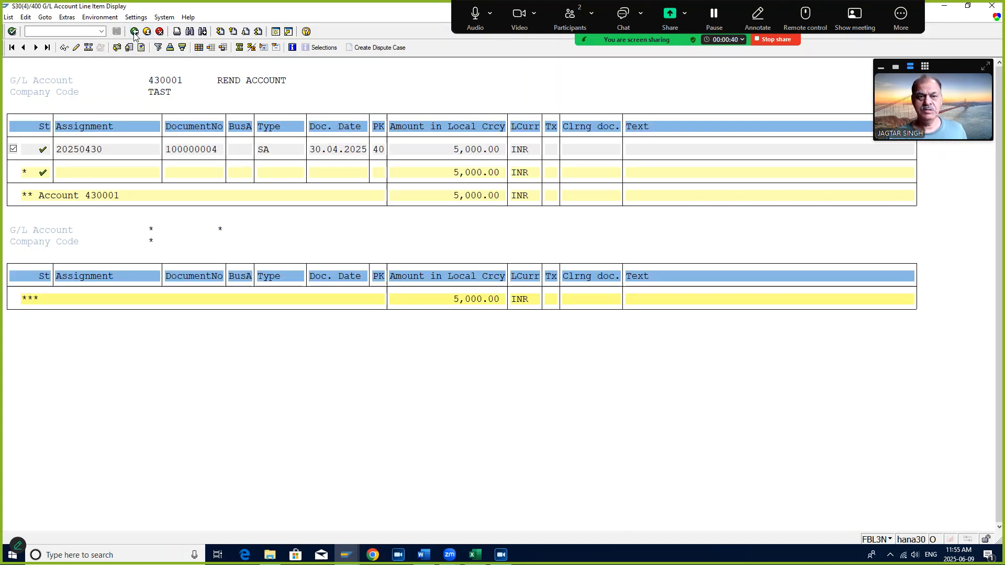
{"action": "left_click", "coordinate": [135, 32]}
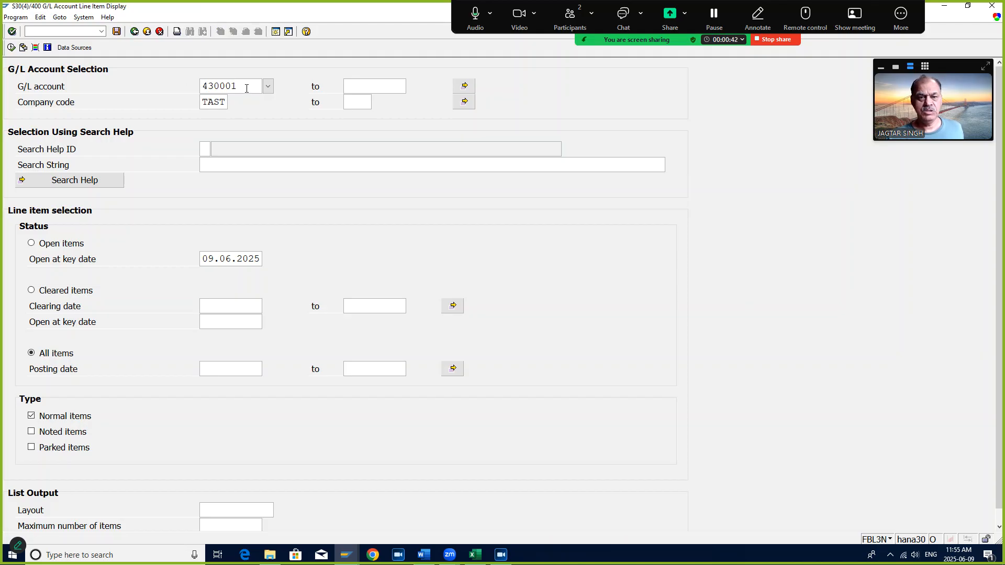
Display all line items of RENT PAYABLE account 160001 in company code TAST, and return to the selection screen.
{"action": "left_click_drag", "start_coordinate": [246, 88], "coordinate": [110, 92]}
{"action": "type", "text": "16"}
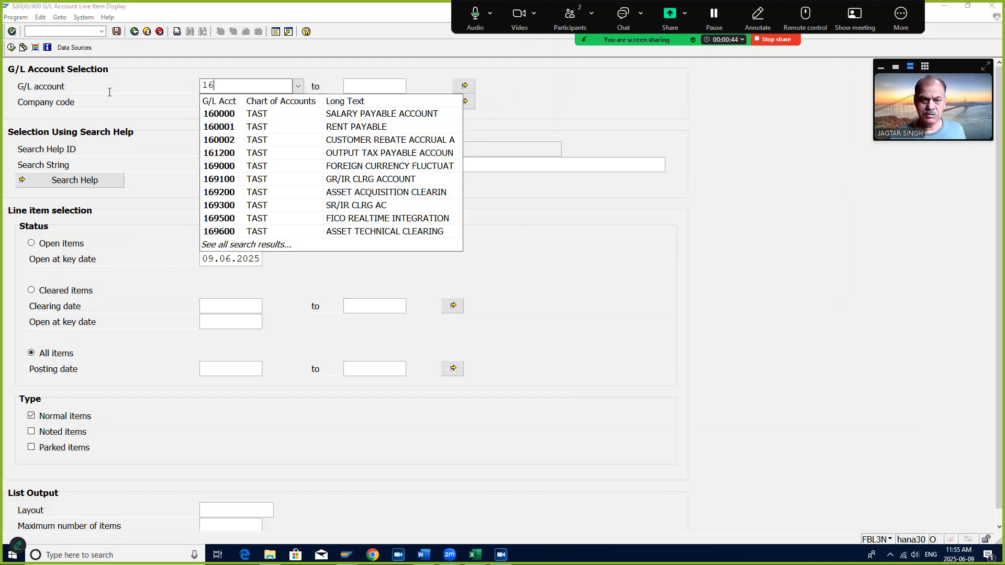
{"action": "key", "text": "Down"}
{"action": "key", "text": "Down"}
{"action": "key", "text": "Return"}
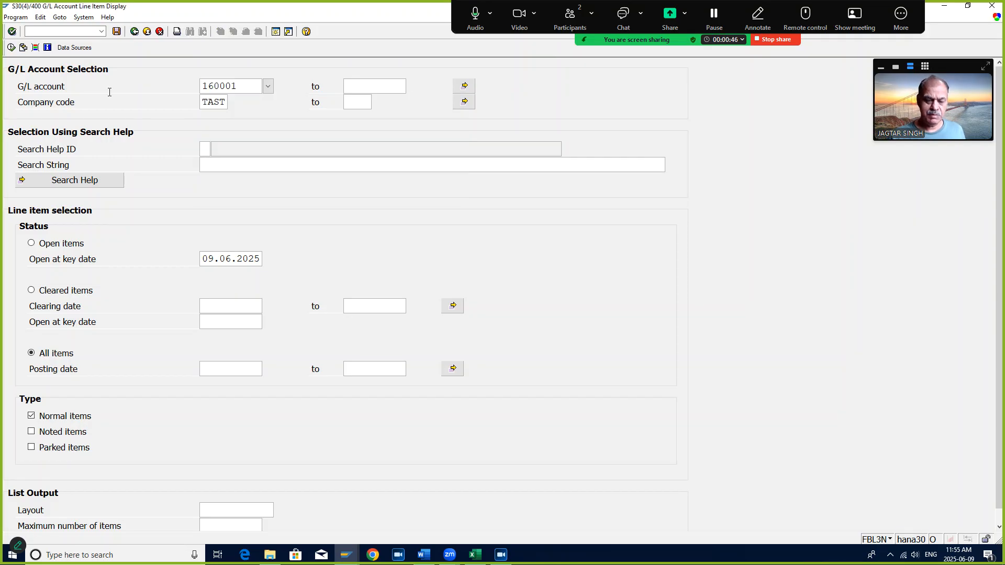
{"action": "key", "text": "F8"}
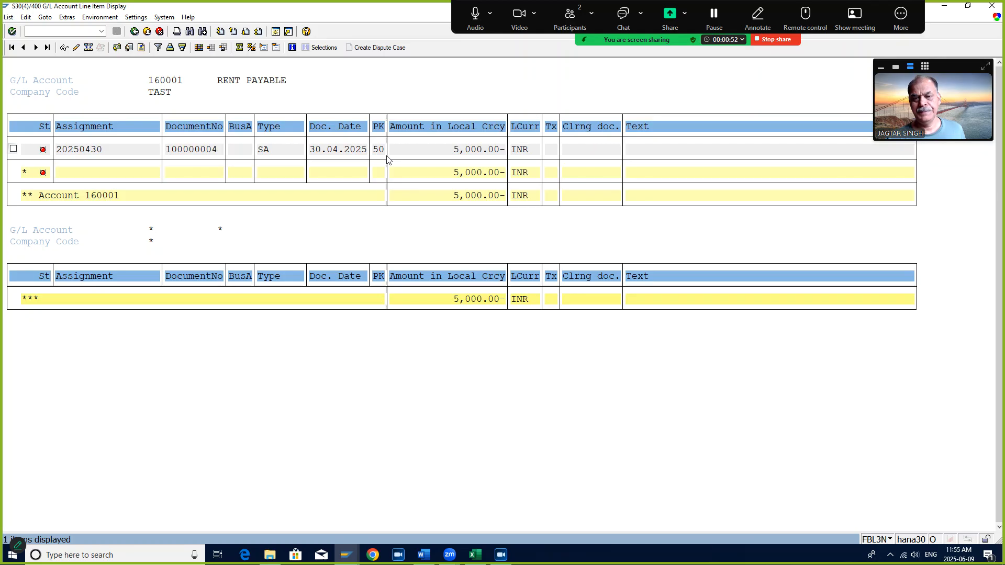
{"action": "left_click", "coordinate": [134, 31]}
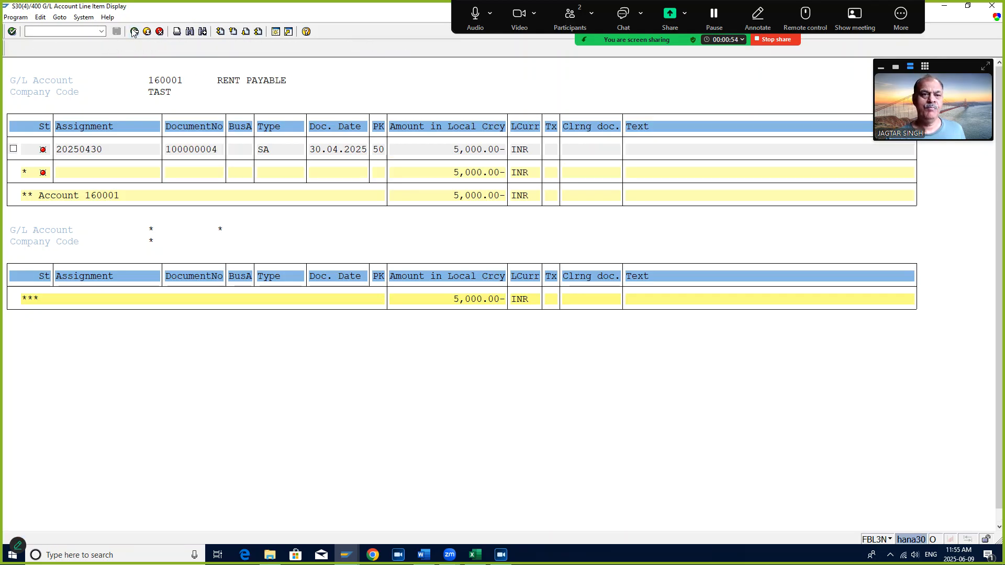
{"action": "left_click", "coordinate": [60, 31]}
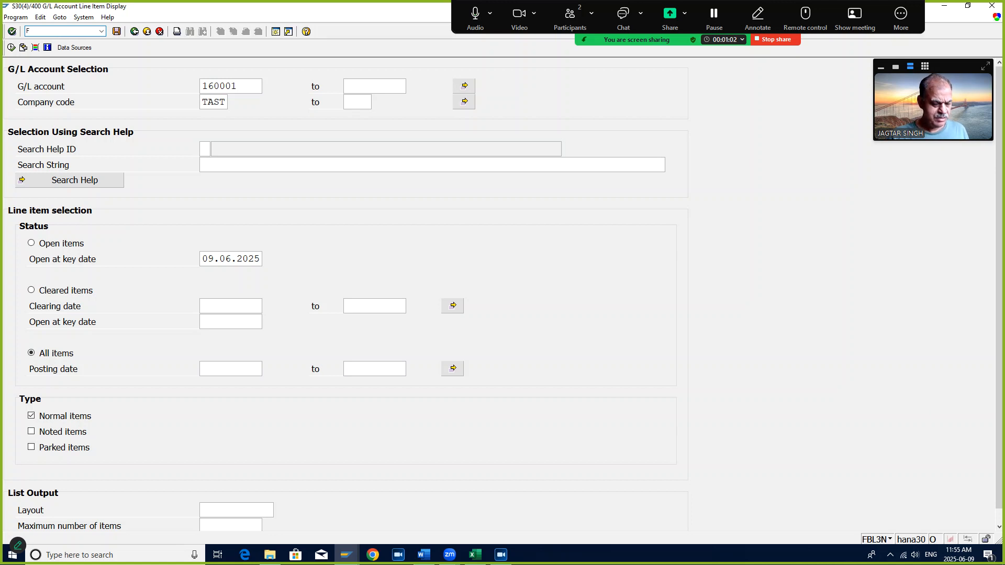
{"action": "type", "text": "FAGLL03"}
{"action": "key", "text": "Return"}
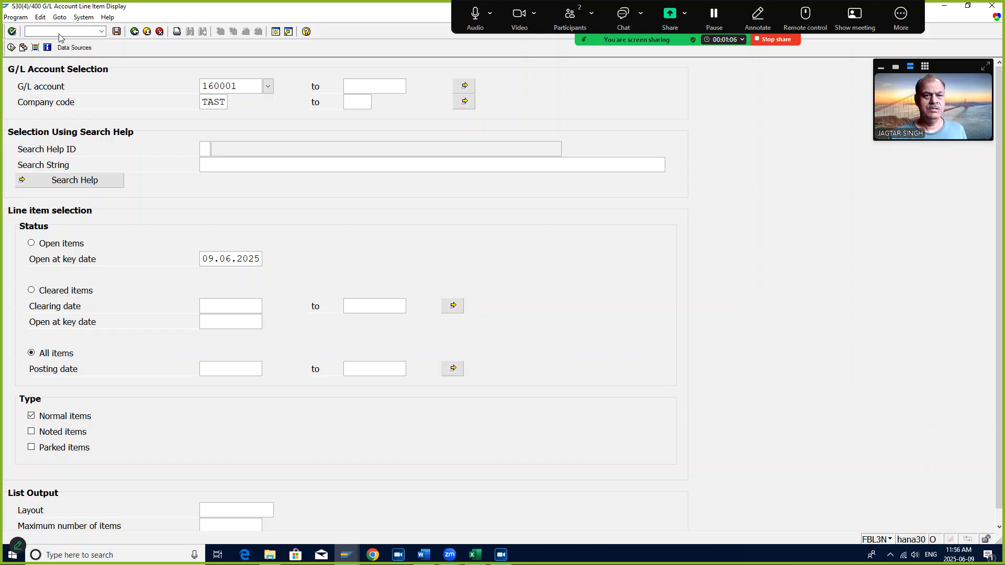
{"action": "left_click", "coordinate": [11, 47]}
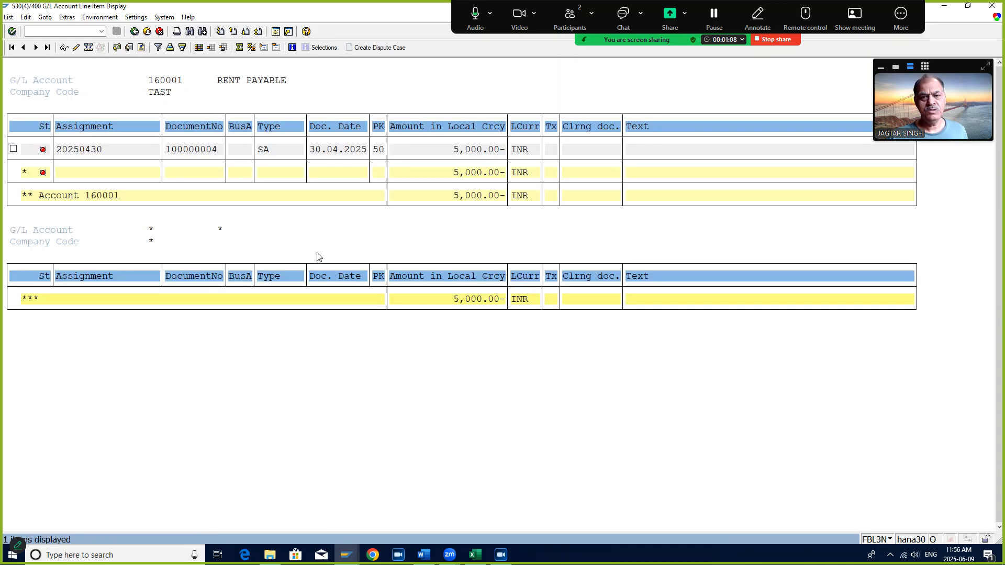
{"action": "left_click", "coordinate": [134, 31]}
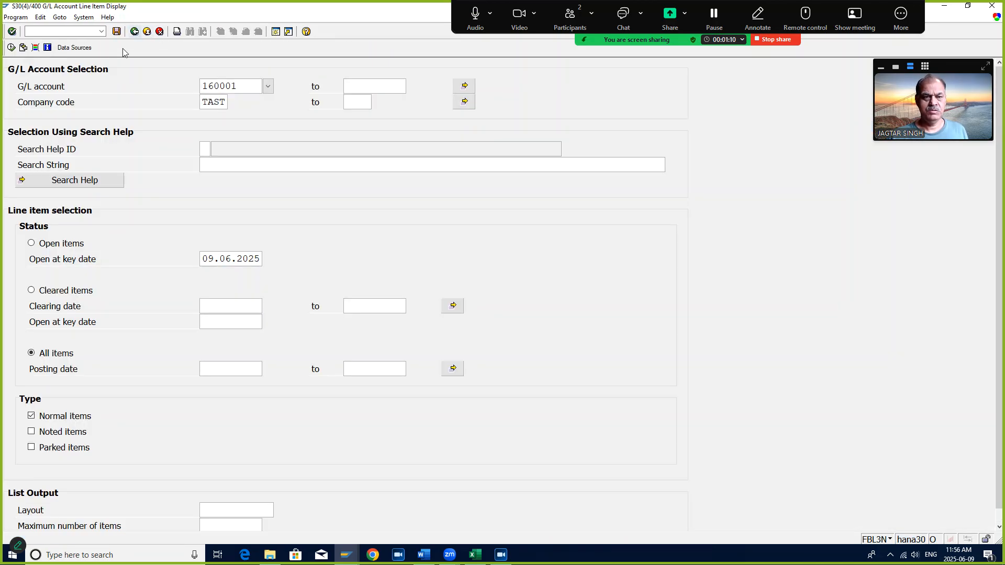
Display all items of account 160001 in the G/L view with transaction FAGLL03, and return to its selection screen.
{"action": "left_click", "coordinate": [59, 32]}
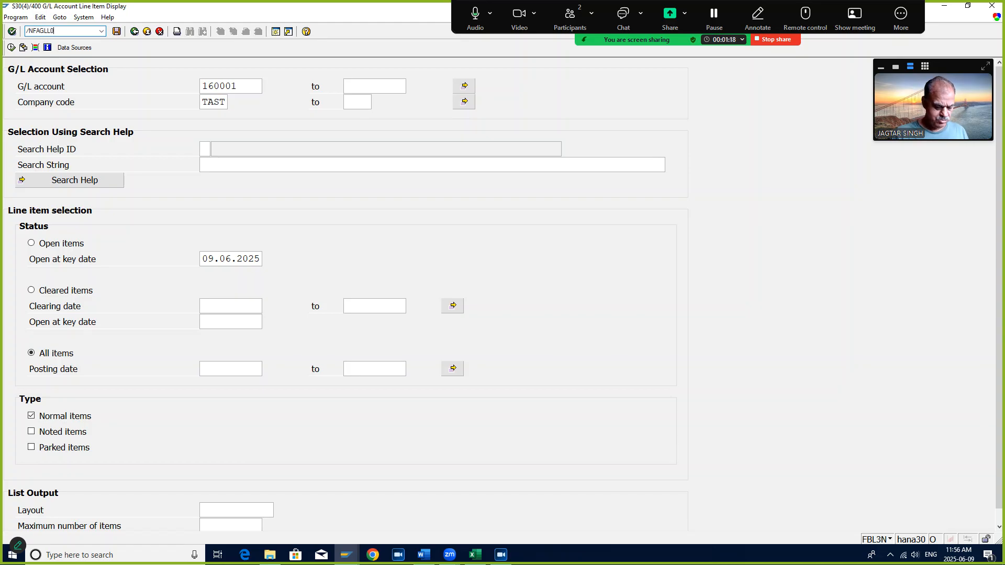
{"action": "key", "text": "Return"}
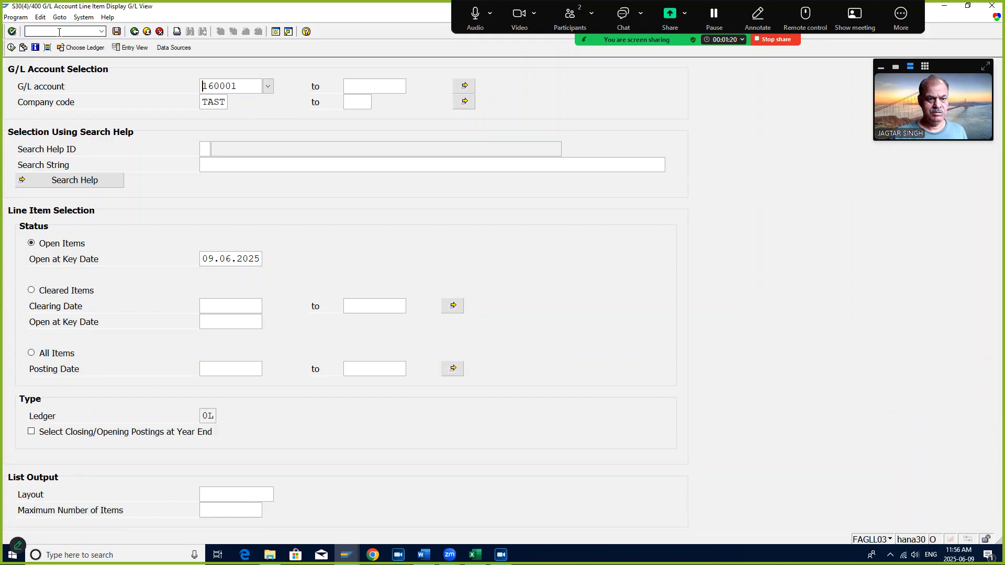
{"action": "left_click", "coordinate": [32, 353]}
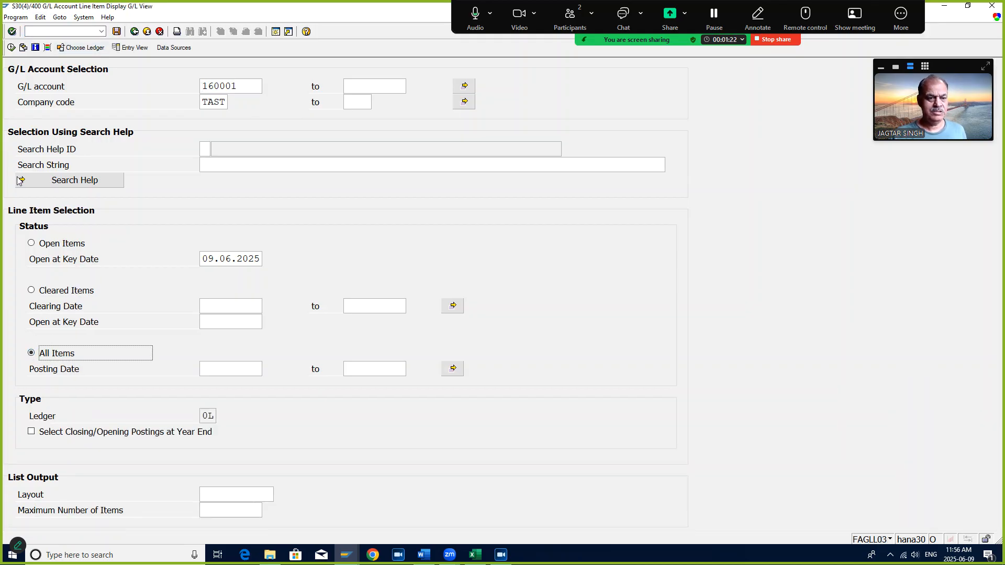
{"action": "left_click", "coordinate": [11, 47]}
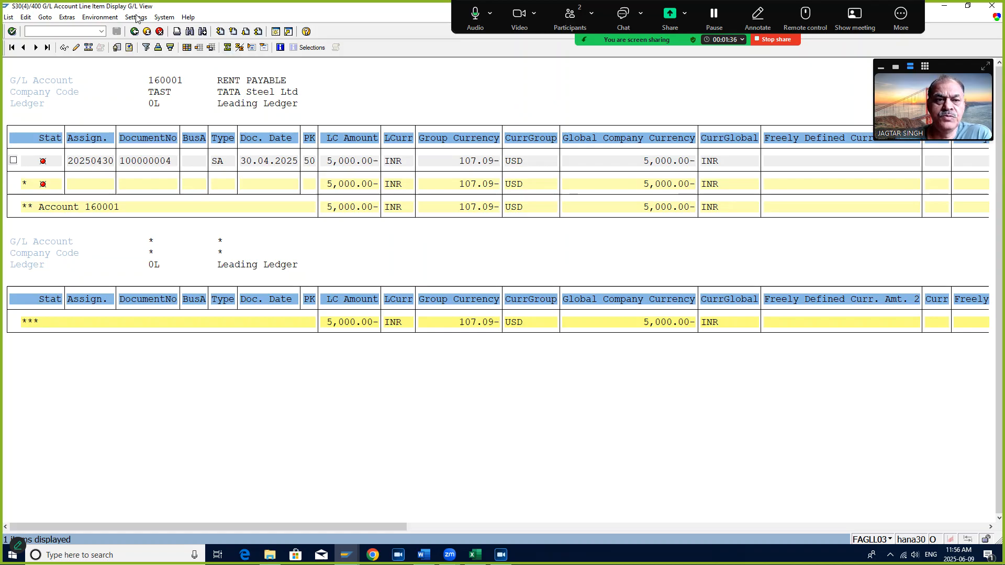
{"action": "left_click", "coordinate": [135, 33]}
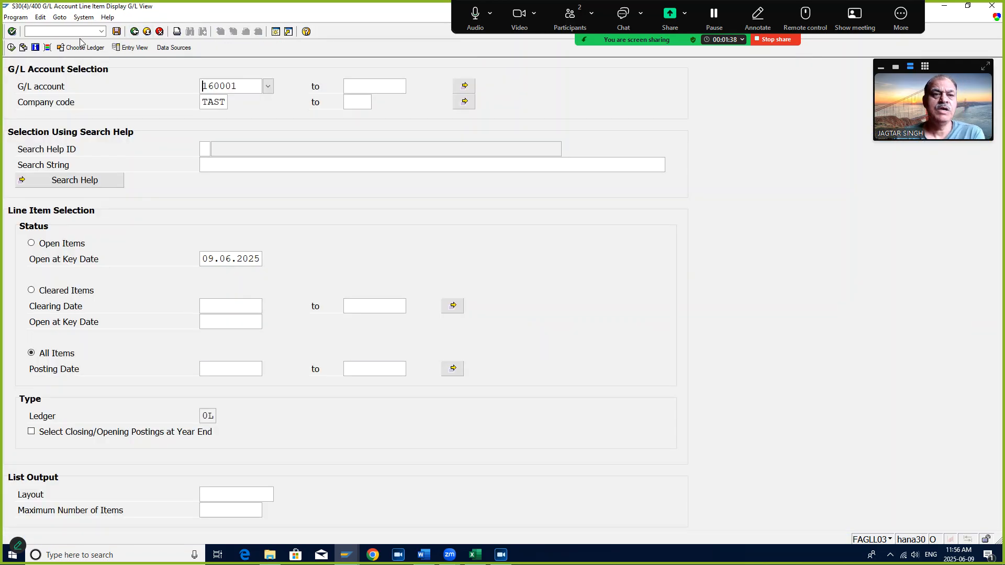
Display the balance of G/L account 160001 in TAST for fiscal year 2025 with transaction FS10N.
{"action": "left_click", "coordinate": [81, 33]}
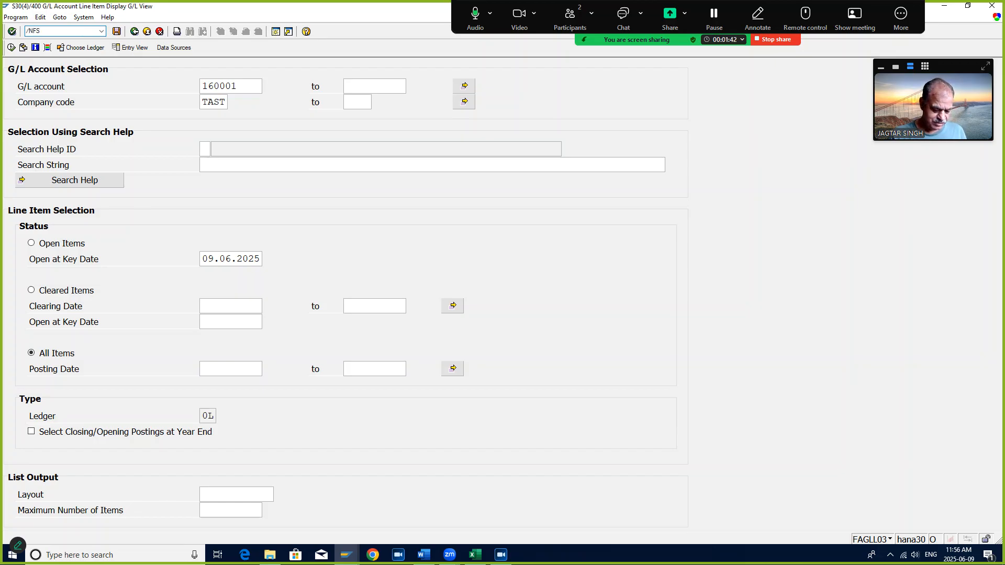
{"action": "type", "text": "/NFS10N"}
{"action": "key", "text": "Return"}
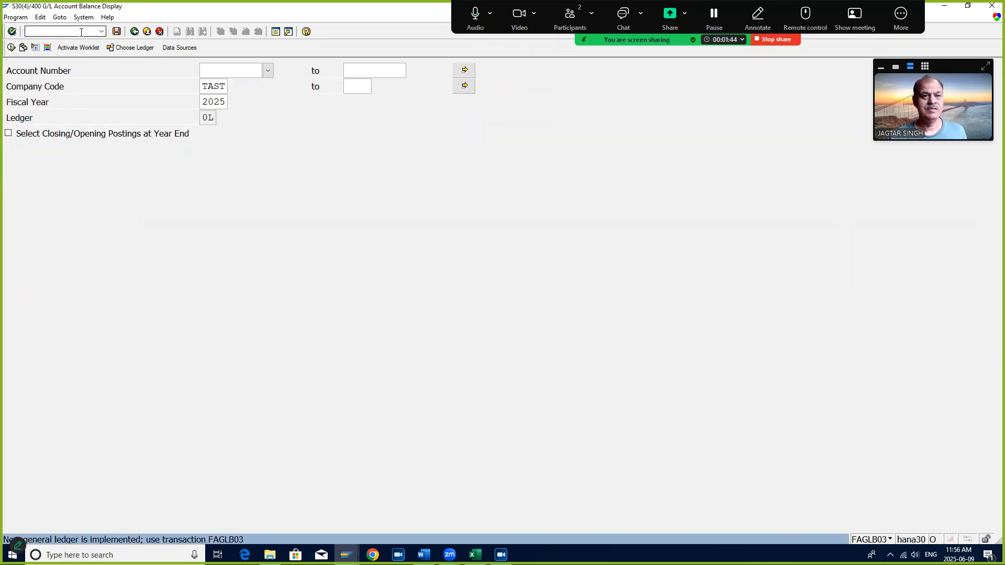
{"action": "key", "text": "space"}
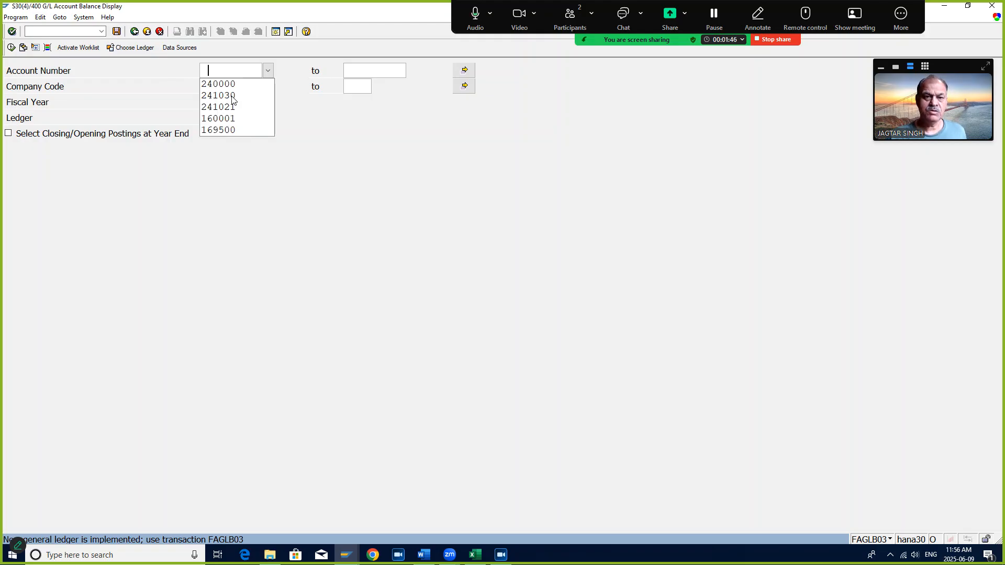
{"action": "key", "text": "Down"}
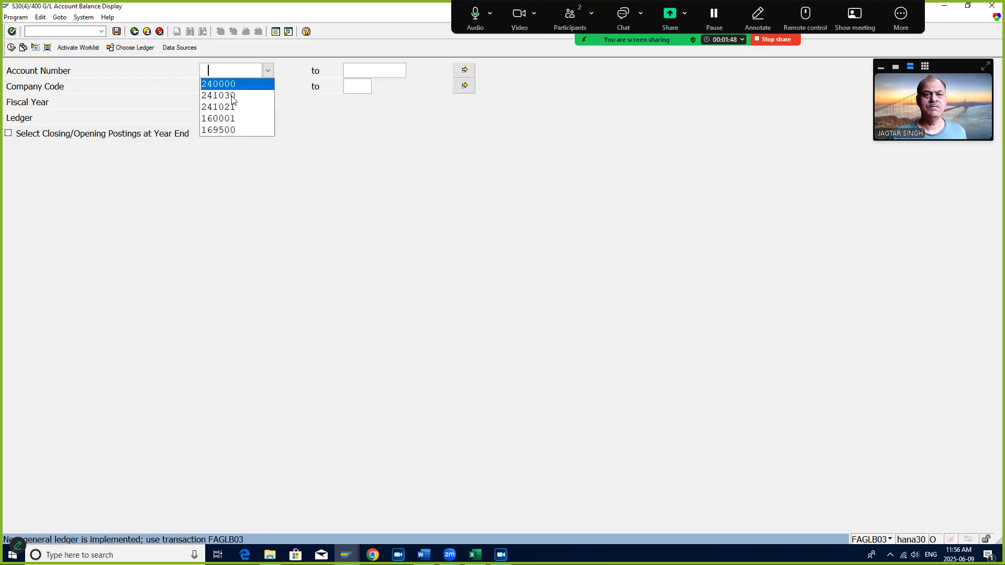
{"action": "key", "text": "Down"}
{"action": "key", "text": "Down"}
{"action": "key", "text": "Down"}
{"action": "key", "text": "Return"}
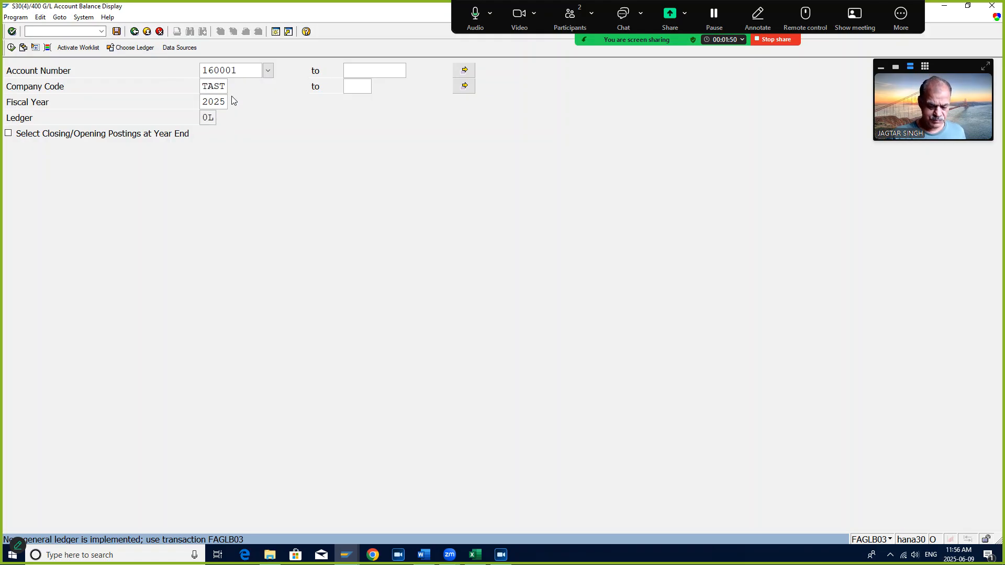
{"action": "key", "text": "F8"}
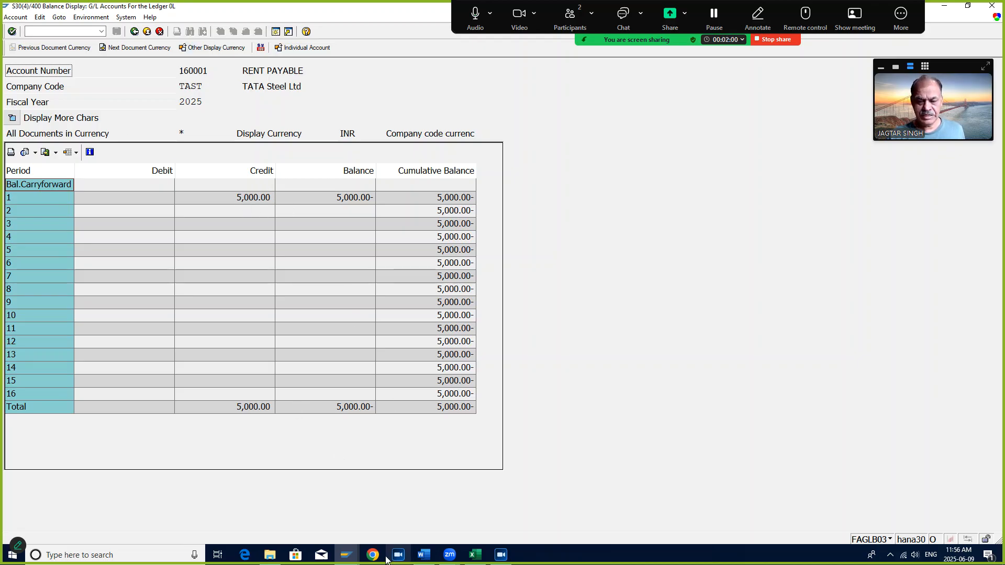
Switch to the Enter Recurring Entry session and open the Recurring Entry Documents report with transaction F.15.
{"action": "left_click", "coordinate": [351, 559]}
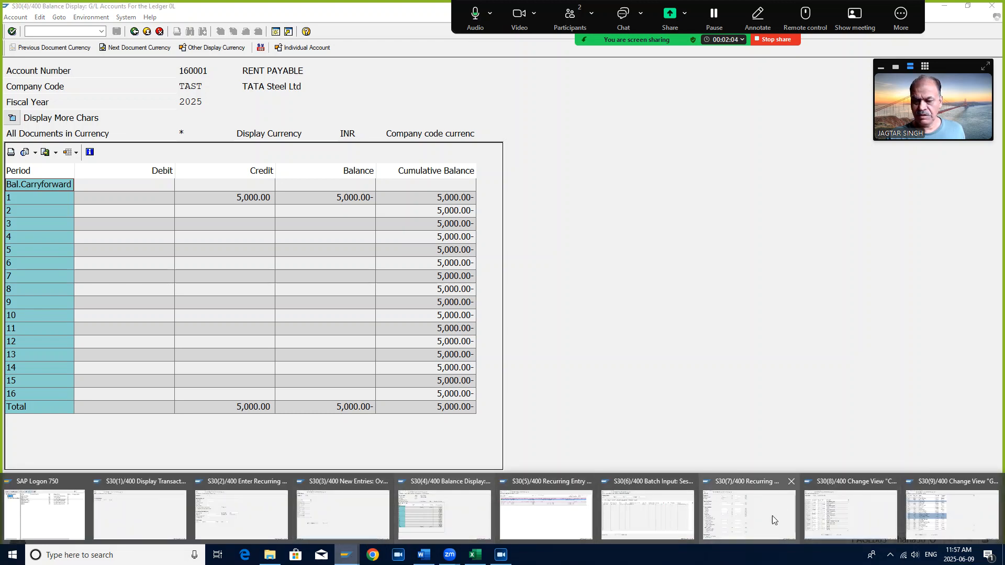
{"action": "left_click", "coordinate": [251, 518]}
{"action": "left_click", "coordinate": [64, 31]}
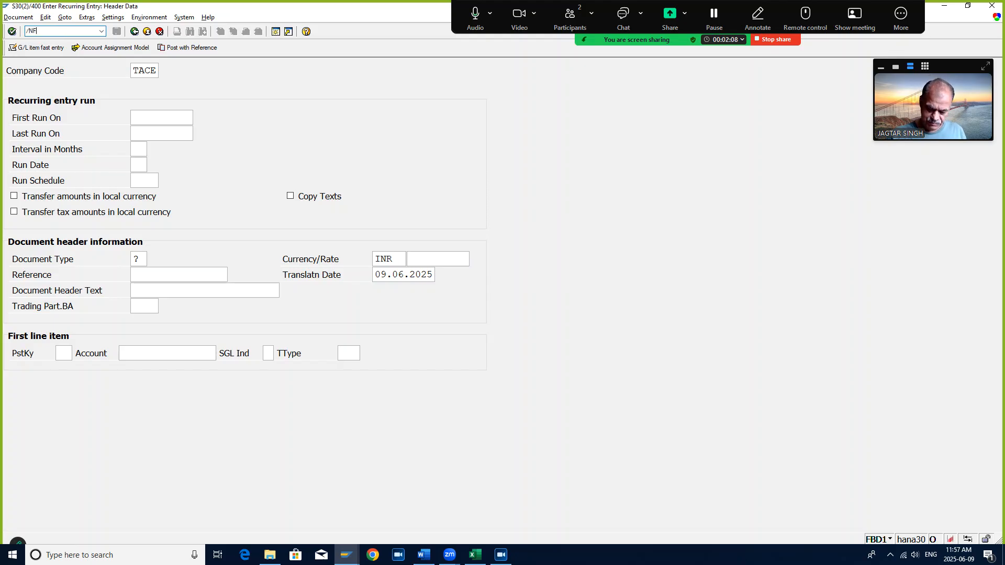
{"action": "type", "text": "/NF.15"}
{"action": "key", "text": "Return"}
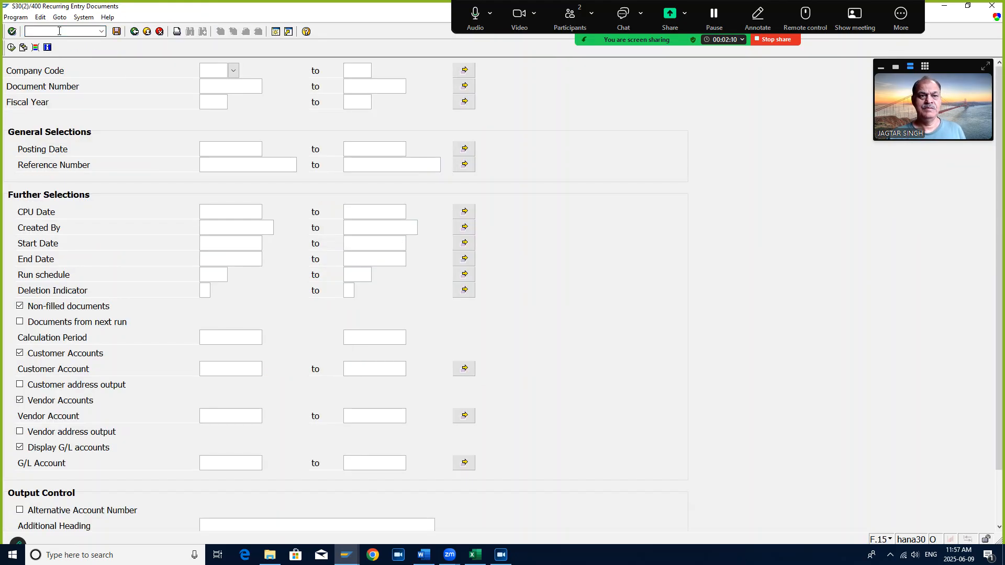
{"action": "key", "text": "Down"}
{"action": "key", "text": "Return"}
{"action": "key", "text": "Tab"}
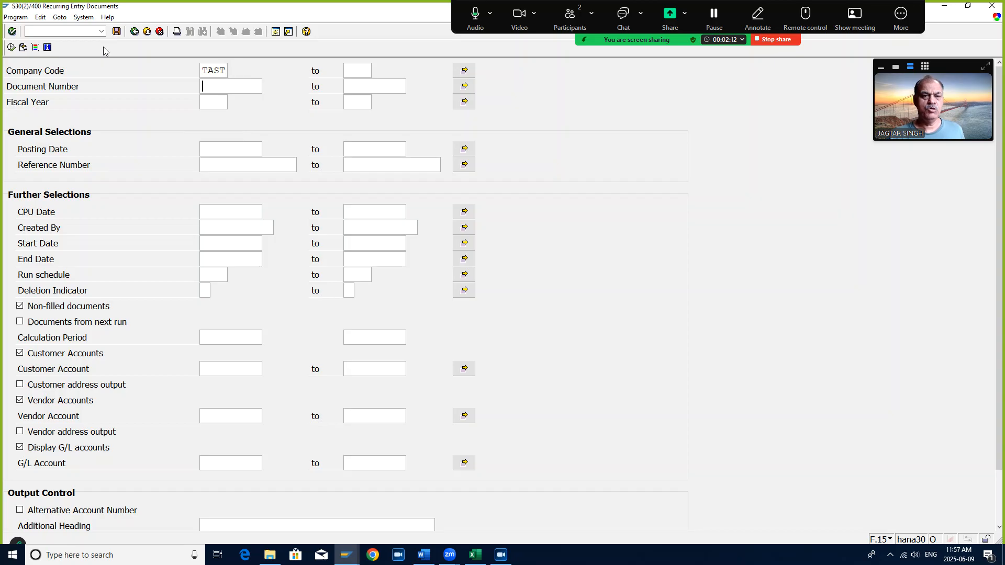
{"action": "key", "text": "Down"}
{"action": "key", "text": "Return"}
{"action": "key", "text": "Tab"}
{"action": "key", "text": "Down"}
{"action": "key", "text": "Return"}
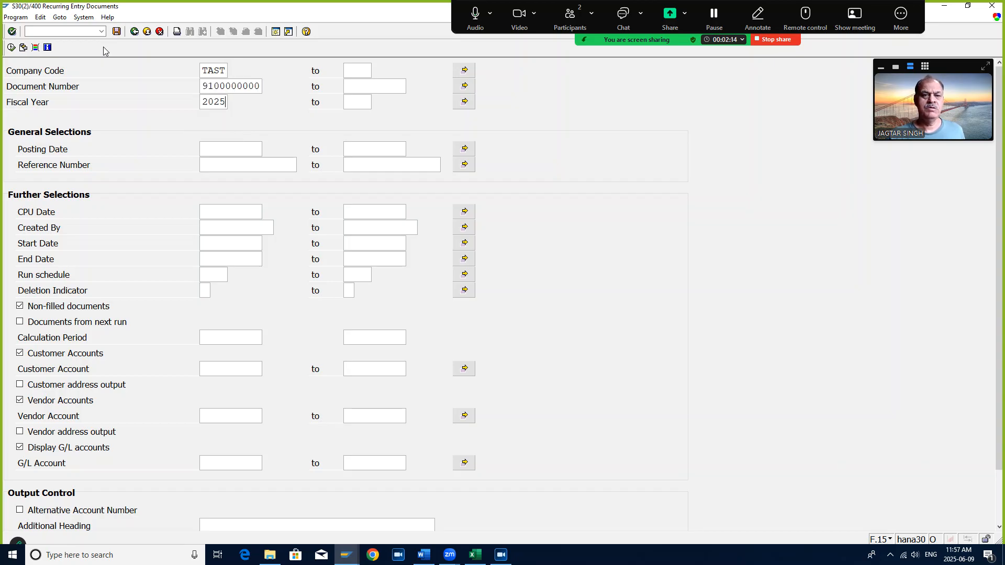
{"action": "key", "text": "F8"}
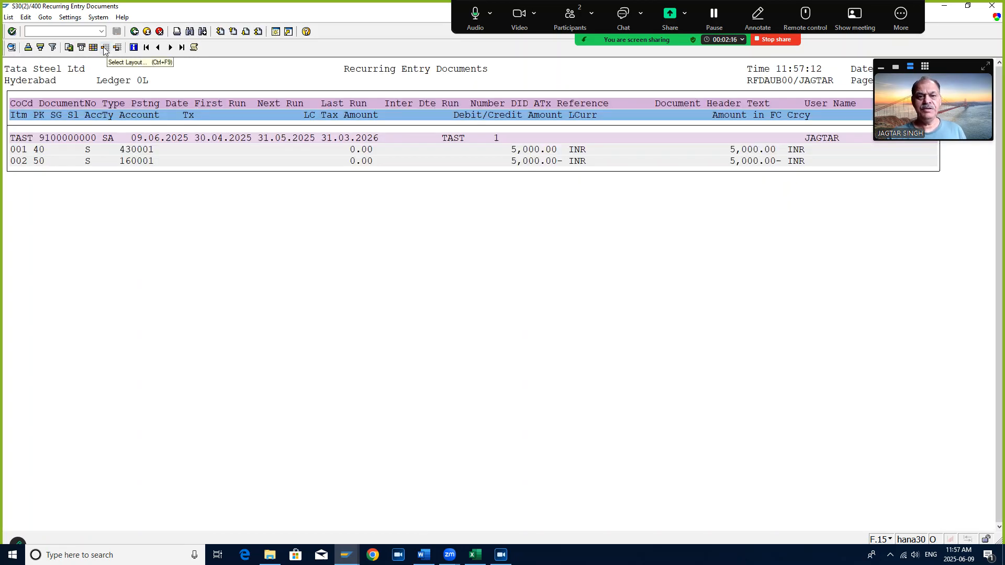